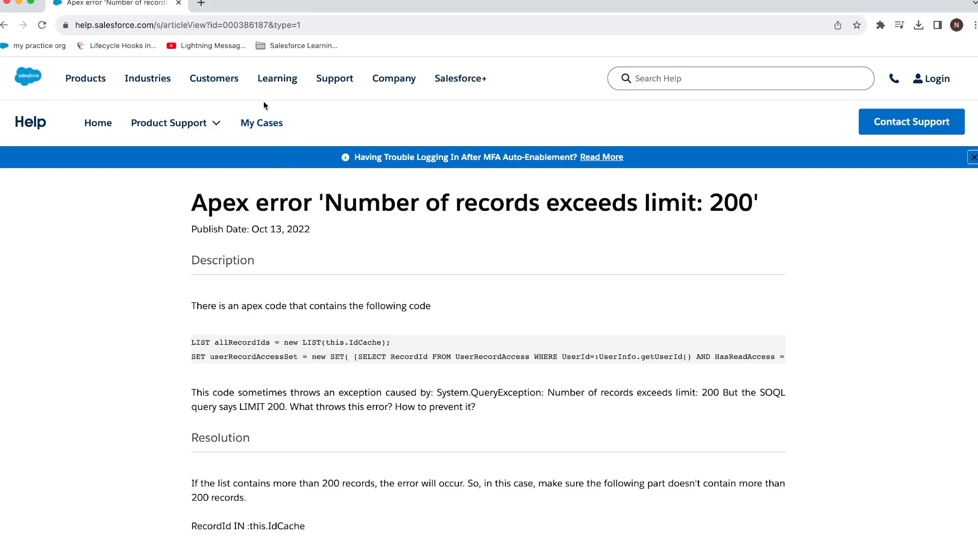
Step: Select 'Service' in the PowerPoint DEMO slide agenda, then return to the Work with Data Categories page
drag(490, 9, 977, 84)
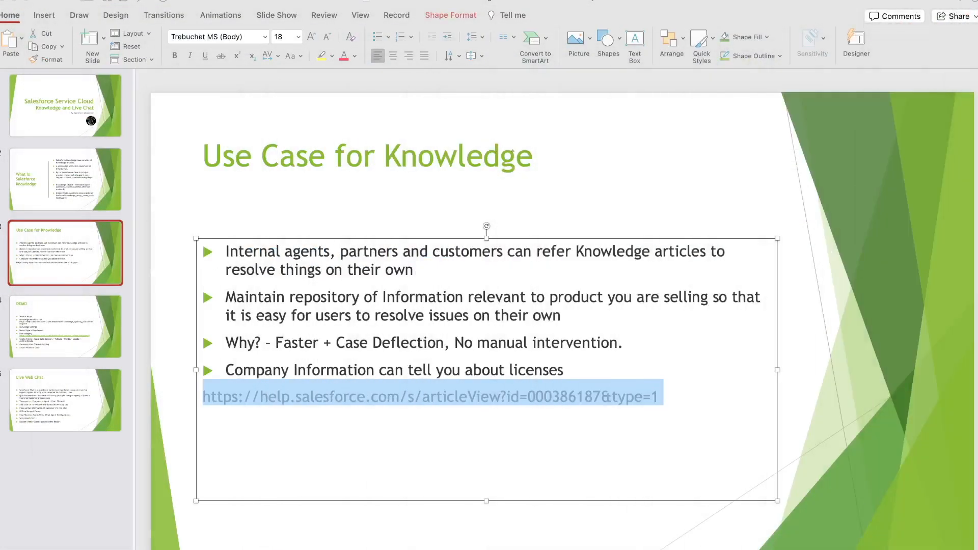
click(68, 325)
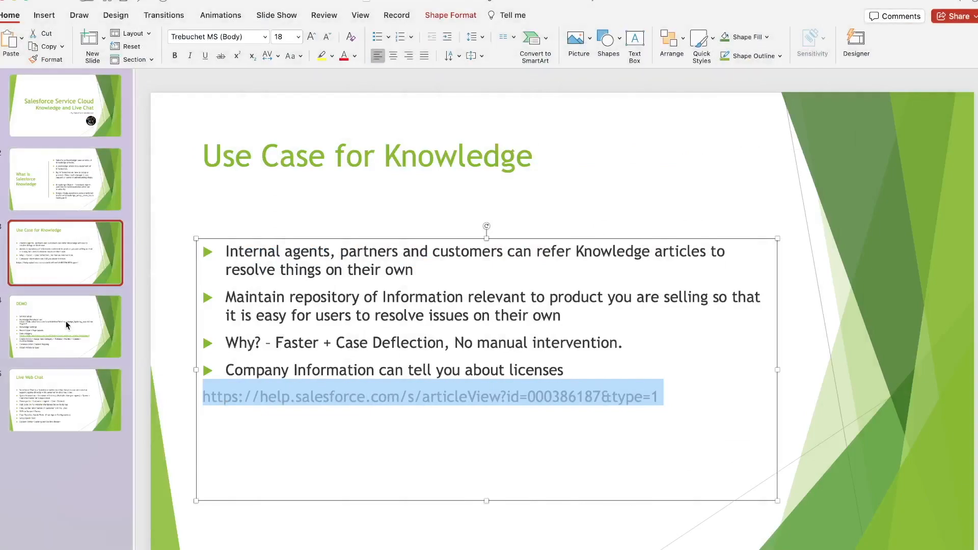
click(258, 252)
double_click(259, 252)
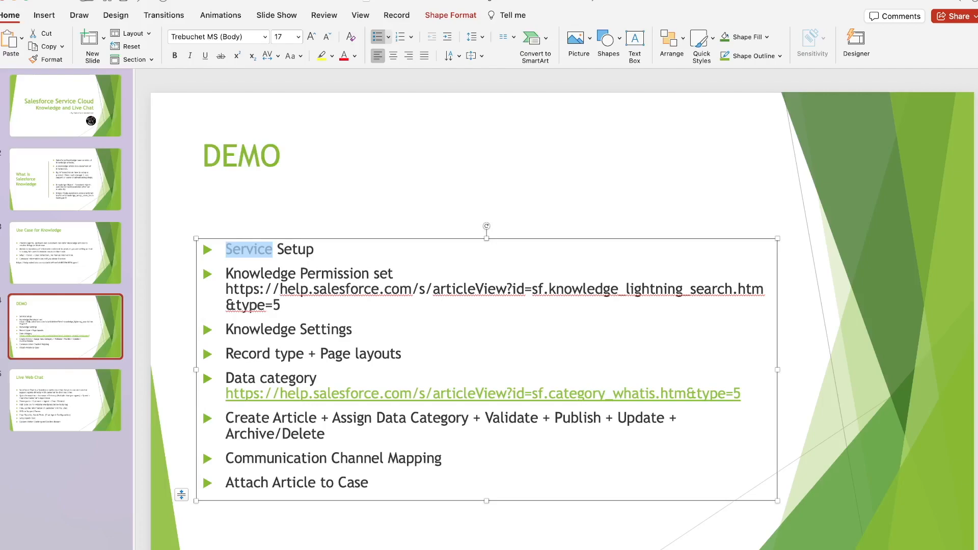
key(super+Tab)
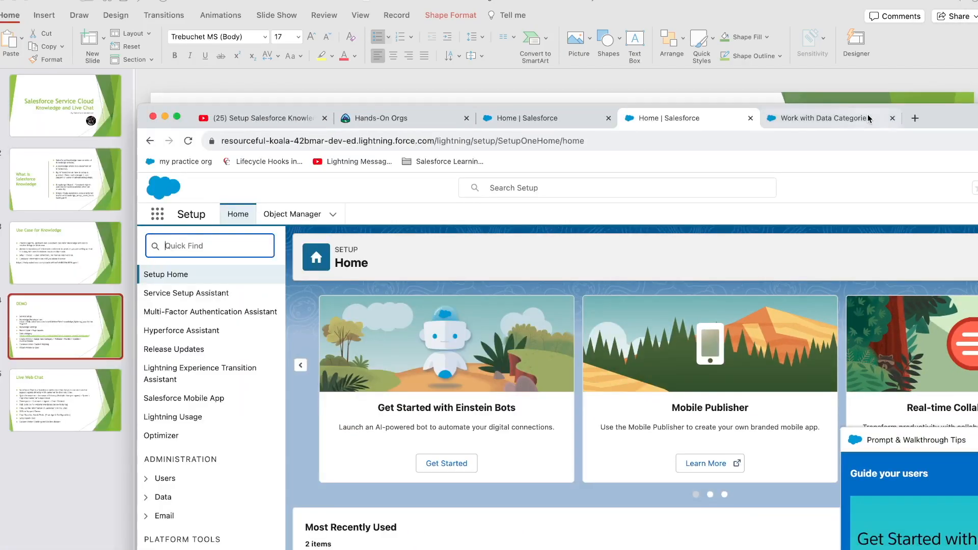
click(864, 120)
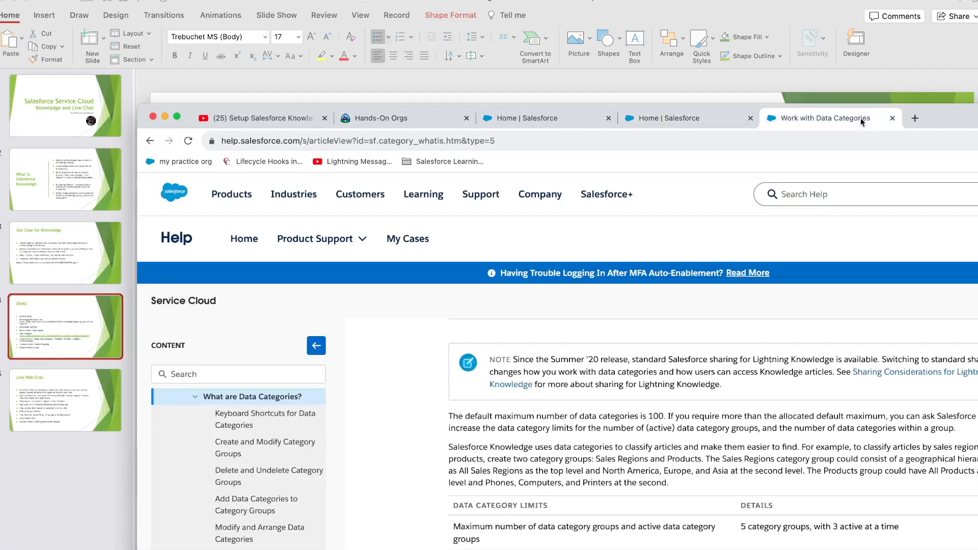
Step: Switch to Setup Home, maximize the browser, and search Quick Find for 'knowl'
click(723, 118)
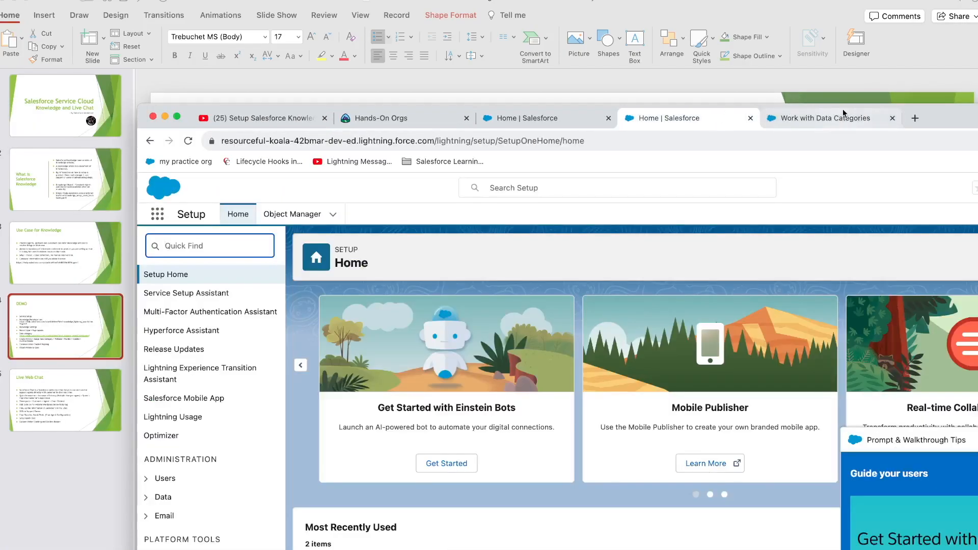
drag(942, 118, 705, 106)
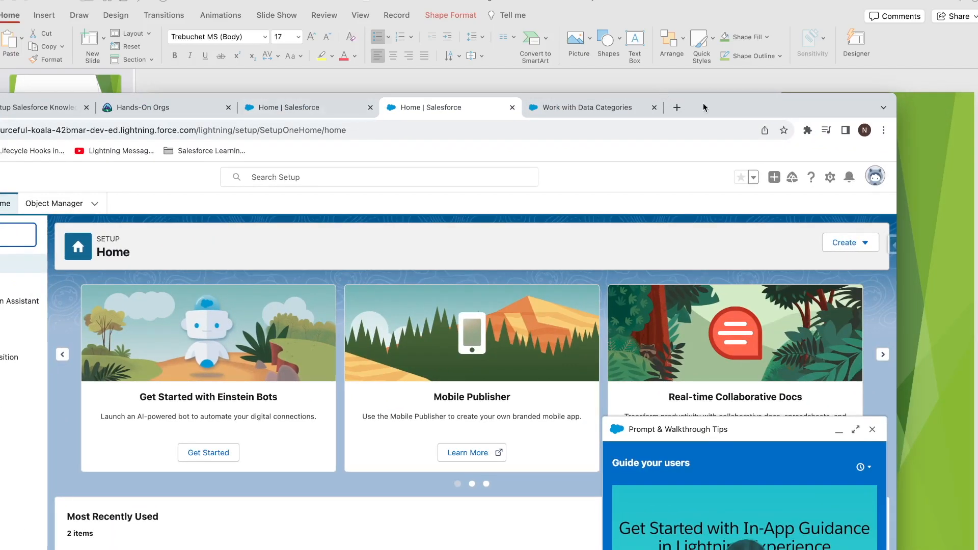
double_click(703, 107)
click(109, 129)
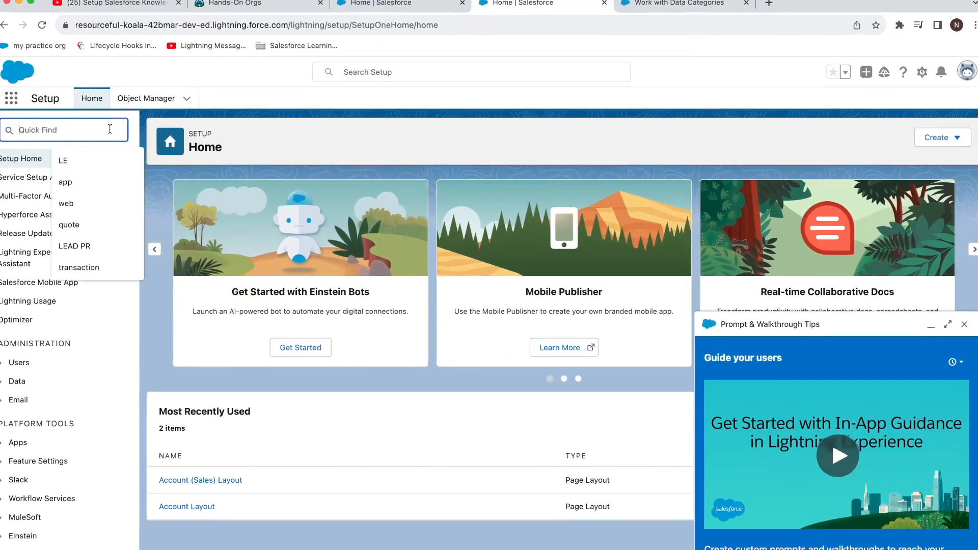
text(knowle)
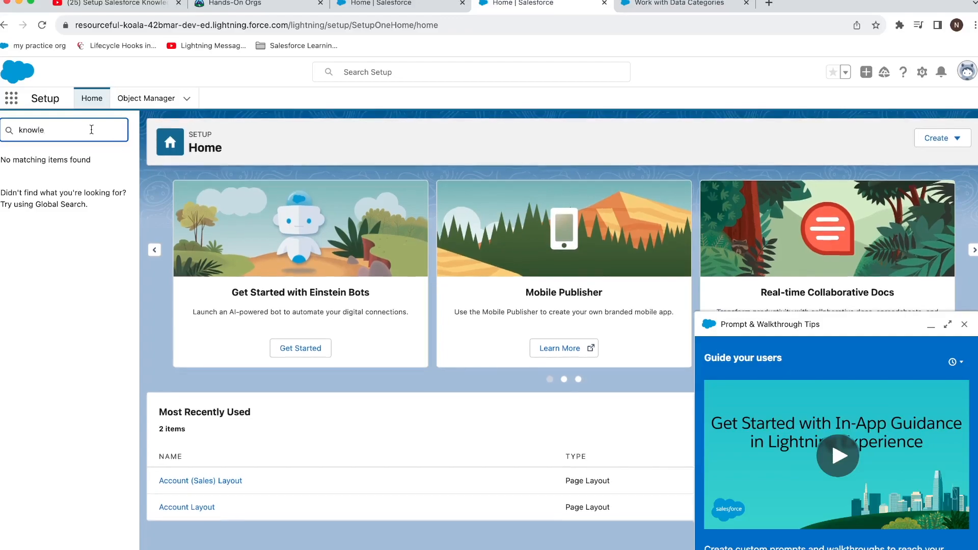
Step: Search apps for 'know', search Setup for 'service', then choose Service Setup from the gear menu
click(11, 99)
text(knowl)
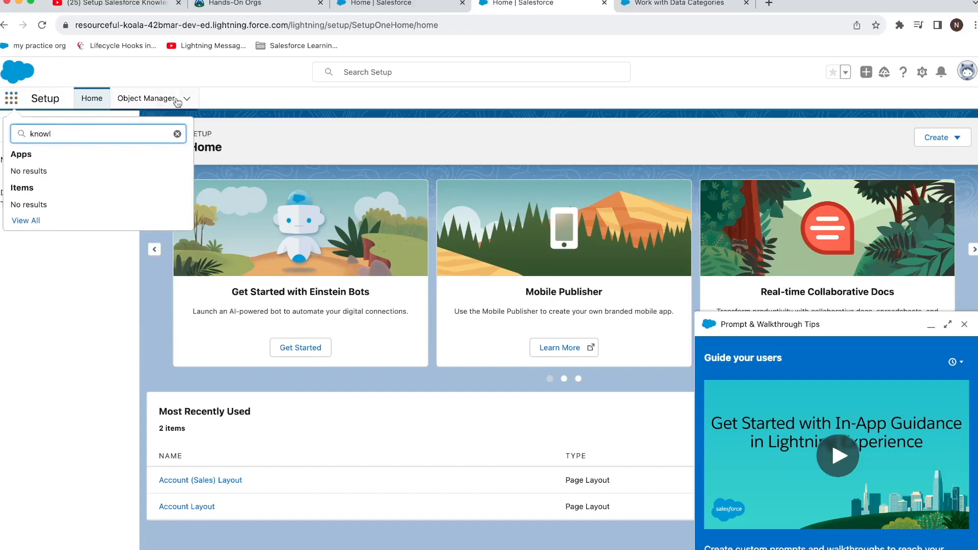
key(Escape)
click(76, 119)
key(super+a)
text(service)
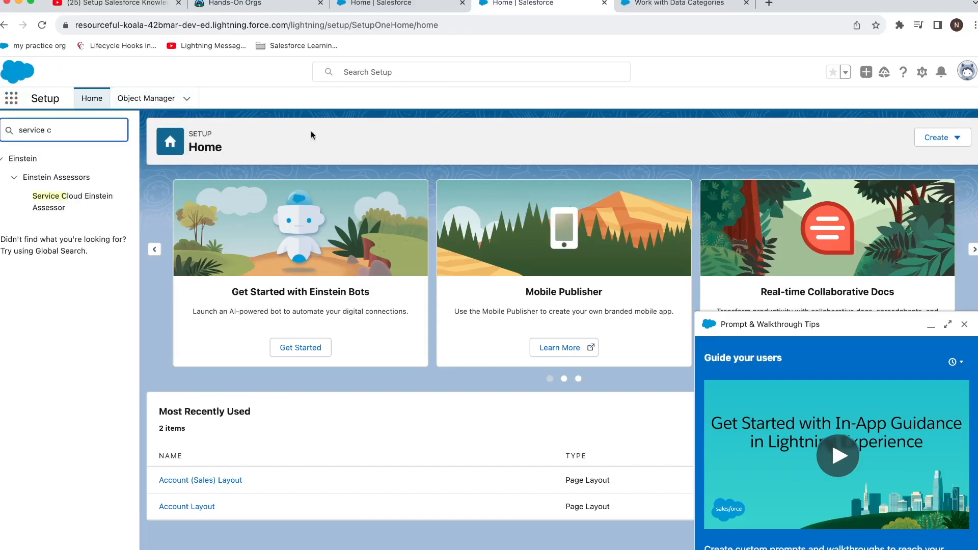
click(921, 73)
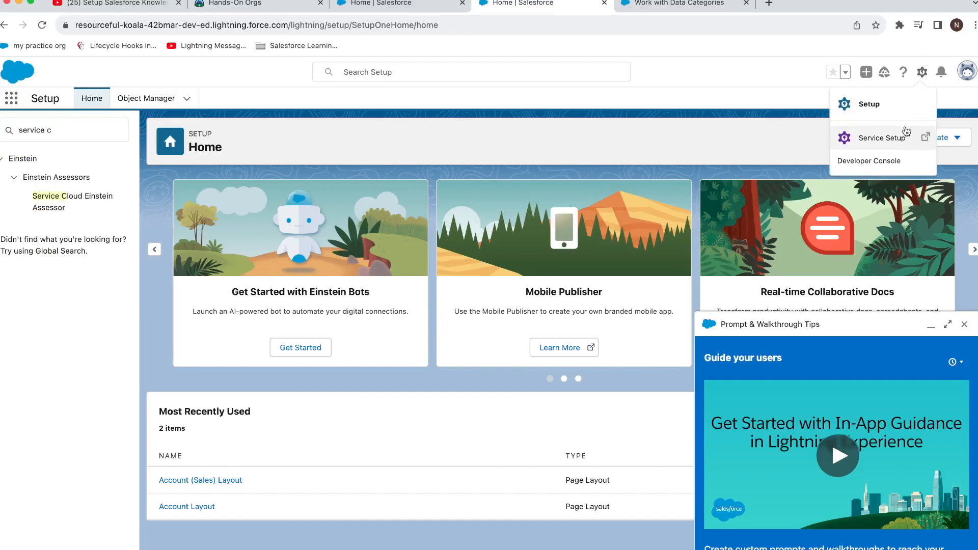
click(905, 134)
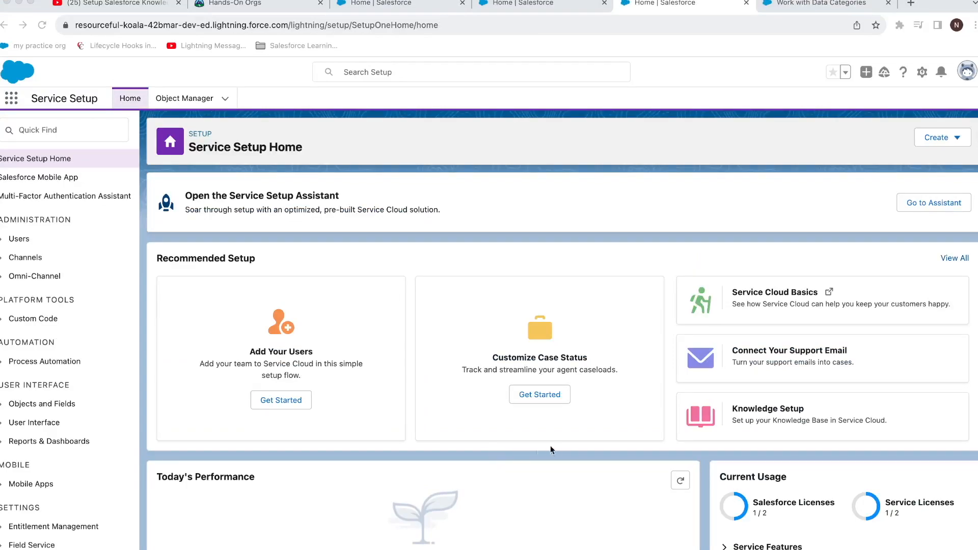
Step: Start the Knowledge Setup wizard, keep the single selected user as author, and continue to data categories
click(749, 421)
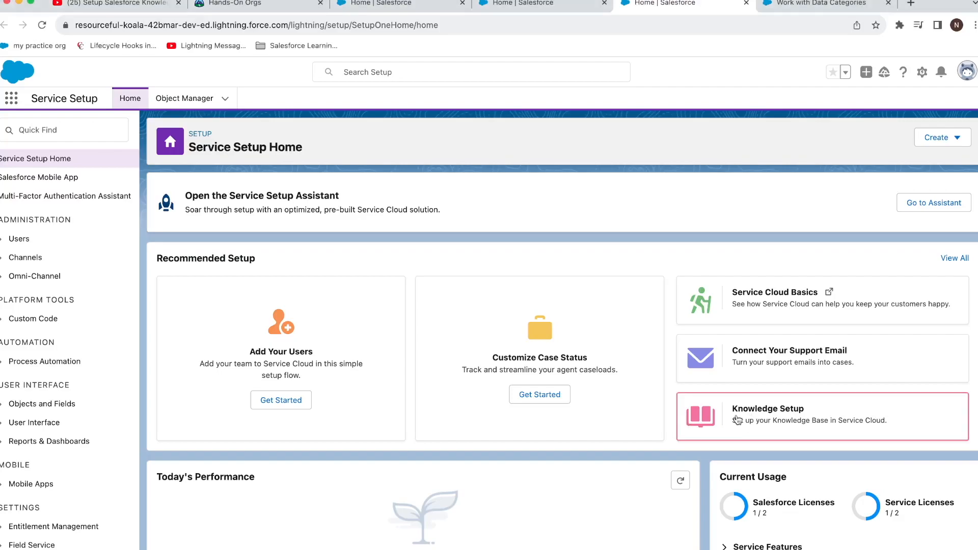
click(737, 420)
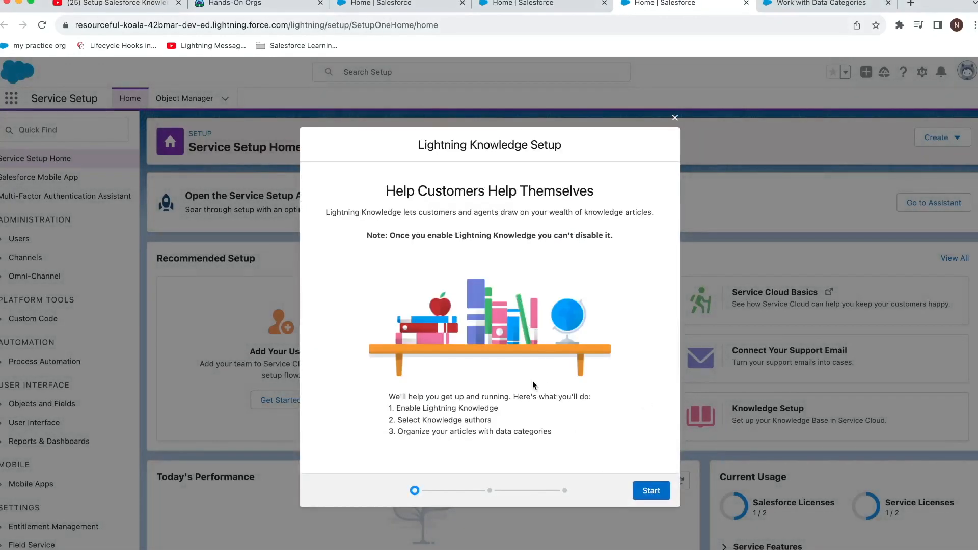
click(643, 489)
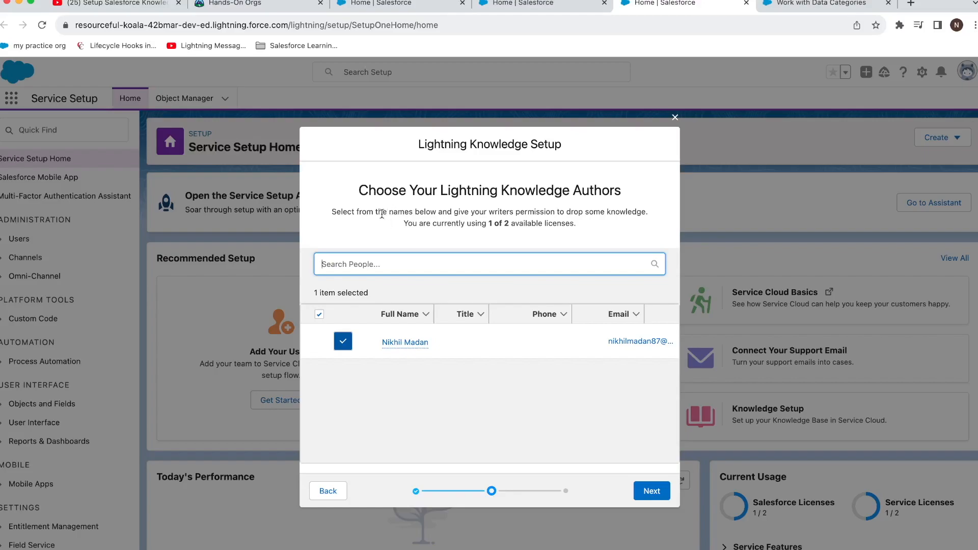
drag(377, 212, 608, 227)
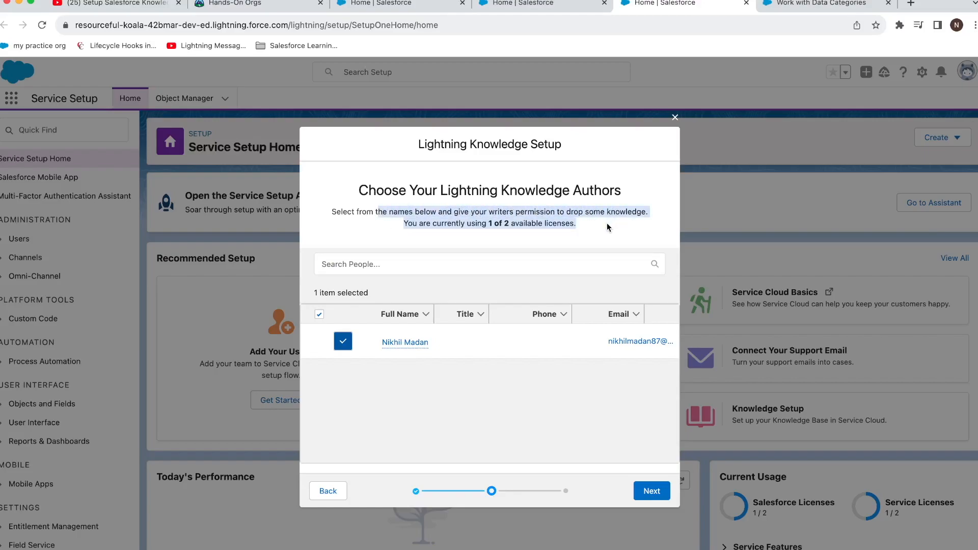
mouse_move(405, 342)
click(633, 486)
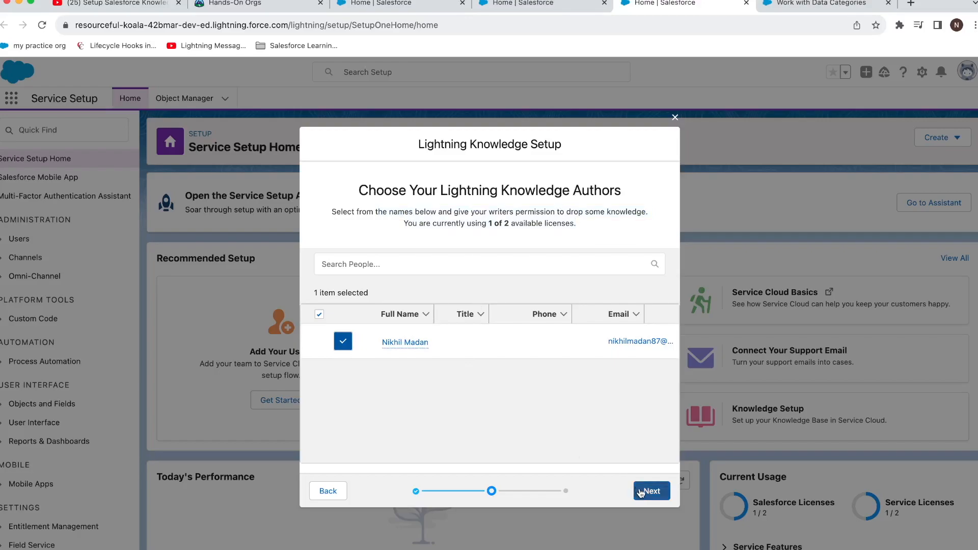
click(641, 489)
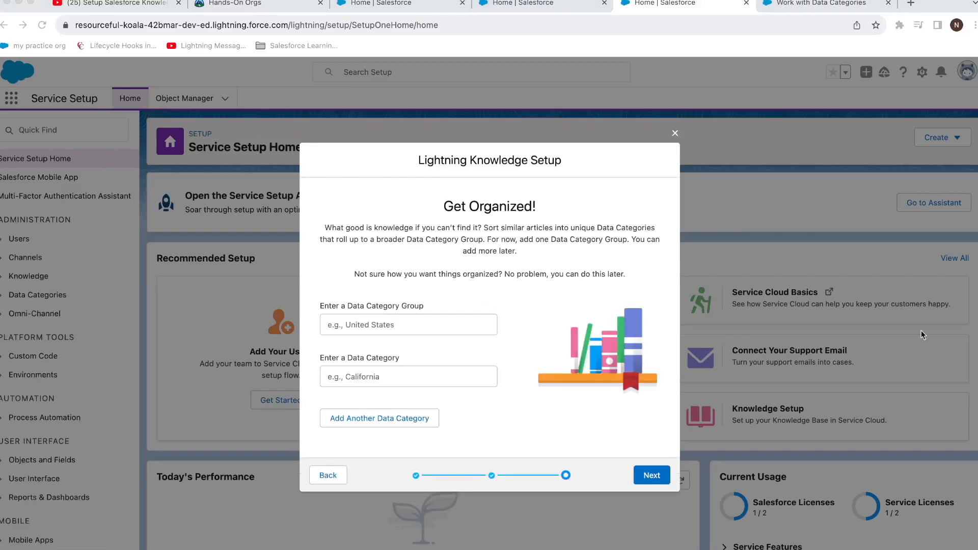
Step: Name the data category group 'Microsoft Office' and enter Excel as its first category
click(455, 320)
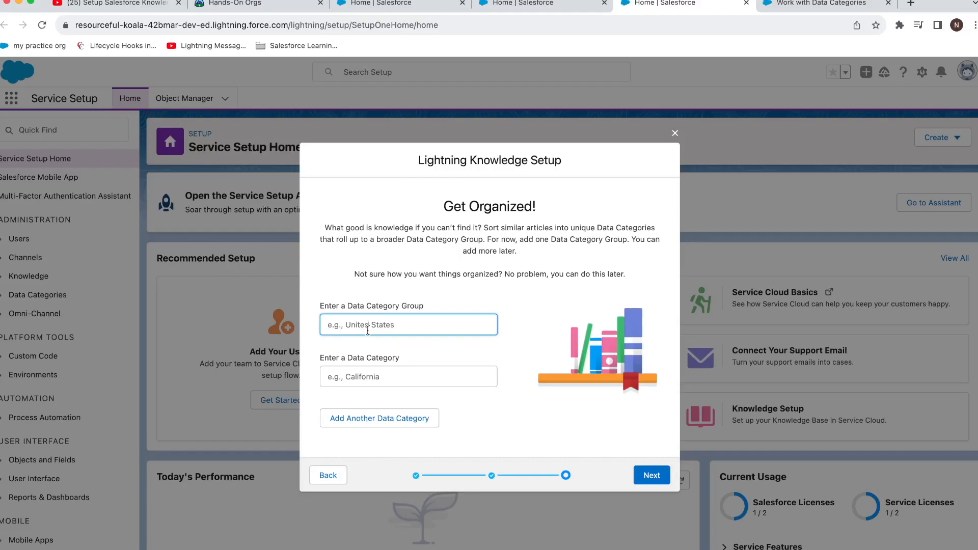
text(Operating G)
key(BackSpace)
key(BackSpace)
key(BackSpace)
key(BackSpace)
key(BackSpace)
key(BackSpace)
key(BackSpace)
key(BackSpace)
key(BackSpace)
text(Micro)
text(sfot)
key(BackSpace)
text(of)
text(t Pro)
key(BackSpace)
key(BackSpace)
text(Office)
key(Tab)
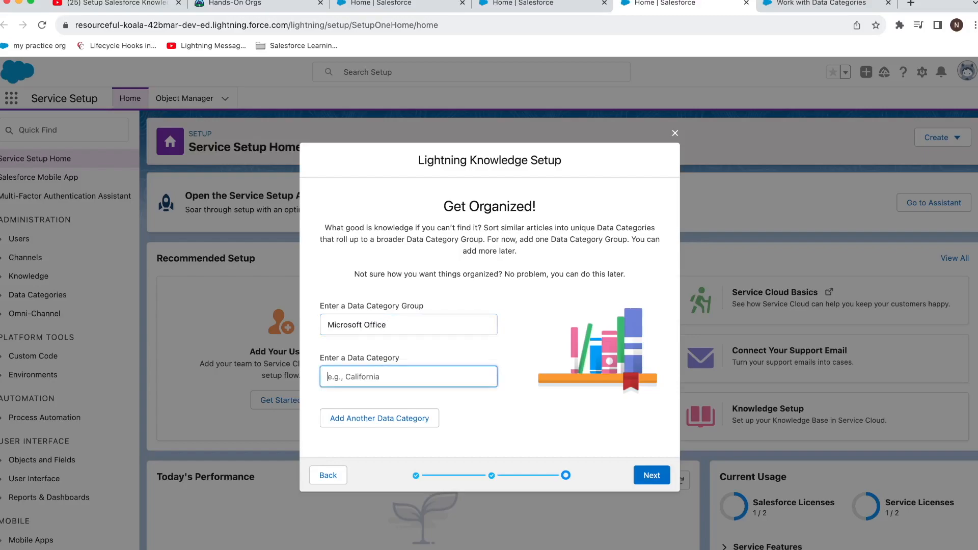
text(Exd)
key(BackSpace)
text(cel)
Step: Add a second category 'Power Points', then submit the categories and finish the wizard
click(400, 416)
click(394, 398)
text(Power Points)
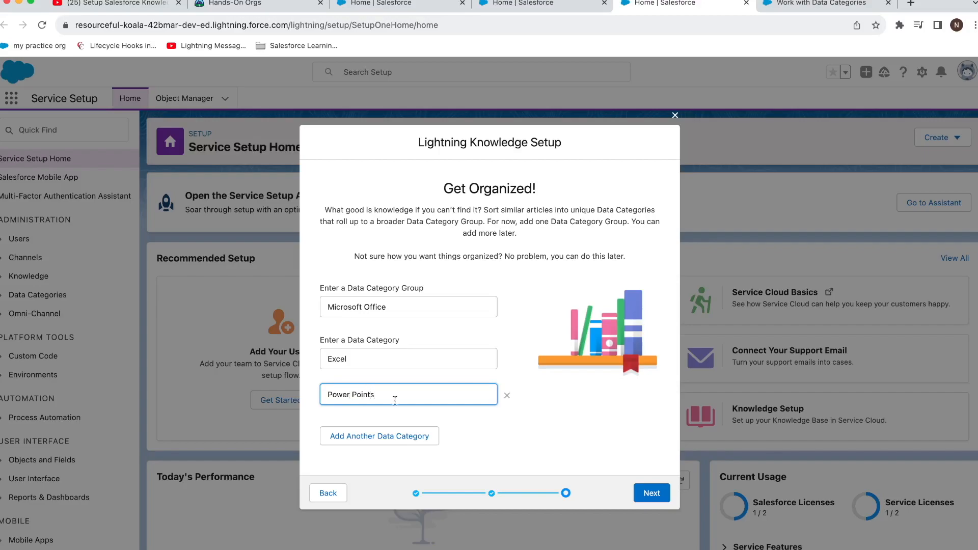
click(653, 494)
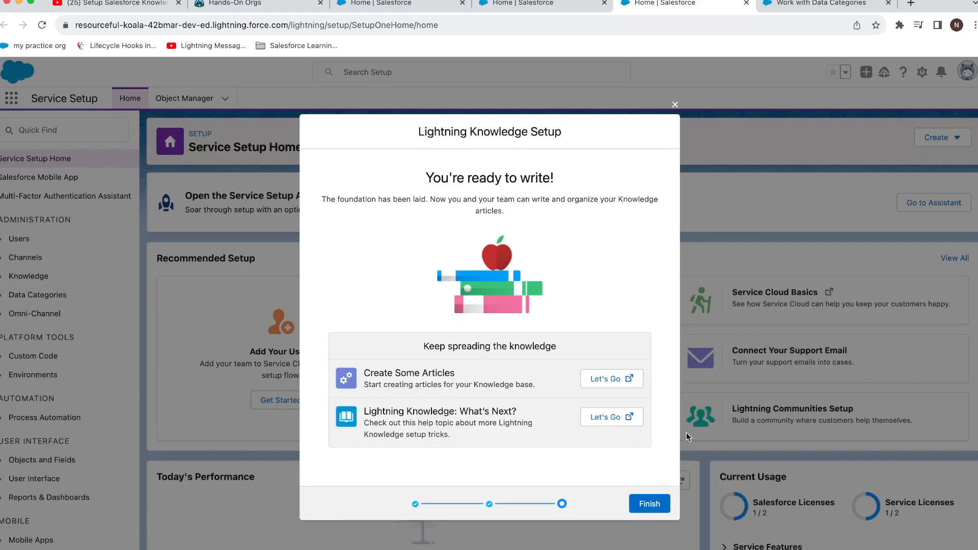
click(635, 499)
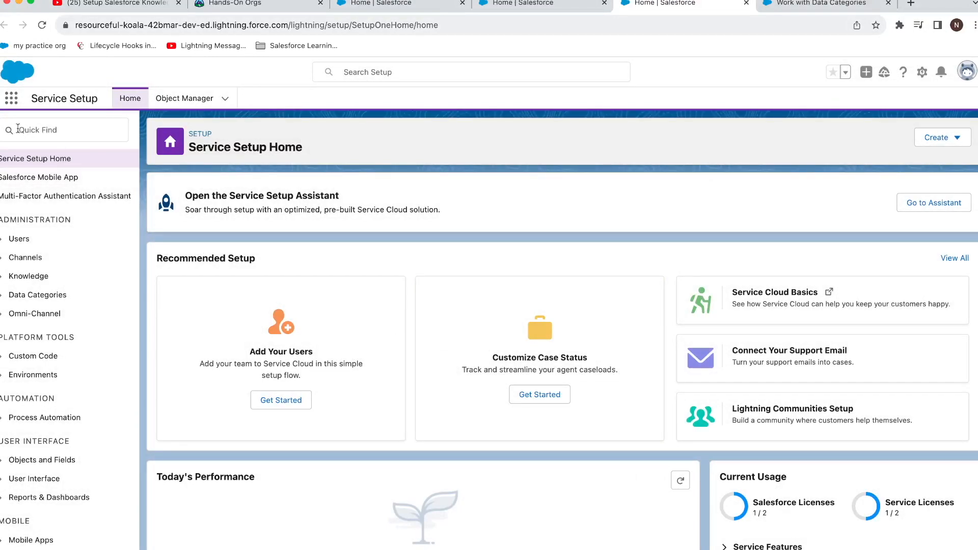
Step: Open Knowledge Settings via Quick Find 'knowle', then the Knowledge object in Object Manager
click(11, 99)
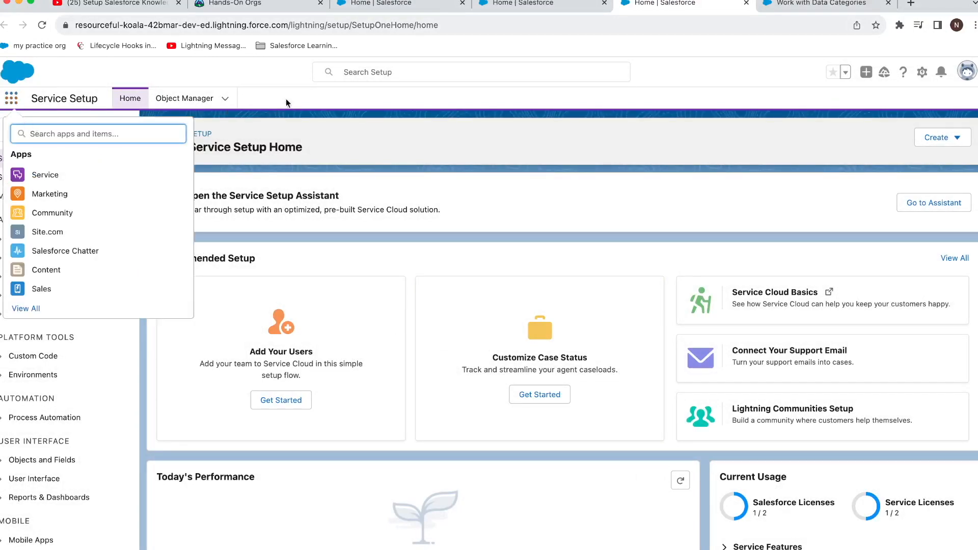
key(Escape)
click(94, 130)
text(knowle)
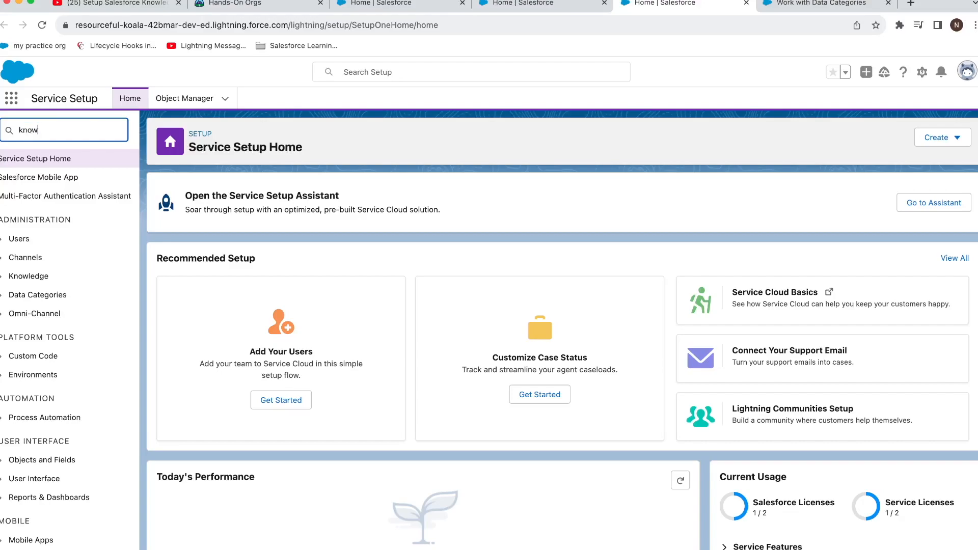
click(66, 216)
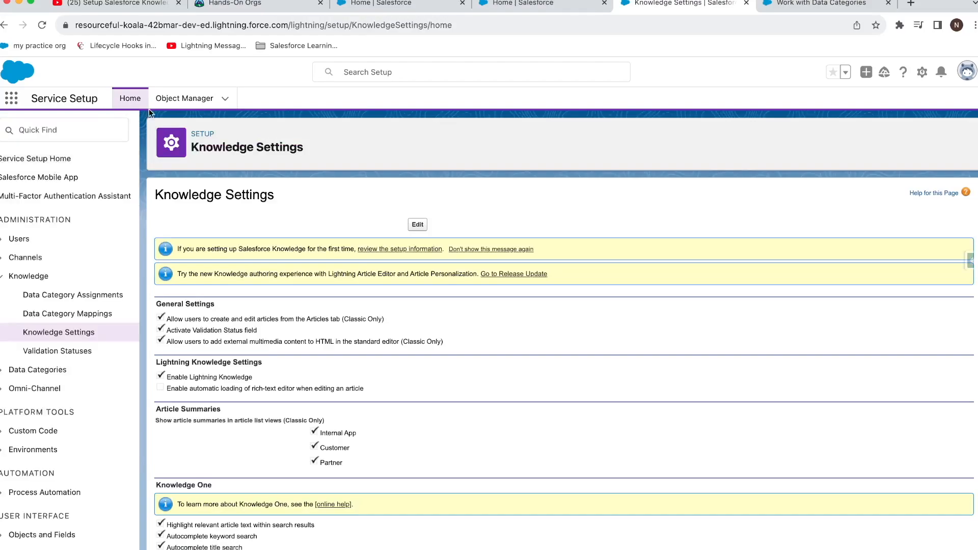
click(170, 103)
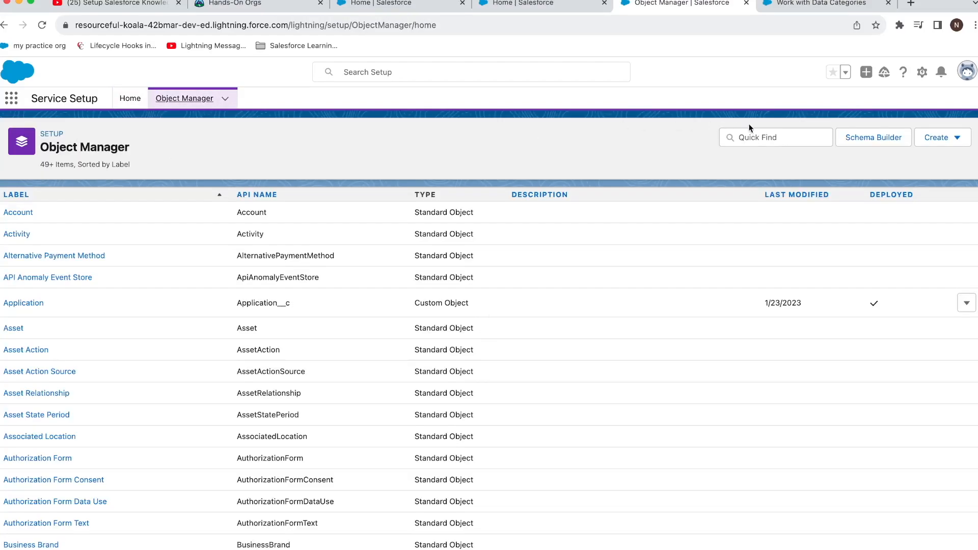
click(755, 137)
text(knowl)
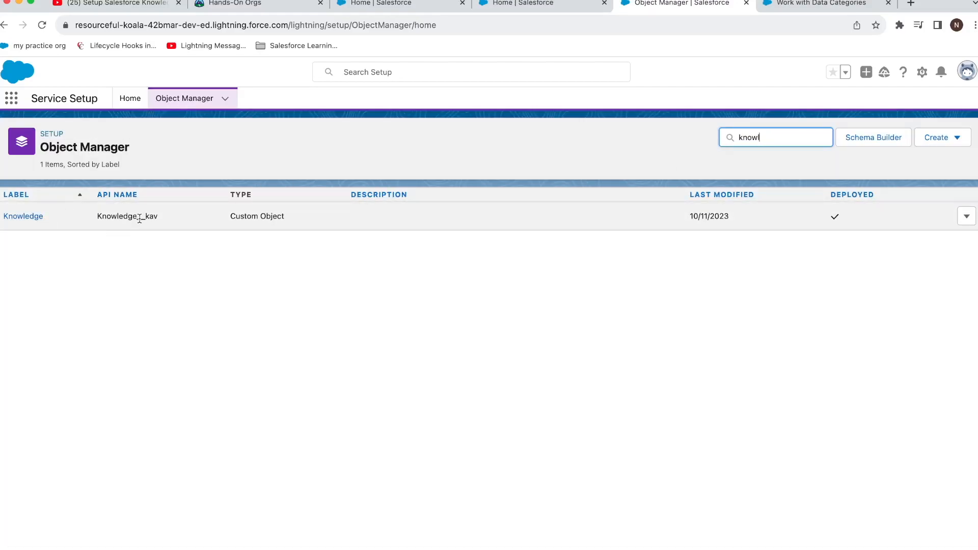
click(35, 218)
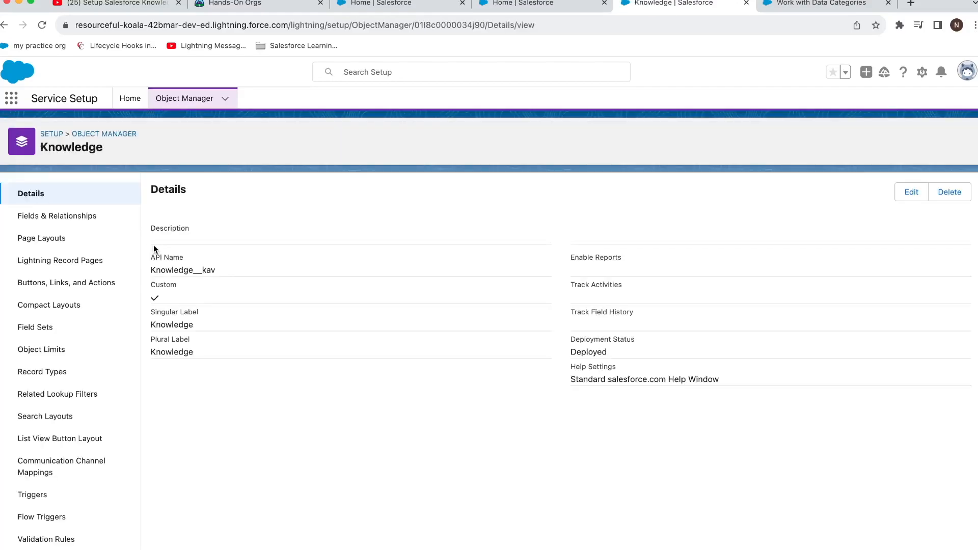
Step: Return to Setup Home and reopen Knowledge Settings through a Quick Find search for 'knowl'
click(131, 99)
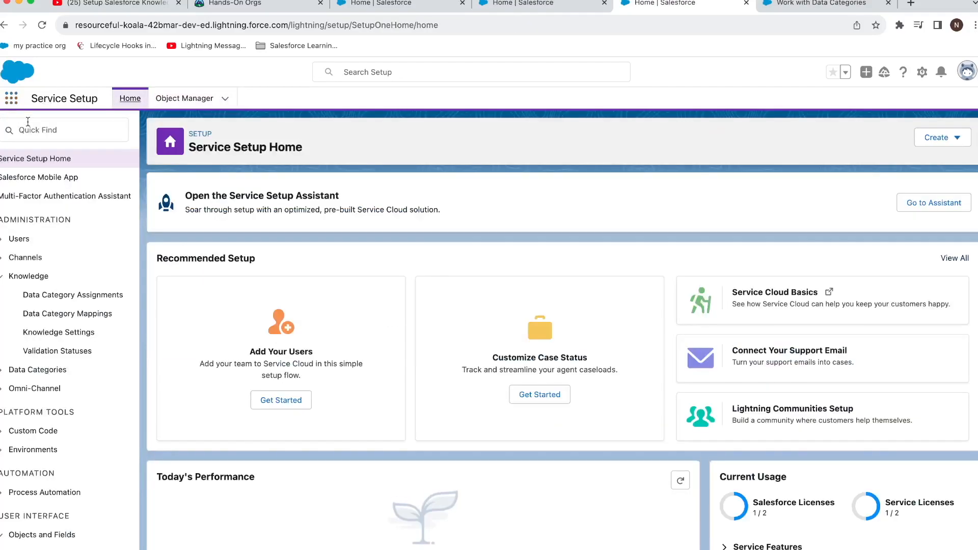
click(28, 122)
text(knowe)
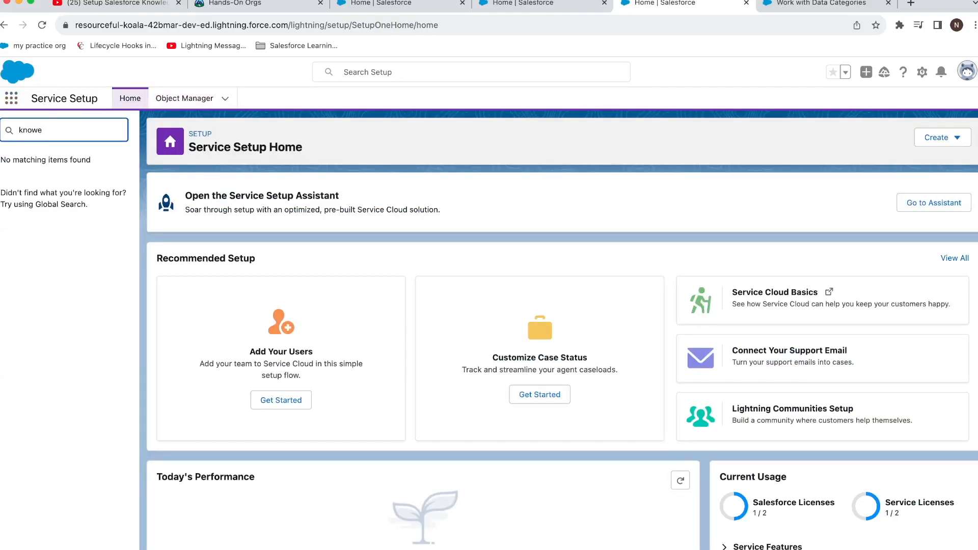
key(BackSpace)
text(led)
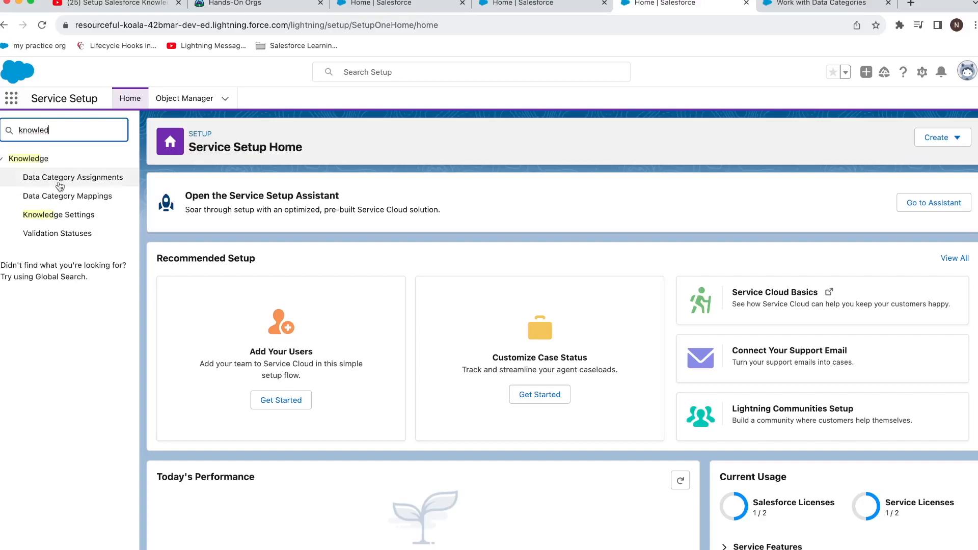
click(71, 214)
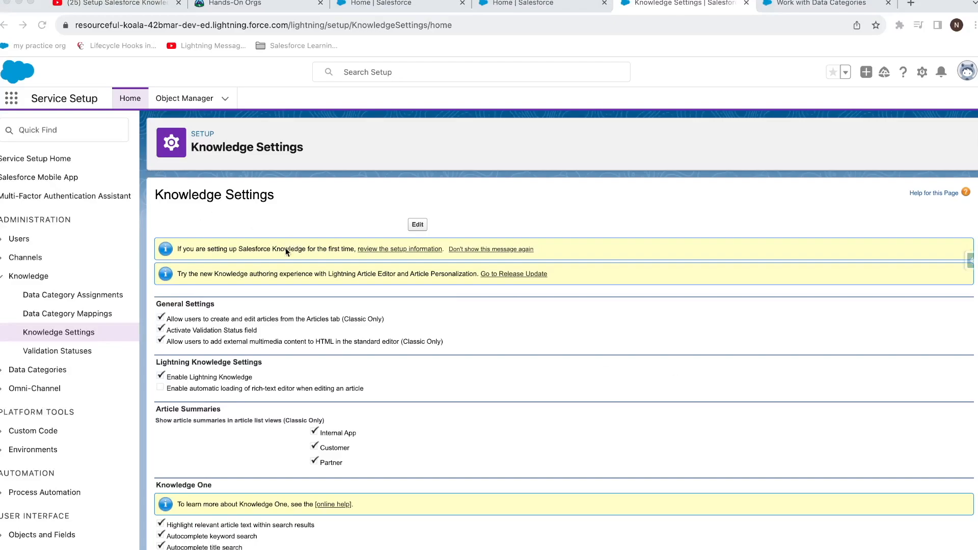
scroll(292, 262, down, 2)
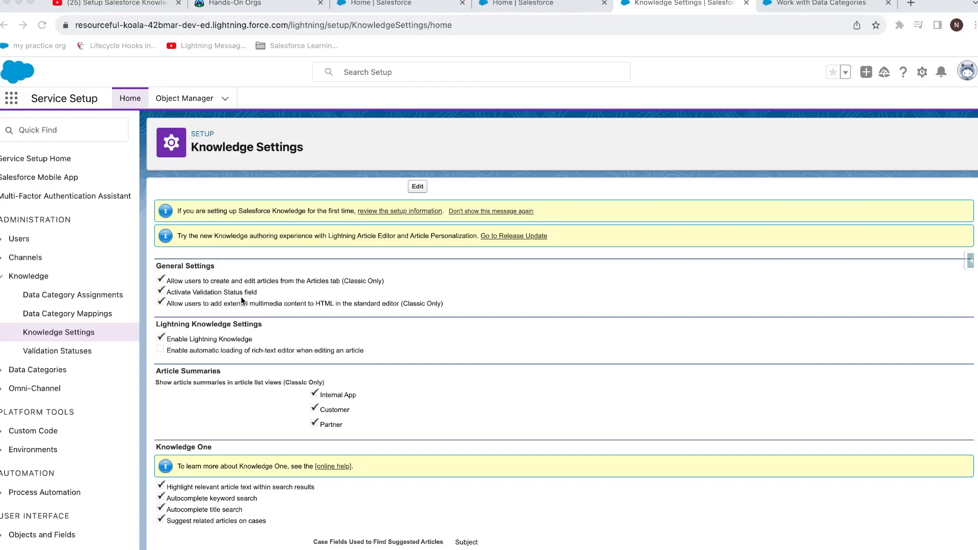
scroll(243, 297, down, 2)
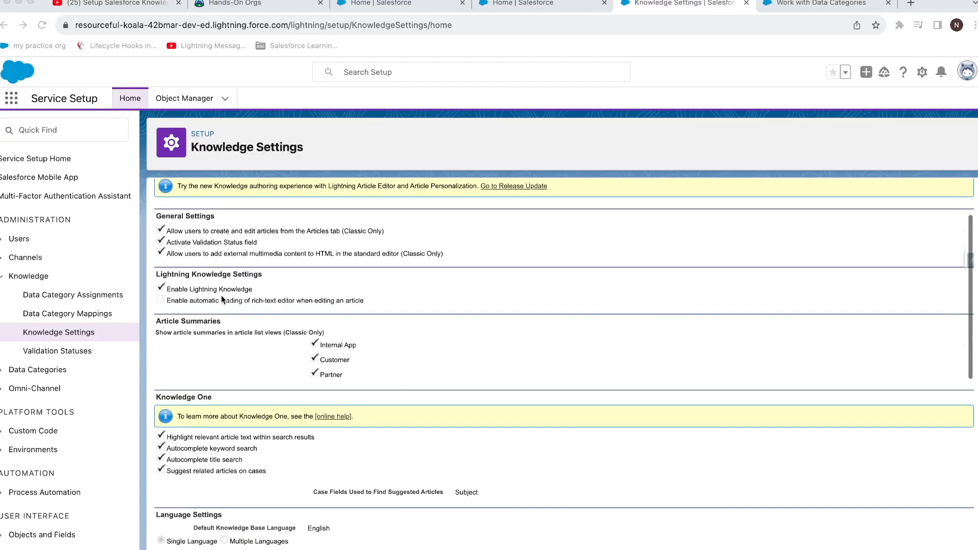
scroll(246, 298, down, 8)
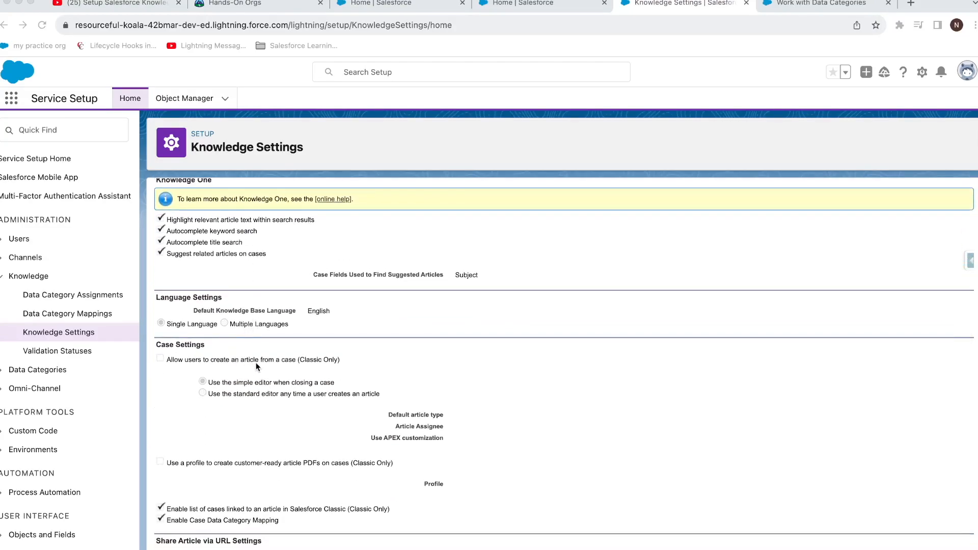
scroll(351, 356, up, 11)
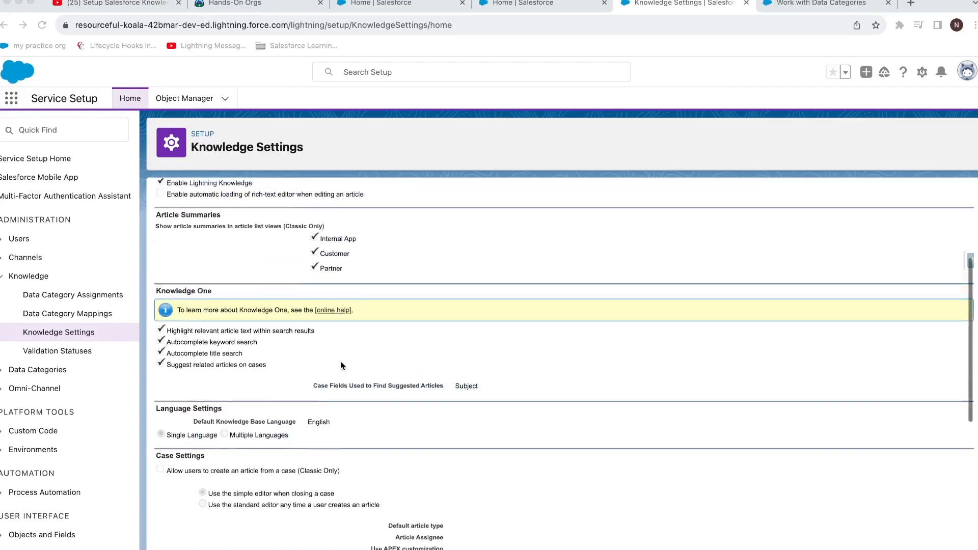
Step: Allow creating articles from cases, with Knowledge as the default article type
click(415, 228)
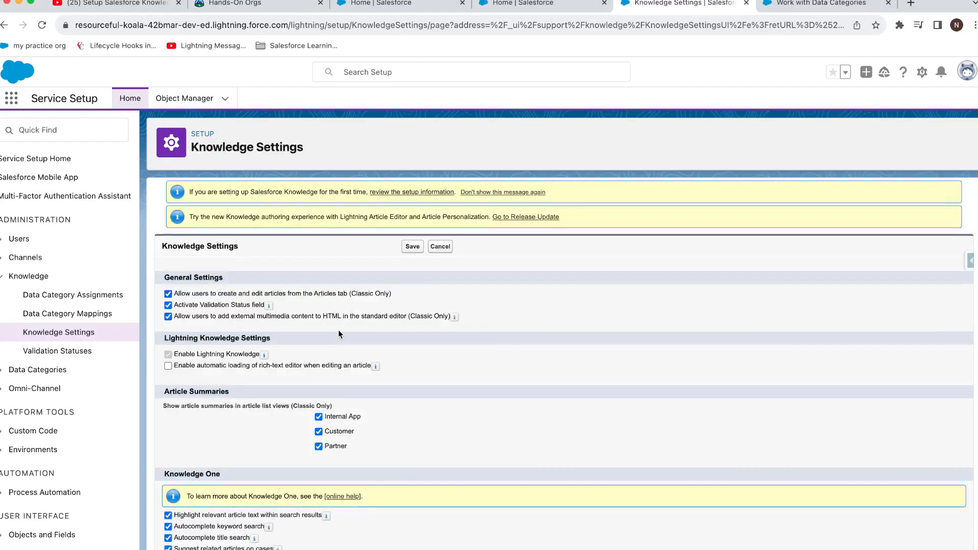
scroll(339, 329, down, 6)
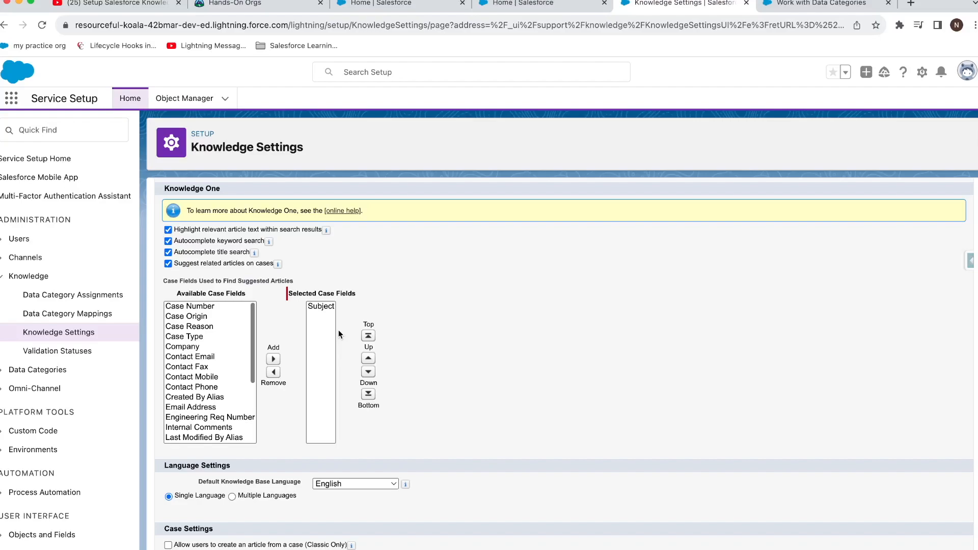
scroll(299, 411, down, 2)
scroll(299, 410, down, 5)
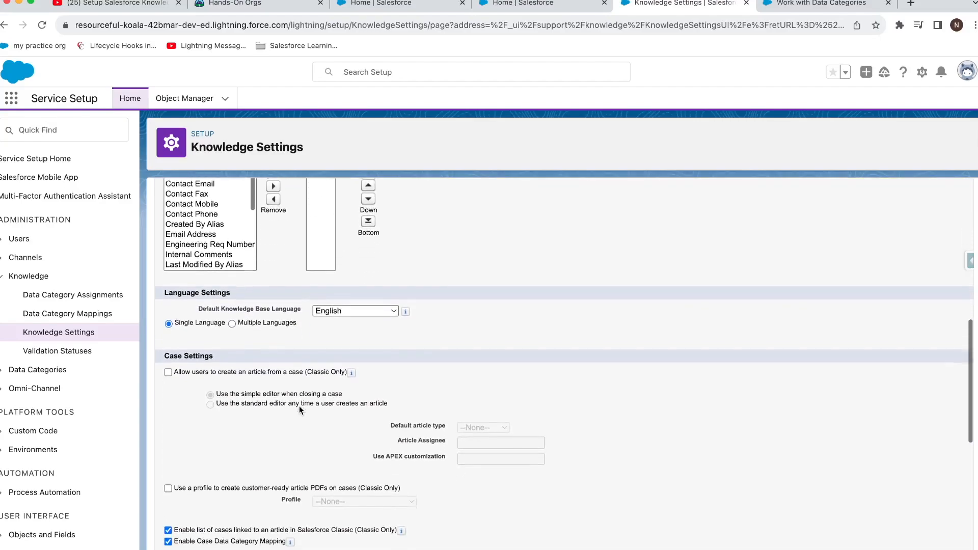
click(228, 367)
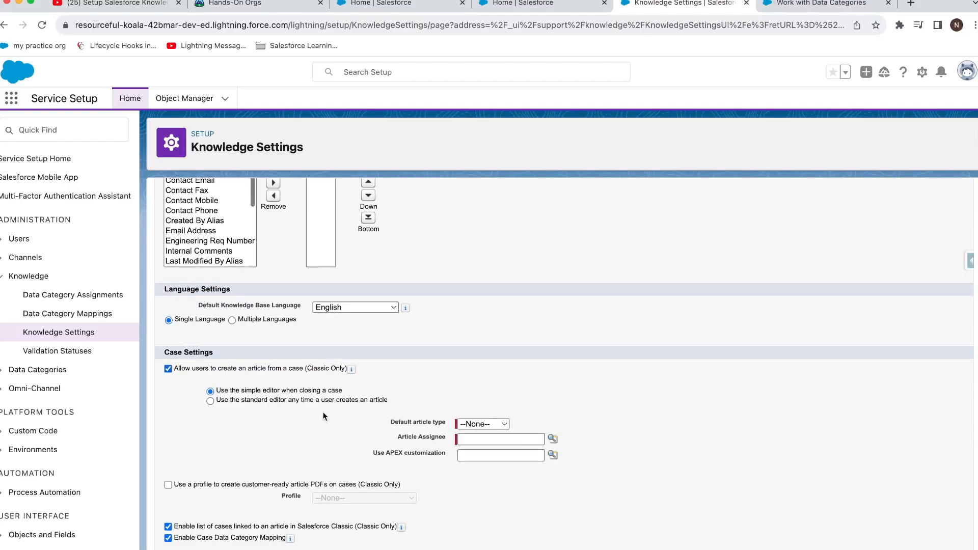
scroll(359, 414, down, 3)
click(475, 352)
click(481, 366)
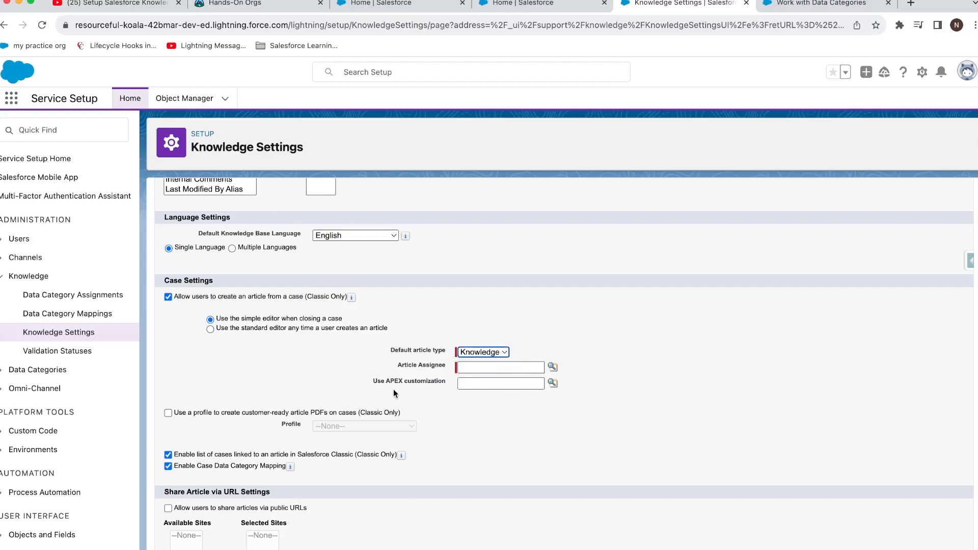
Step: Enable thumbs up/down article voting, choose a user as Article Assignee, and save
scroll(361, 394, down, 10)
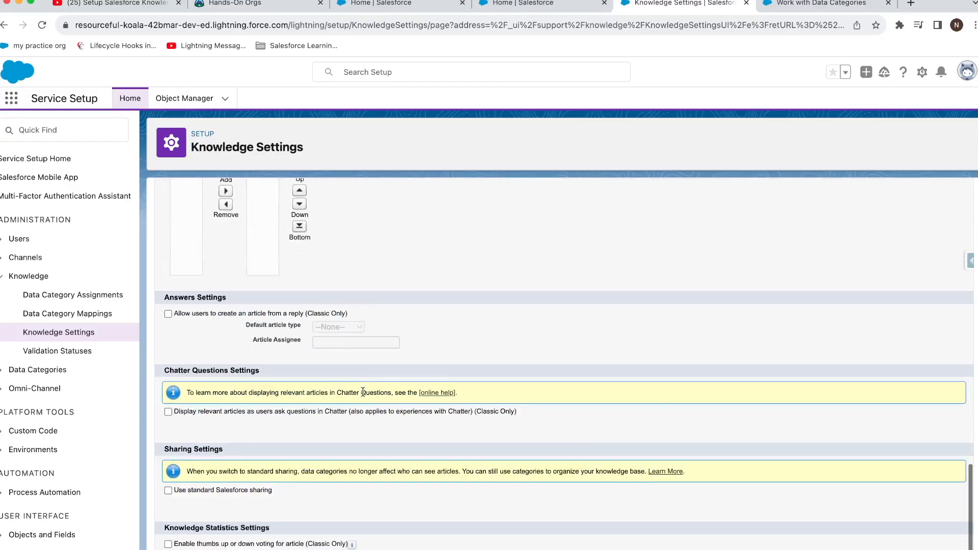
scroll(362, 391, up, 5)
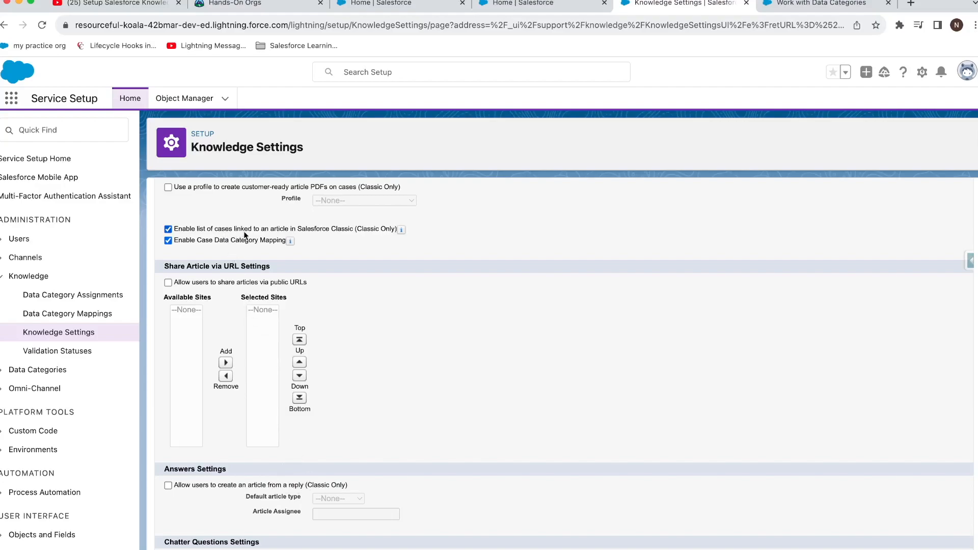
scroll(301, 232, up, 1)
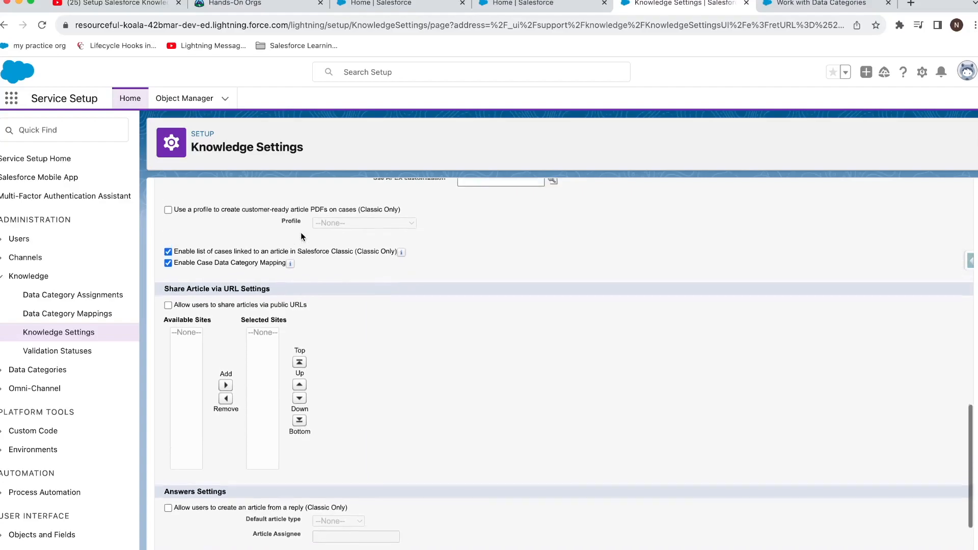
scroll(301, 237, up, 1)
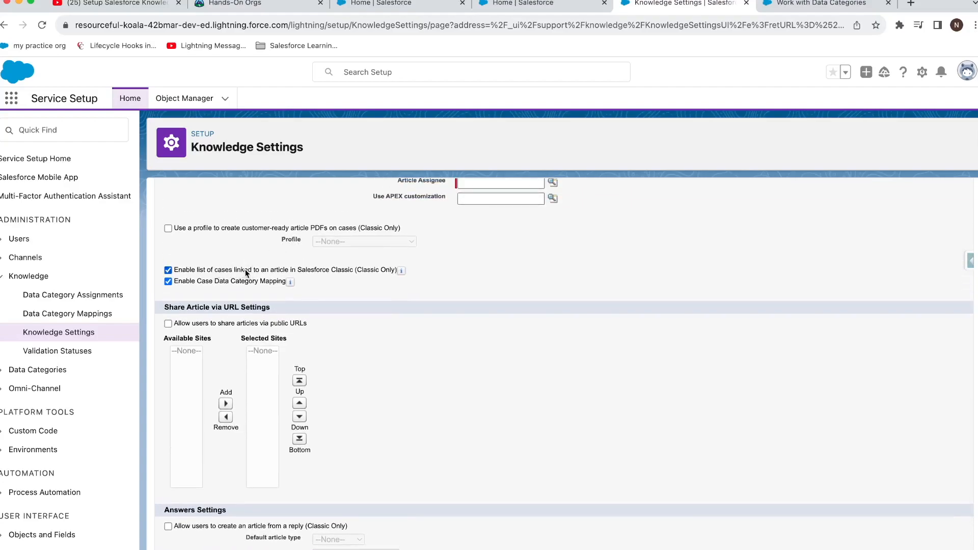
scroll(406, 321, down, 5)
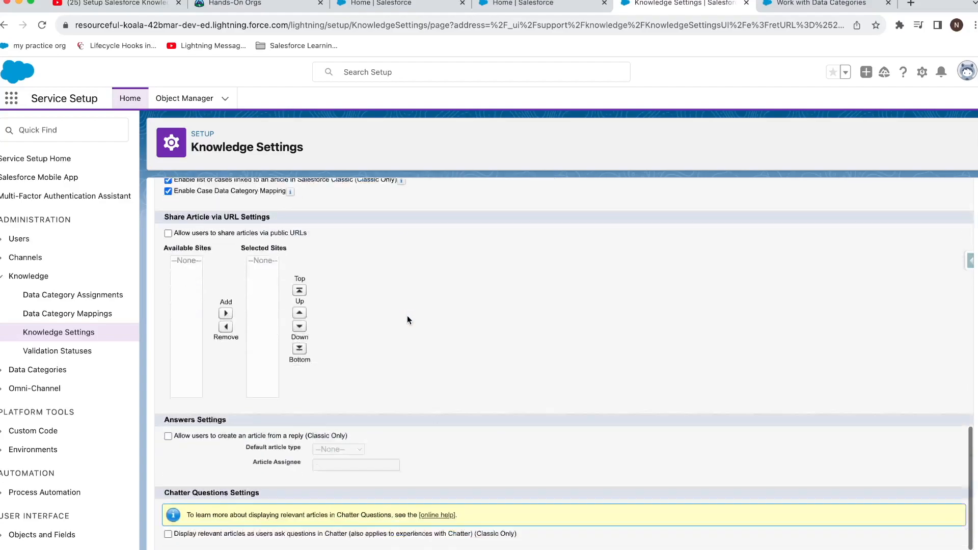
click(262, 546)
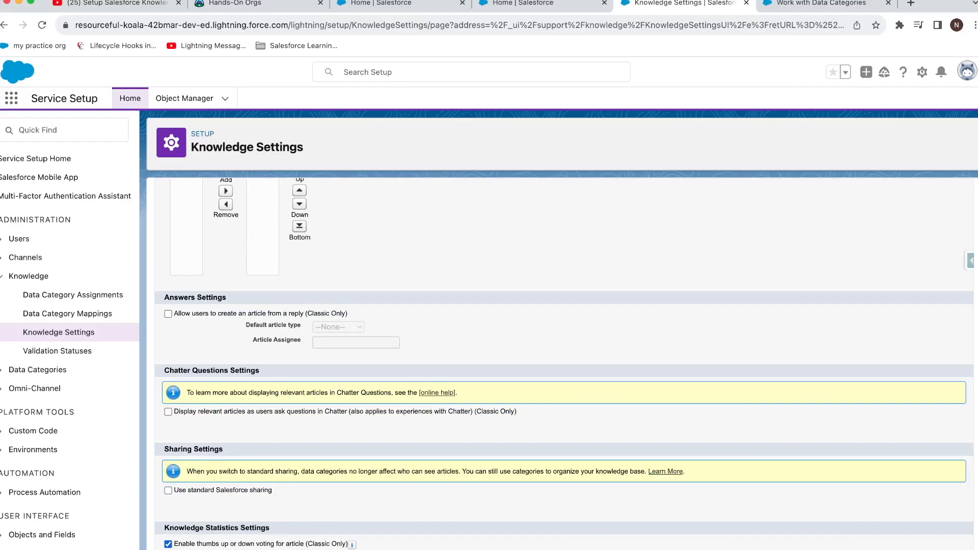
scroll(438, 455, up, 5)
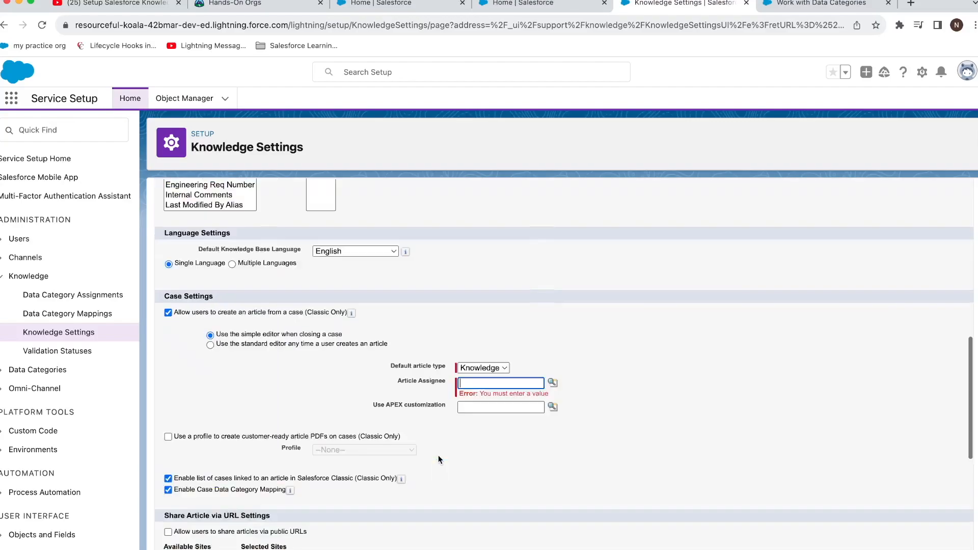
click(504, 386)
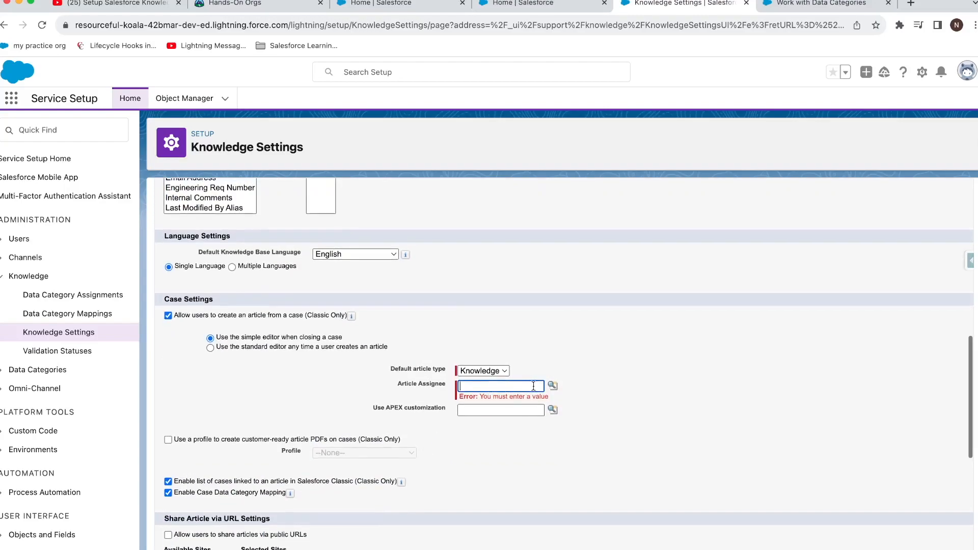
click(553, 385)
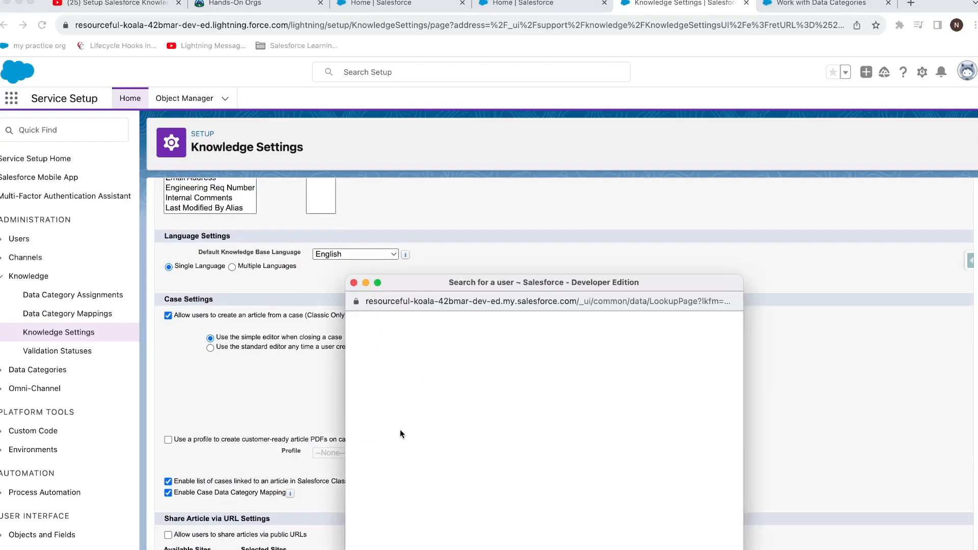
click(376, 429)
scroll(386, 428, down, 10)
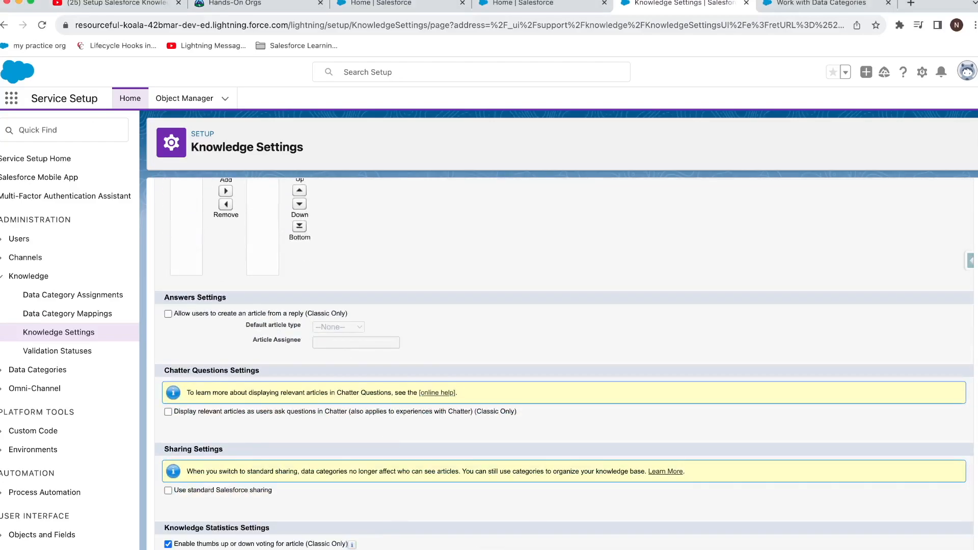
click(481, 548)
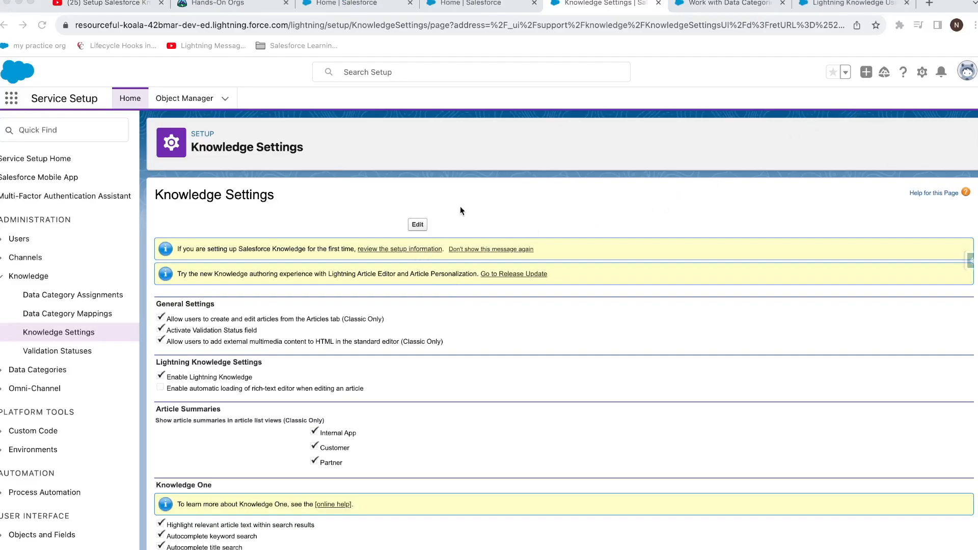
click(833, 9)
scroll(603, 292, down, 5)
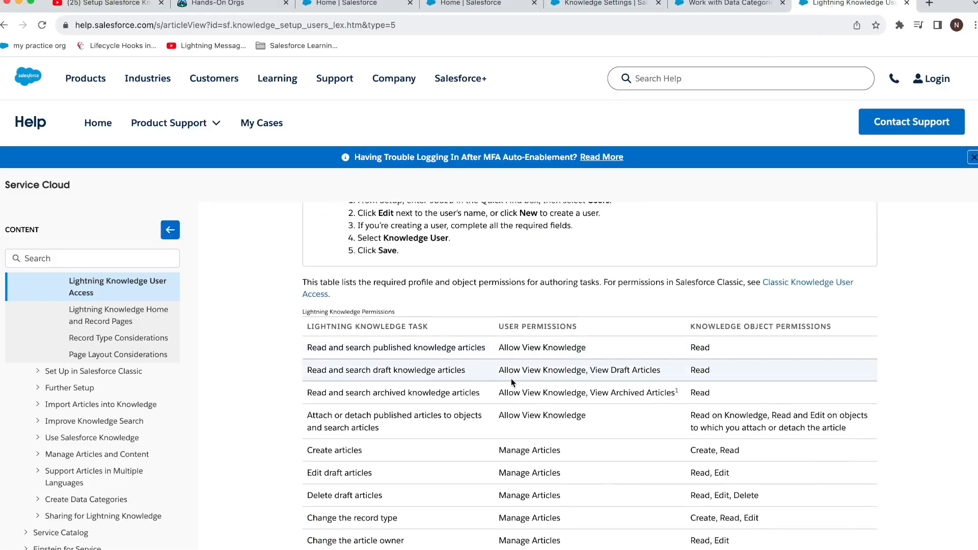
scroll(512, 378, down, 1)
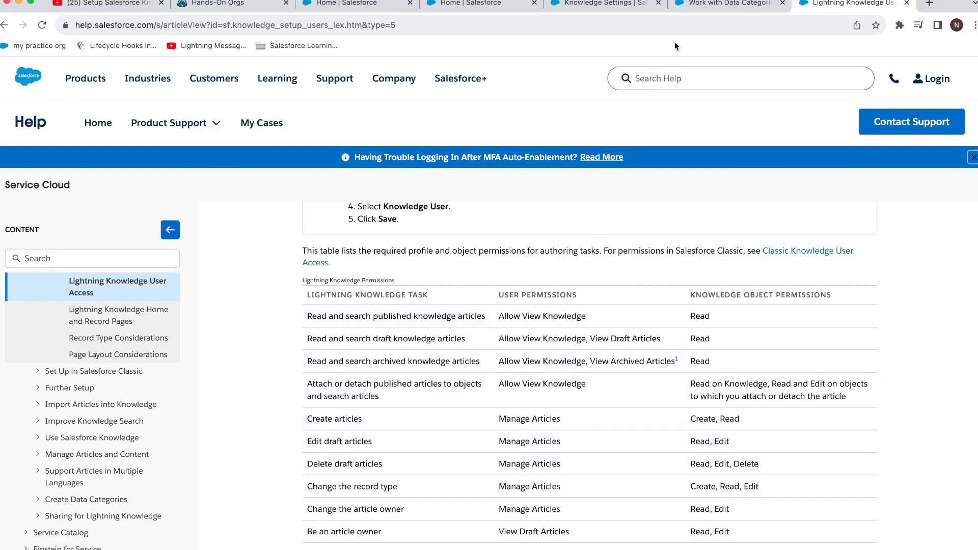
click(696, 7)
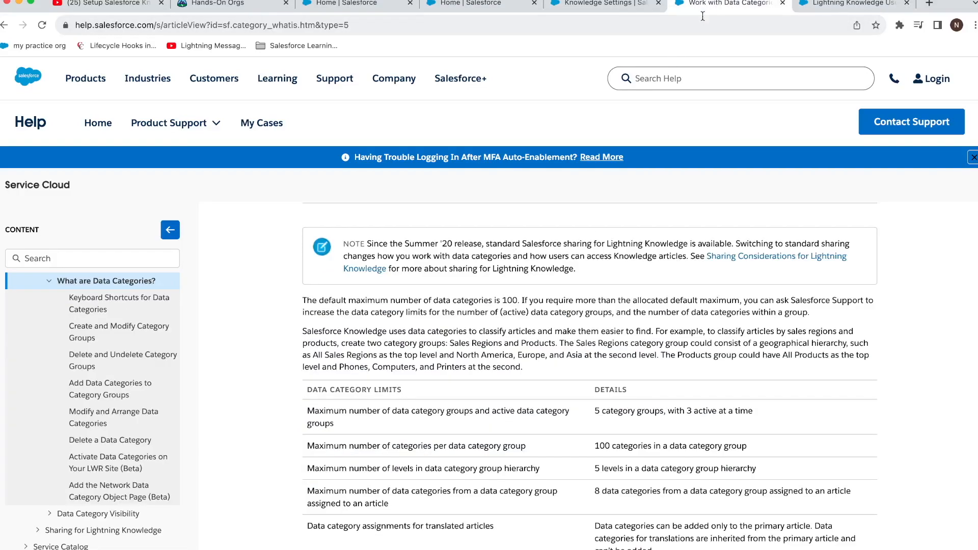
click(615, 3)
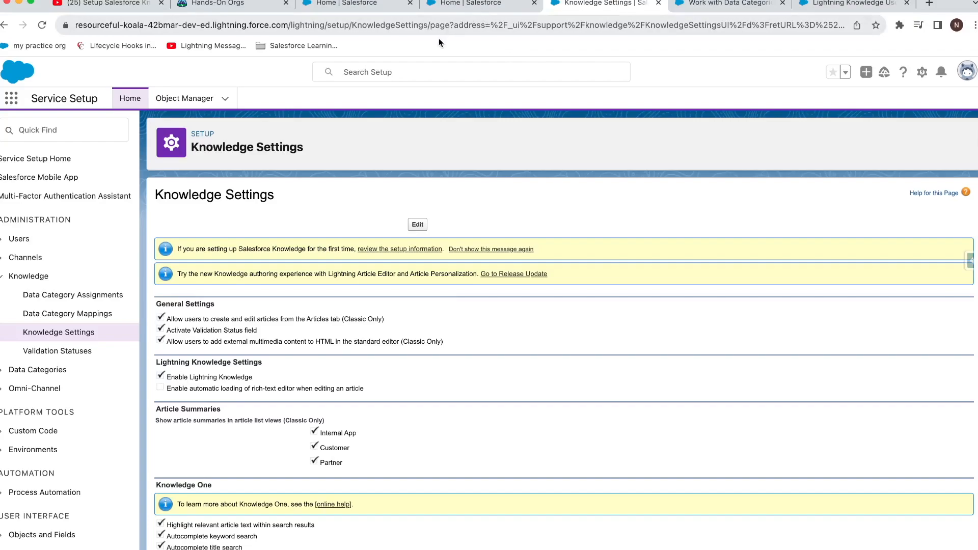
Step: View your own user record's full details, then go to the Permission Sets list
click(966, 71)
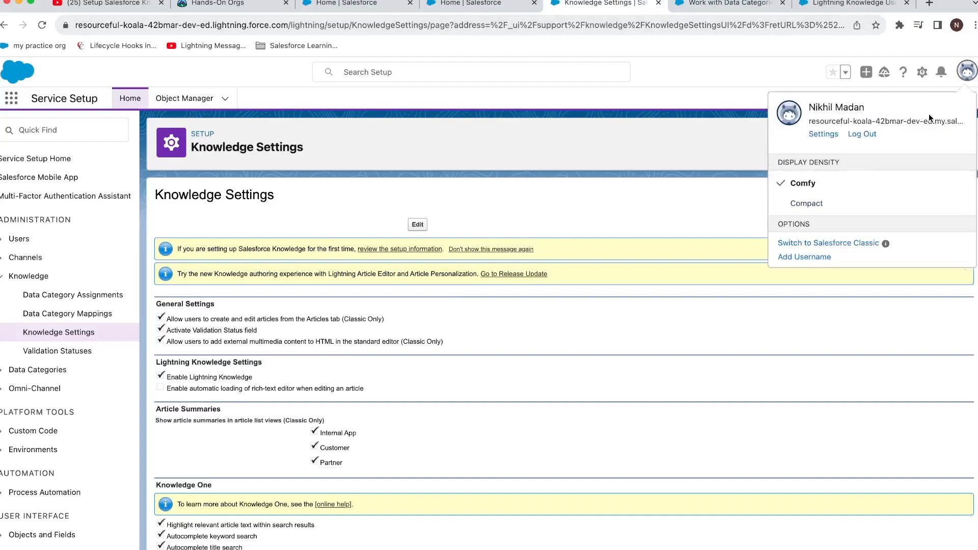
click(860, 108)
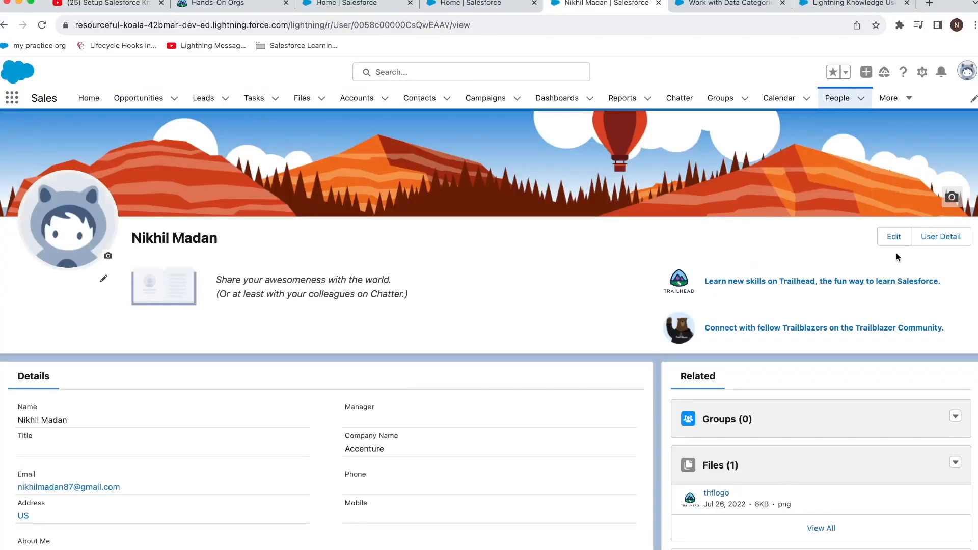
click(920, 242)
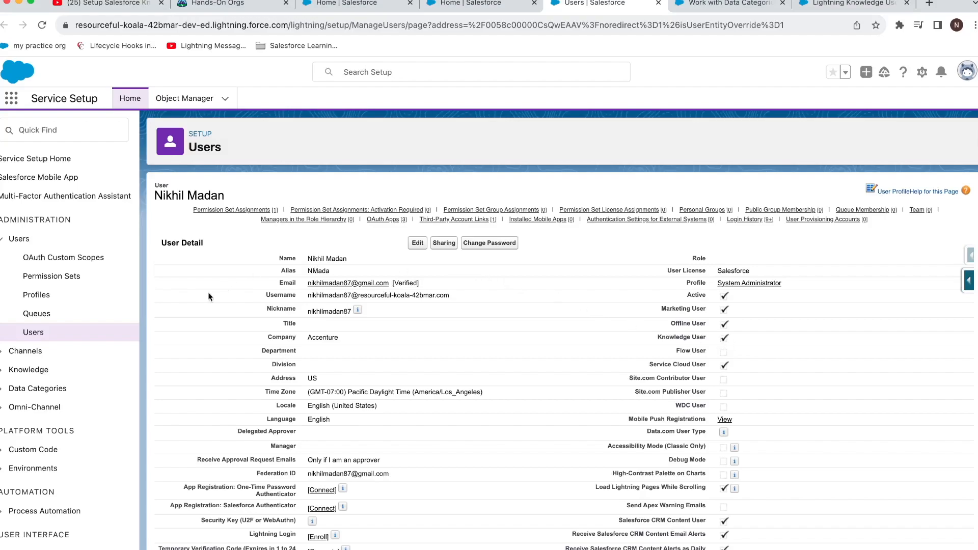
click(79, 277)
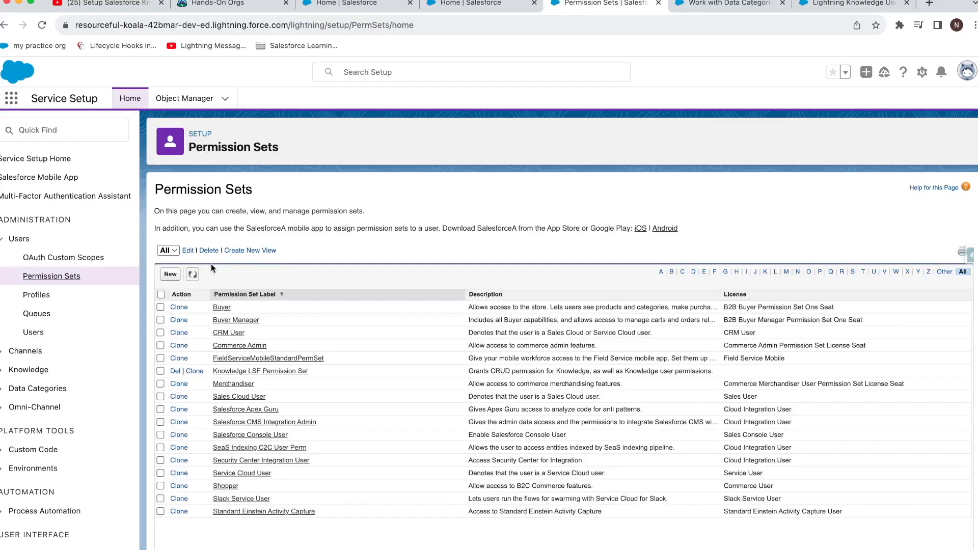
Step: Save a permission set labelled 'Knowledge Article Manager Custom' with auto-filled API name and License None
click(168, 270)
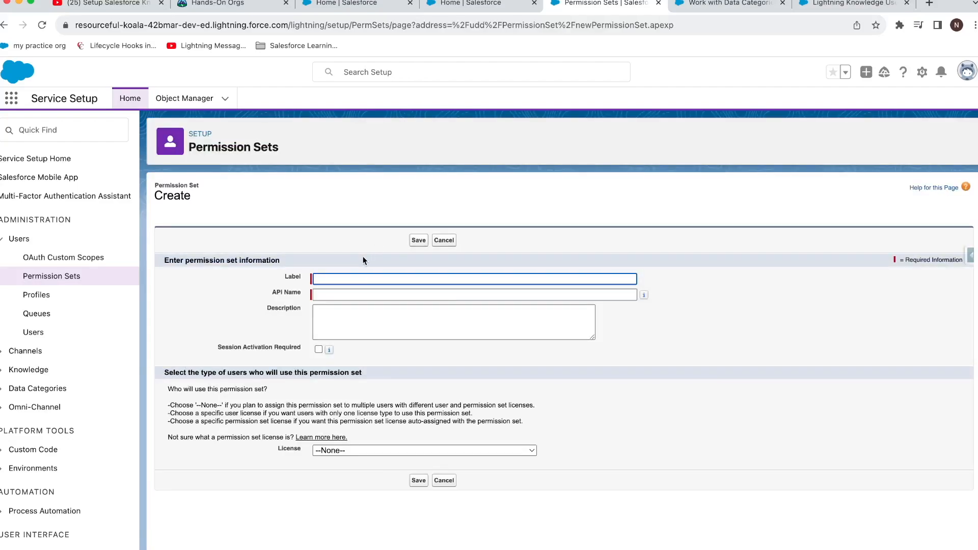
text(KNow)
key(BackSpace)
key(BackSpace)
key(BackSpace)
text(nowle)
key(BackSpace)
key(BackSpace)
key(BackSpace)
key(BackSpace)
text(owledge Article Manager Custom)
key(Tab)
click(403, 450)
click(419, 481)
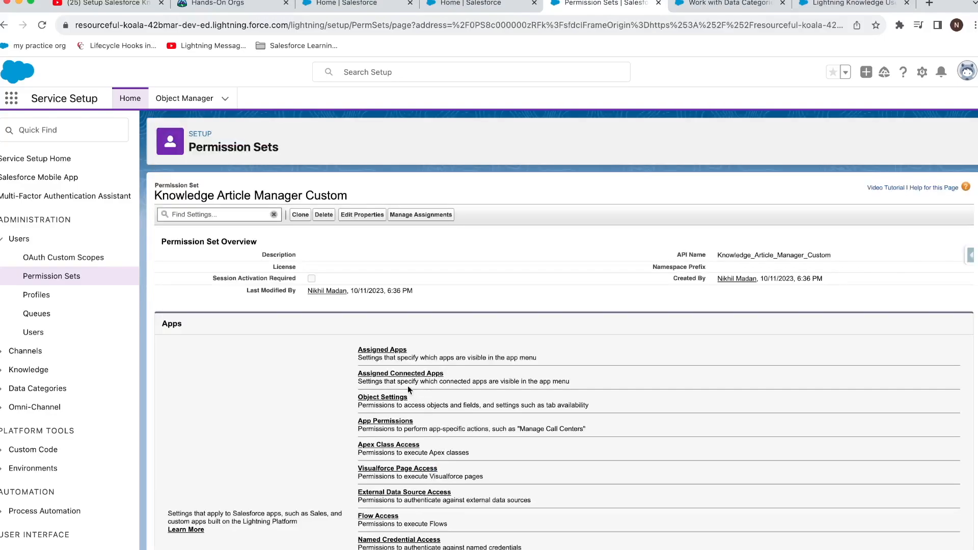
scroll(374, 366, down, 3)
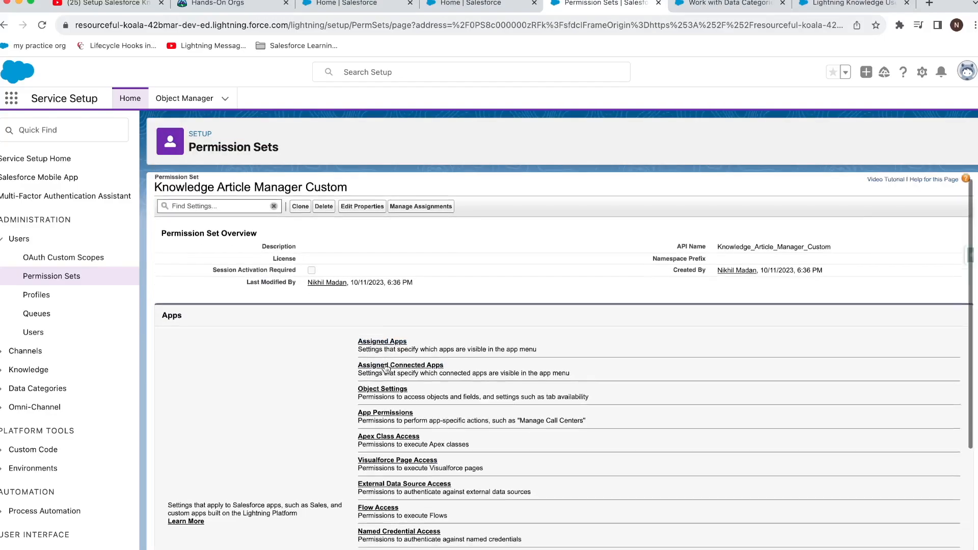
Step: Find the Knowledge object in the set's Object Settings and start editing its access
click(390, 275)
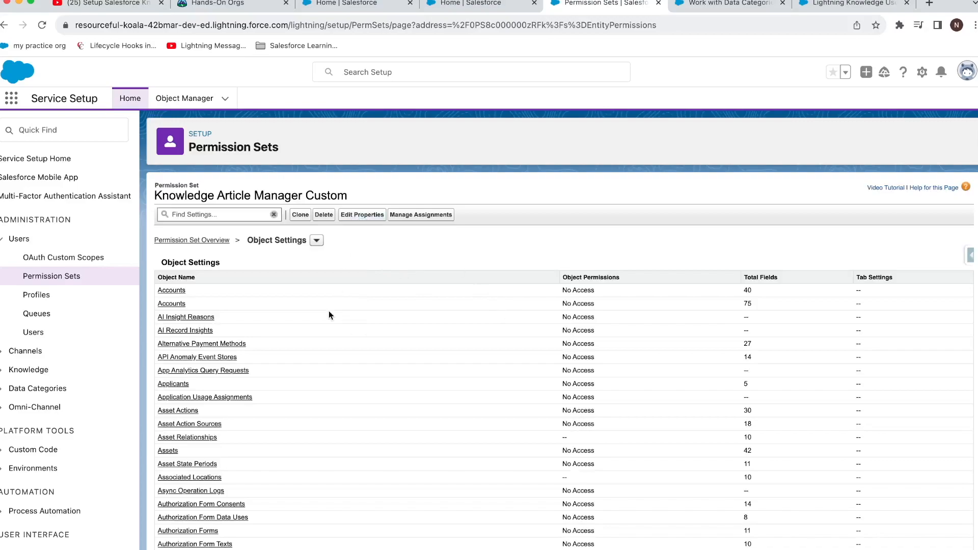
key(super+f)
text(knowledge)
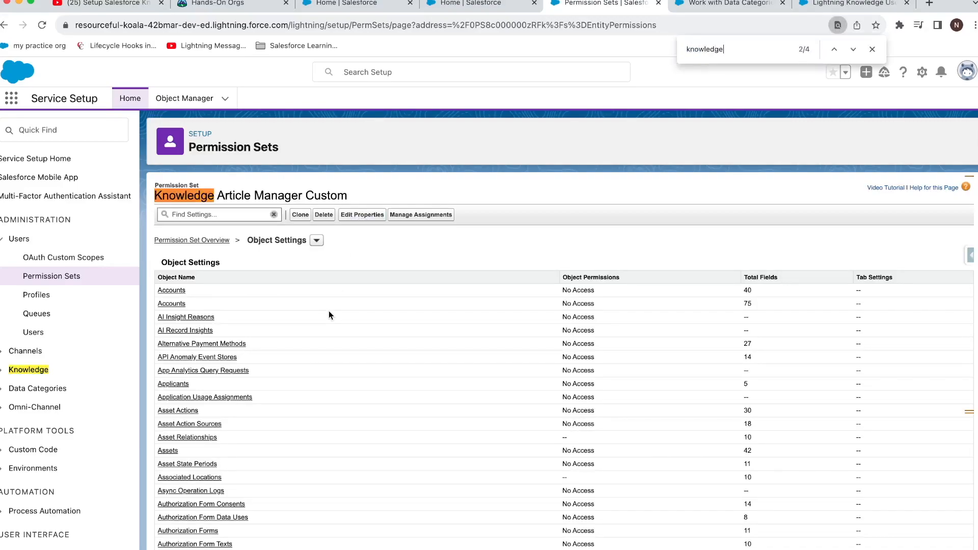
key(Return)
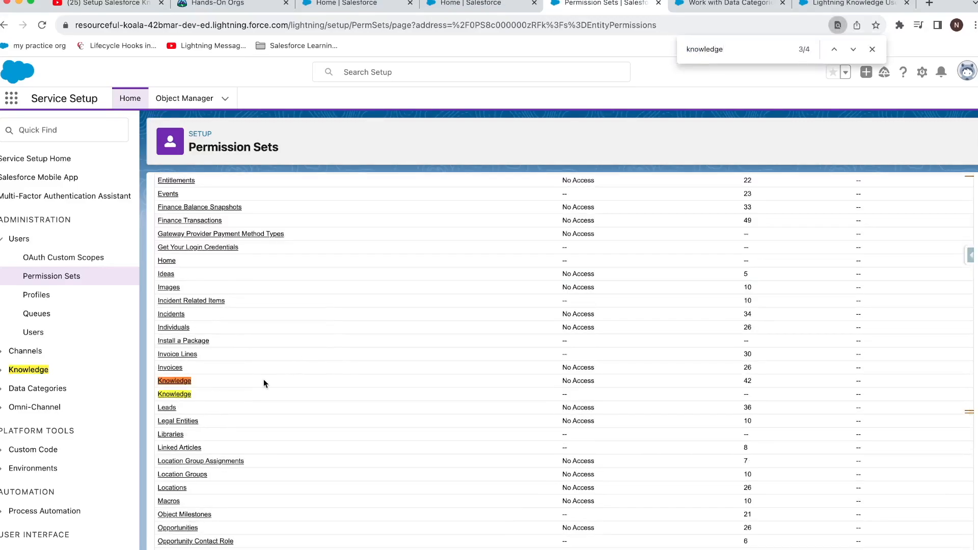
click(189, 380)
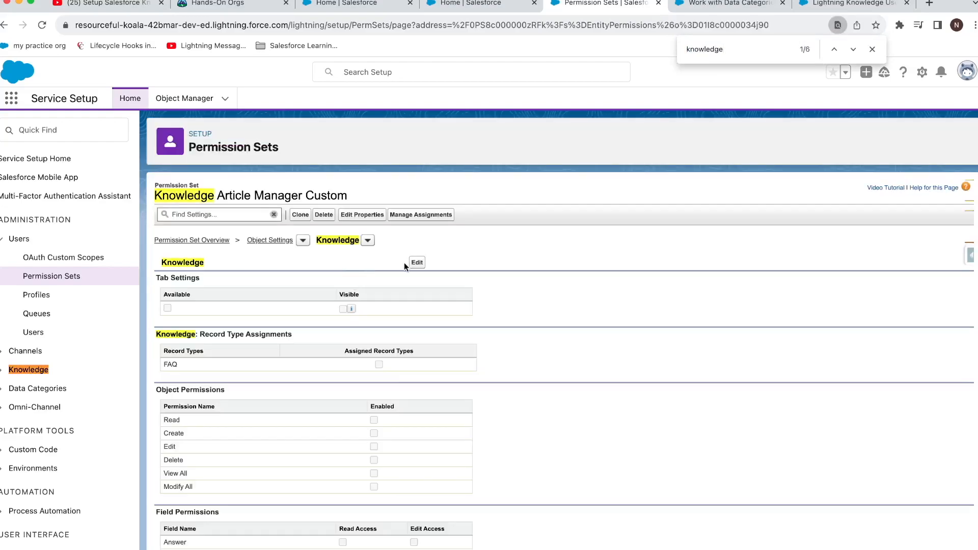
click(416, 262)
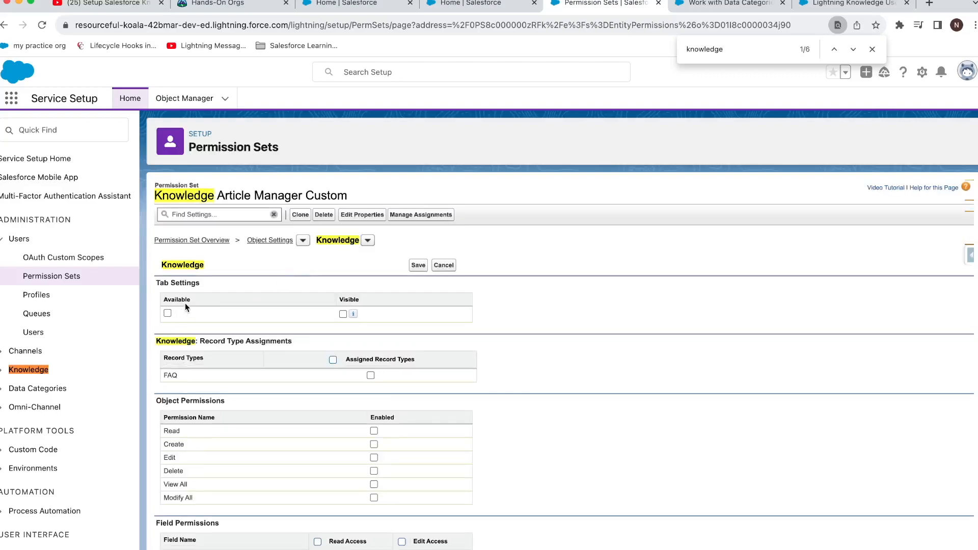
Step: Grant Read, Create, Edit, Delete and the FAQ record type, save, and return to Object Settings
scroll(186, 302, down, 2)
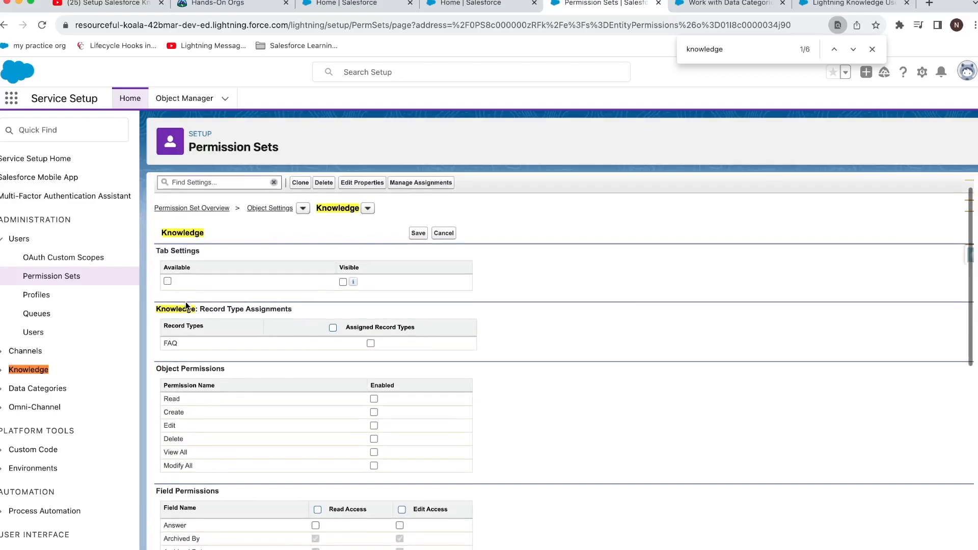
scroll(378, 407, down, 2)
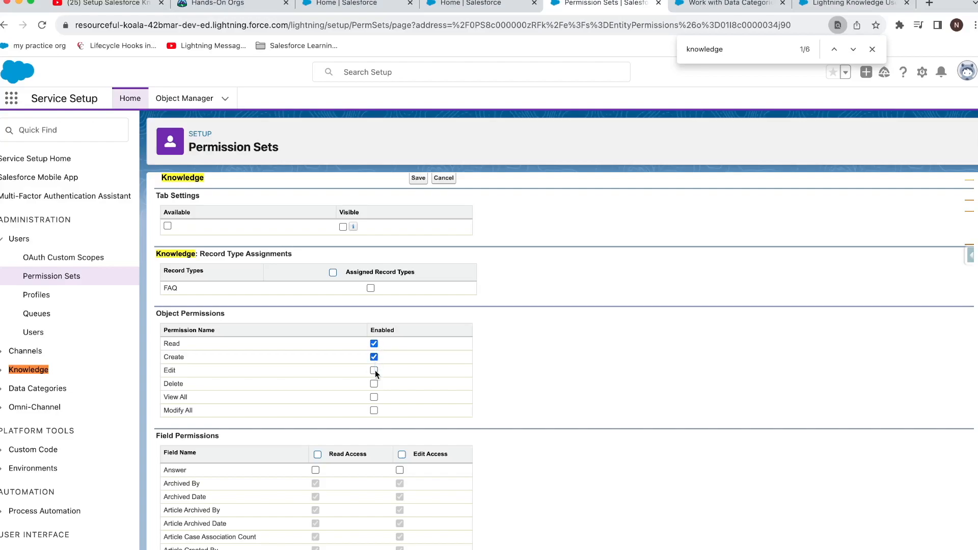
scroll(414, 383, up, 2)
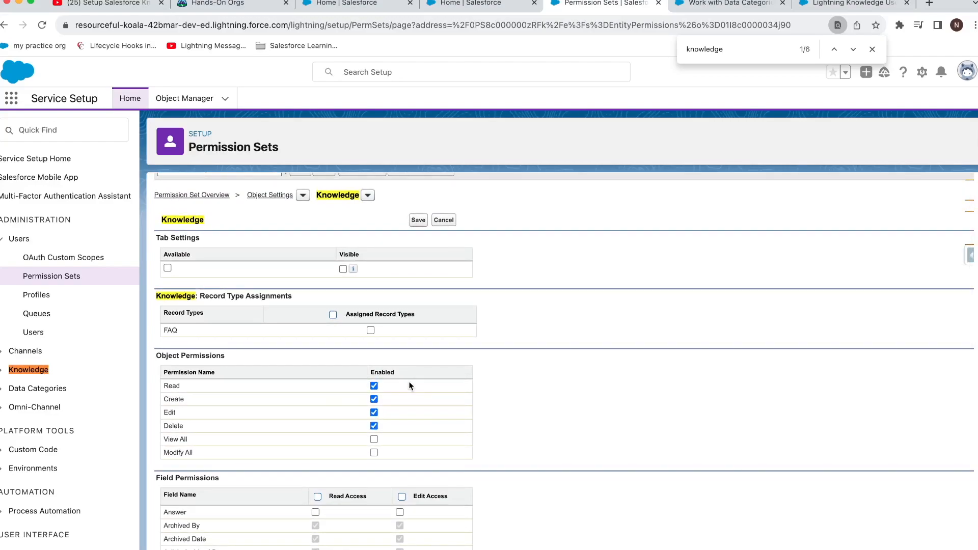
scroll(267, 312, down, 1)
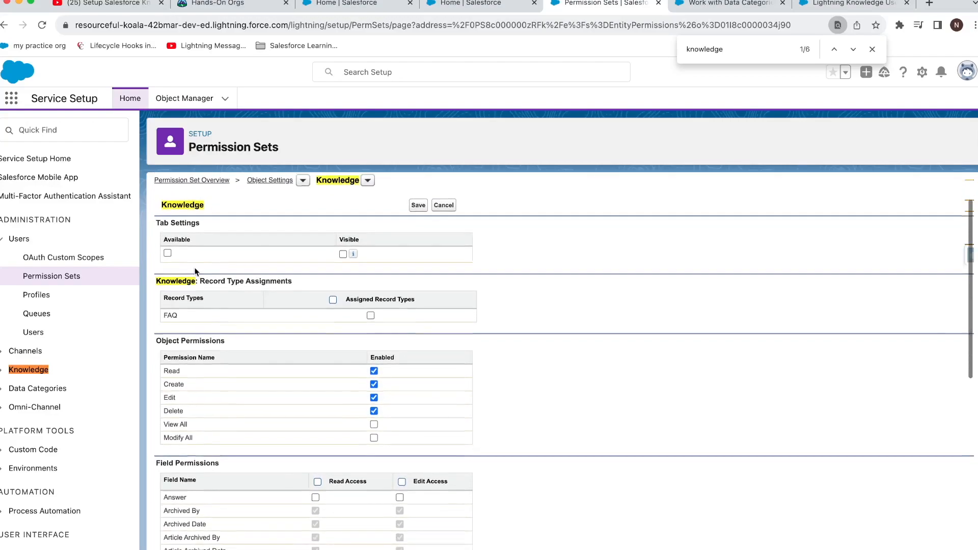
click(334, 299)
click(371, 314)
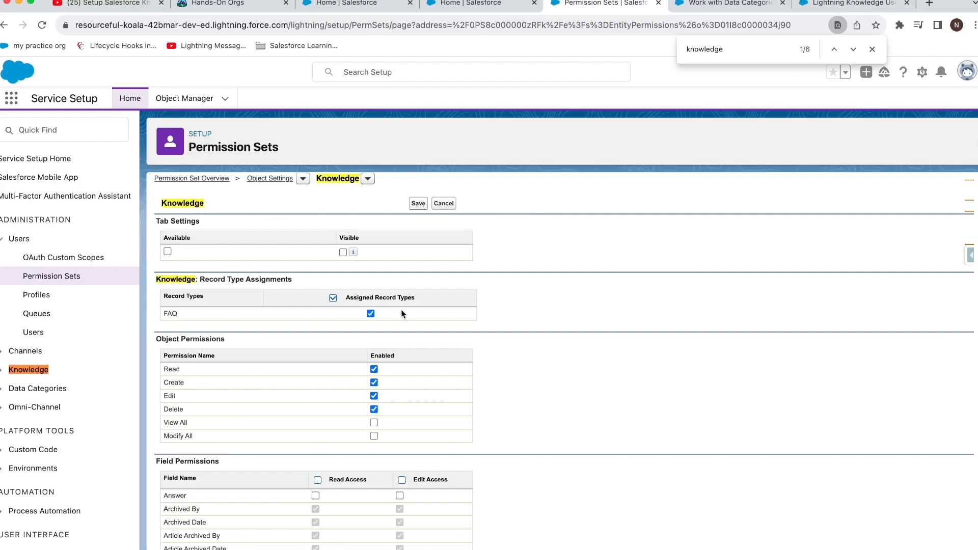
scroll(405, 305, up, 3)
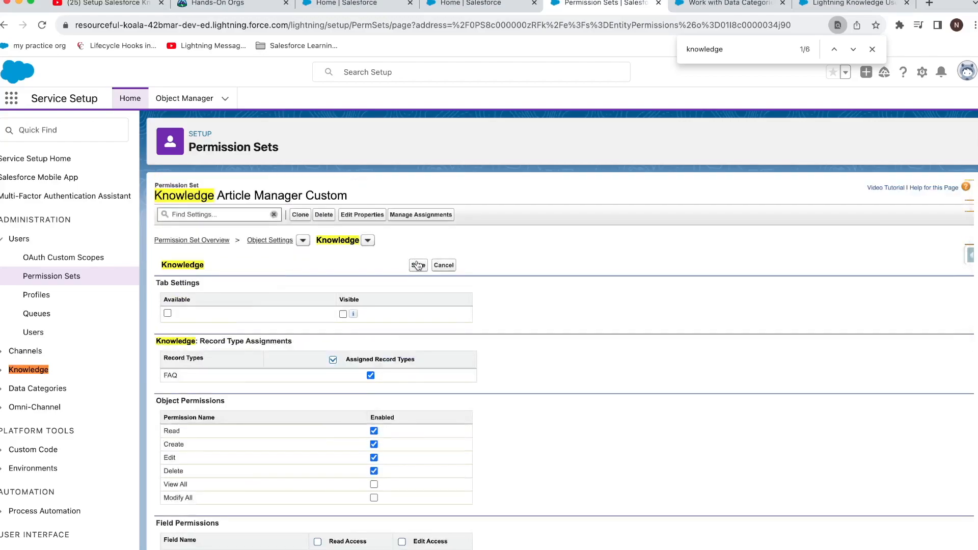
click(422, 264)
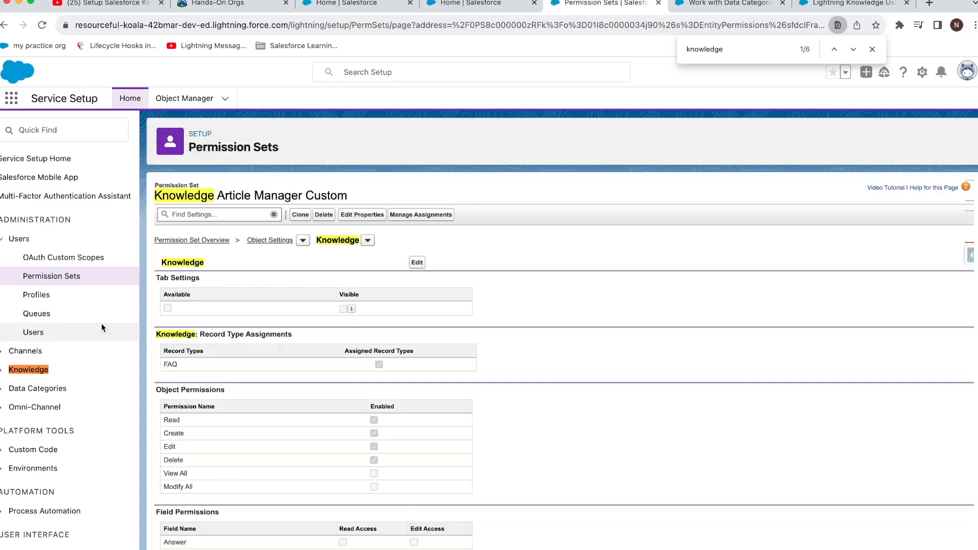
click(271, 241)
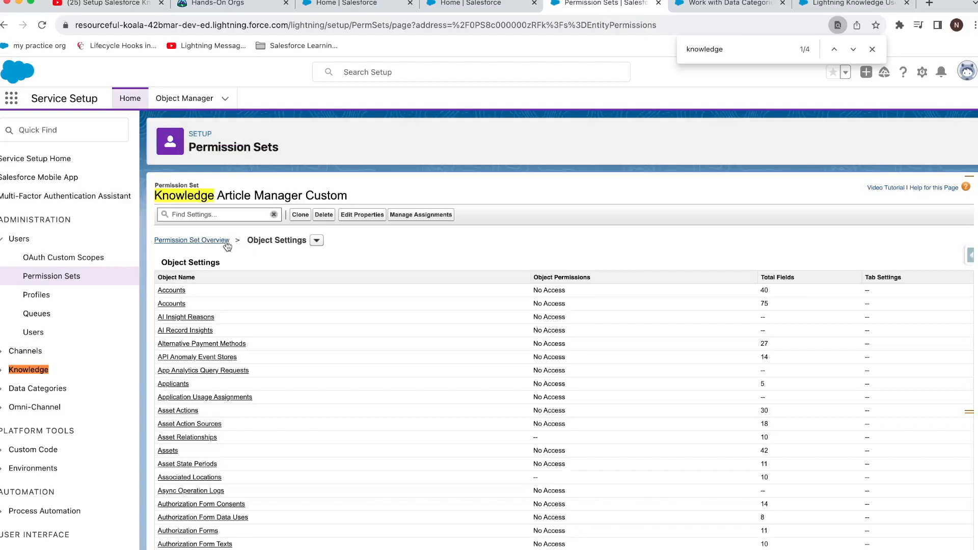
Step: Open the permission set's App Permissions and review the Manage Articles description
click(224, 242)
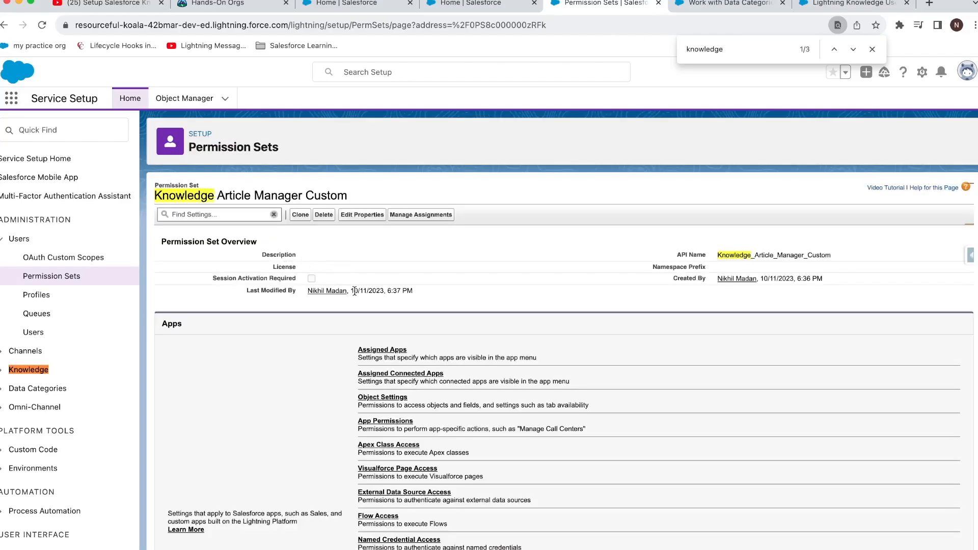
scroll(391, 330, down, 2)
click(392, 356)
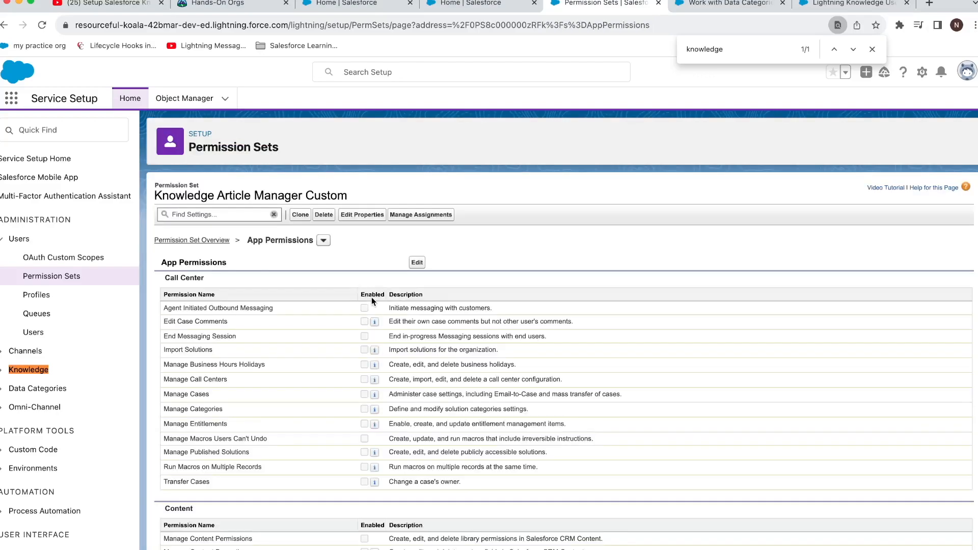
scroll(411, 321, down, 6)
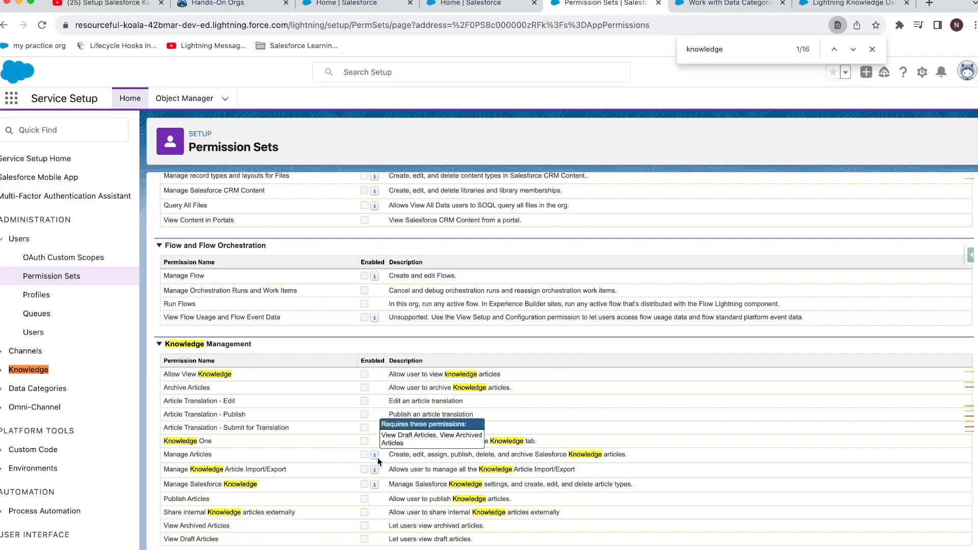
drag(400, 455, 566, 456)
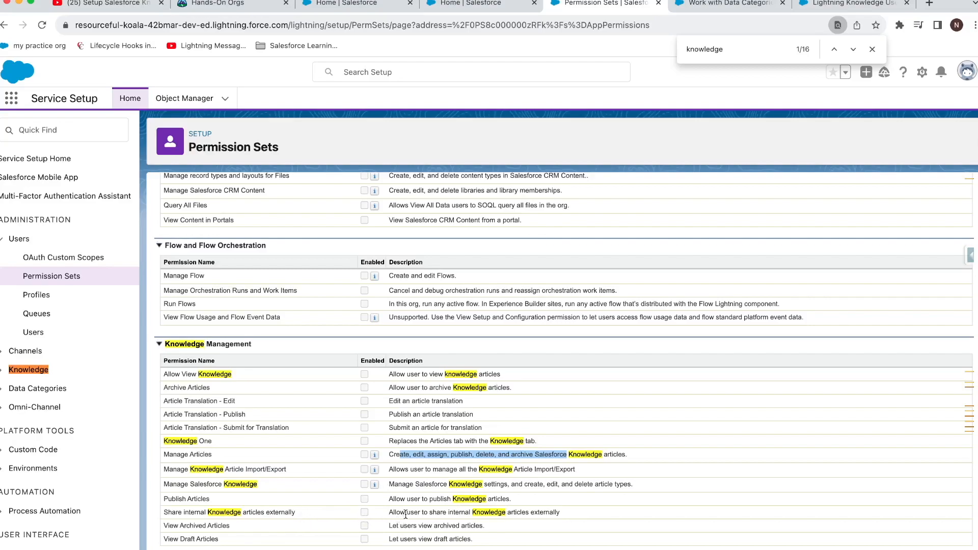
scroll(416, 403, up, 15)
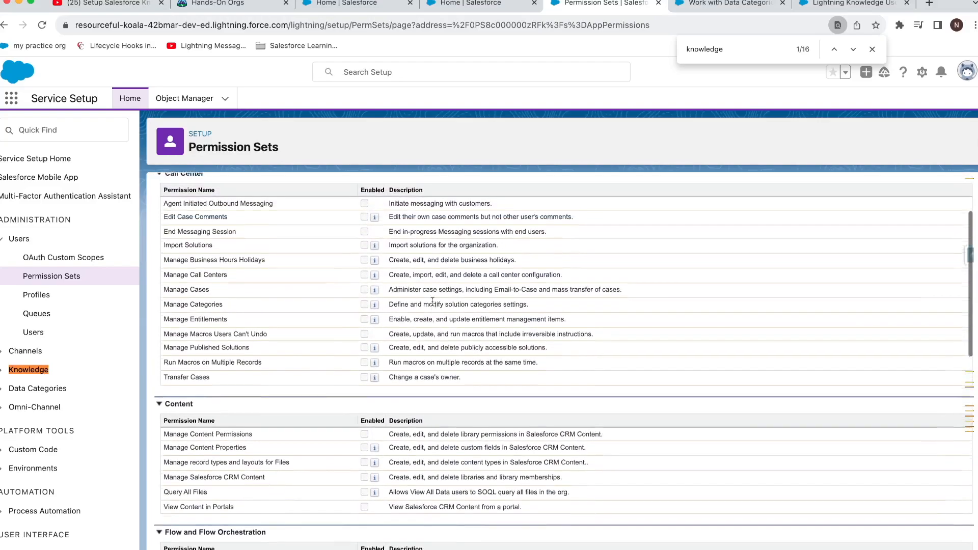
Step: Enable Manage/Publish Articles, Manage Salesforce Knowledge, View Draft and Archived Articles, and save
click(417, 263)
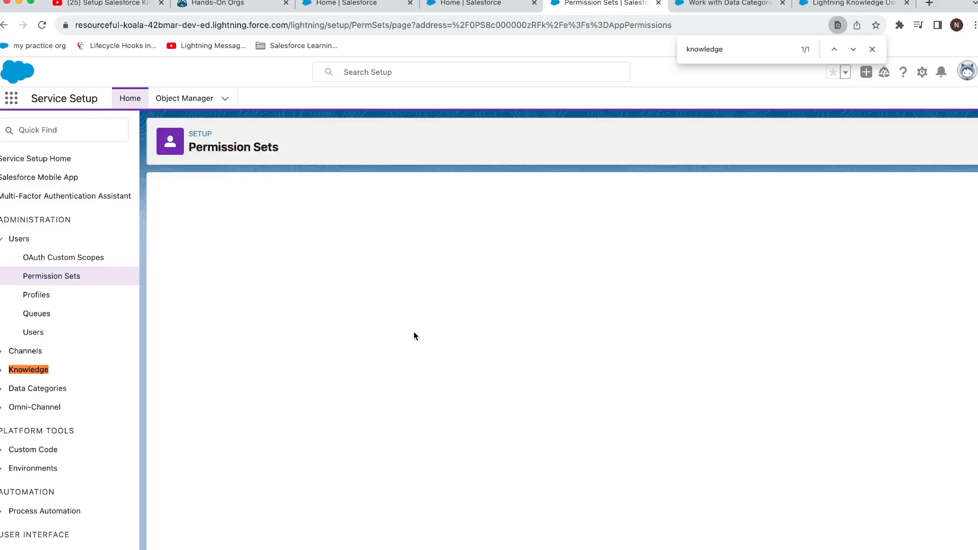
scroll(368, 369, down, 15)
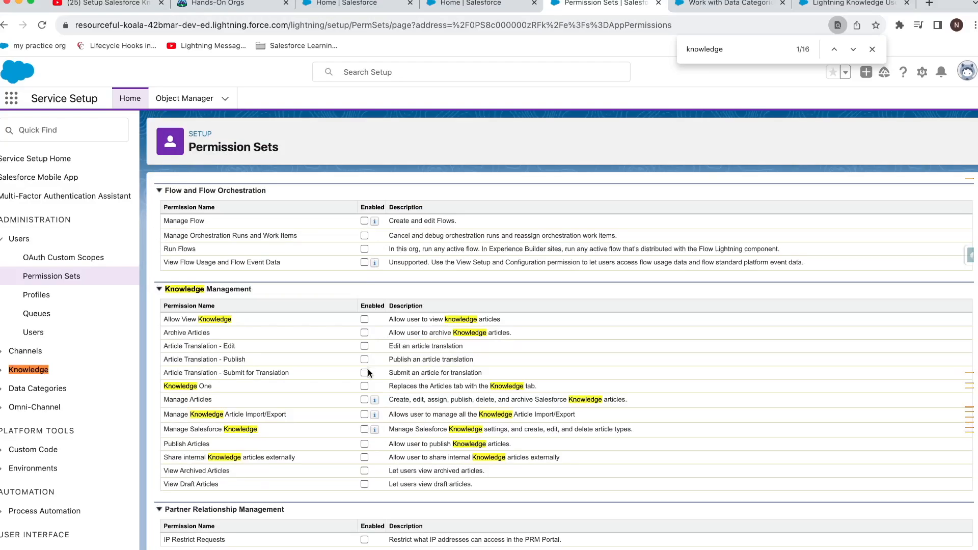
click(363, 399)
scroll(438, 418, down, 2)
scroll(439, 417, down, 3)
scroll(439, 418, up, 15)
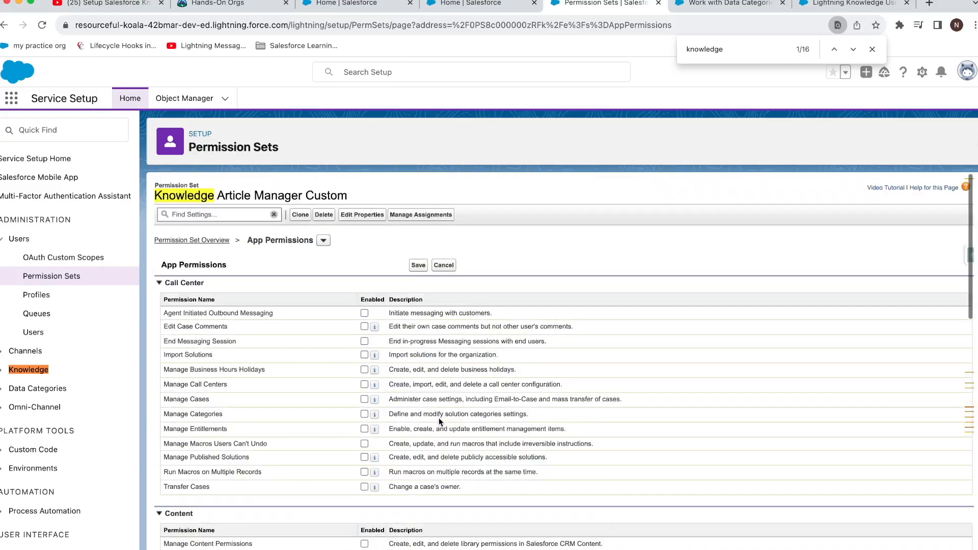
click(427, 267)
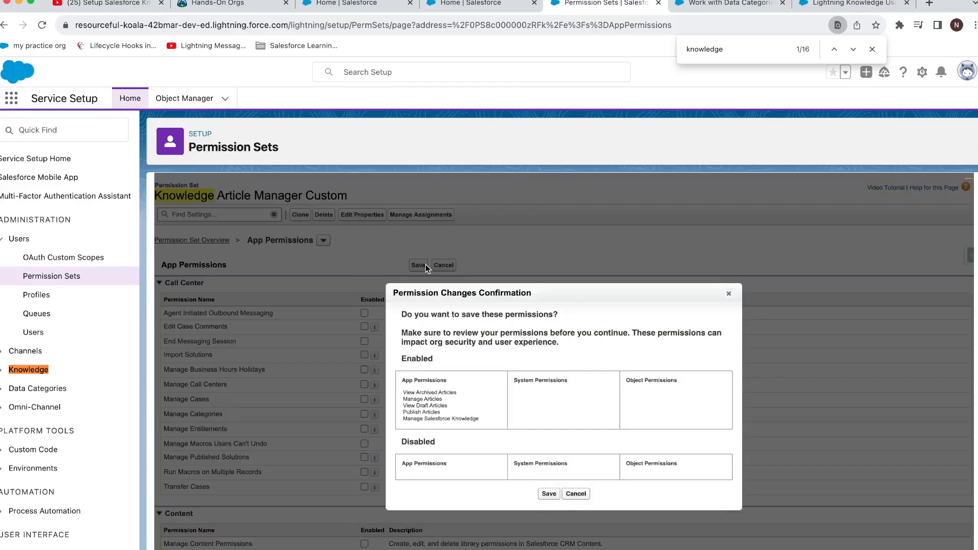
click(549, 494)
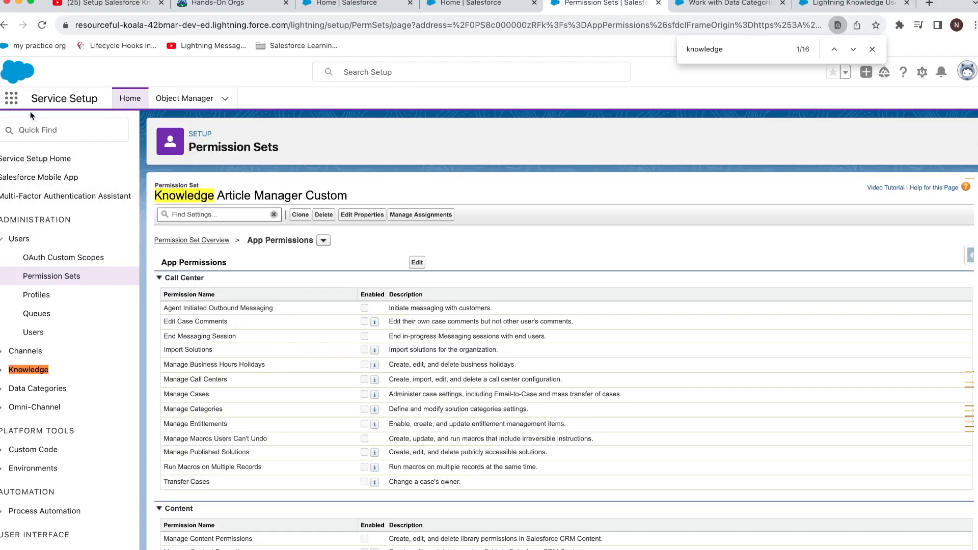
click(11, 101)
Step: Open the Knowledge tab and switch the list from Recently Viewed to Archived Articles
text(knowl)
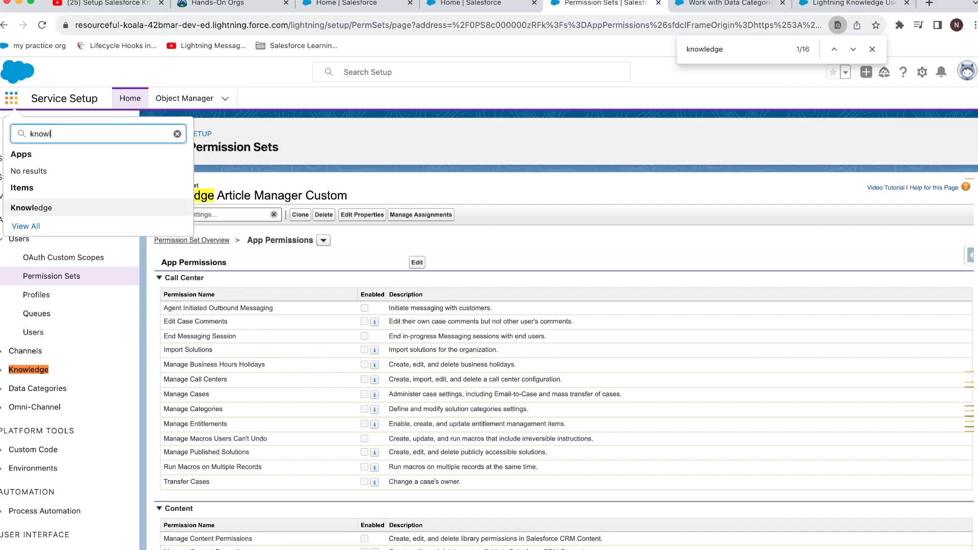
click(174, 209)
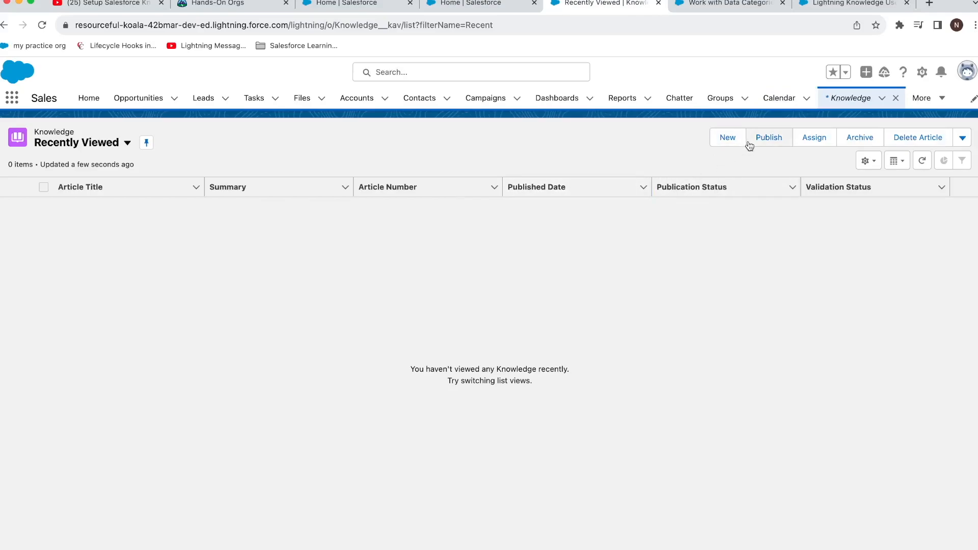
click(127, 144)
click(109, 184)
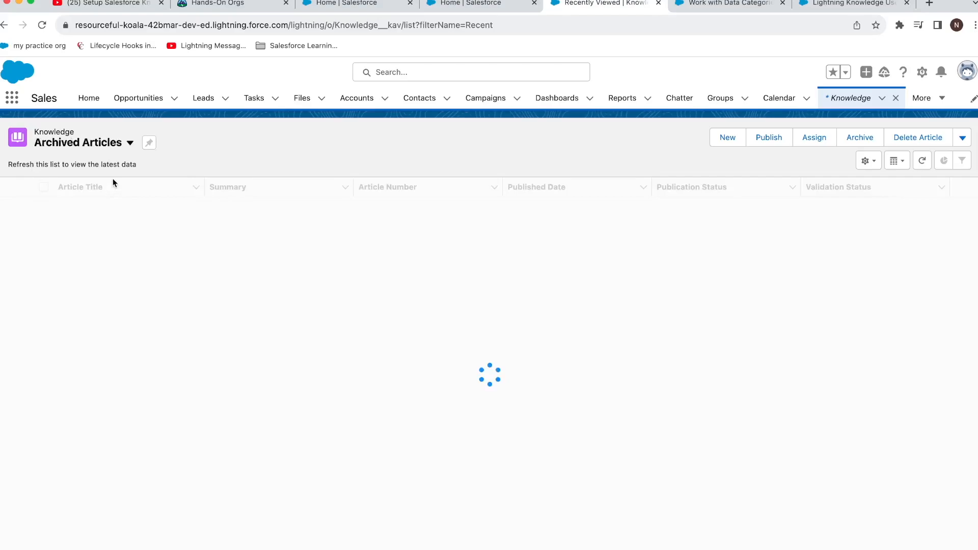
click(113, 150)
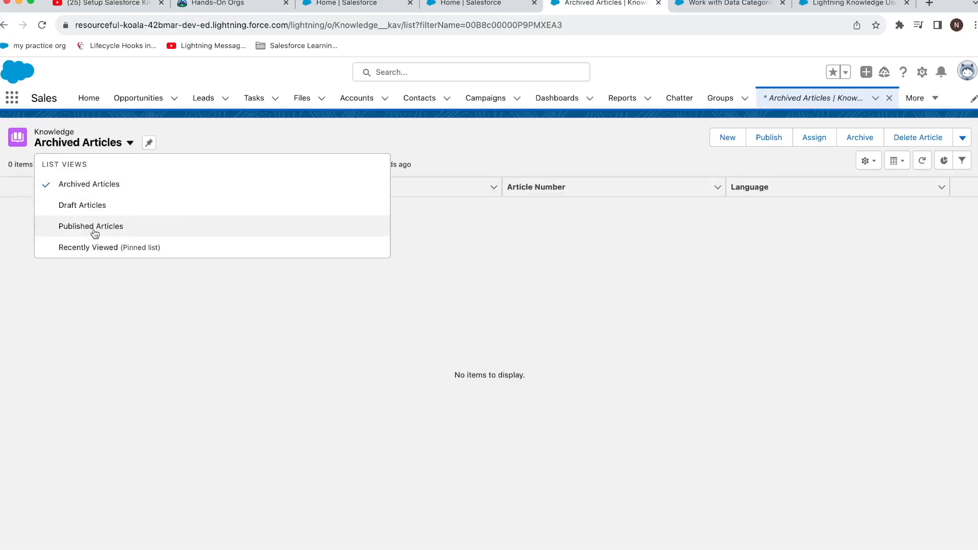
Step: Start a new FAQ article titled 'Excel sheet not responding when using BI publisher extension' with auto-filled URL name
click(726, 137)
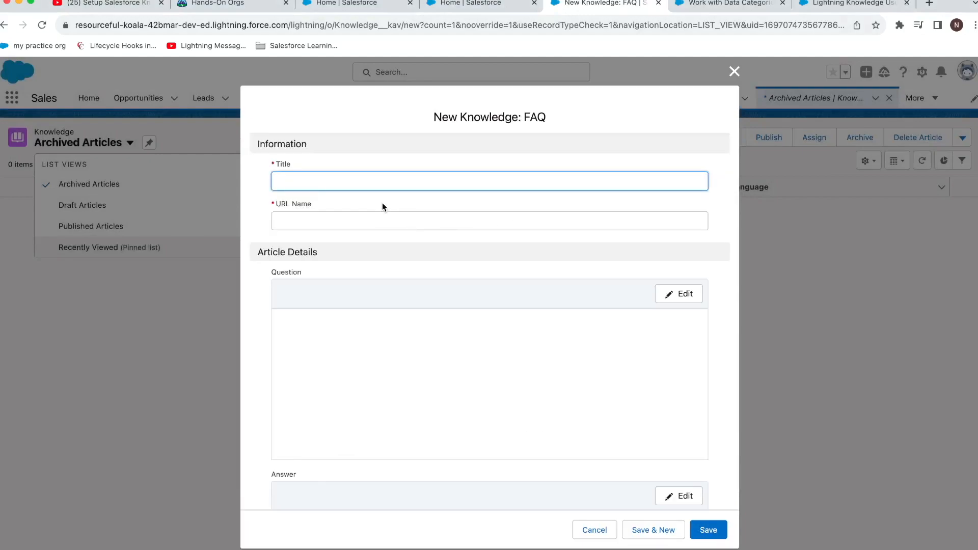
text(Excel sheet not responding when using BI publisher extension)
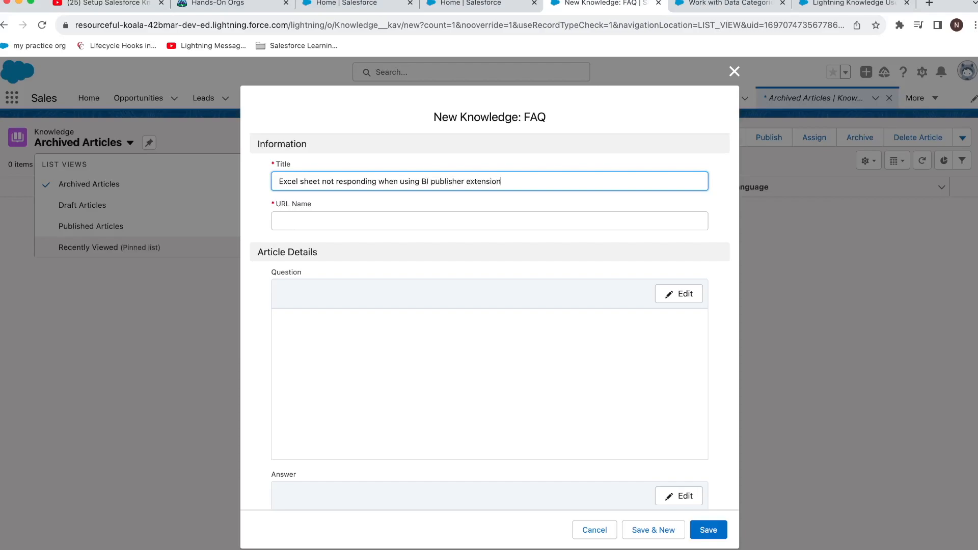
key(Tab)
click(411, 359)
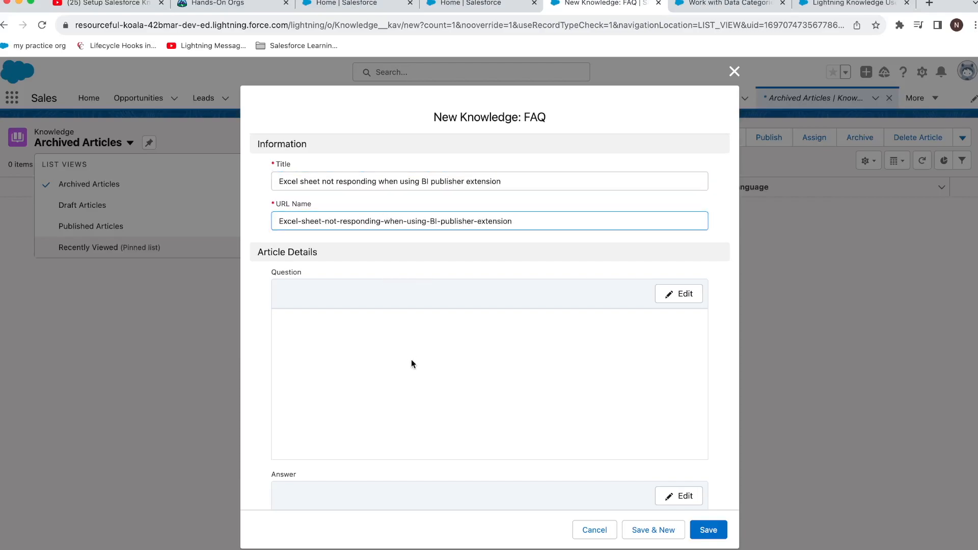
scroll(426, 341, down, 1)
scroll(427, 342, down, 5)
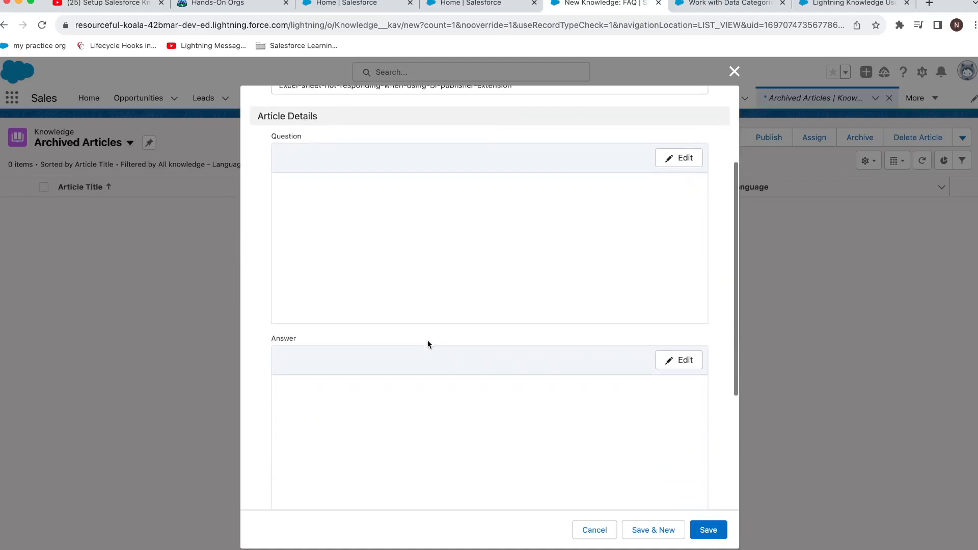
scroll(509, 224, up, 4)
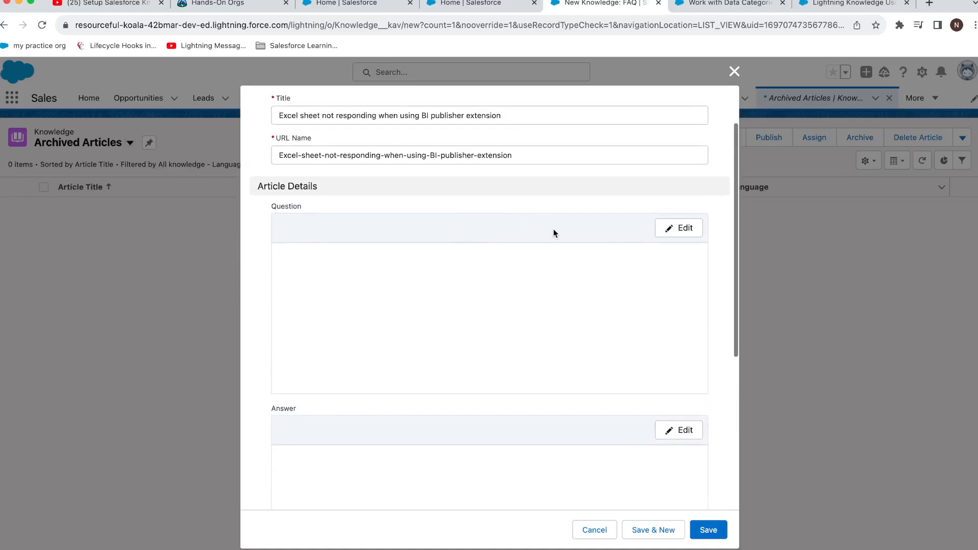
Step: Enter the question 'Bi pulbilsher version2 used' and answer 'Yes', then save the draft
click(659, 229)
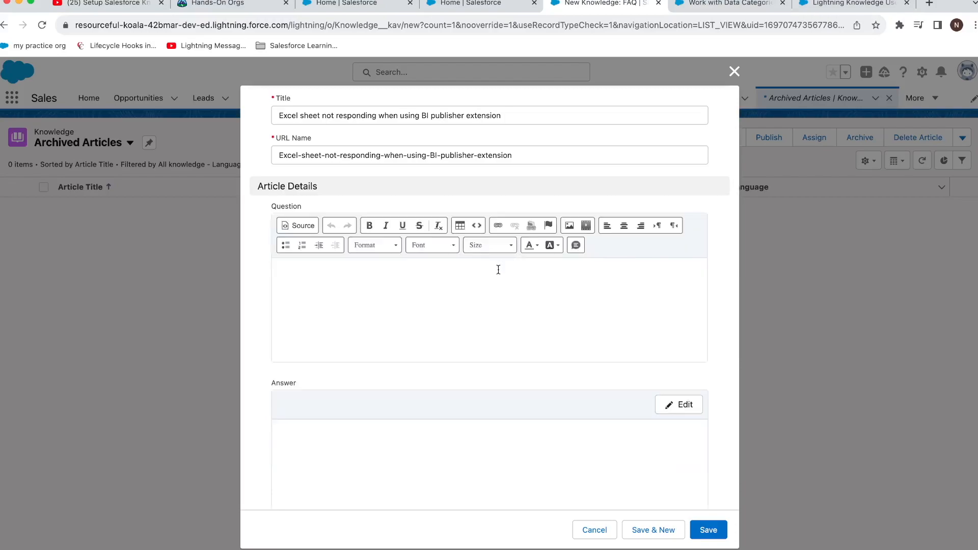
text(Bi pu)
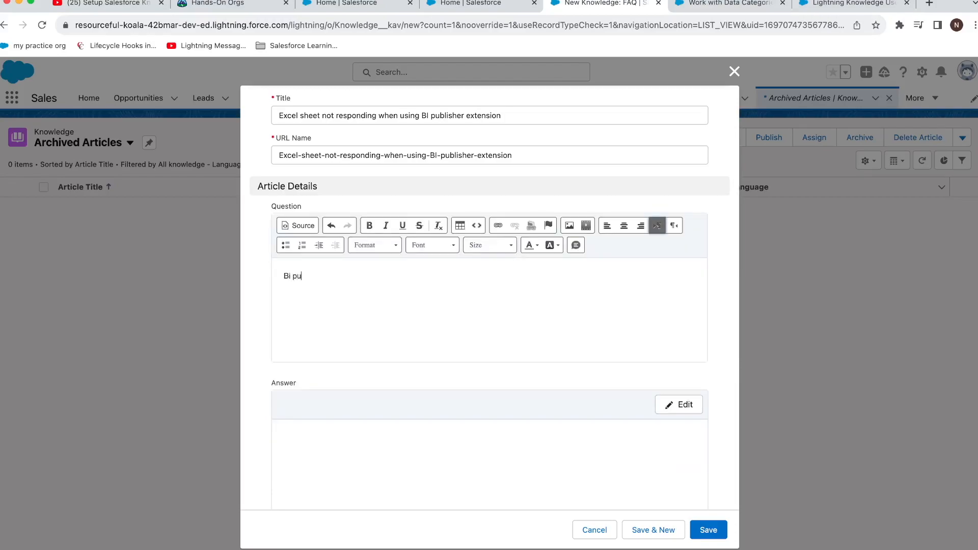
text(lbilsher version2 used?)
click(693, 404)
click(583, 426)
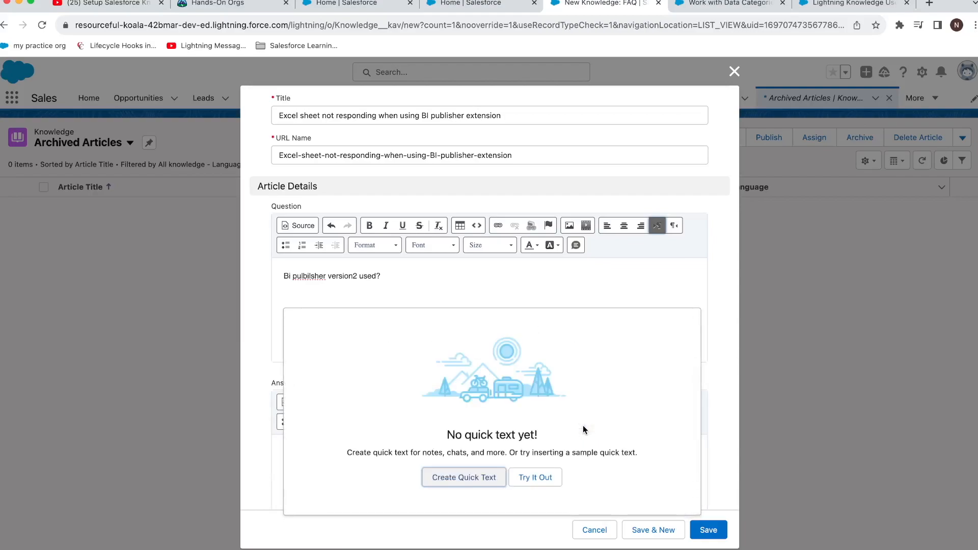
click(720, 405)
scroll(700, 420, down, 3)
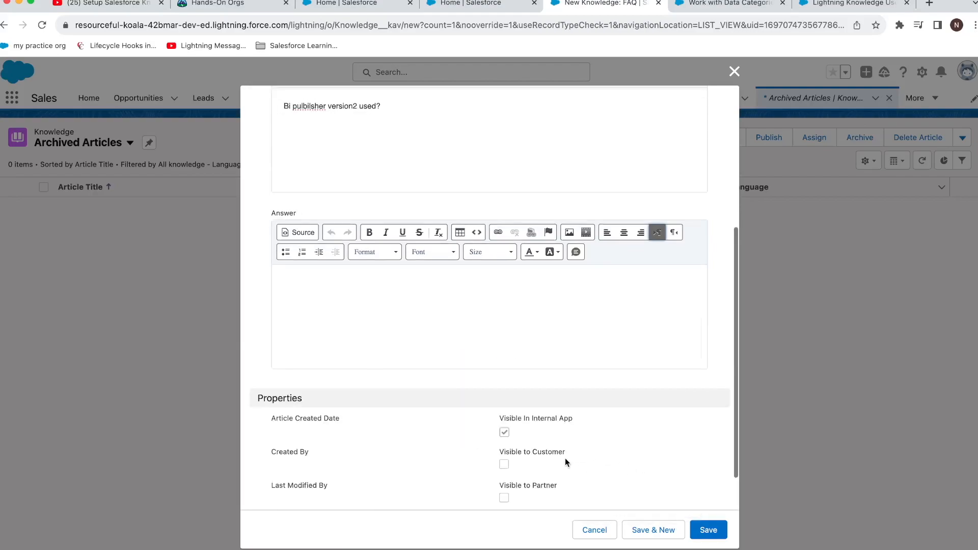
text(Yes)
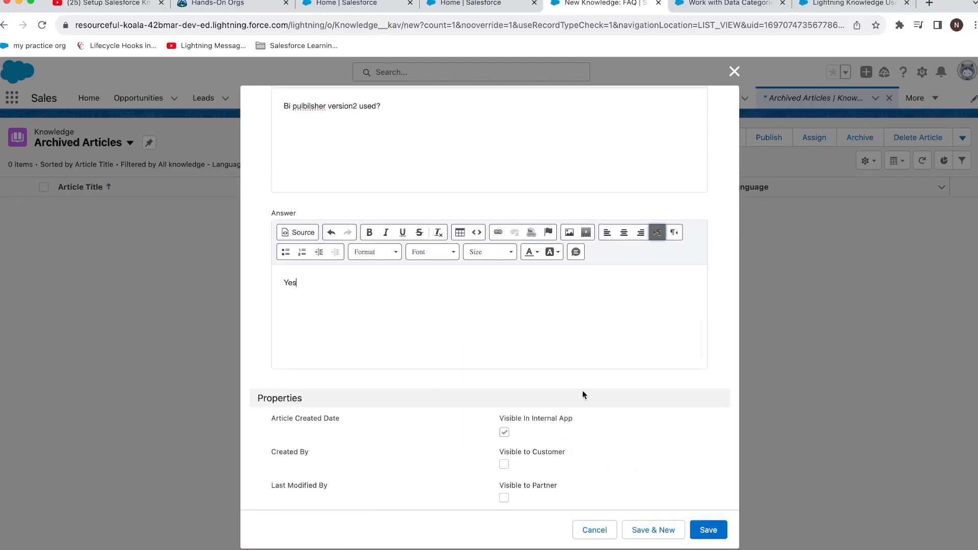
click(708, 530)
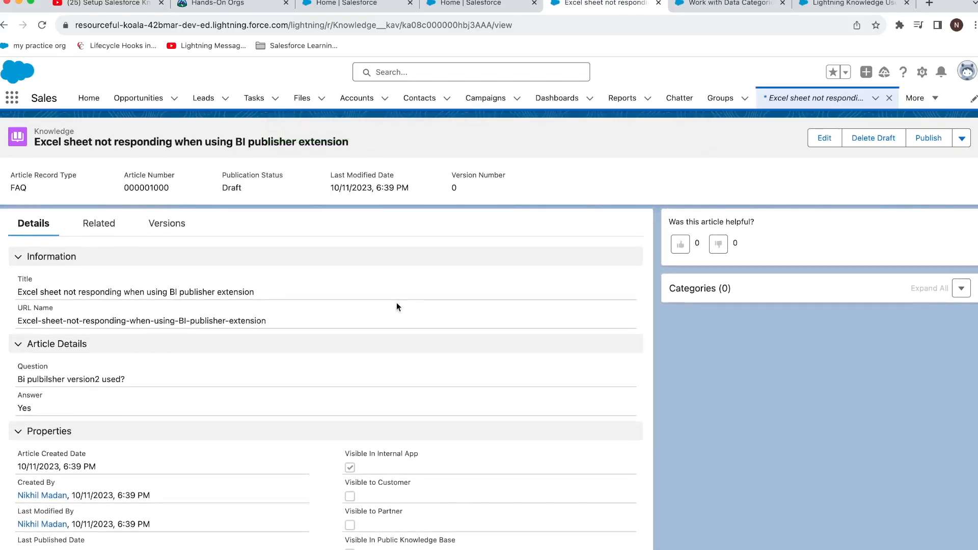
Step: Edit the draft's data categories, tick Excel under Microsoft Office, and save
click(955, 283)
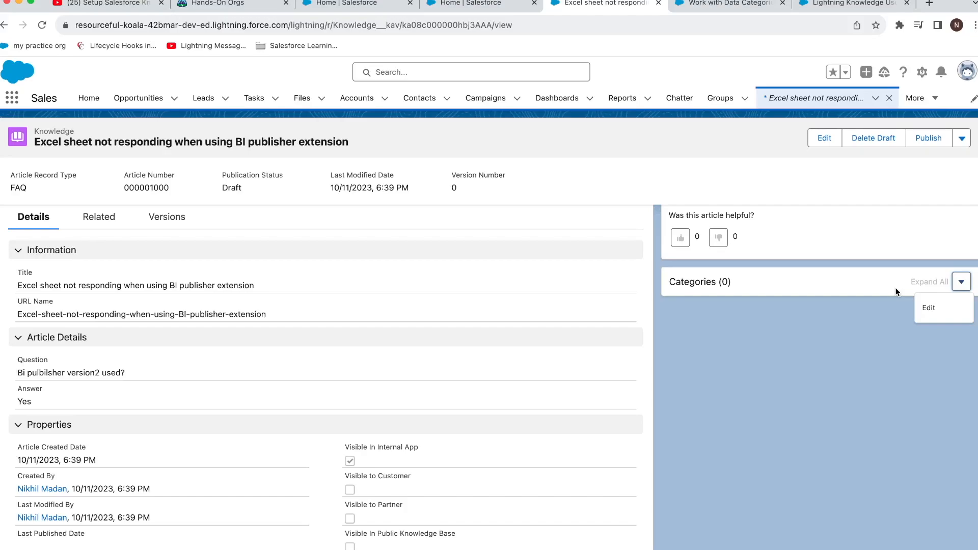
click(929, 307)
click(342, 260)
click(327, 281)
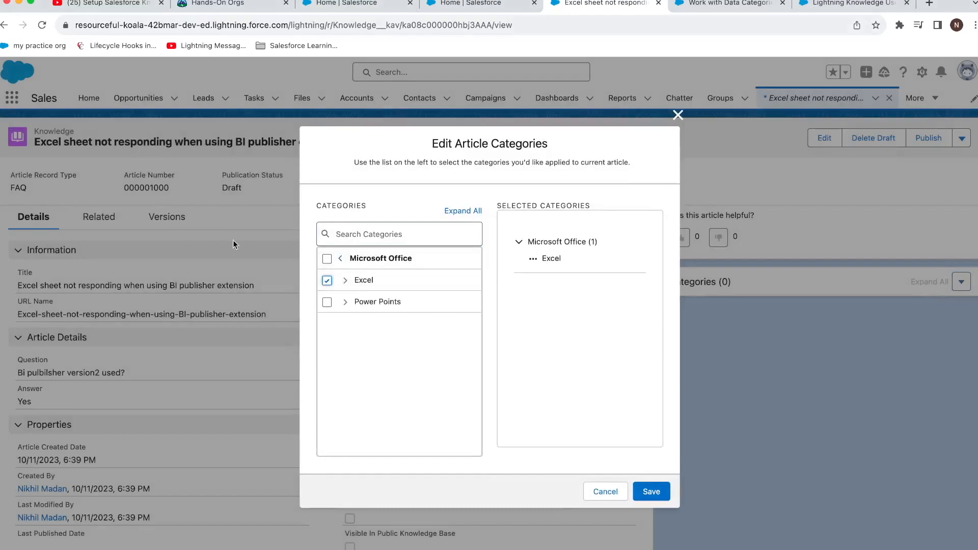
click(639, 485)
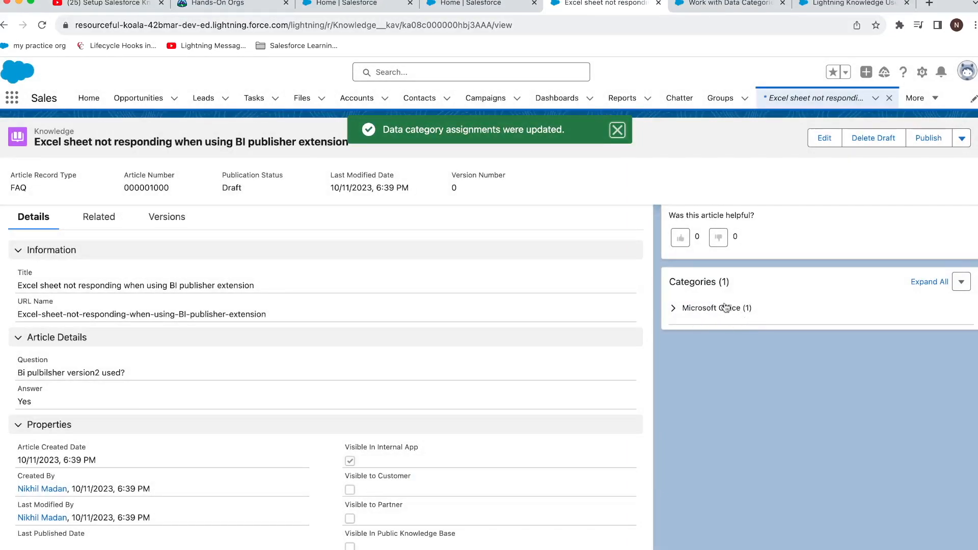
scroll(497, 337, up, 2)
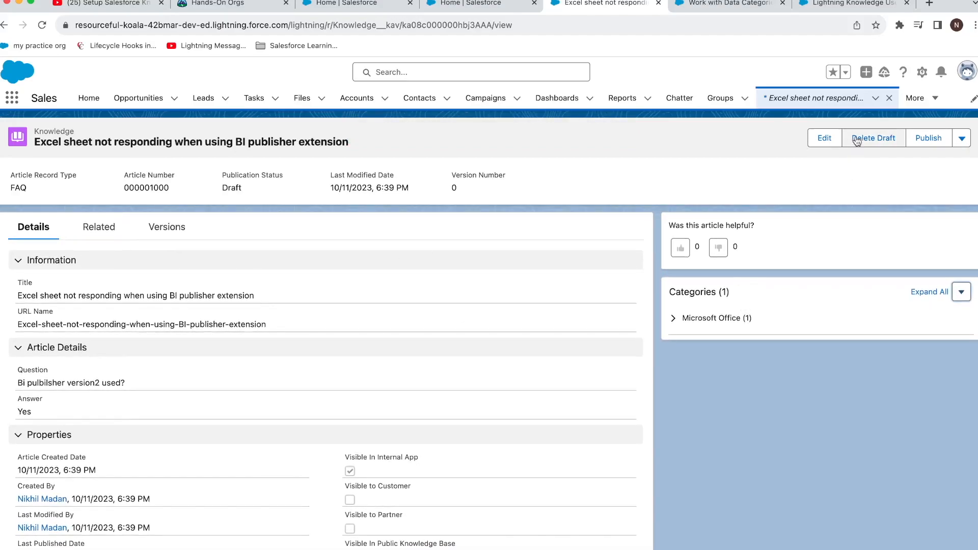
click(923, 72)
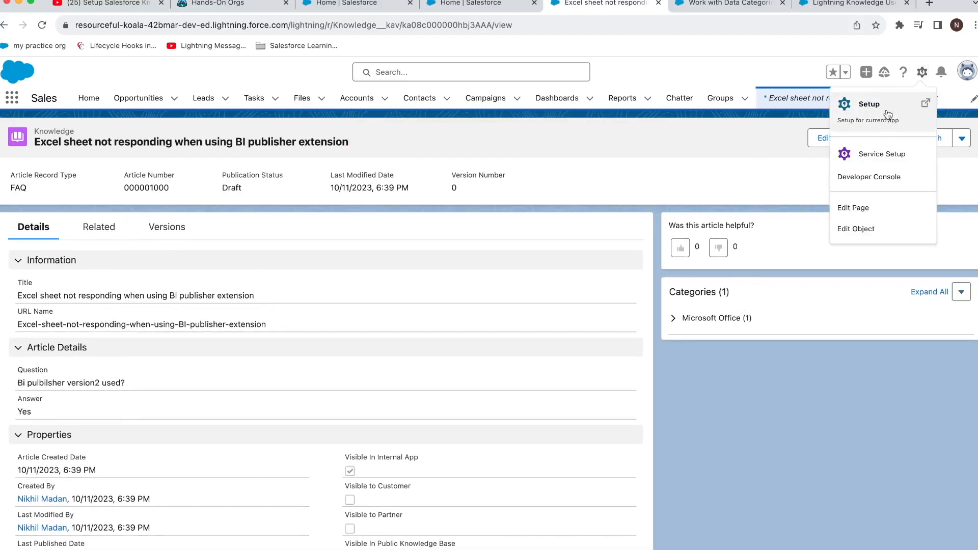
Step: Find Data Category Setup via Quick Find 'data cate' and view the Microsoft Office group
click(889, 108)
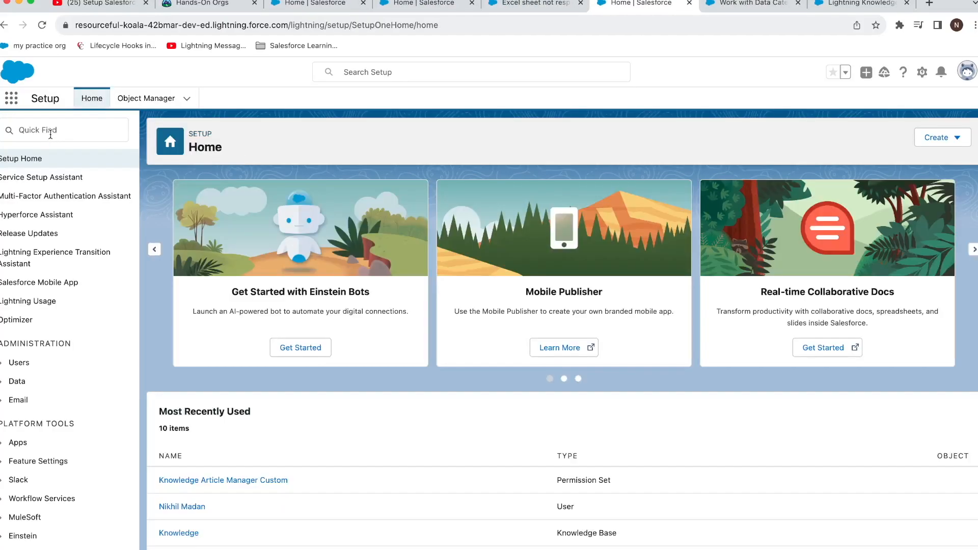
click(50, 135)
text(data)
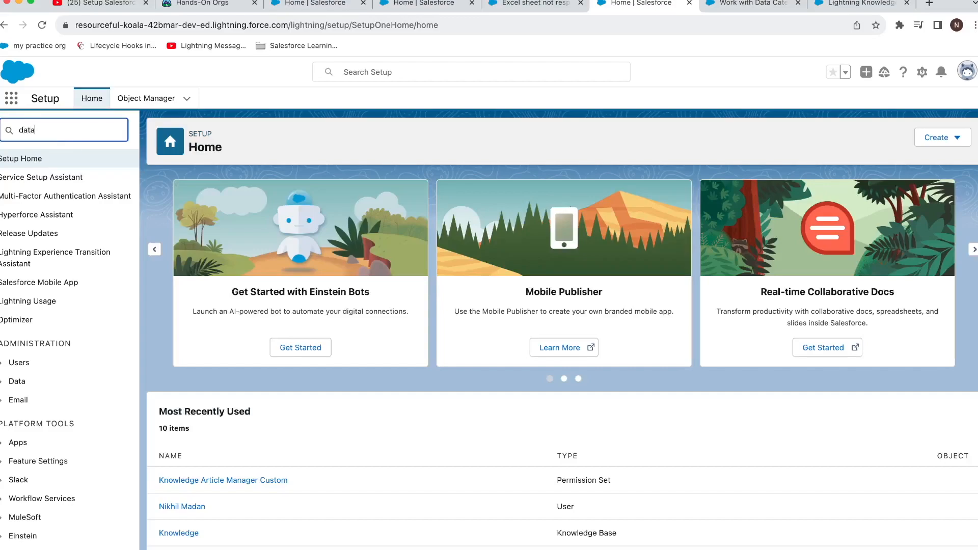
text( cate)
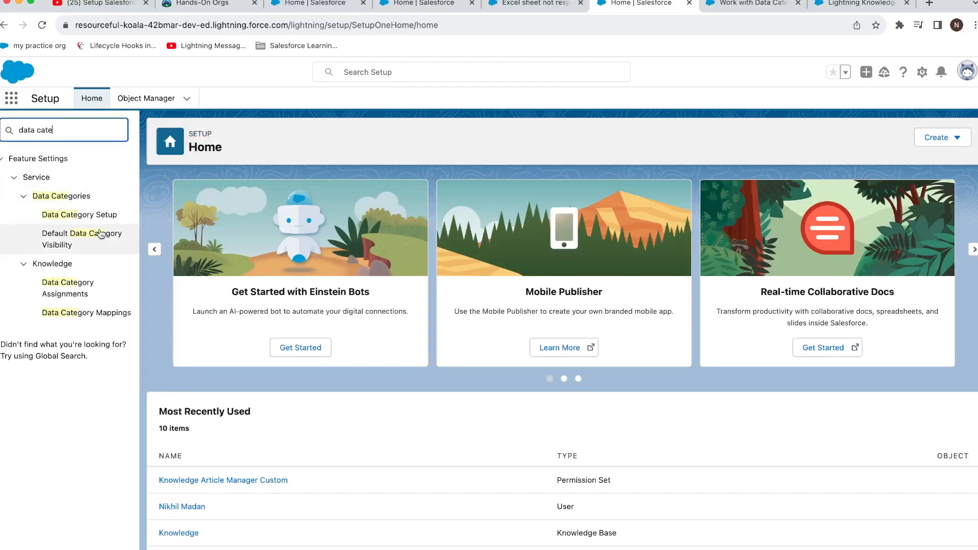
click(101, 221)
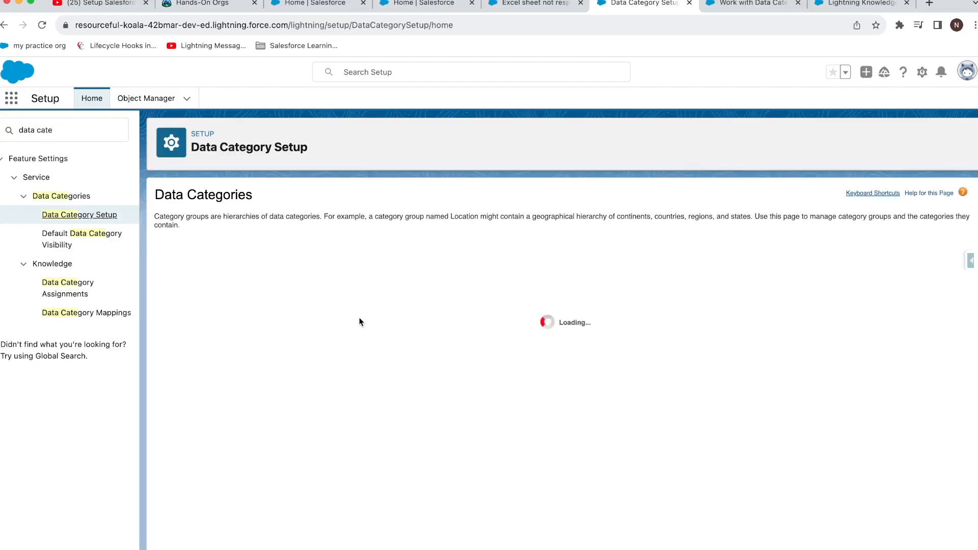
click(223, 301)
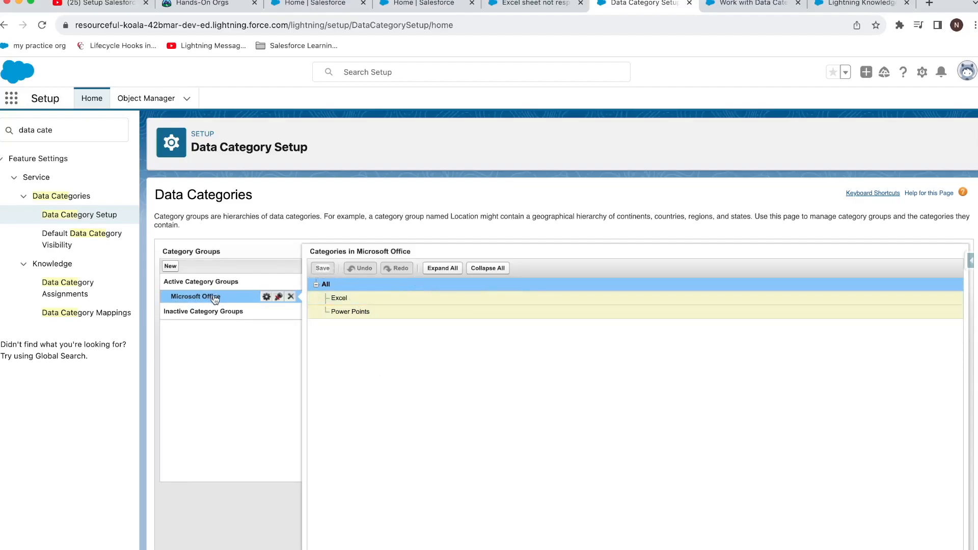
Step: Rename the Microsoft Office category group to Microsoft
click(266, 298)
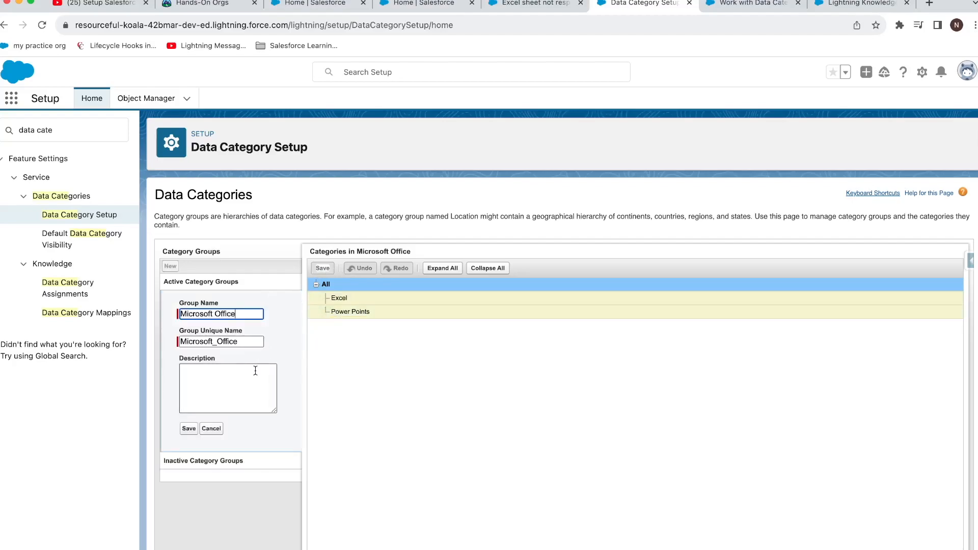
key(BackSpace)
key(BackSpace)
key(BackSpace)
key(BackSpace)
key(BackSpace)
key(BackSpace)
key(BackSpace)
click(190, 429)
Step: Add a Windows category alongside Power Points in the Microsoft group
click(358, 312)
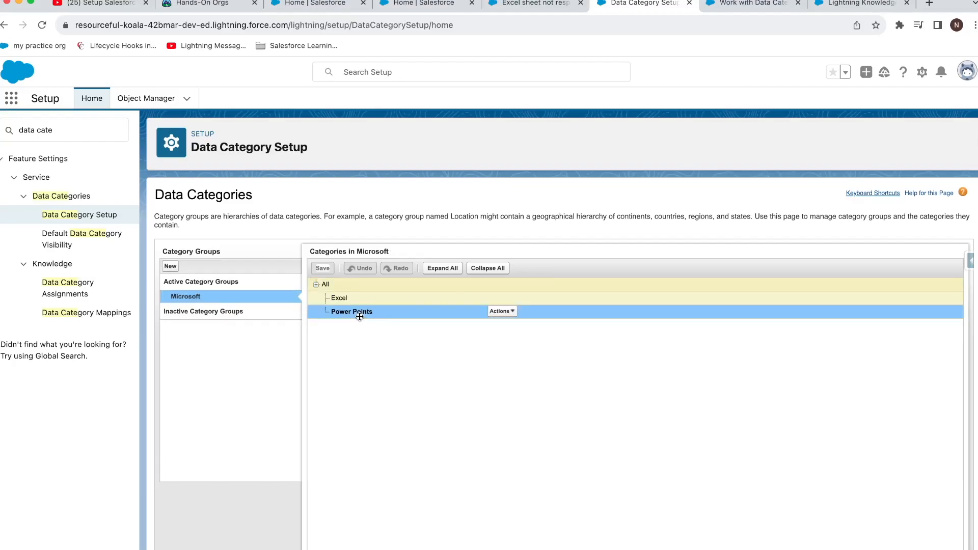
click(500, 312)
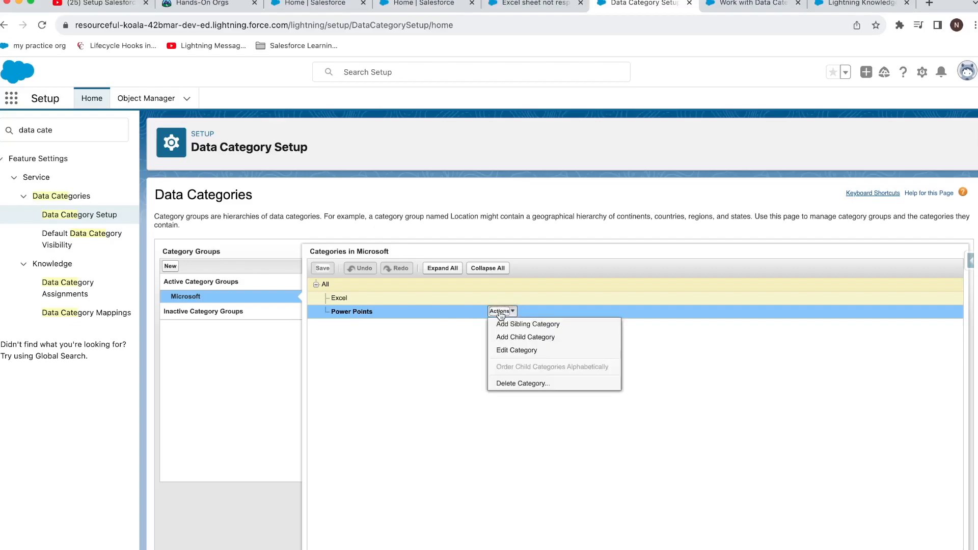
click(510, 325)
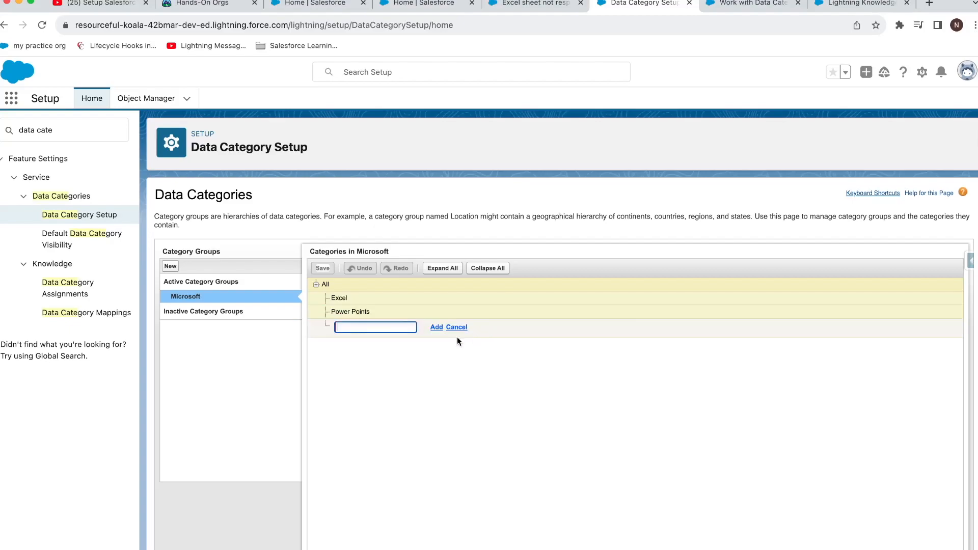
text(Offic)
text(Windows)
click(453, 359)
click(439, 330)
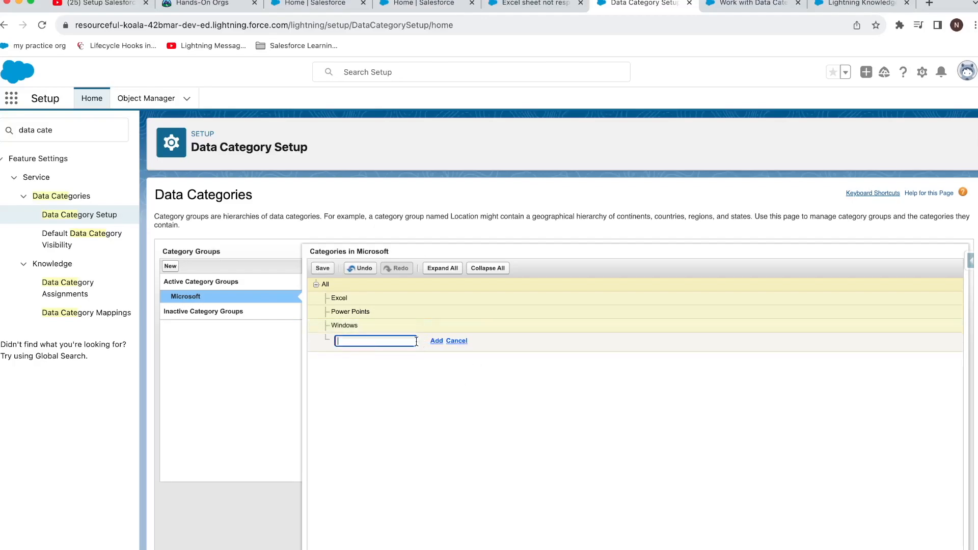
Step: Add 'Blue screen on start of Windows' and 'Asking for USB device to start Windows' under Windows, then save
click(499, 326)
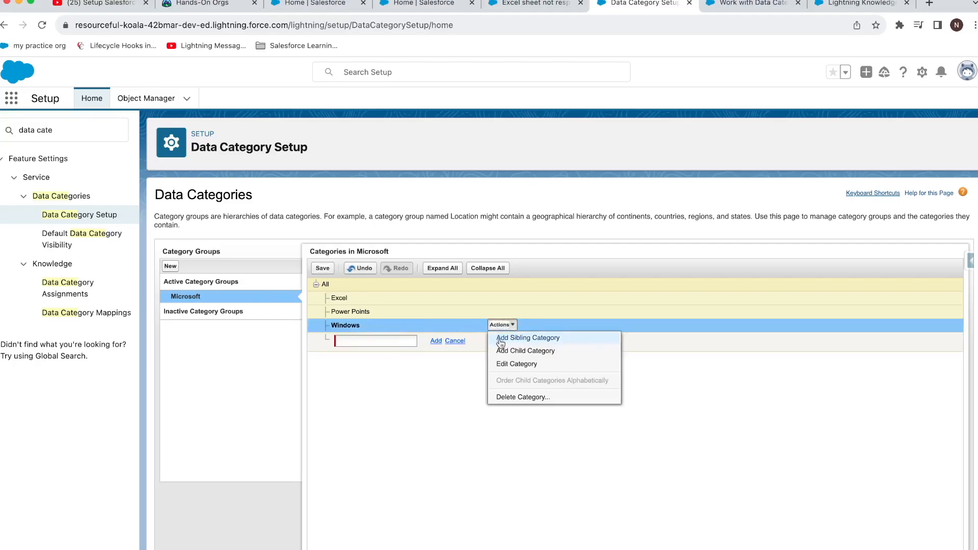
click(500, 349)
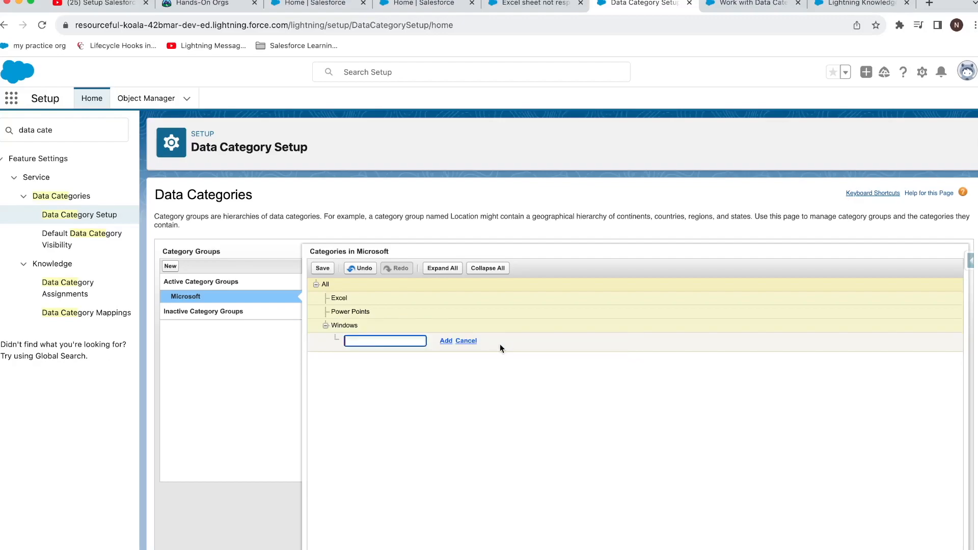
text(Blue sc)
text(reen In sta)
text(on start of Windows)
key(Return)
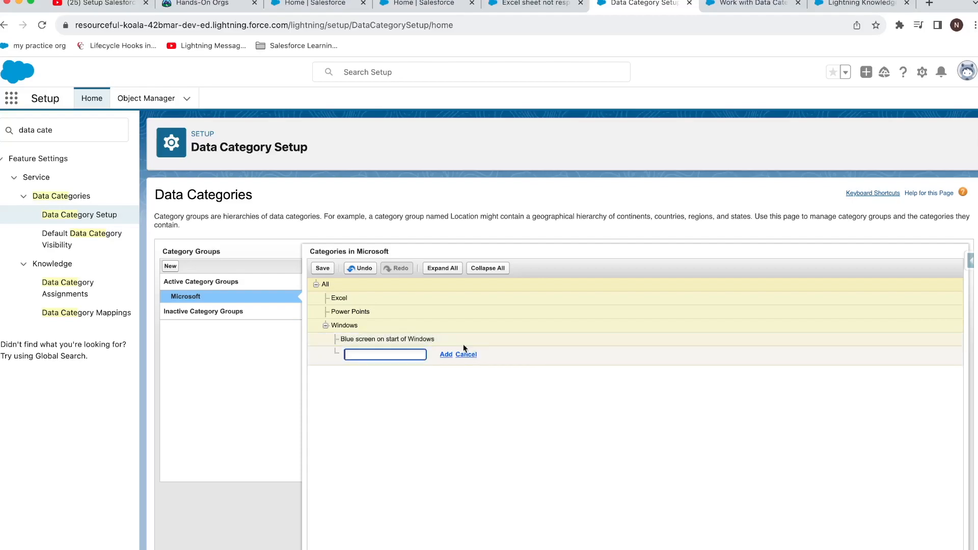
mouse_move(408, 344)
click(447, 354)
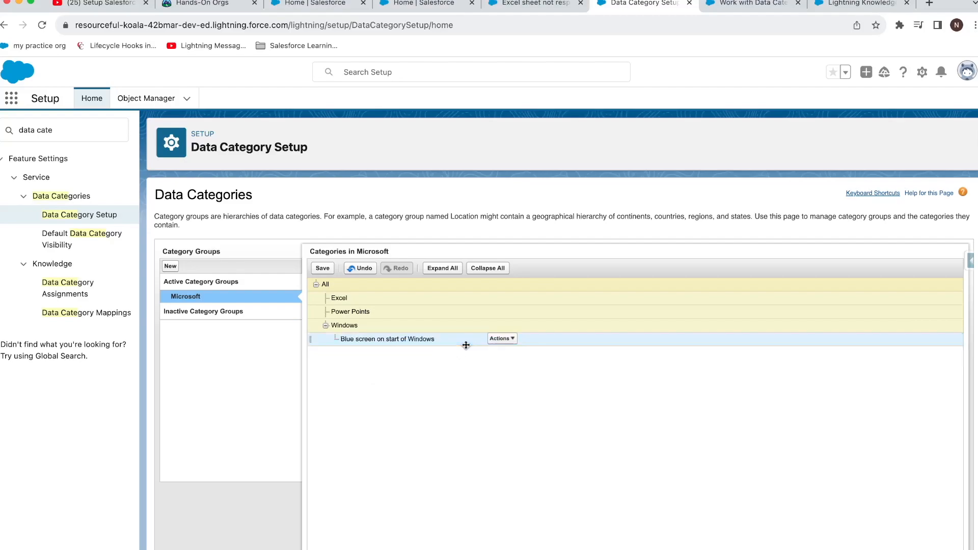
click(501, 339)
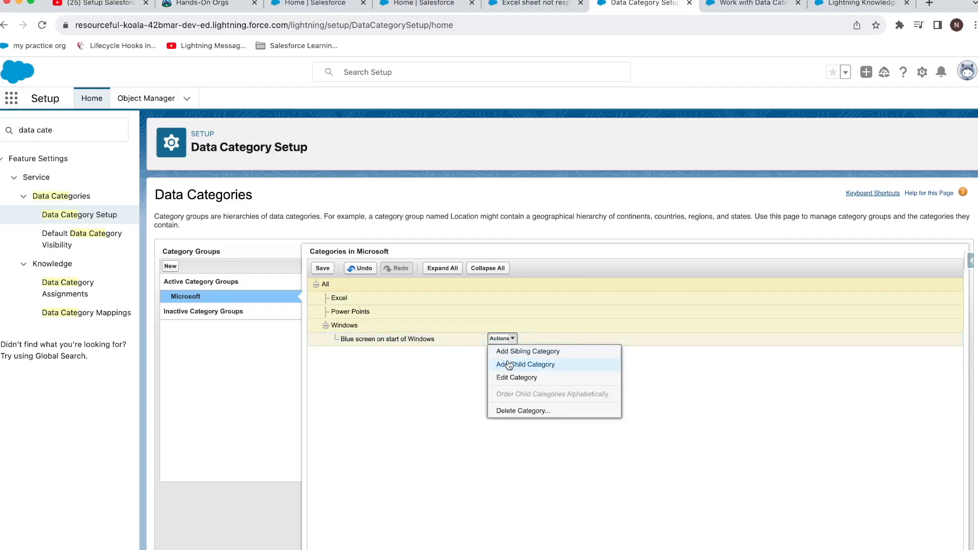
click(514, 351)
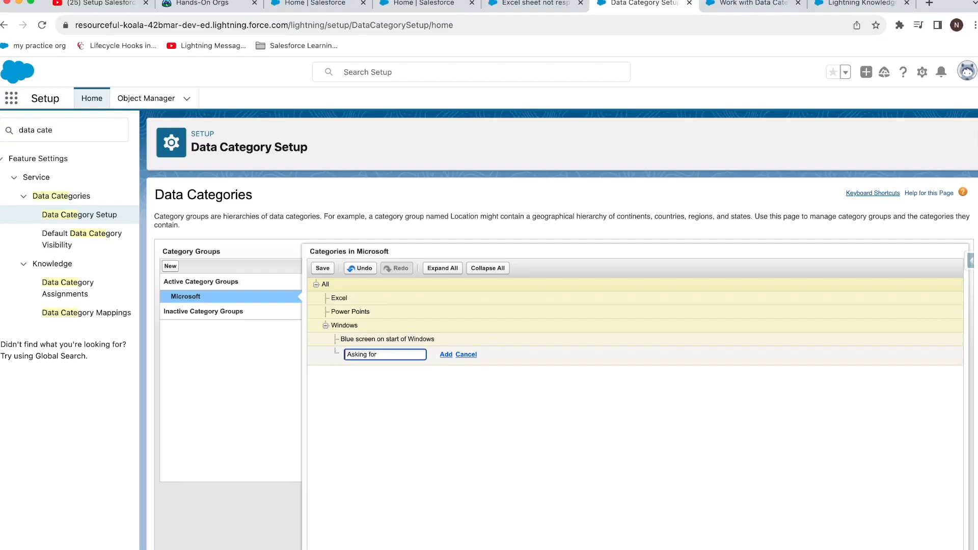
text(e to start Windows)
click(446, 354)
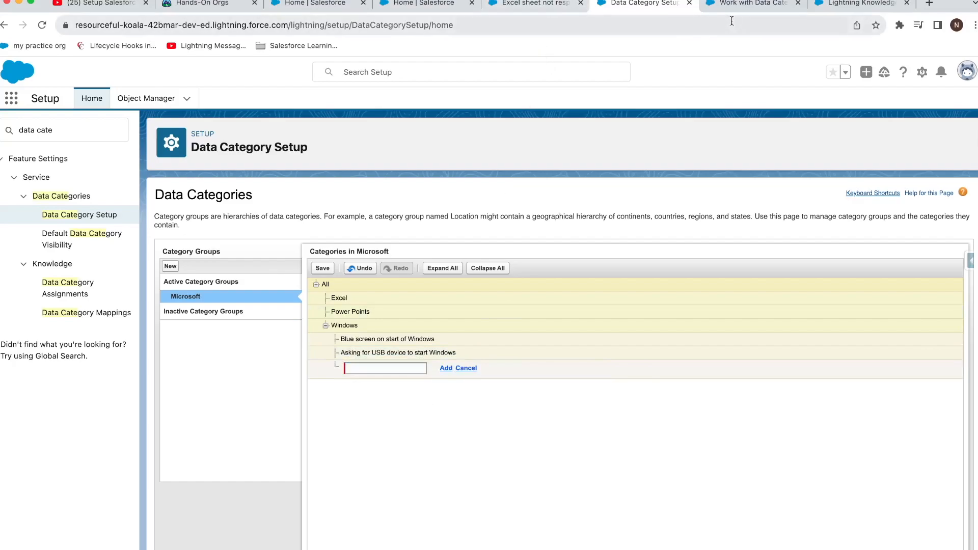
click(316, 264)
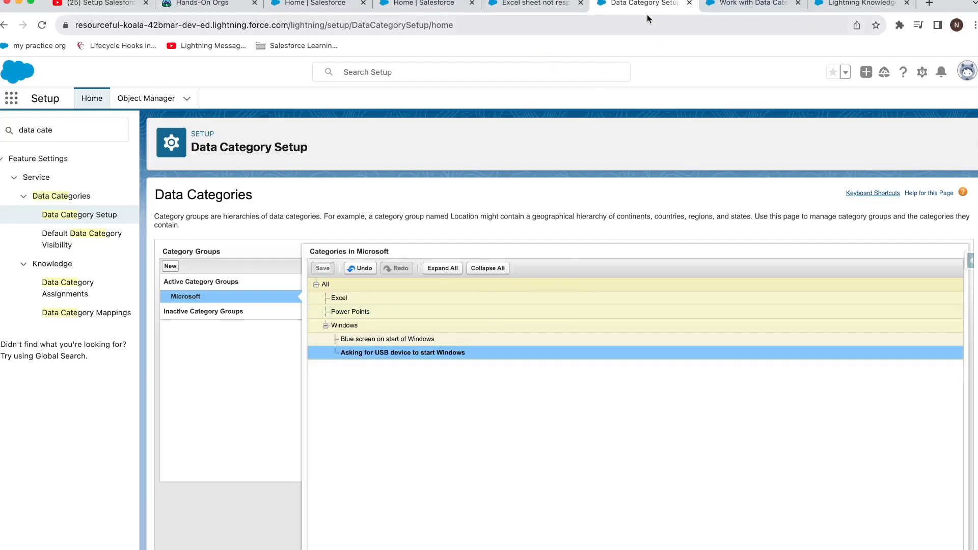
Step: Return to the Lightning tab and go to the Knowledge articles list
click(535, 4)
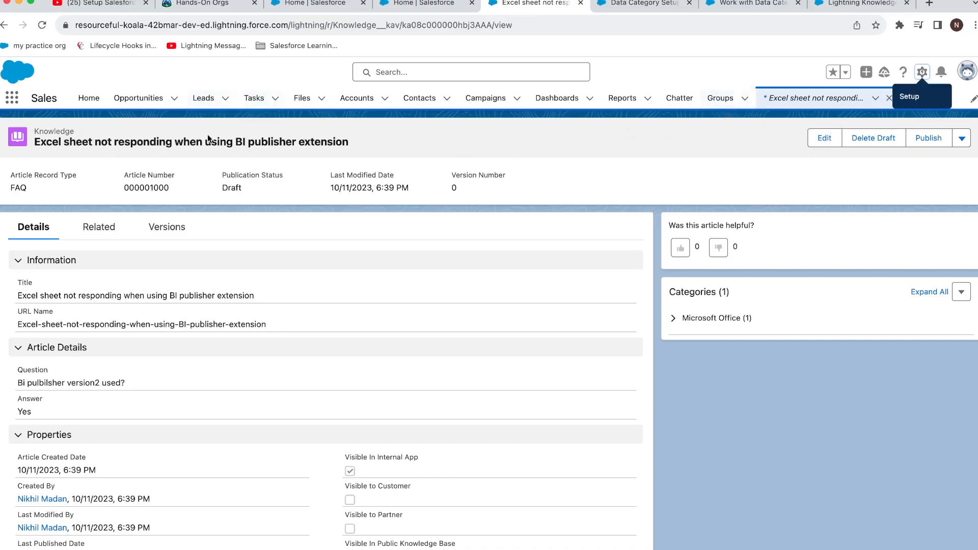
click(10, 96)
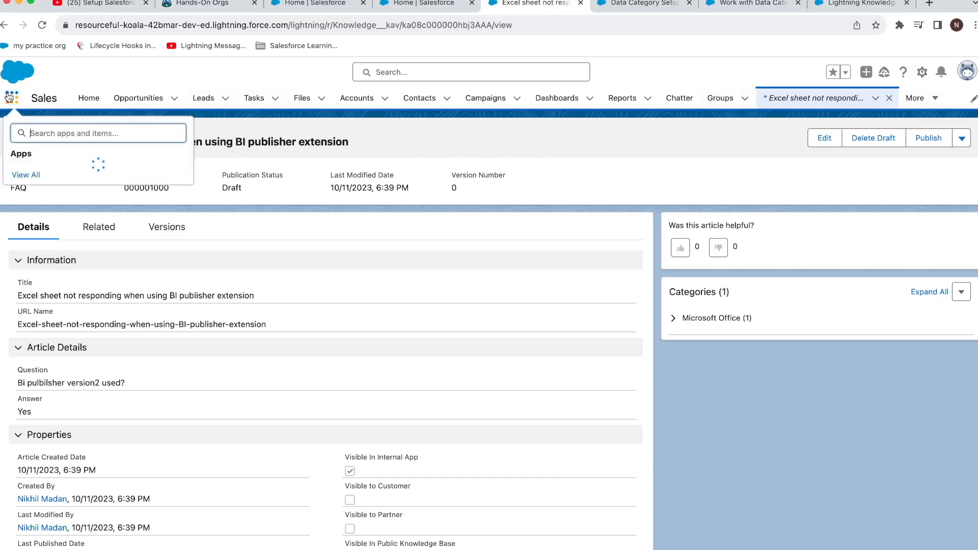
text(knowl)
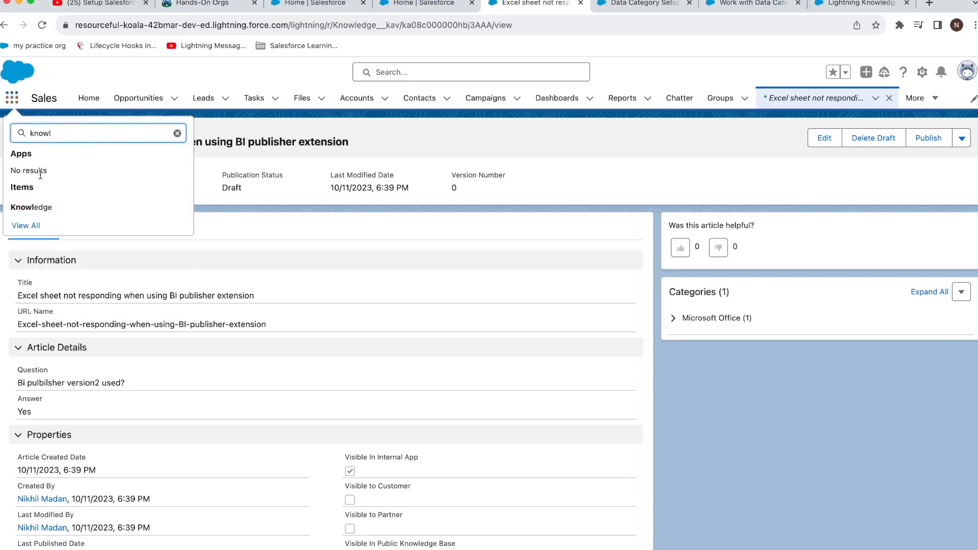
click(44, 207)
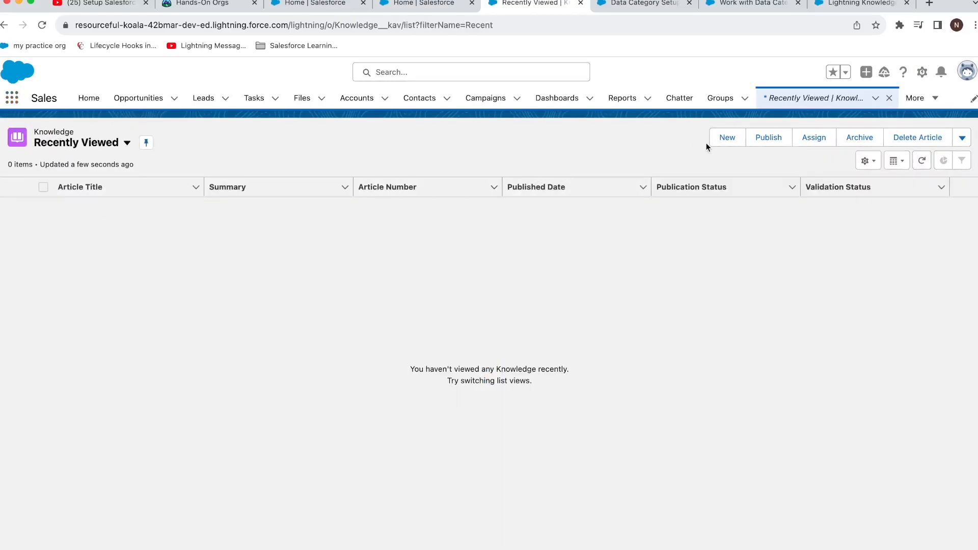
Step: Save a new FAQ article 'Operating system windows xp Blue screen issue' with URL name Operating-system-windows-xp
click(726, 138)
text(Operating system windows xp)
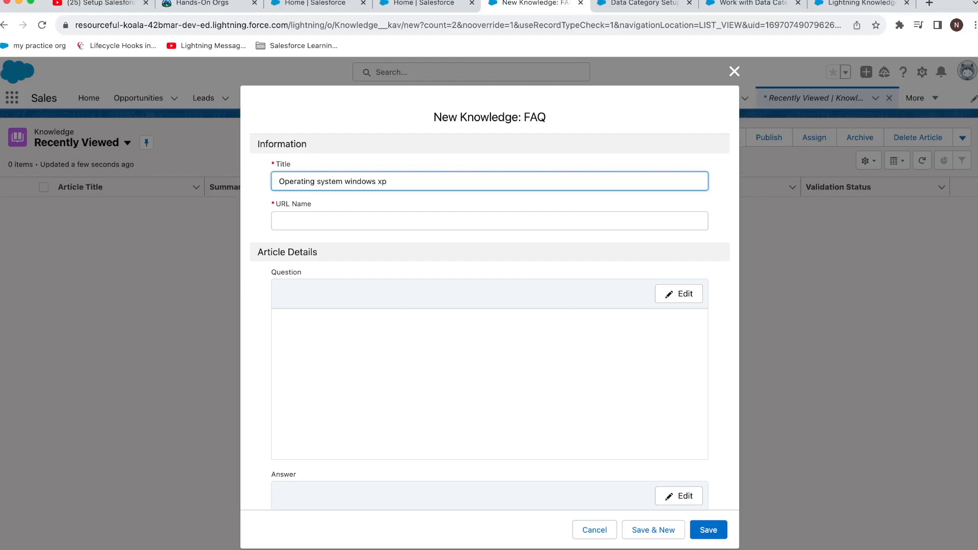
key(Tab)
key(Tab)
key(Tab)
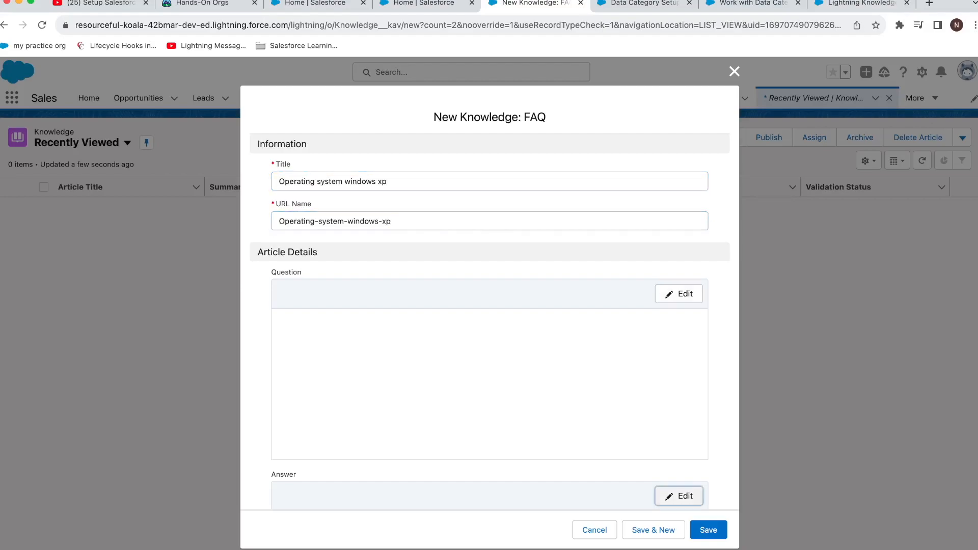
scroll(387, 283, down, 10)
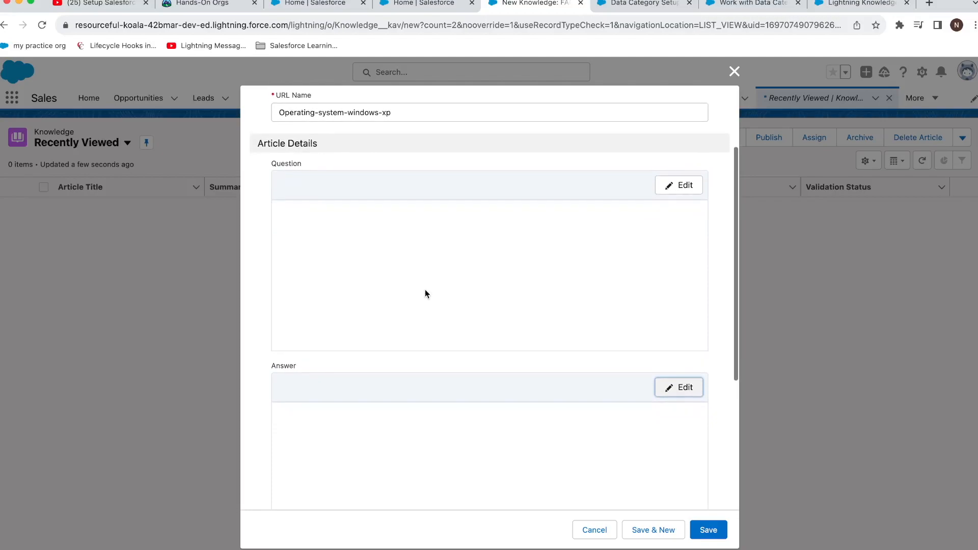
scroll(426, 290, up, 10)
click(410, 182)
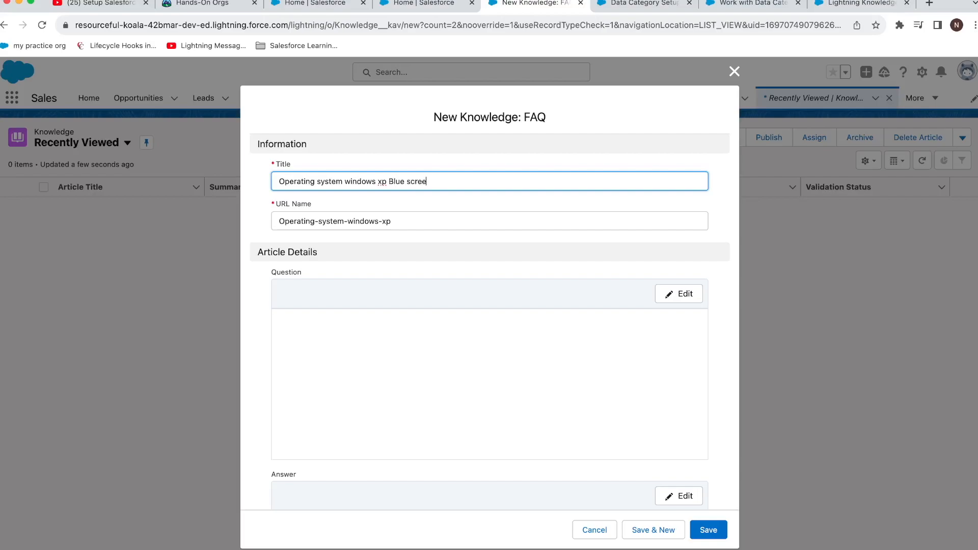
click(710, 530)
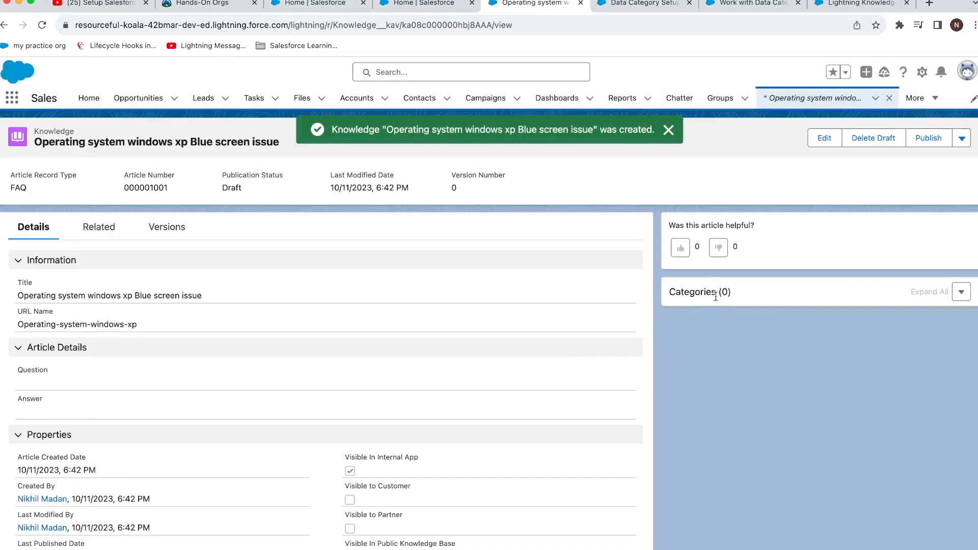
Step: Under Microsoft > Windows, check Blue screen and USB device categories, uncheck Microsoft, and save
click(962, 292)
click(924, 317)
click(961, 292)
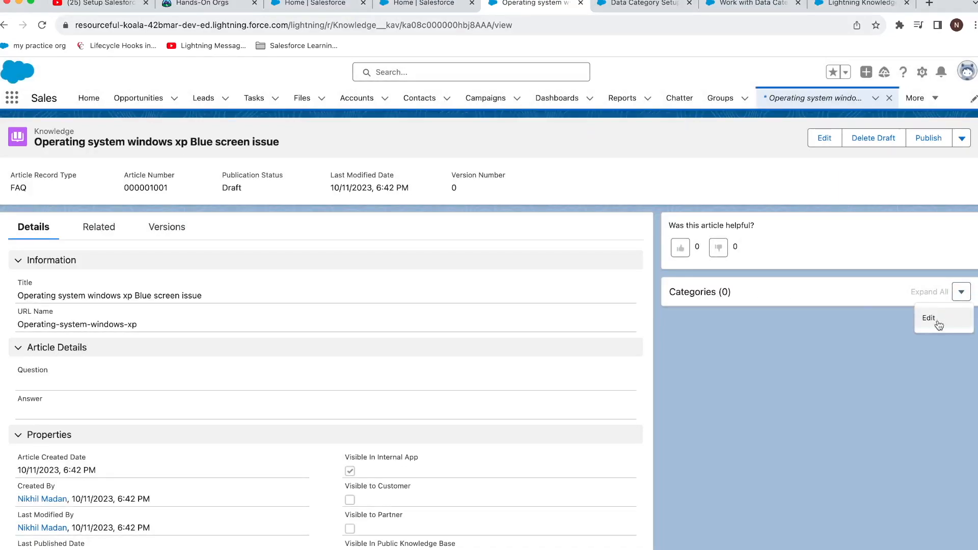
click(936, 320)
click(328, 259)
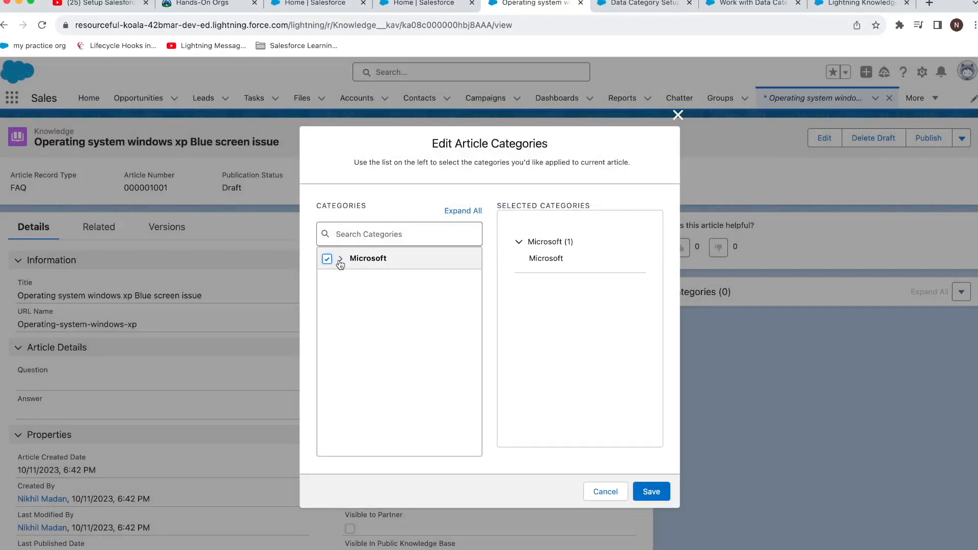
click(340, 259)
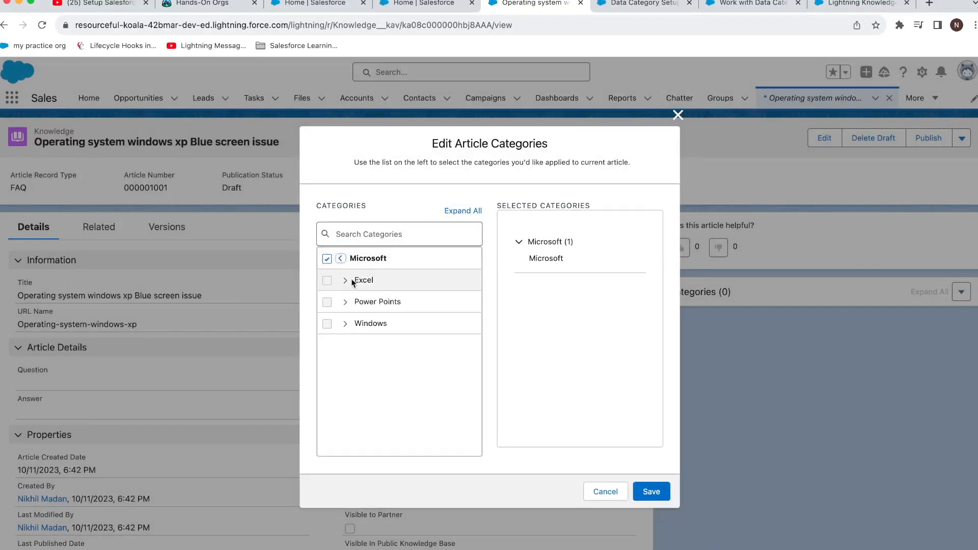
click(346, 324)
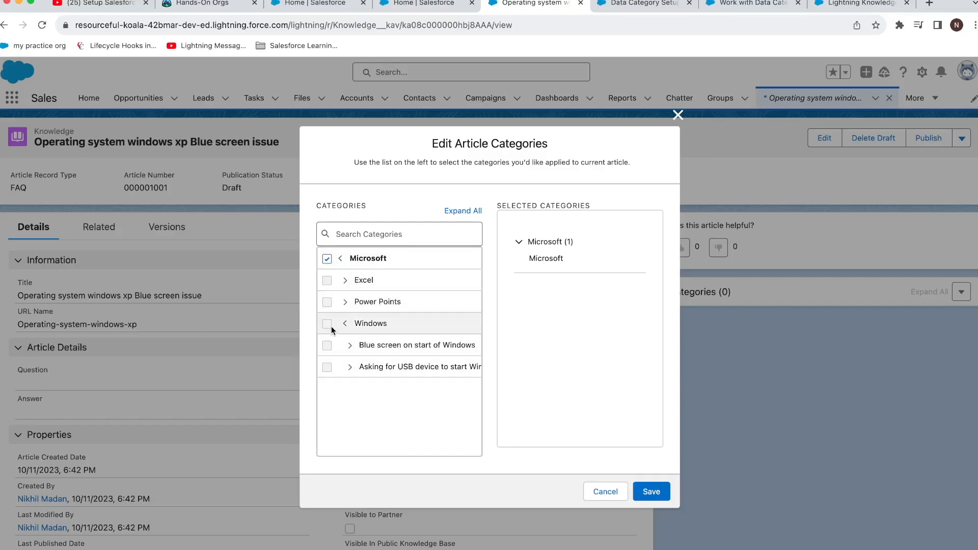
click(327, 260)
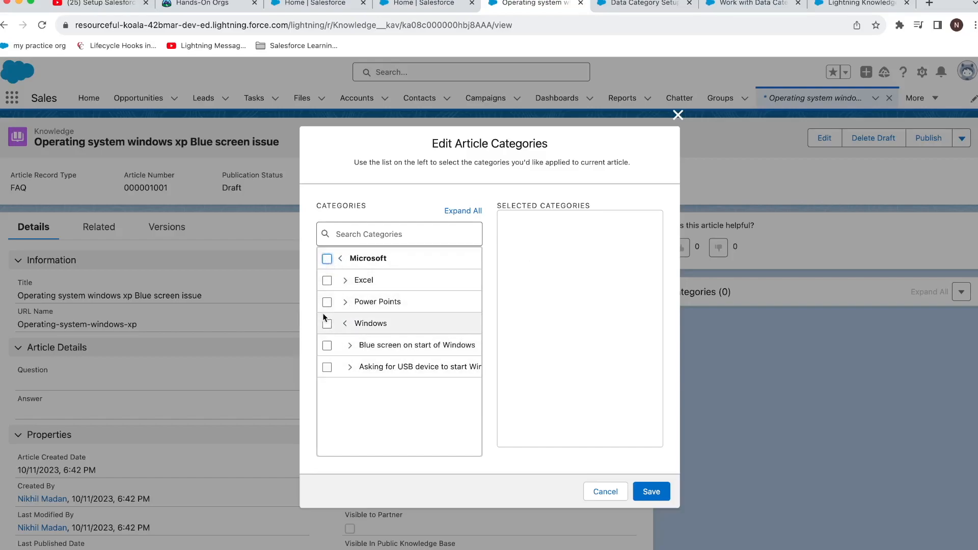
click(327, 345)
click(327, 366)
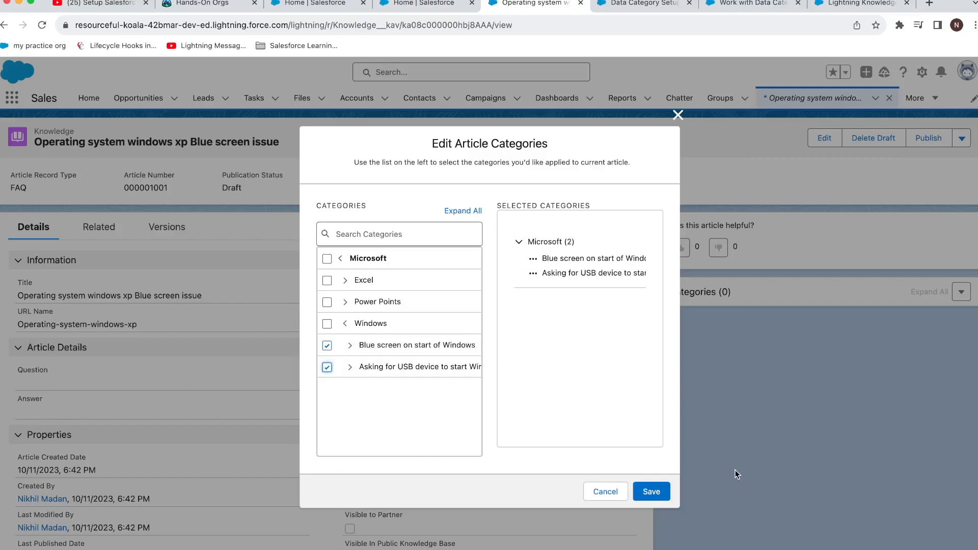
click(670, 489)
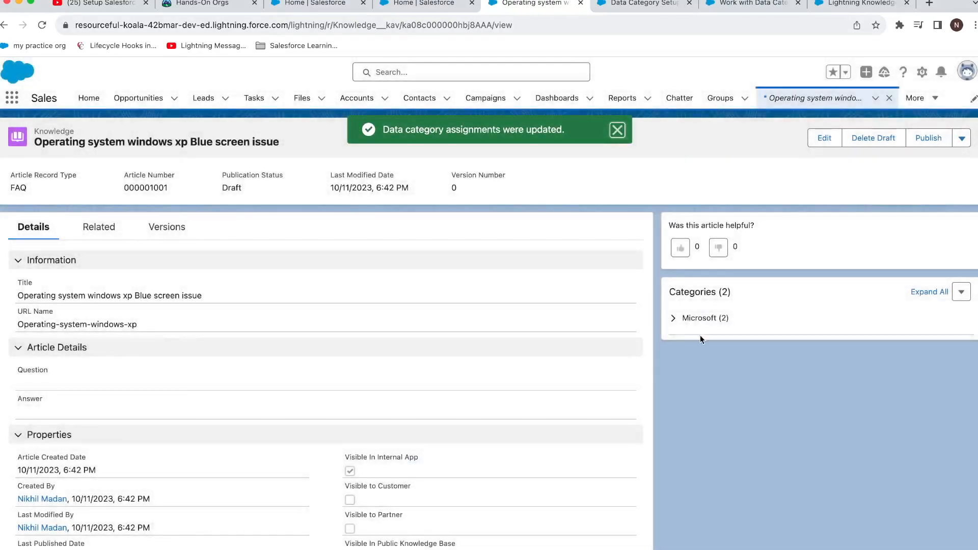
click(674, 318)
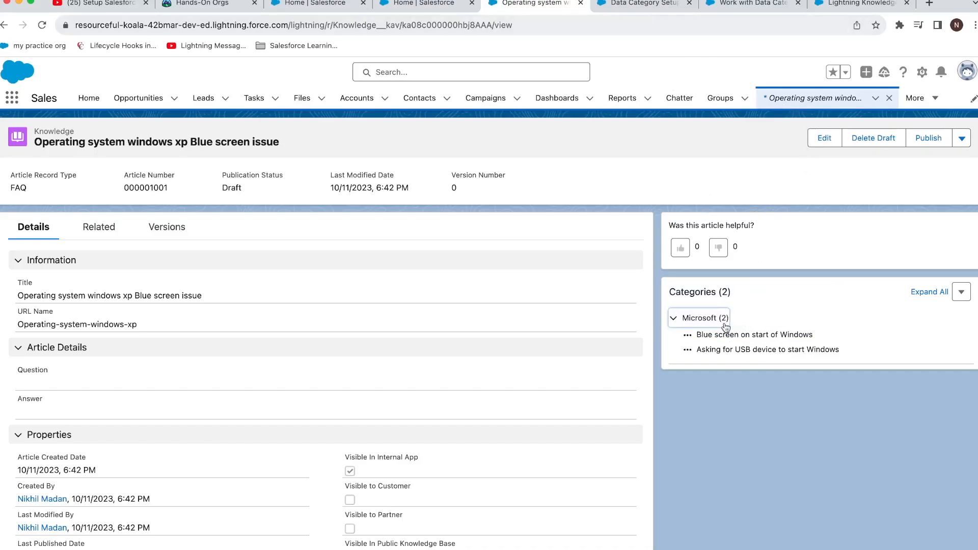
Step: Note the help article's limits of 3 active groups and 100 categories per group, then return to Setup
click(639, 6)
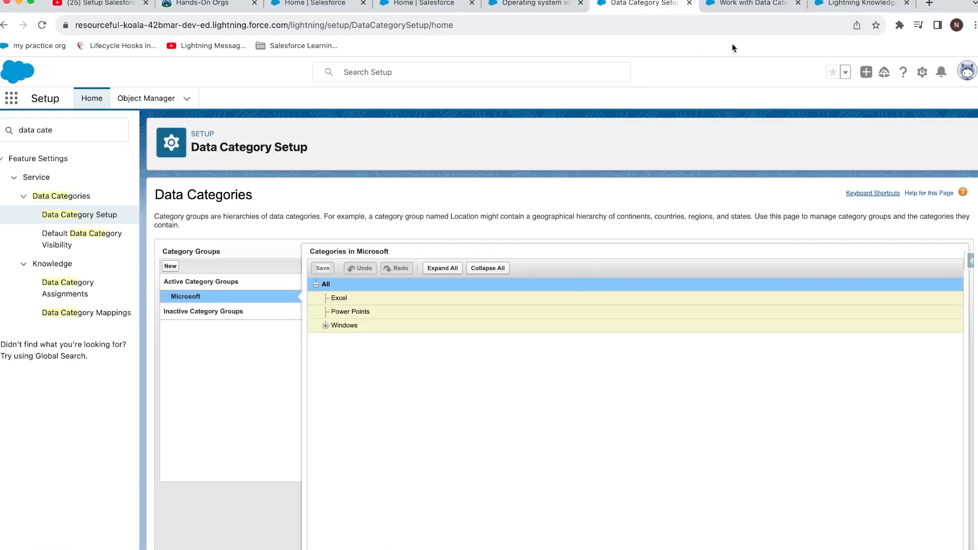
click(736, 7)
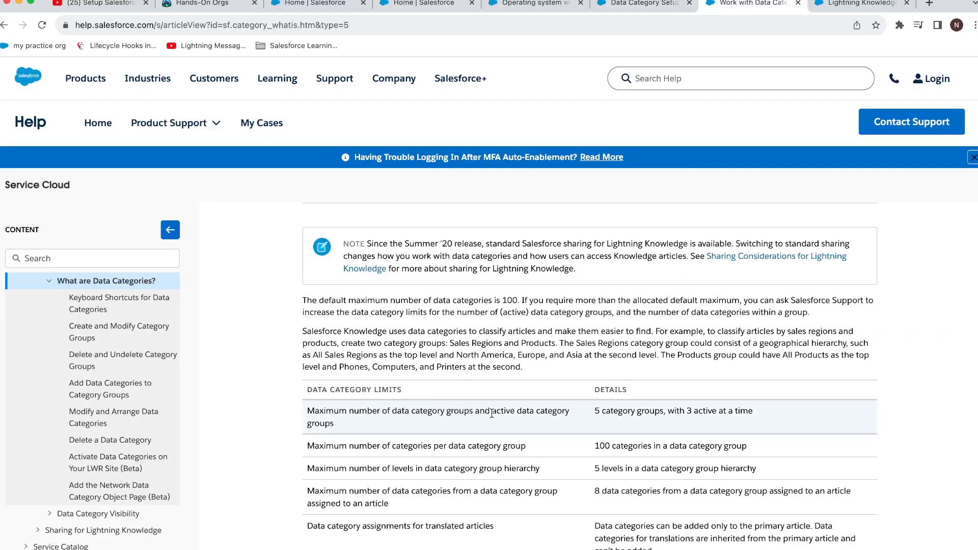
drag(600, 413, 635, 415)
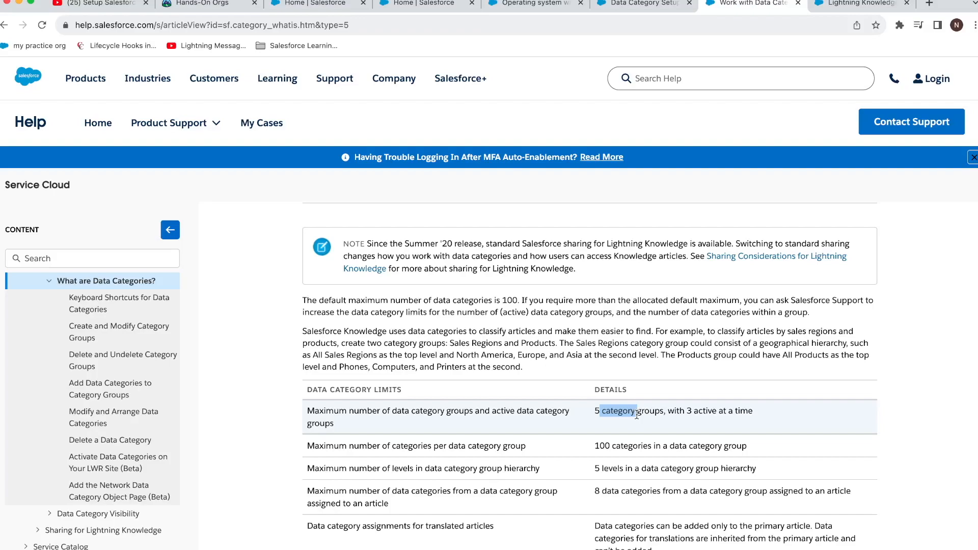
drag(660, 414, 740, 415)
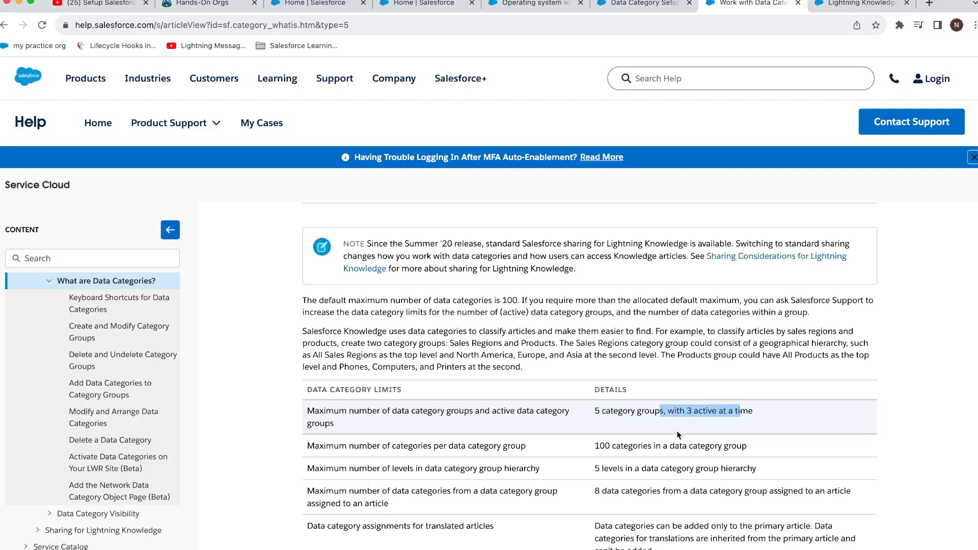
drag(436, 449, 524, 450)
drag(594, 450, 709, 446)
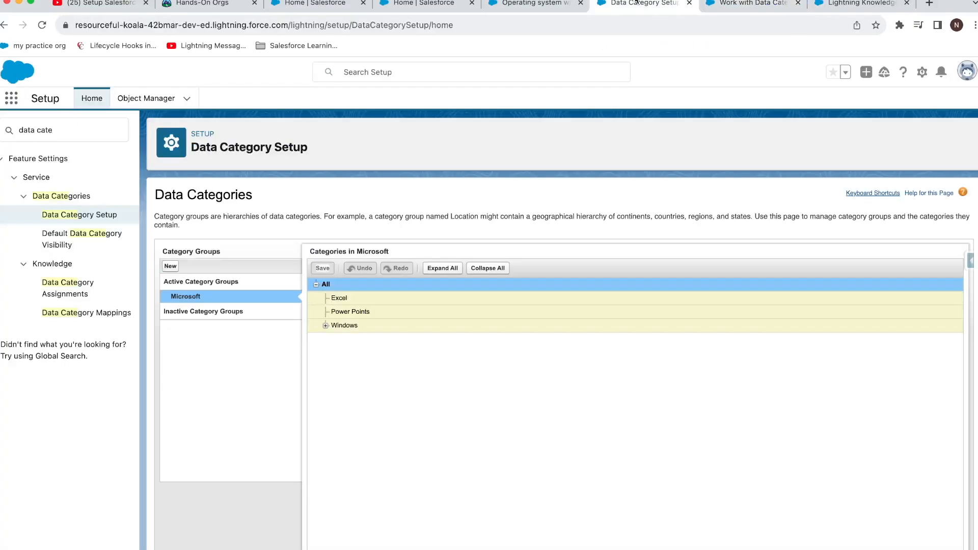
click(643, 4)
Step: Expand Windows in Data Category Setup and read the Work with Data Categories help article
click(861, 4)
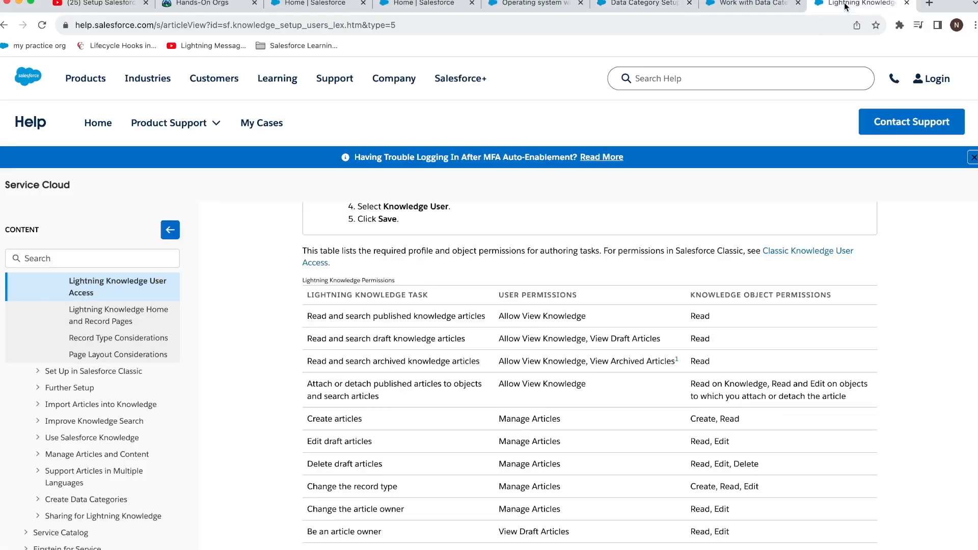
click(762, 6)
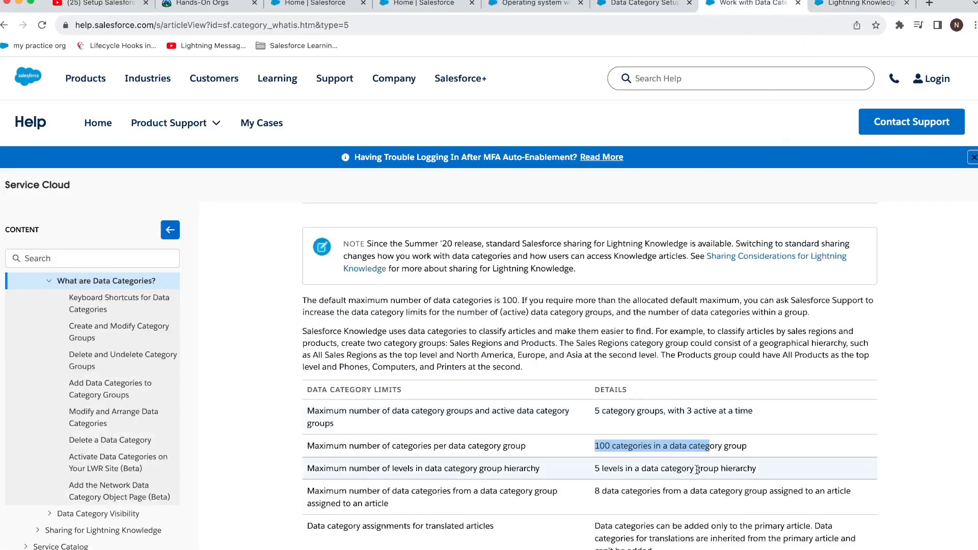
click(646, 7)
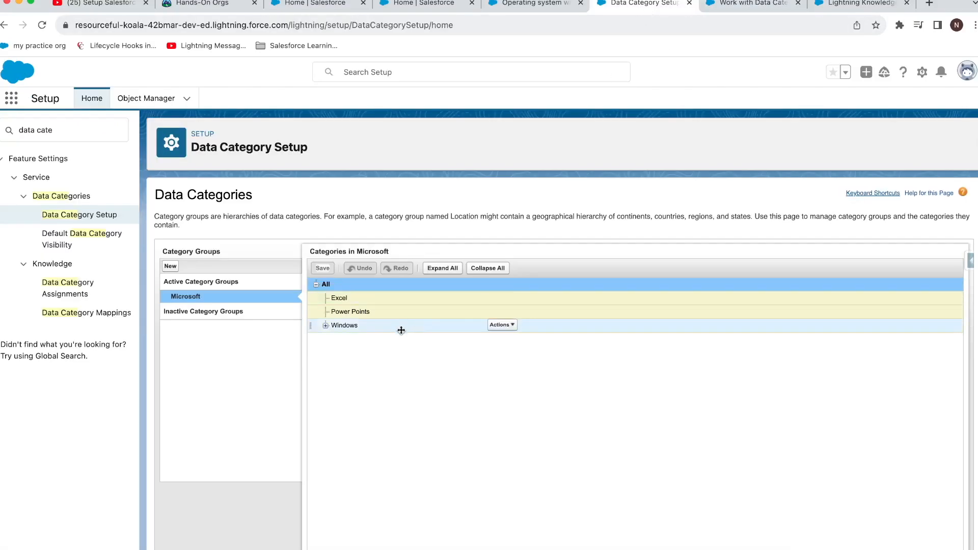
click(325, 325)
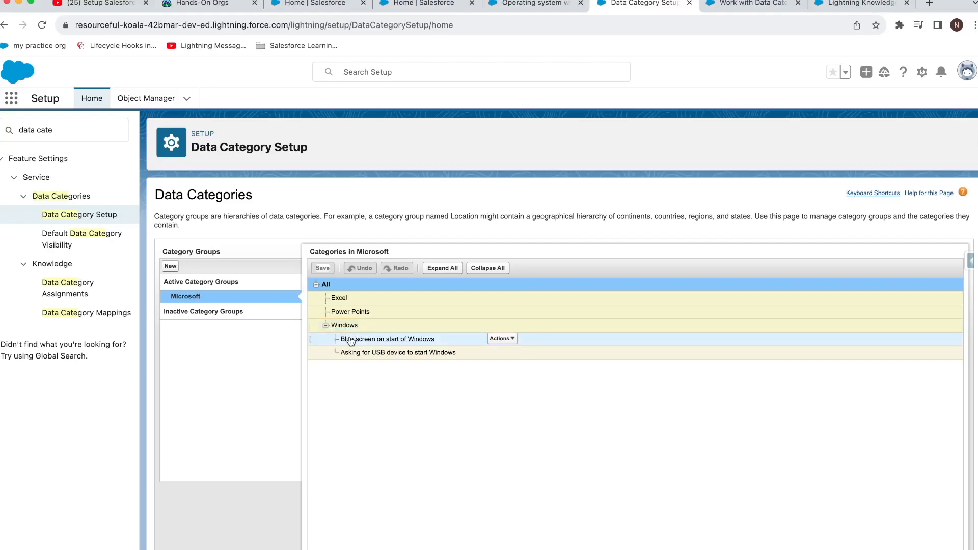
click(828, 6)
click(746, 7)
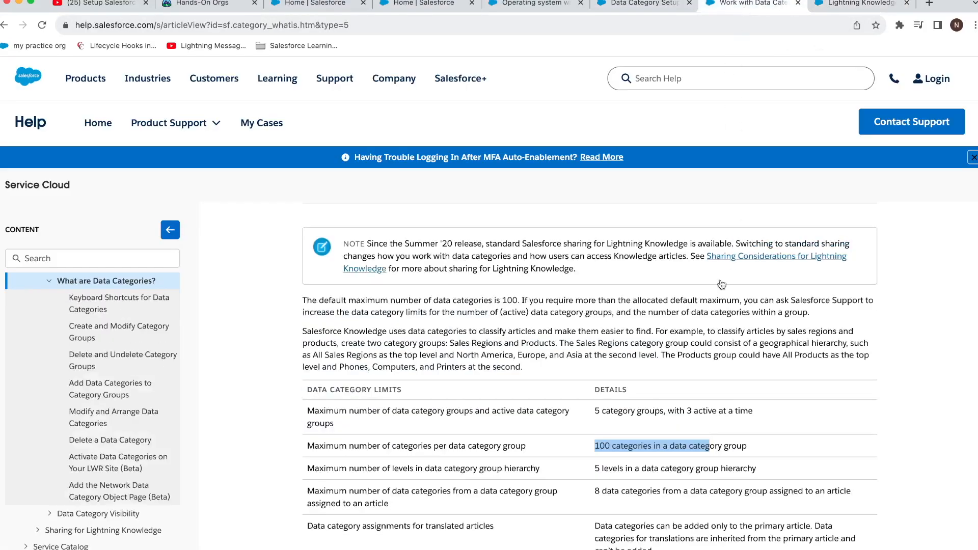
scroll(624, 458, down, 1)
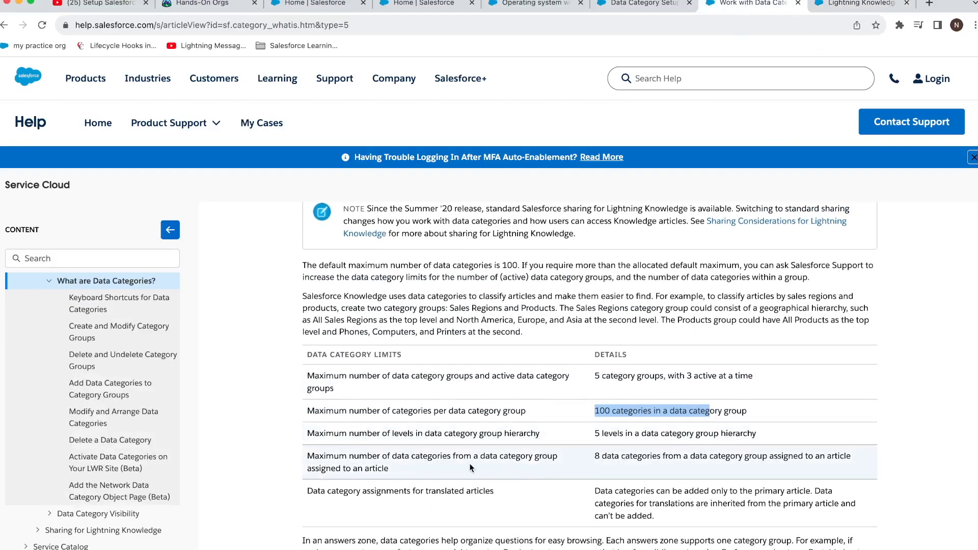
scroll(469, 463, down, 1)
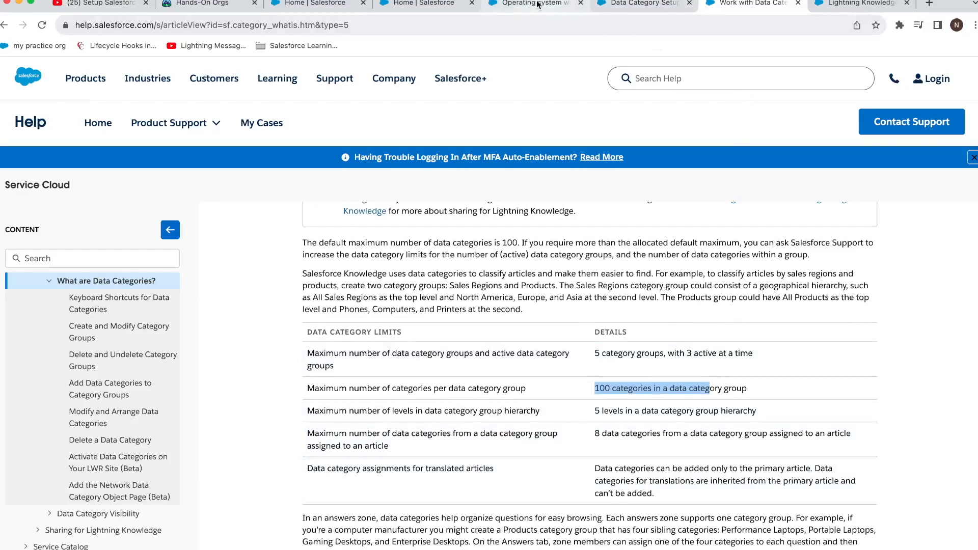
Step: Recheck the help article, then settle on the 'Operating system windows xp Blue screen issue' draft
click(489, 5)
click(423, 3)
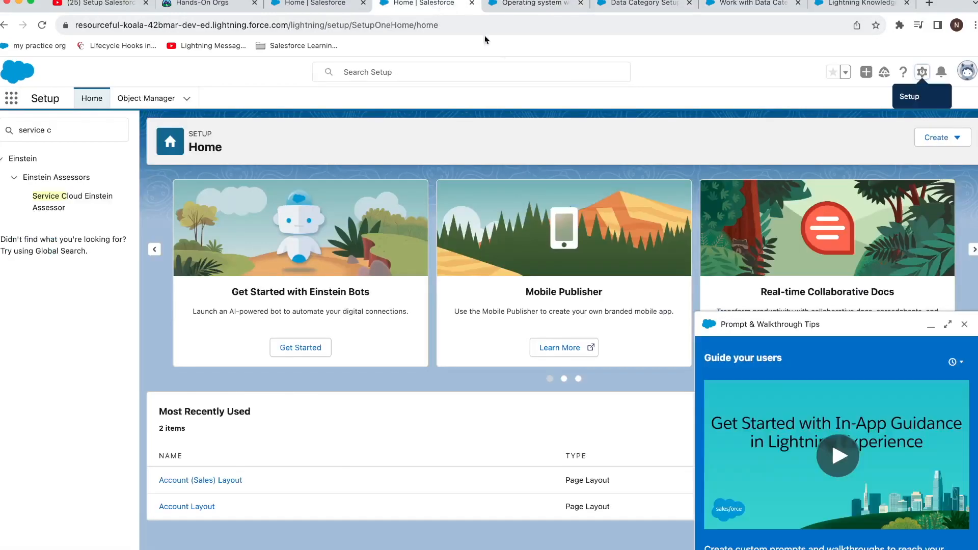
click(543, 5)
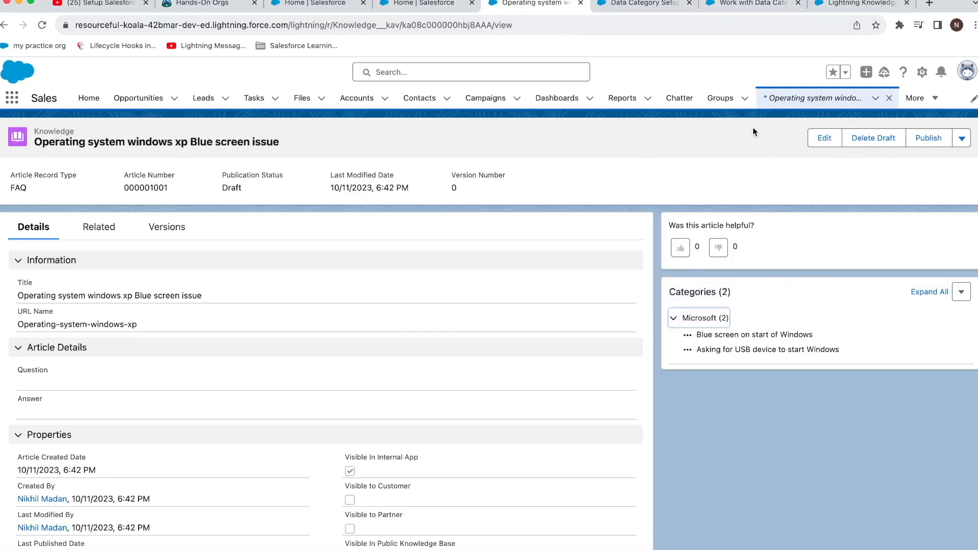
click(835, 4)
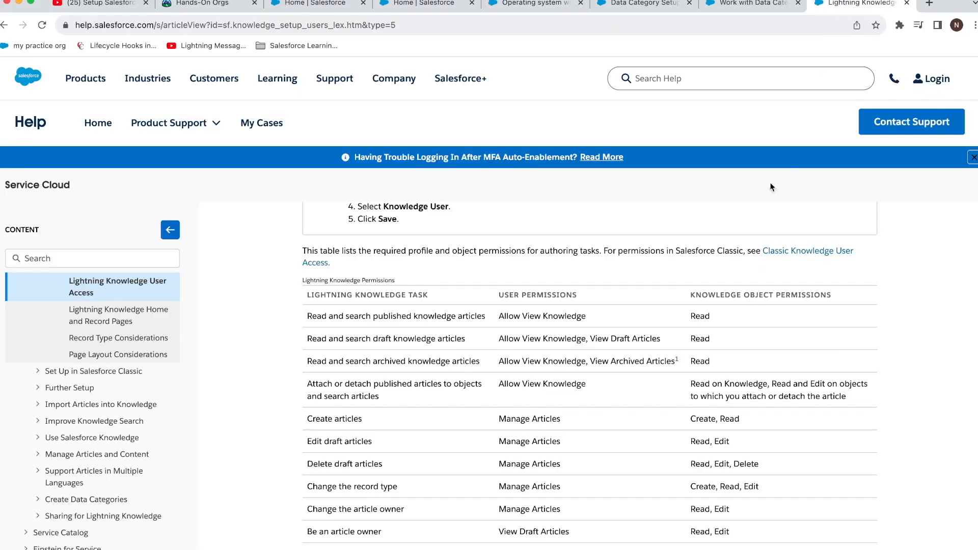
click(755, 14)
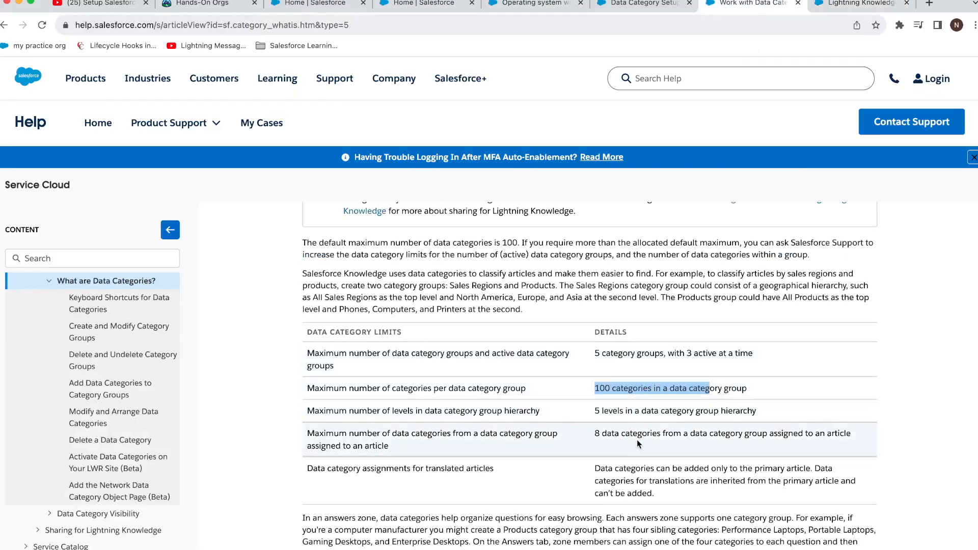
scroll(626, 426, down, 10)
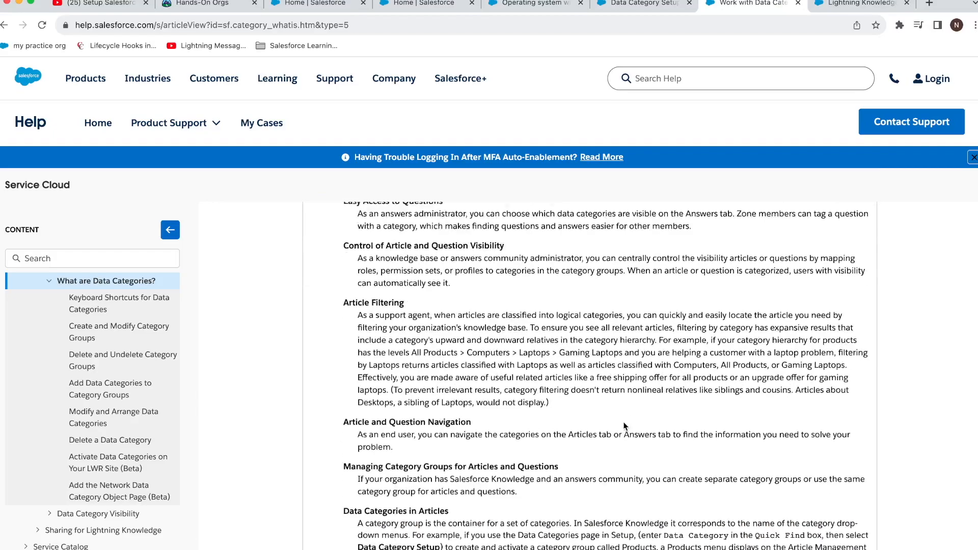
scroll(548, 319, up, 5)
scroll(547, 319, up, 6)
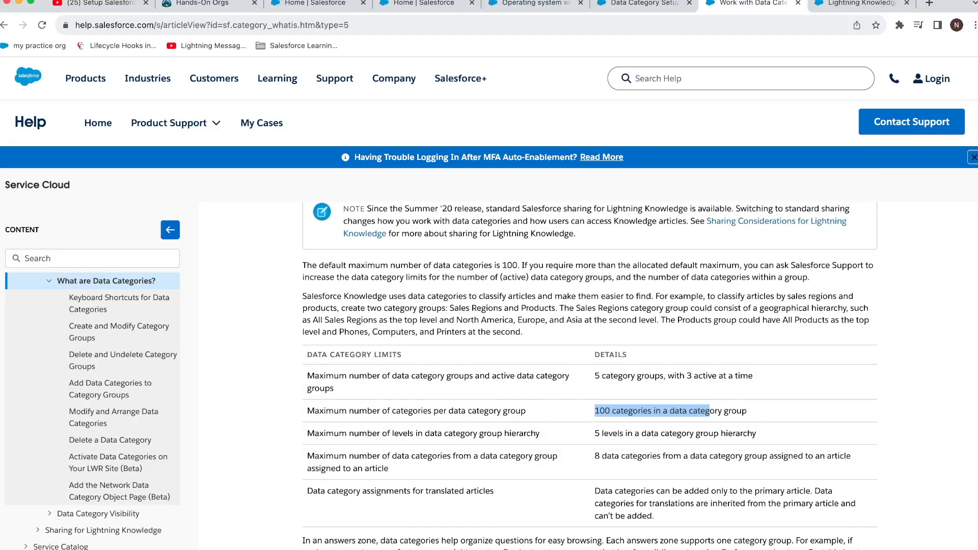
click(439, 5)
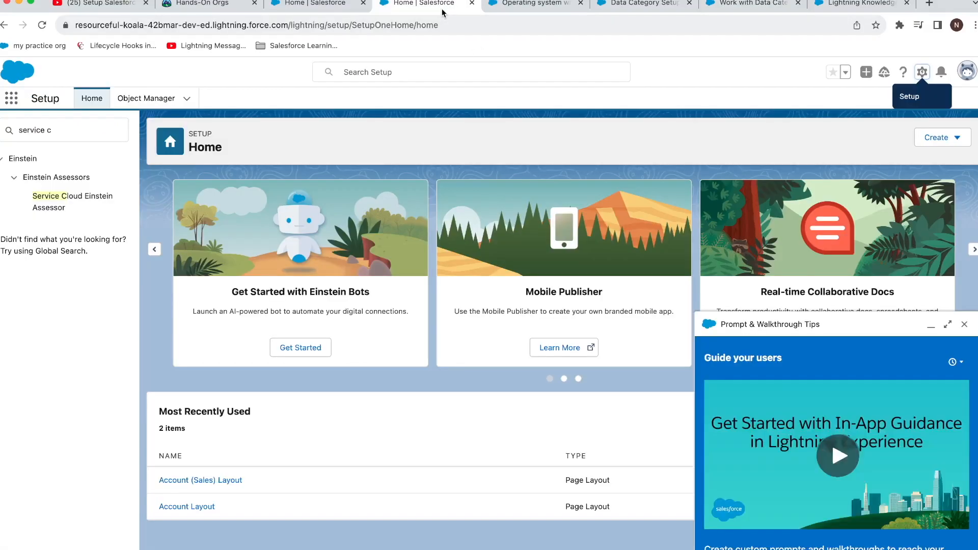
click(507, 4)
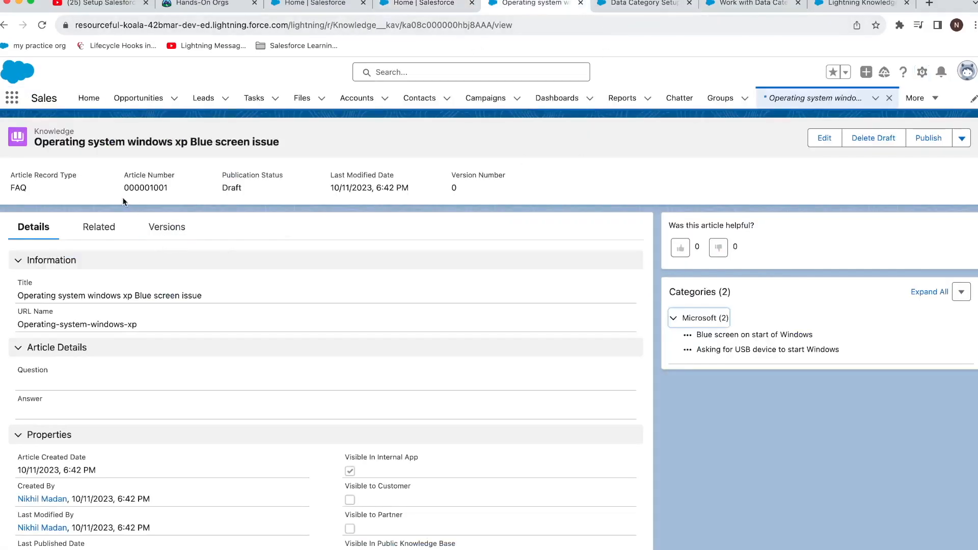
Step: Publish the 'Operating system windows xp Blue screen issue' article and go to the Knowledge list
click(925, 141)
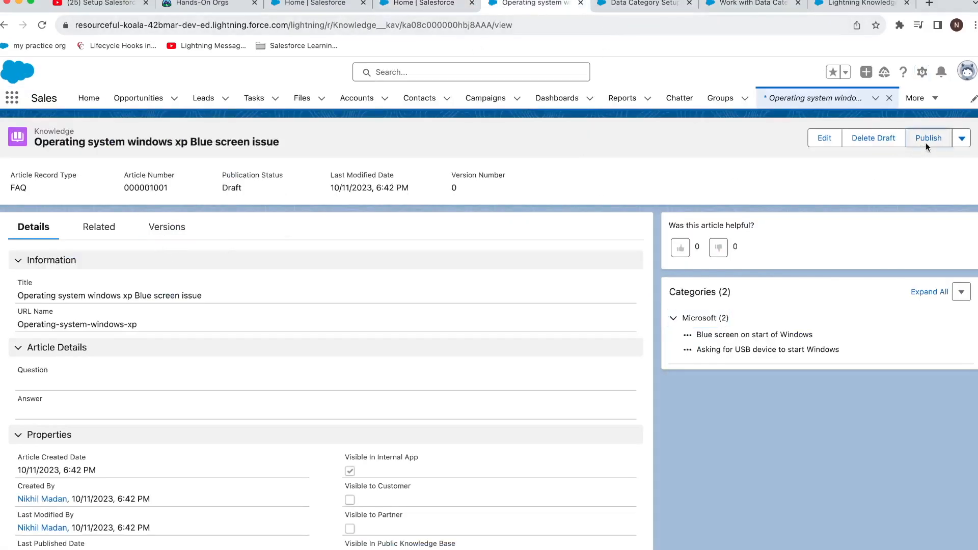
click(655, 408)
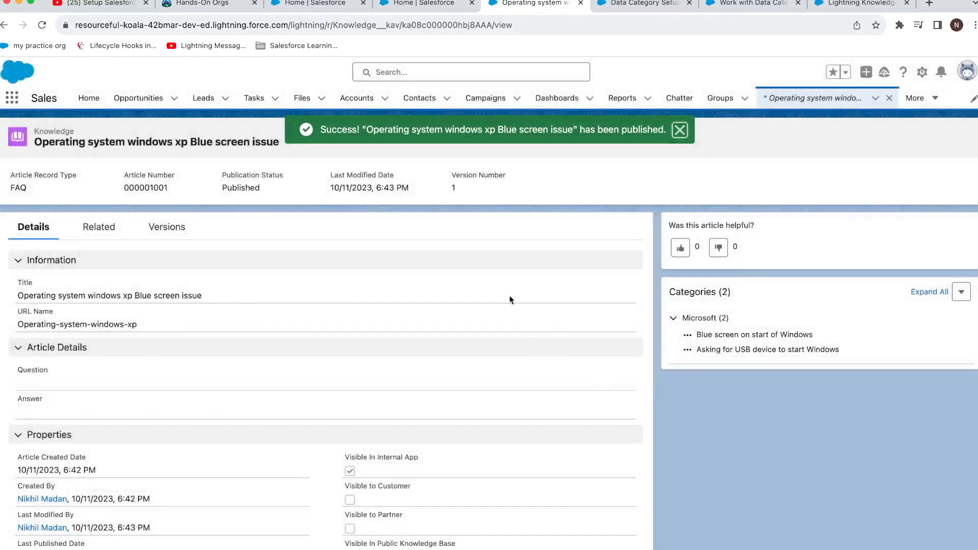
click(11, 98)
text(knowl)
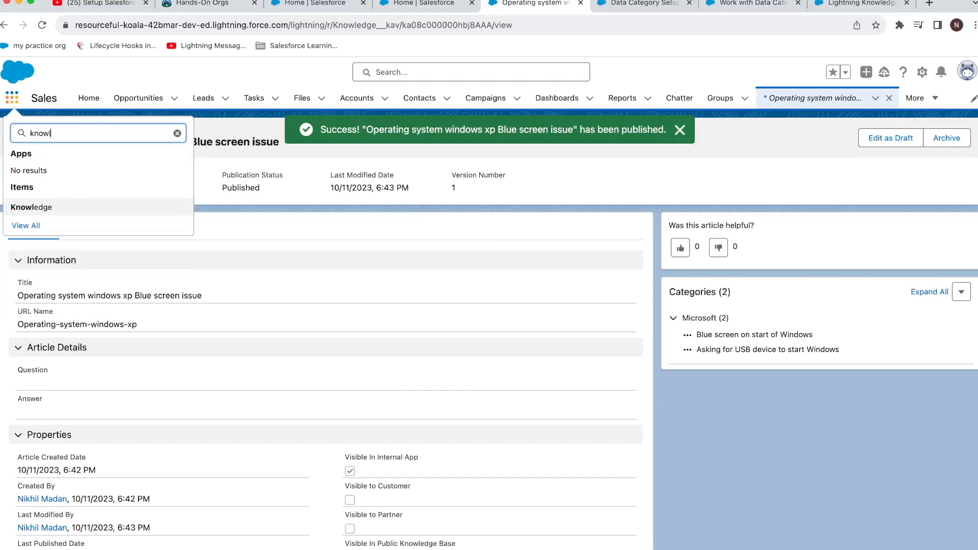
click(61, 204)
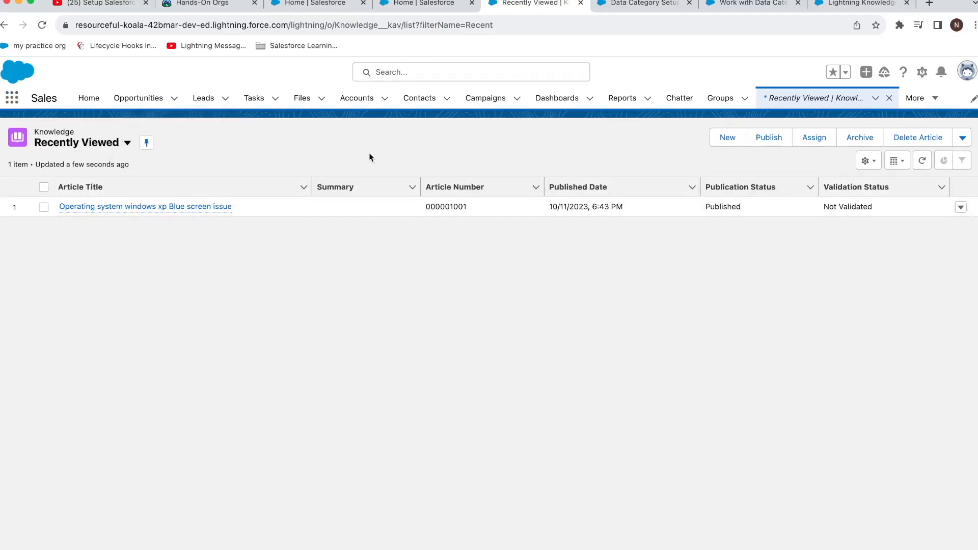
Step: Switch the Knowledge list view to Published Articles, then to Draft Articles
click(105, 146)
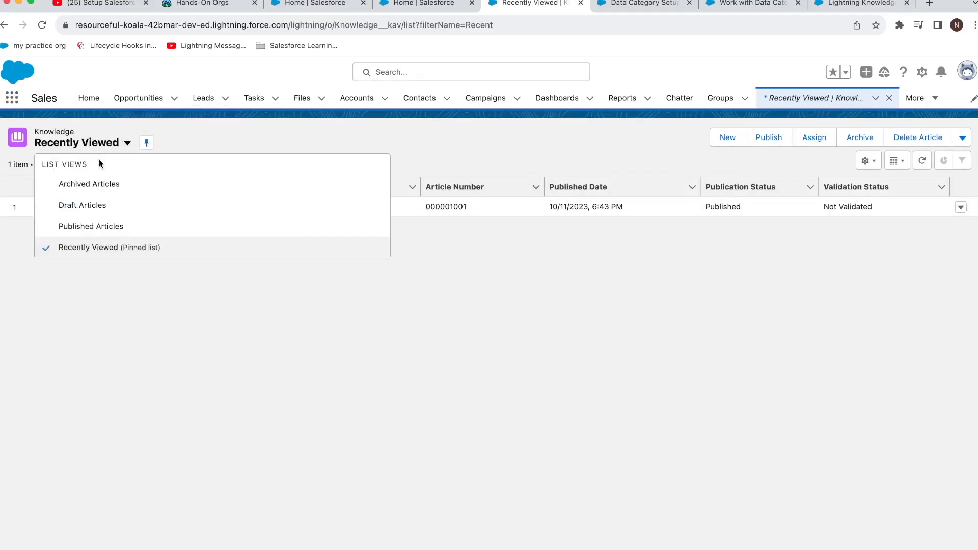
click(89, 223)
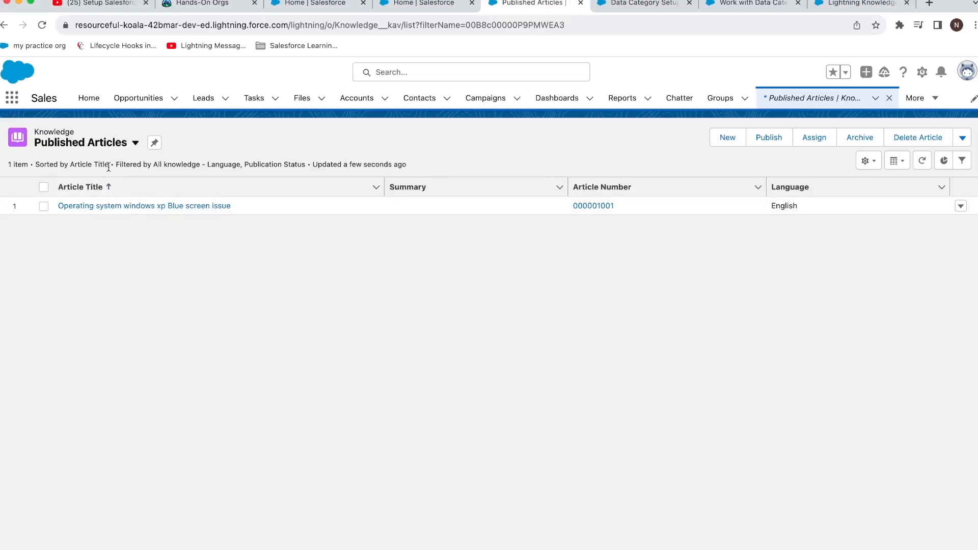
click(112, 152)
click(103, 203)
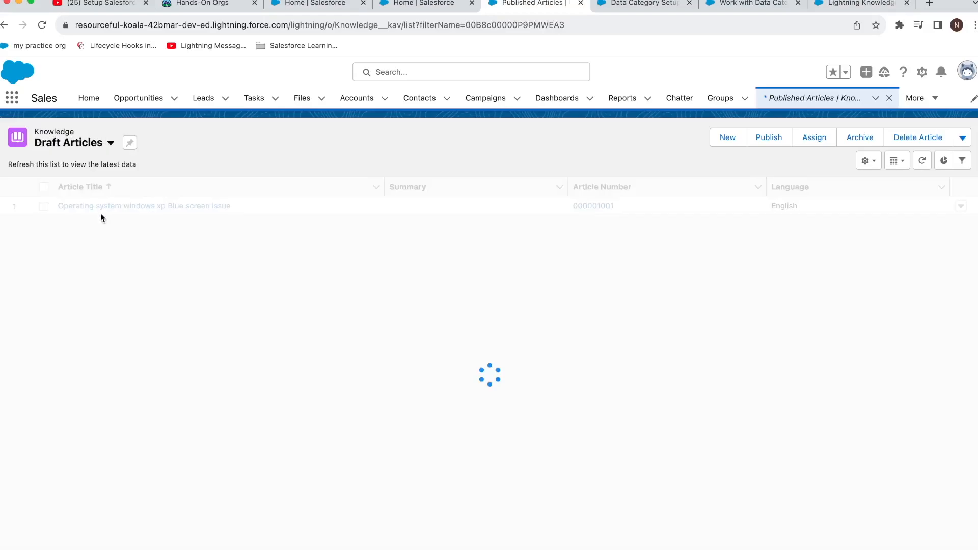
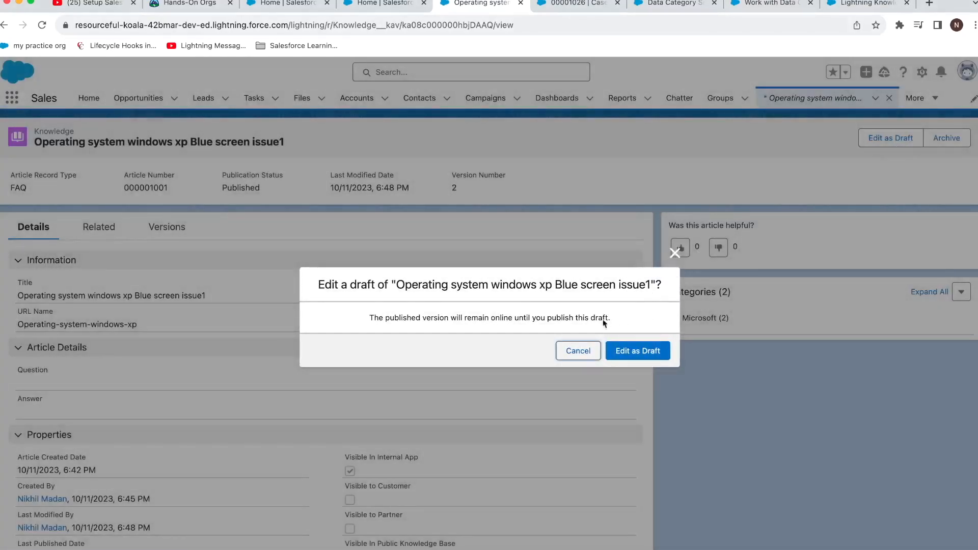
Step: Retitle the article 'Operating system windows xp Blue screen issuesdfdsf' and republish it as version 3
click(627, 352)
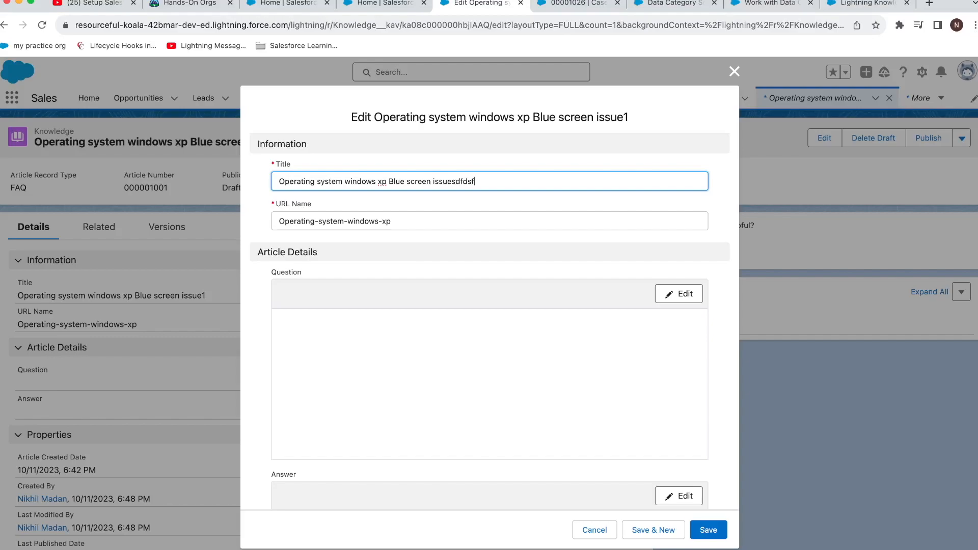
click(709, 530)
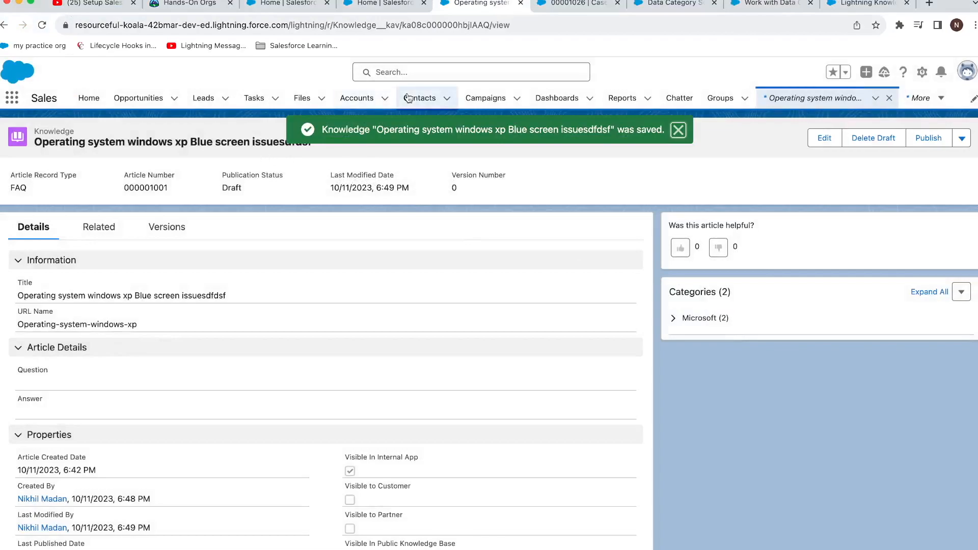
click(928, 138)
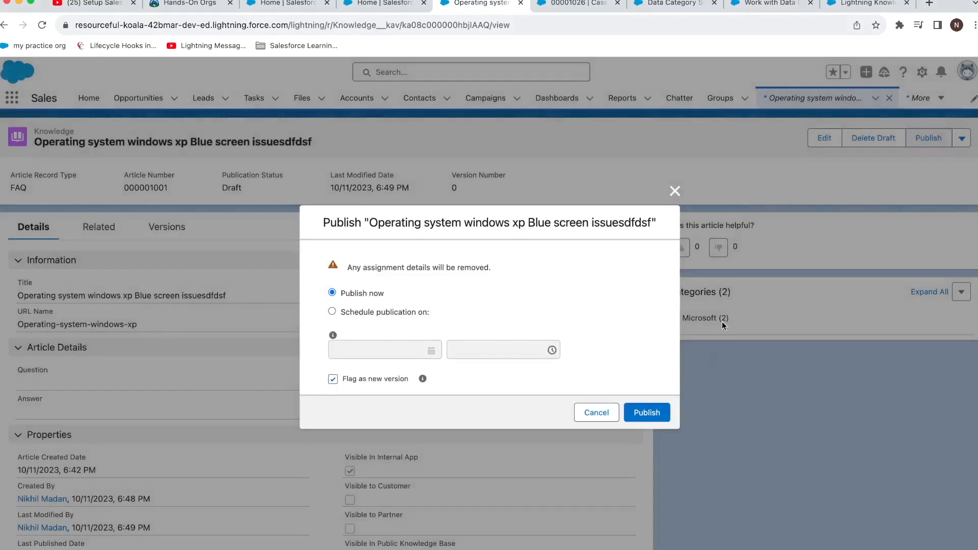
click(664, 408)
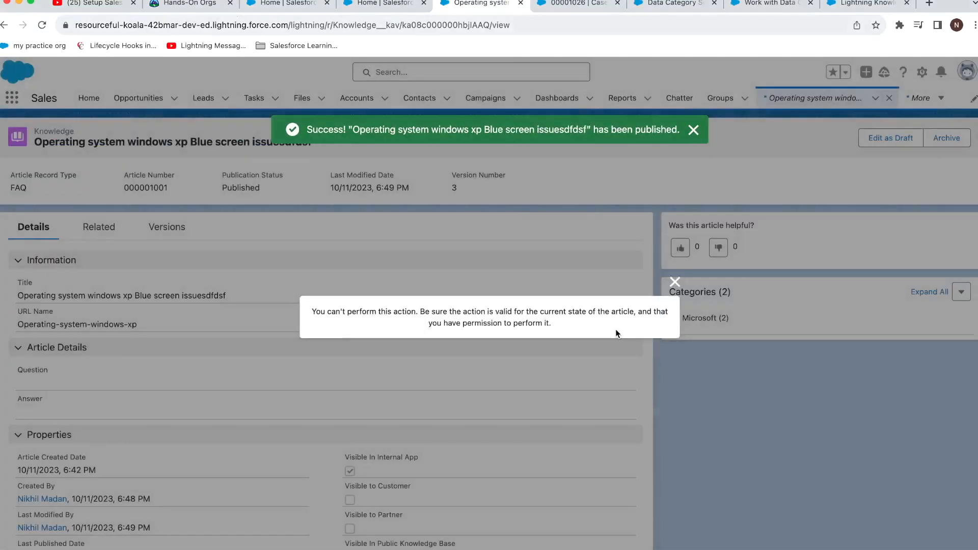
click(675, 282)
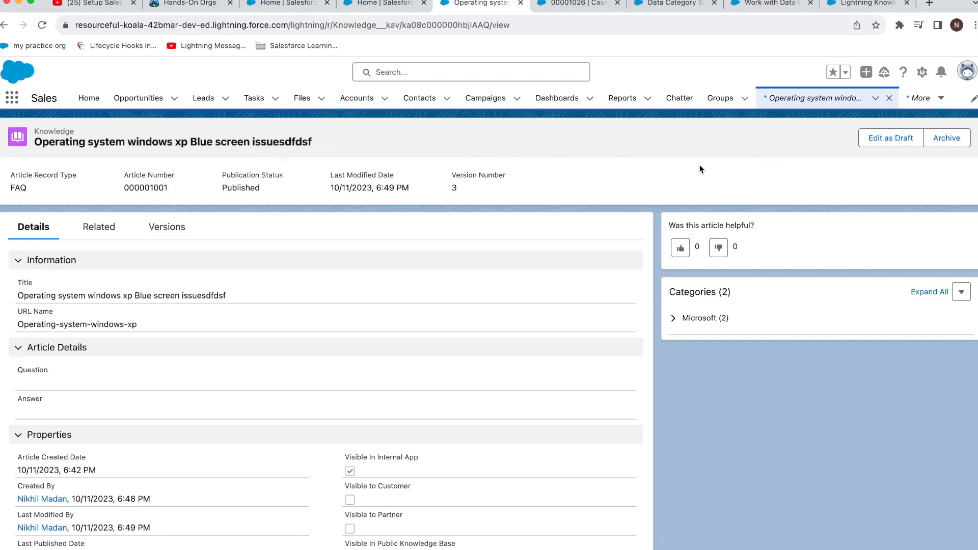
Step: Cancel archiving the article and open the Cases list in a new browser tab
click(936, 144)
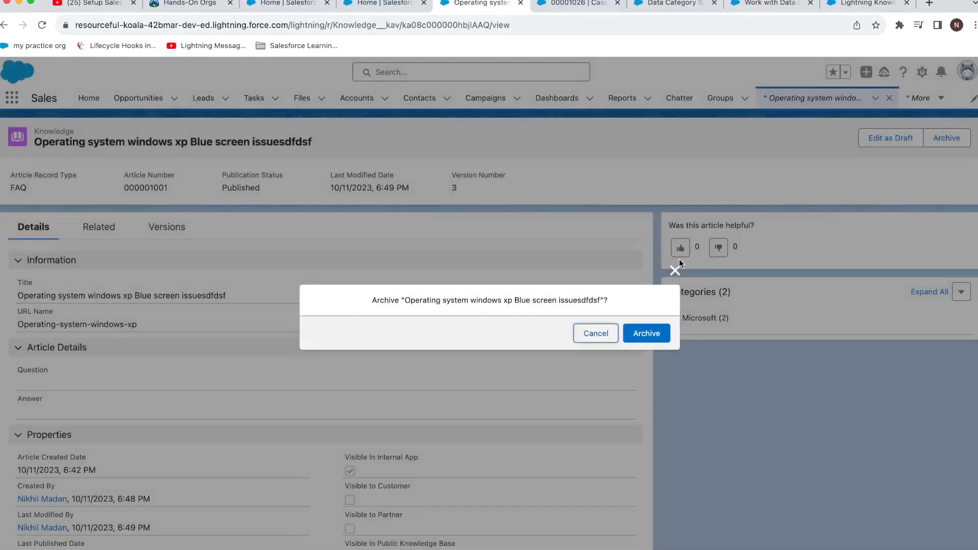
click(672, 272)
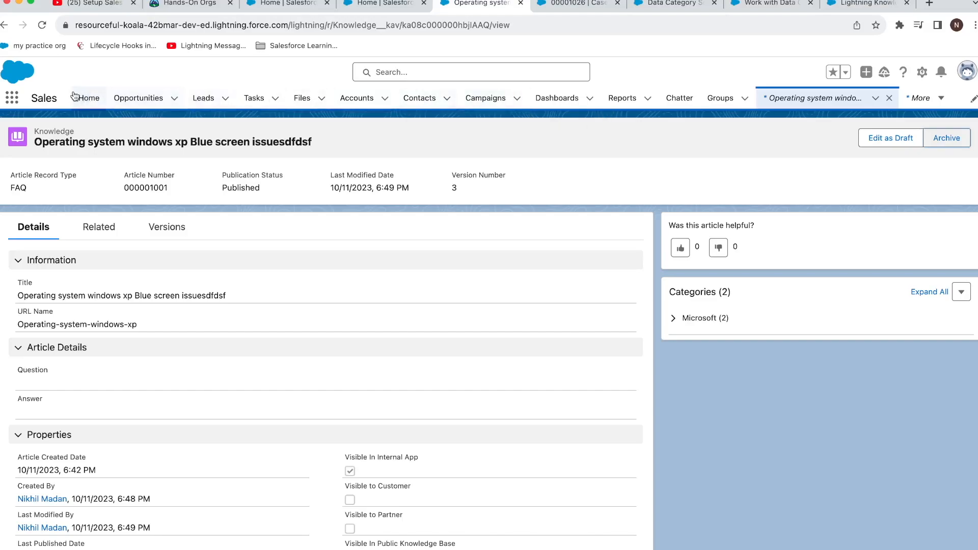
click(19, 96)
text(case)
right_click(23, 207)
click(56, 202)
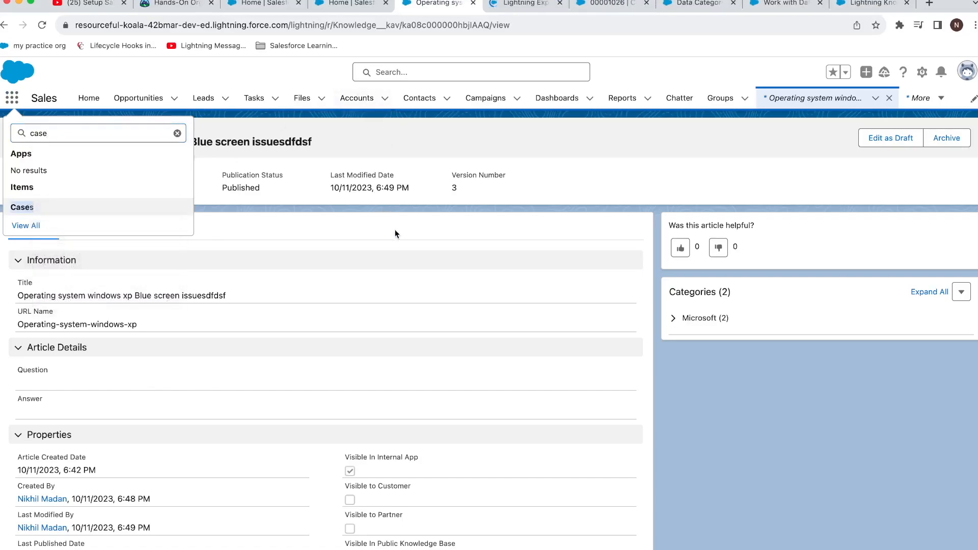
click(527, 2)
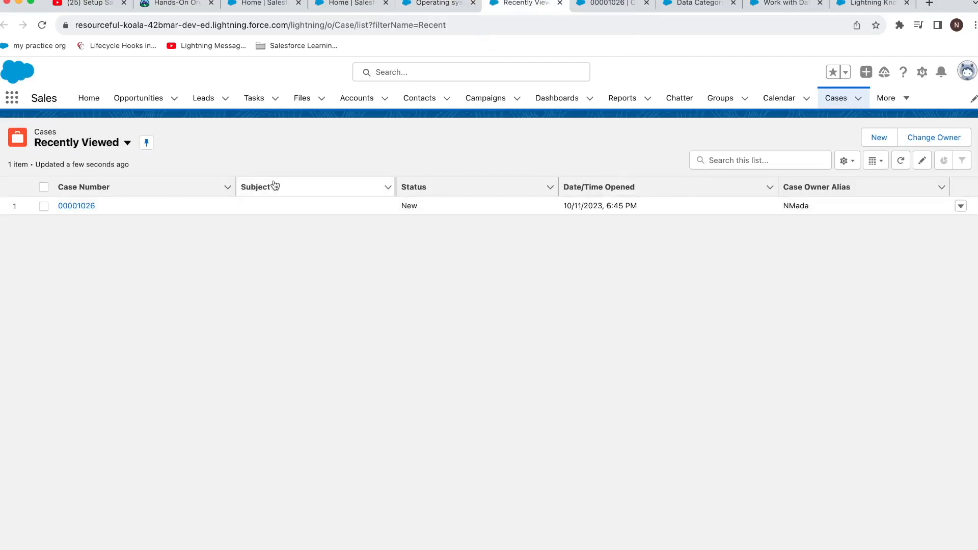
Step: Open case 00001026 and bring its record page into Lightning App Builder
click(90, 206)
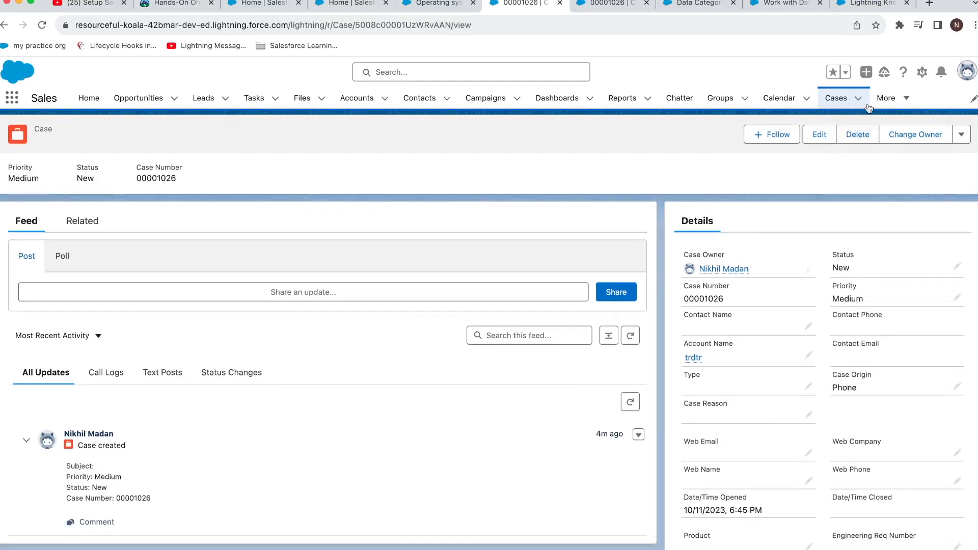
click(917, 73)
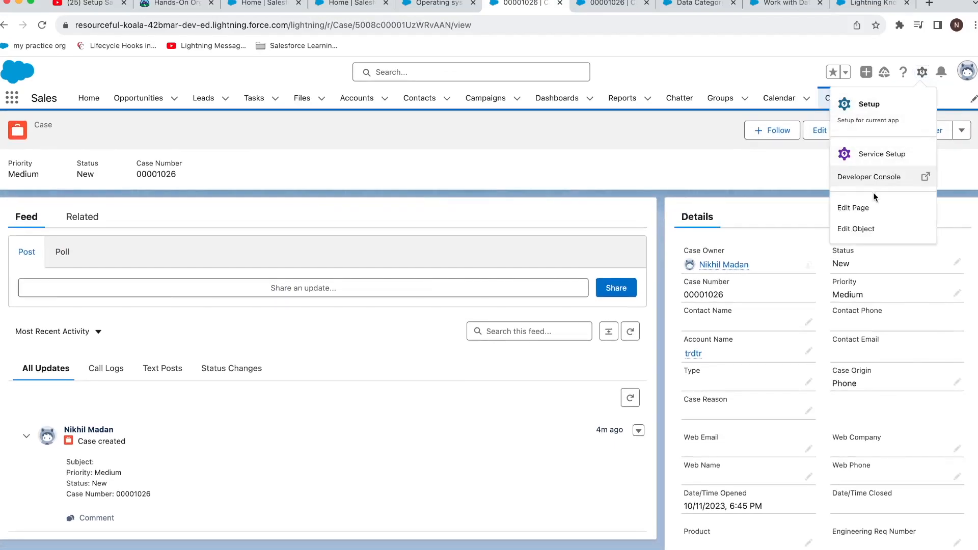
click(874, 224)
click(922, 72)
click(875, 213)
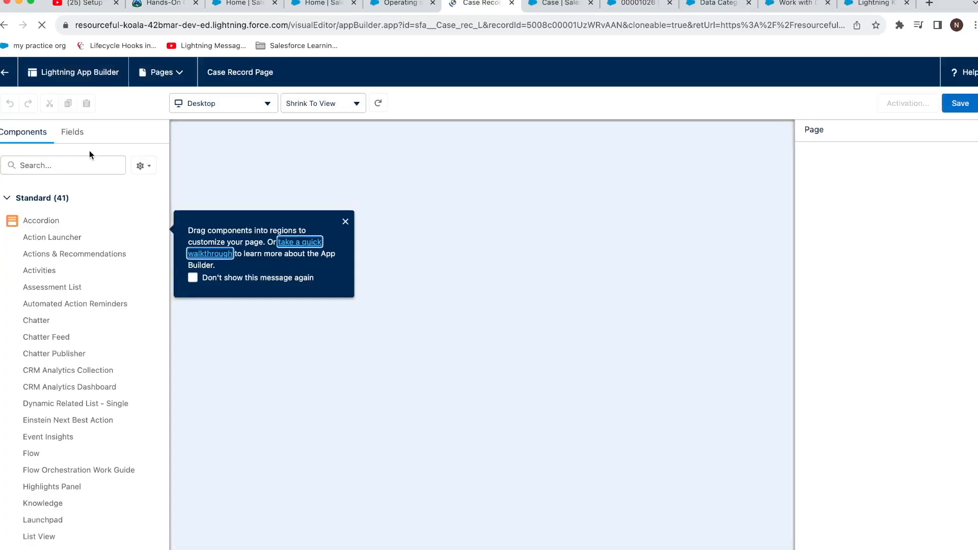
Step: Place the Knowledge component above the feed, save and activate the page, then go back
text(know)
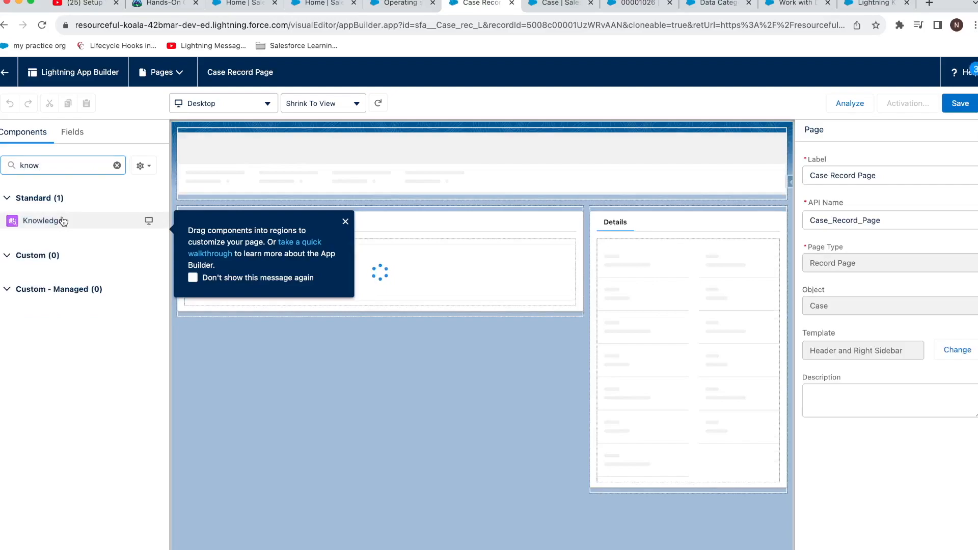
drag(61, 218, 332, 231)
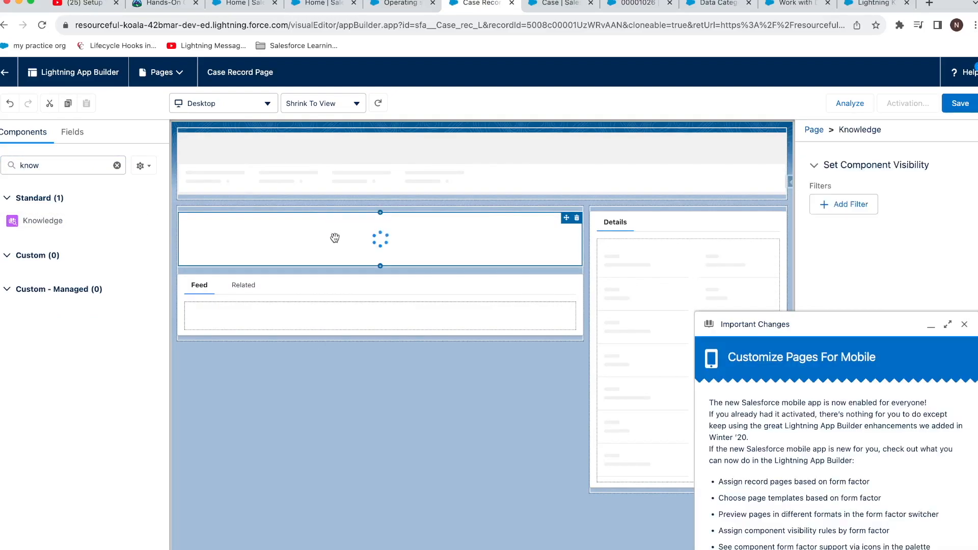
click(955, 106)
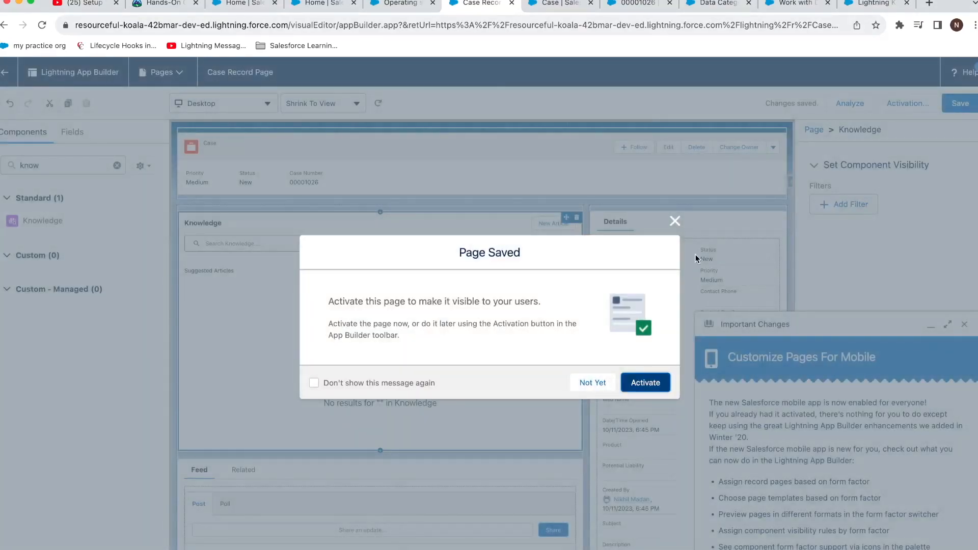
click(666, 377)
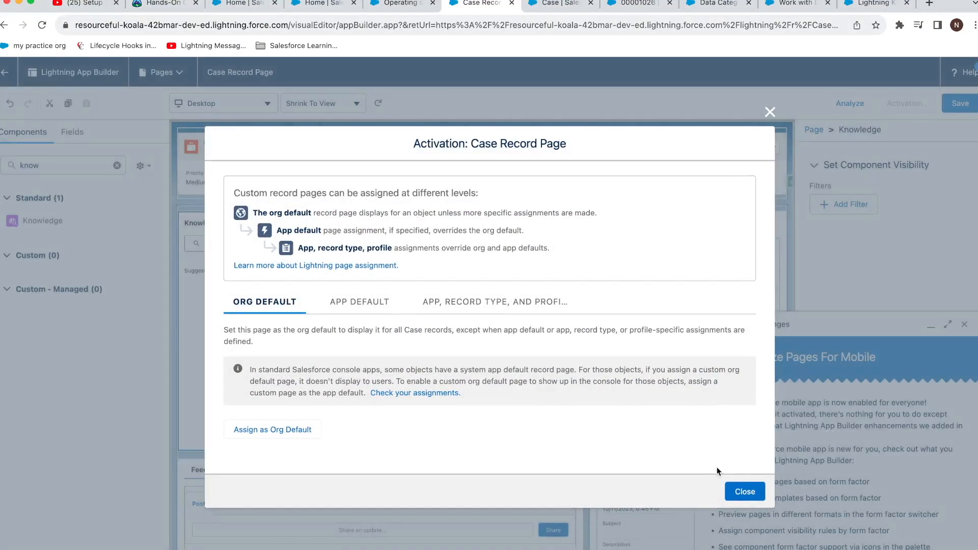
click(745, 490)
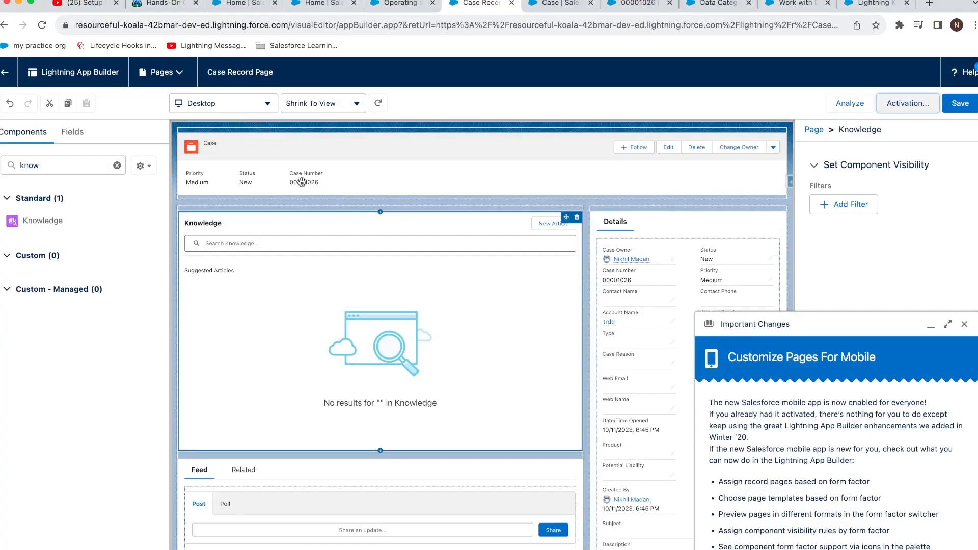
click(1, 74)
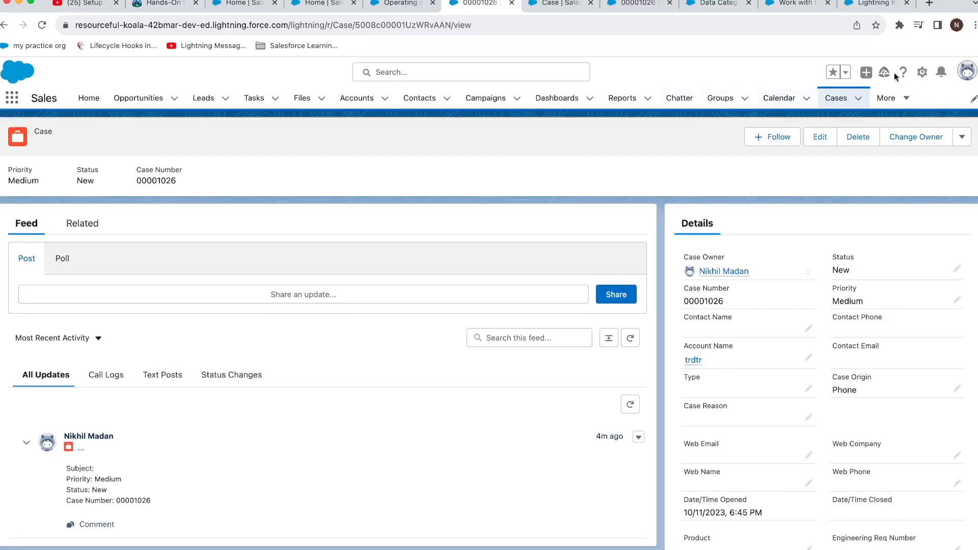
Step: Reopen the Case record page editor, add Knowledge above the feed, and save
click(918, 75)
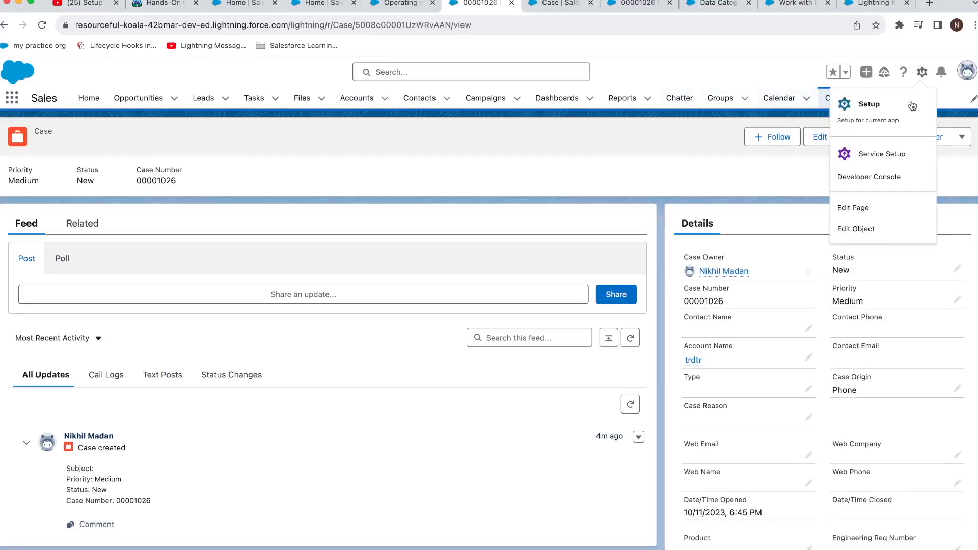
click(885, 208)
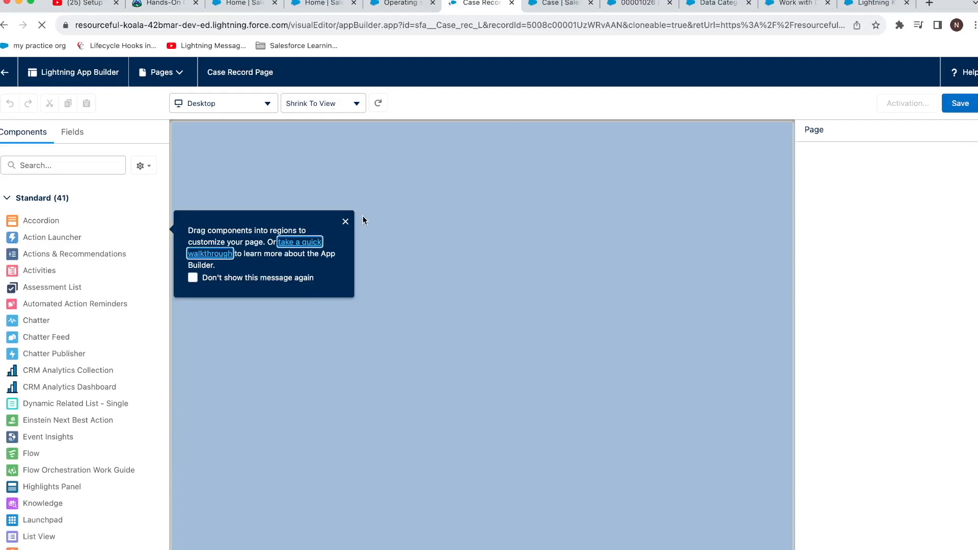
click(347, 221)
click(107, 165)
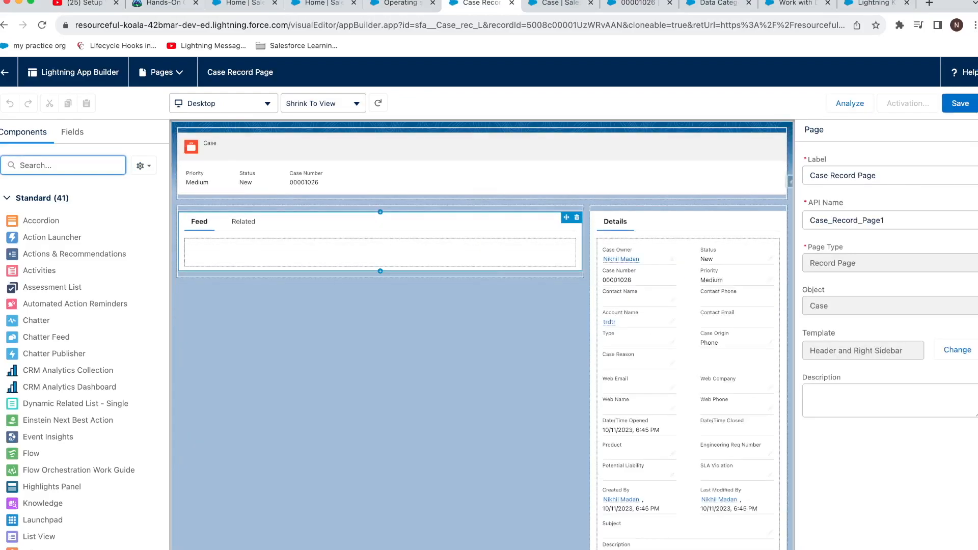
text(know)
drag(68, 220, 298, 224)
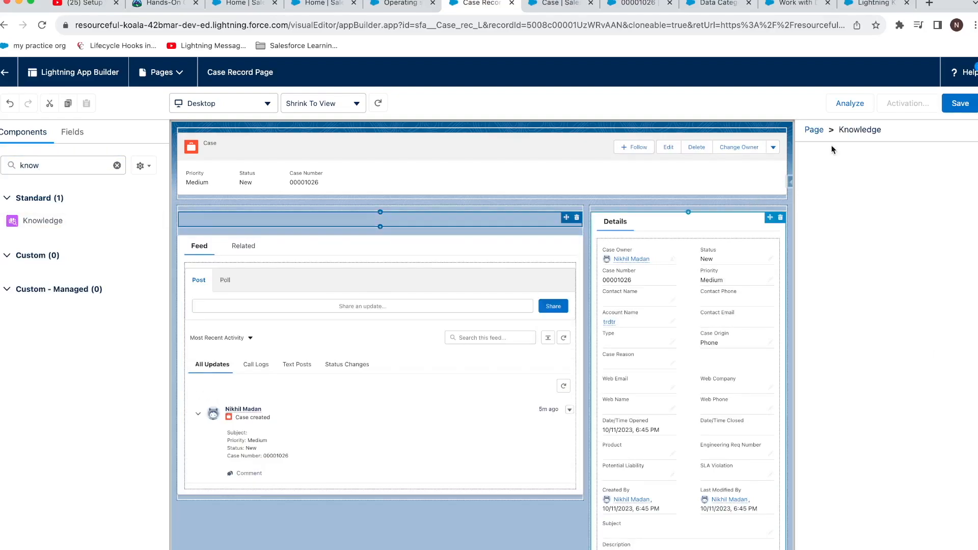
click(958, 104)
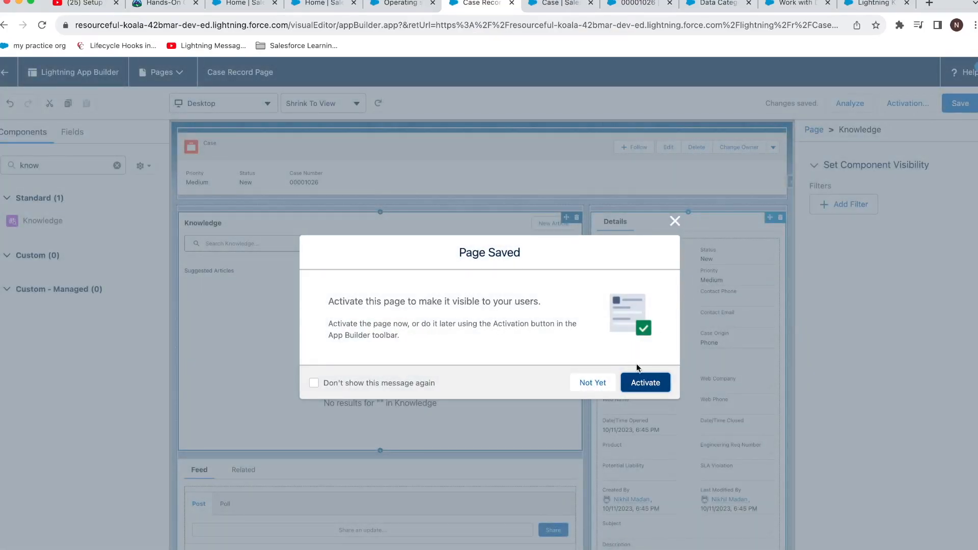
Step: Activate the page as the Desktop org default, save, and return to the case
click(643, 382)
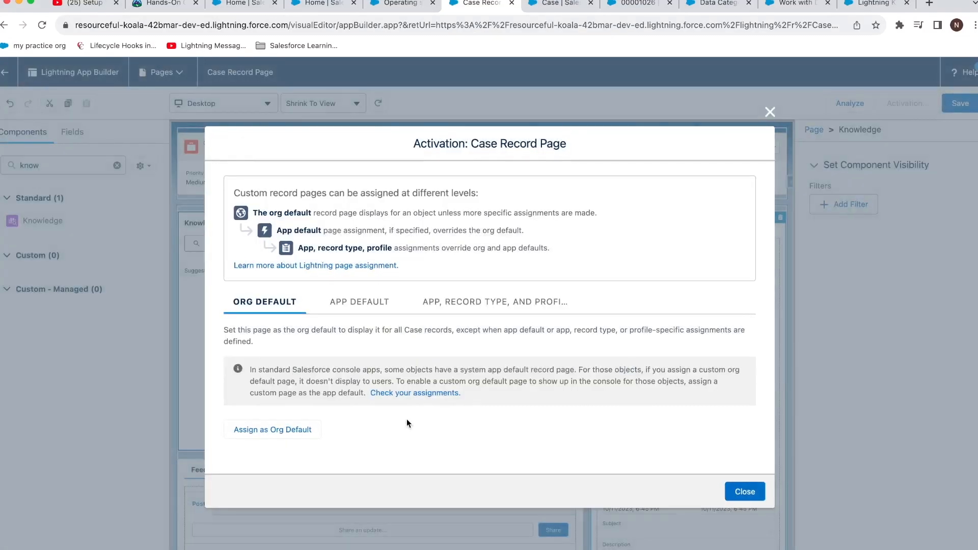
click(304, 430)
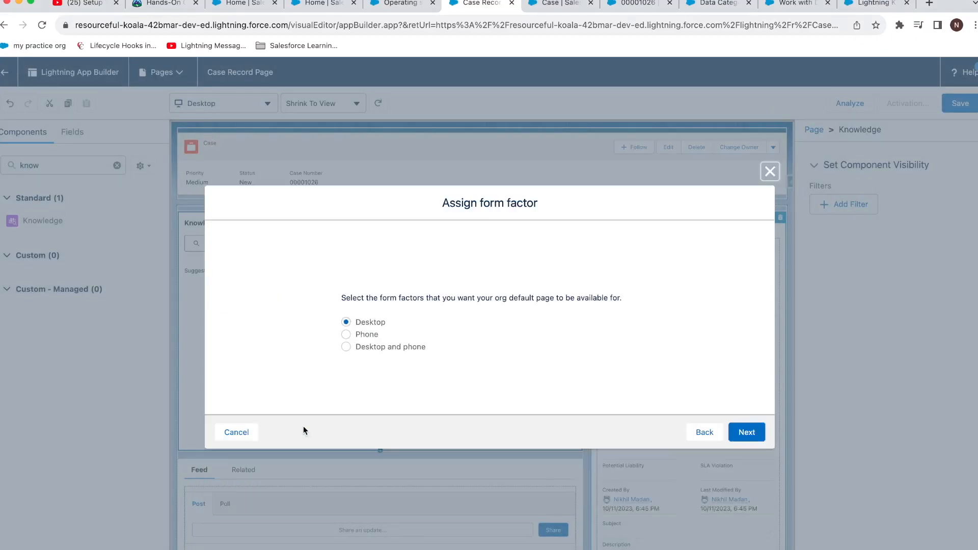
click(747, 432)
click(749, 399)
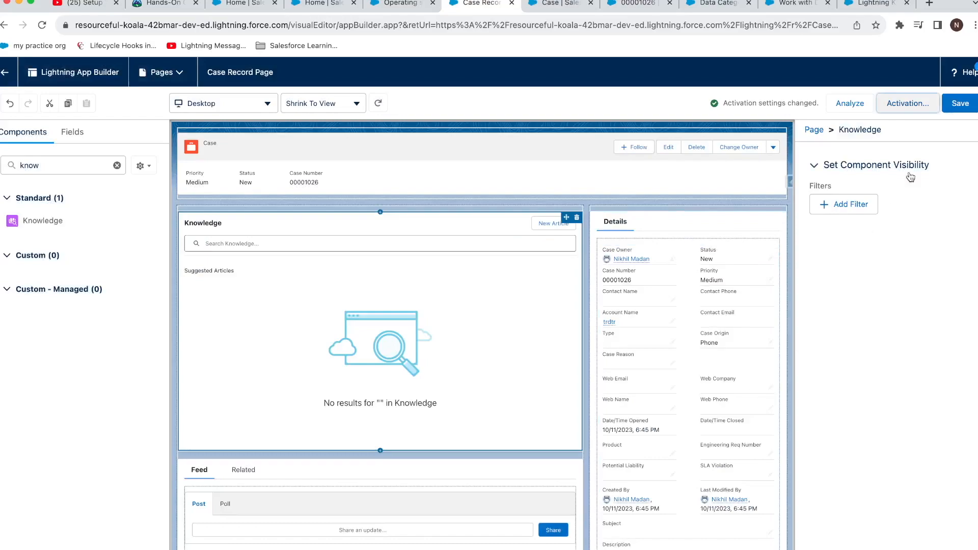
click(961, 103)
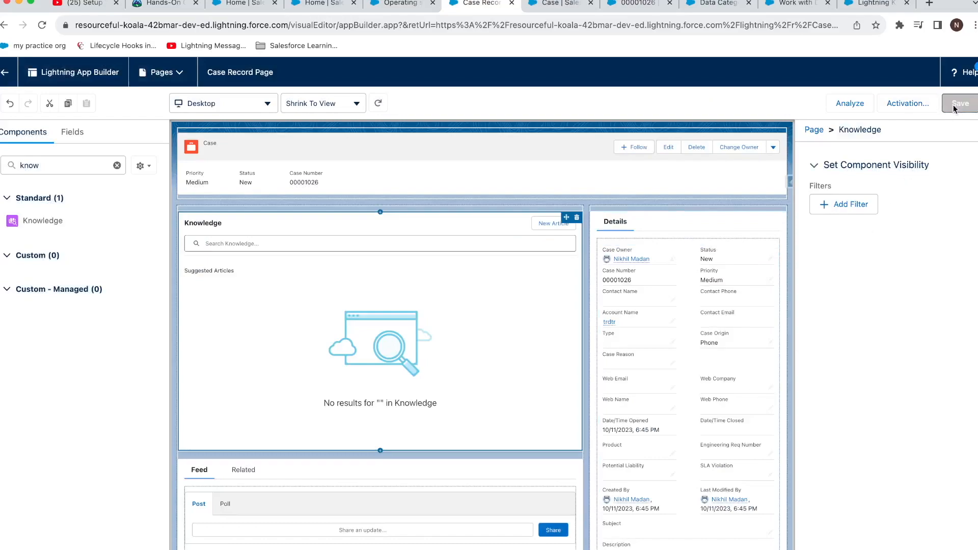
click(5, 72)
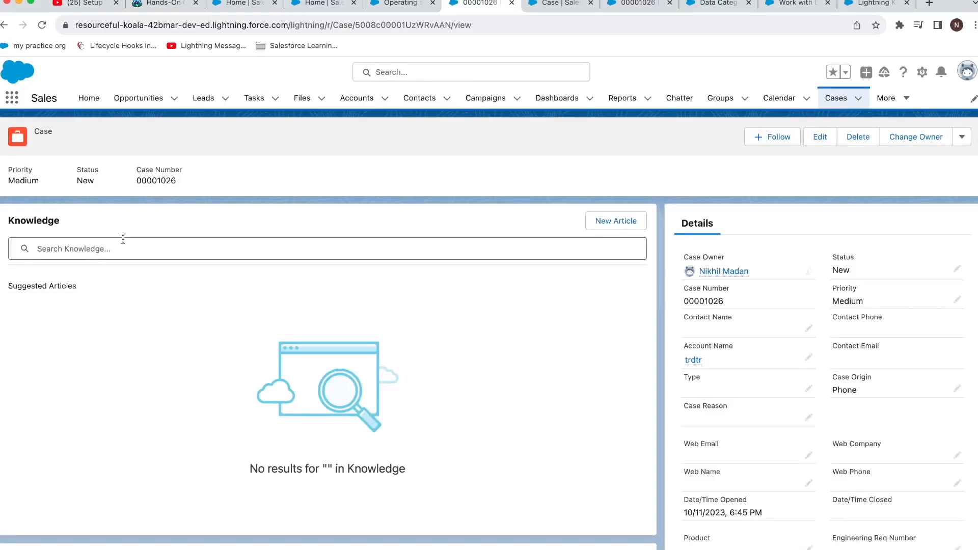
Step: Browse the recently viewed Knowledge articles in the case's Knowledge panel
click(117, 251)
click(131, 364)
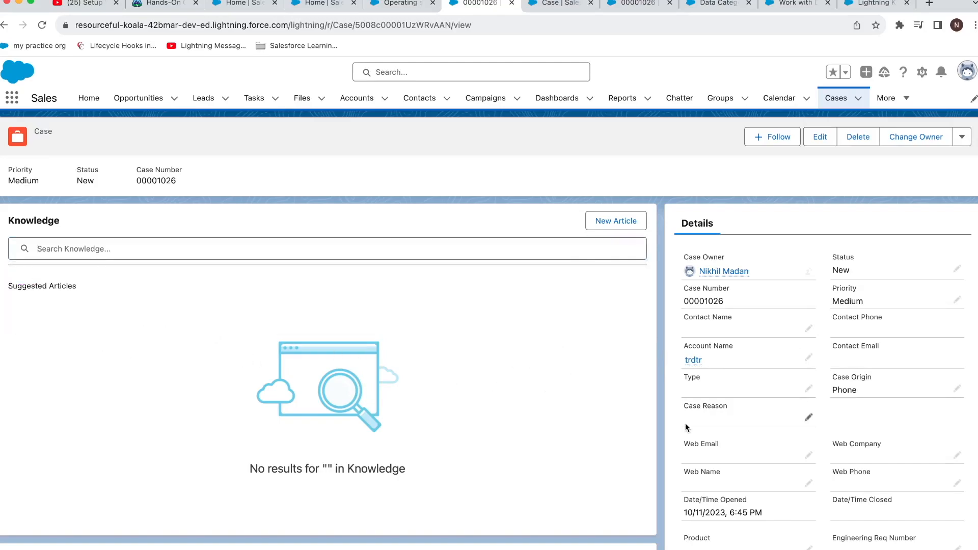
click(306, 256)
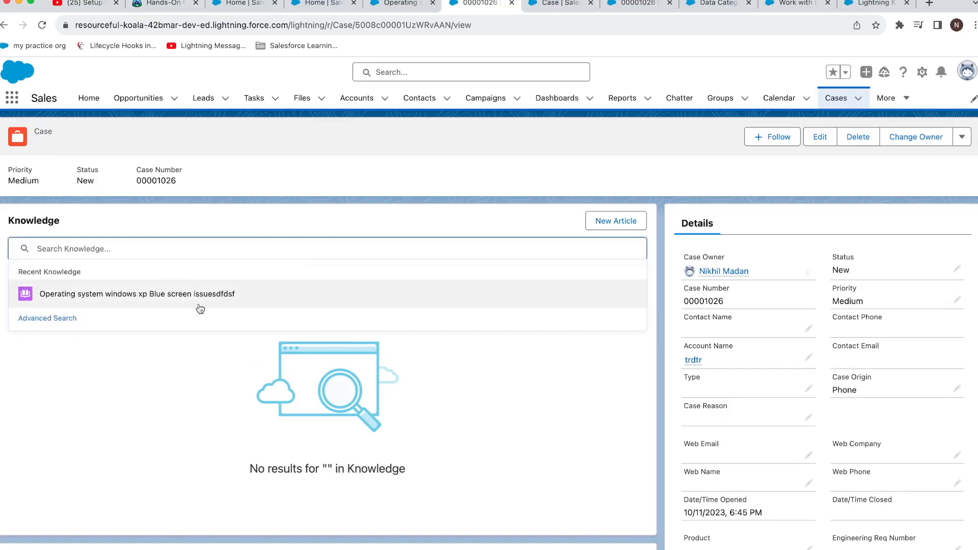
click(130, 332)
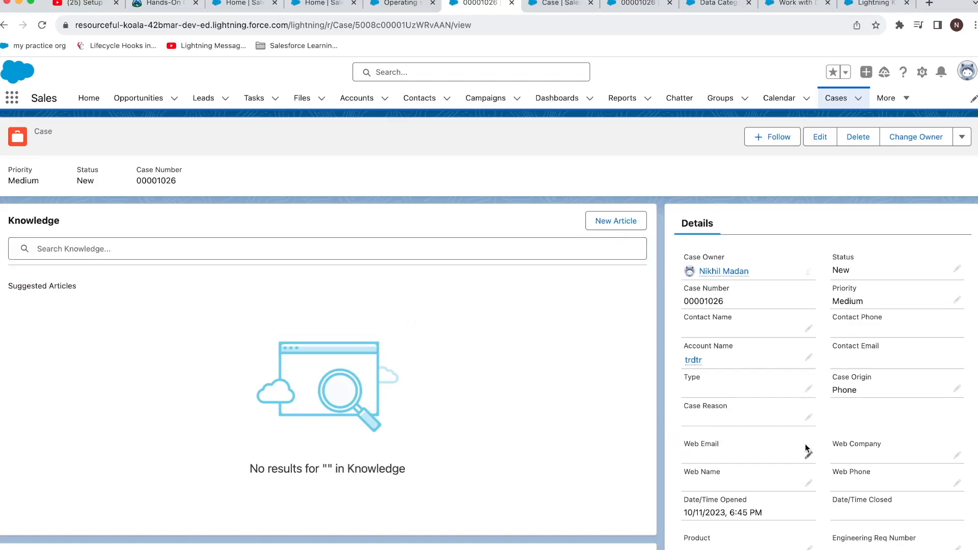
scroll(805, 443, down, 5)
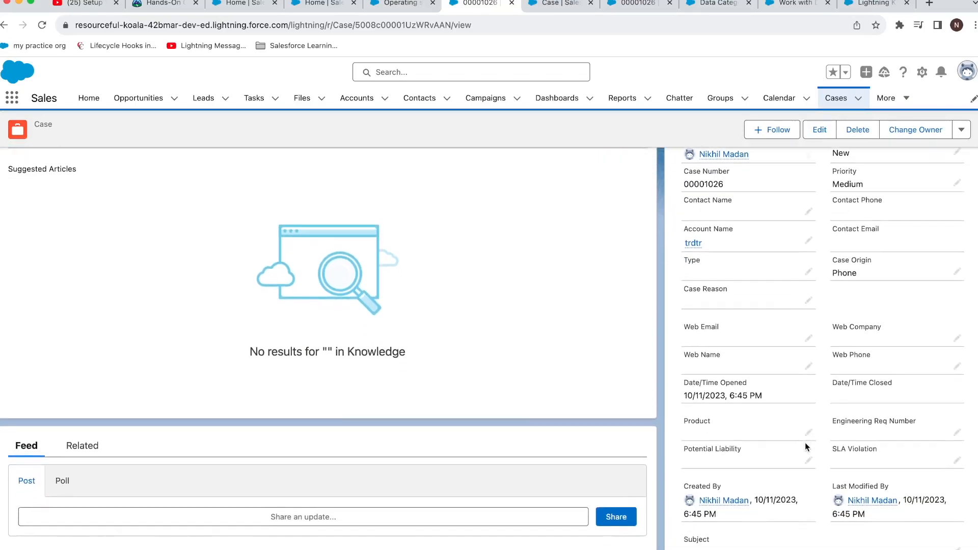
scroll(806, 442, down, 3)
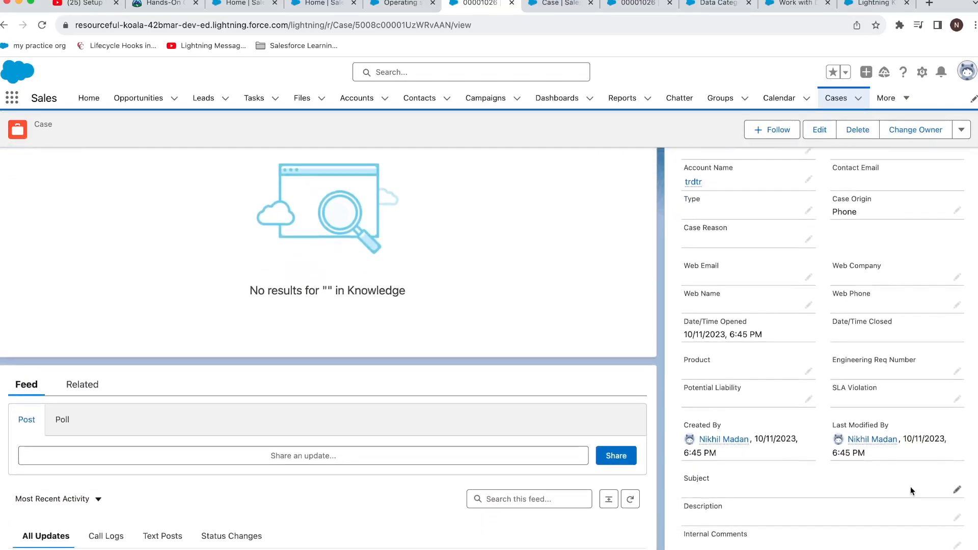
Step: Save the case subject as 'Operating System XP issue' and check the suggested articles
click(956, 491)
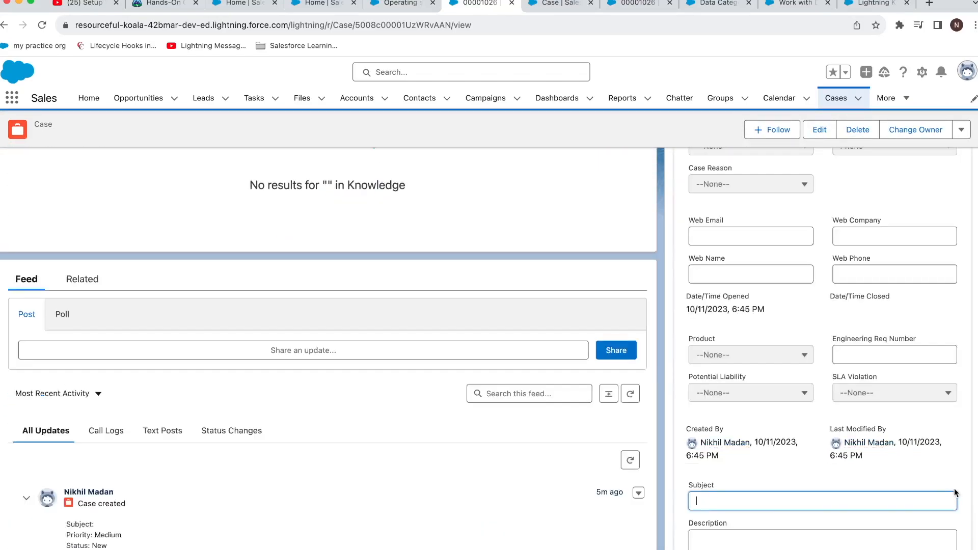
click(886, 516)
text(Ex)
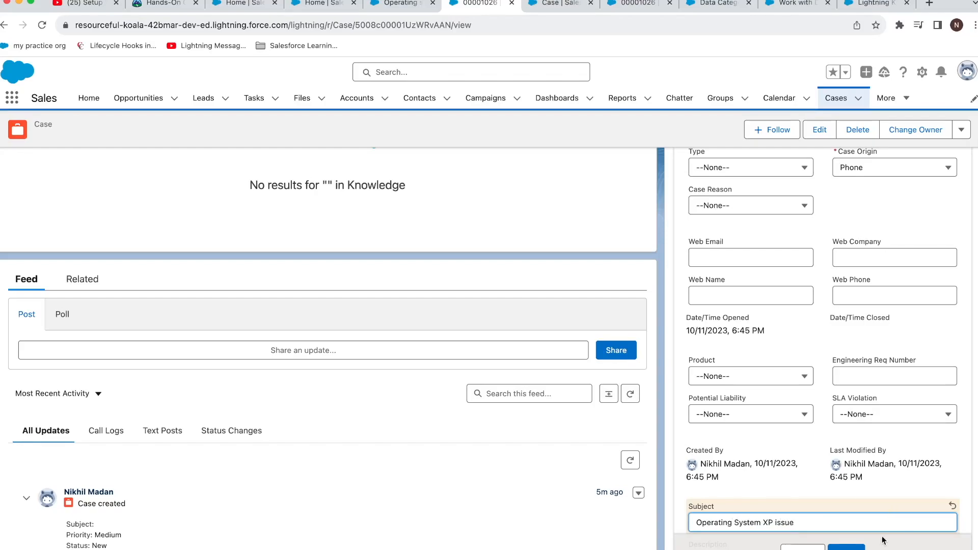
click(846, 547)
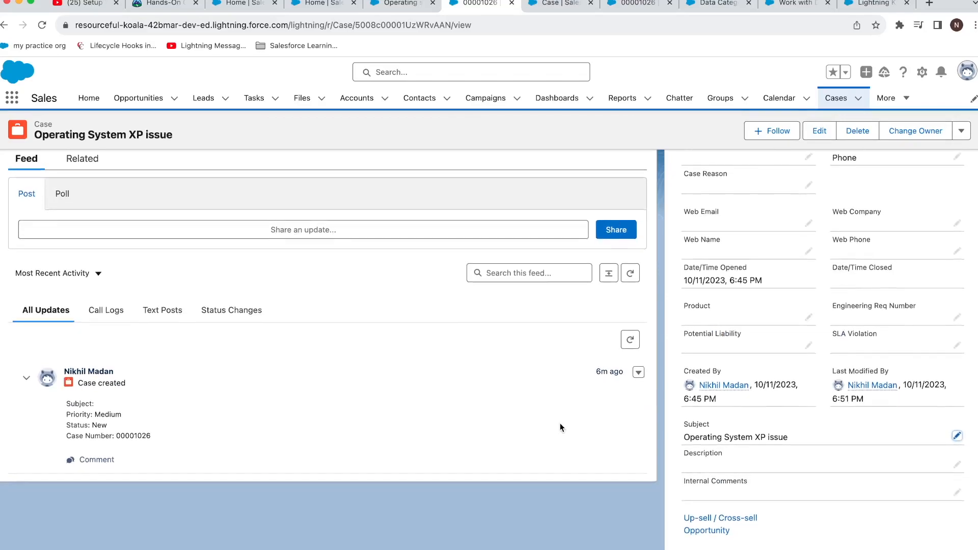
scroll(523, 402, up, 5)
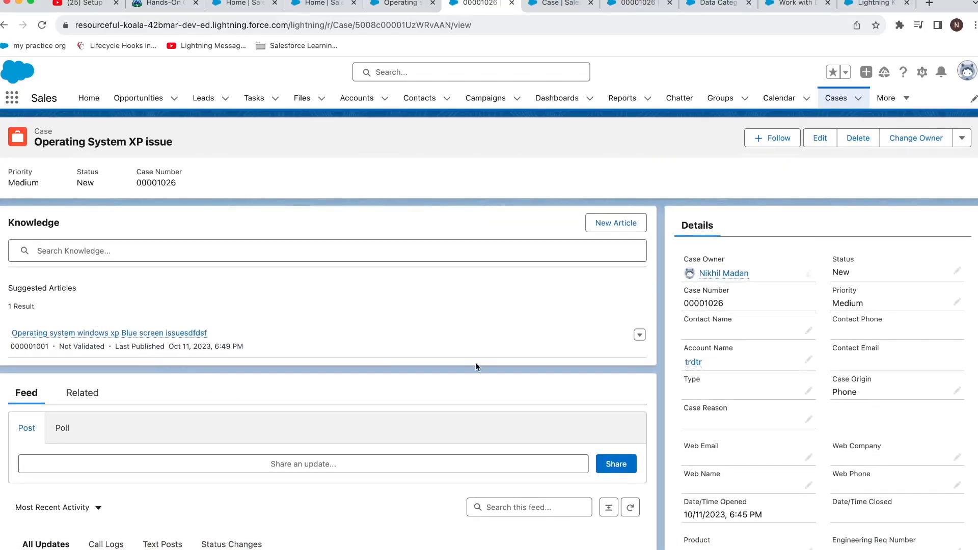
scroll(478, 361, down, 4)
scroll(615, 416, up, 2)
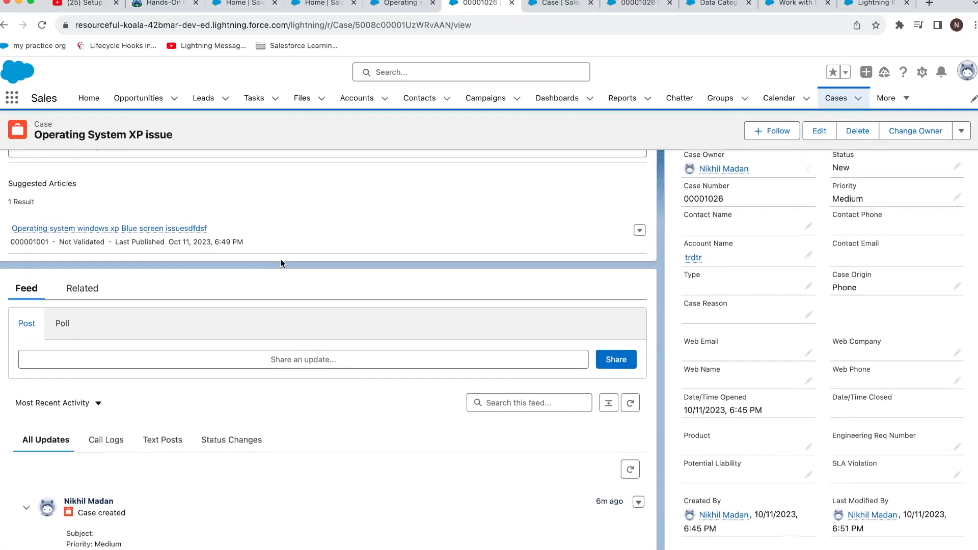
scroll(214, 241, up, 2)
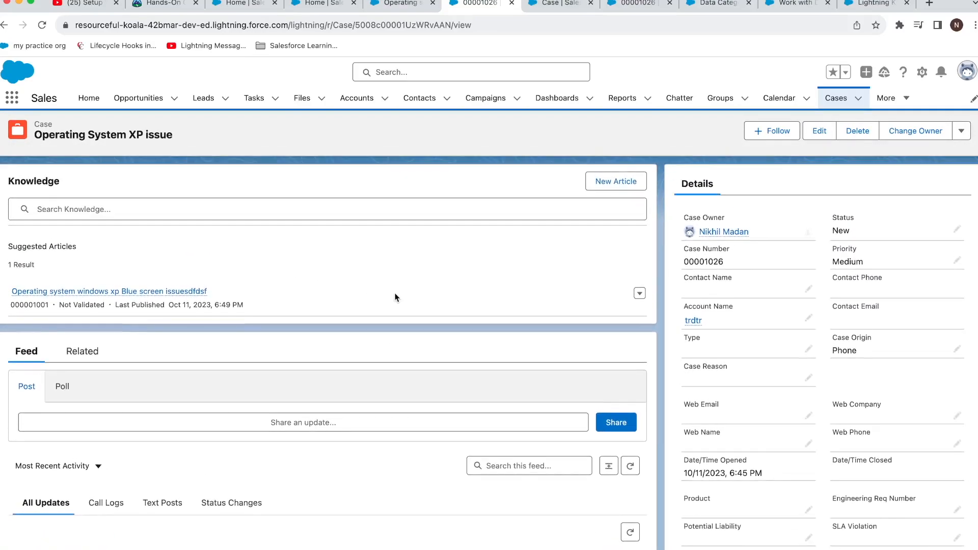
scroll(396, 291, down, 4)
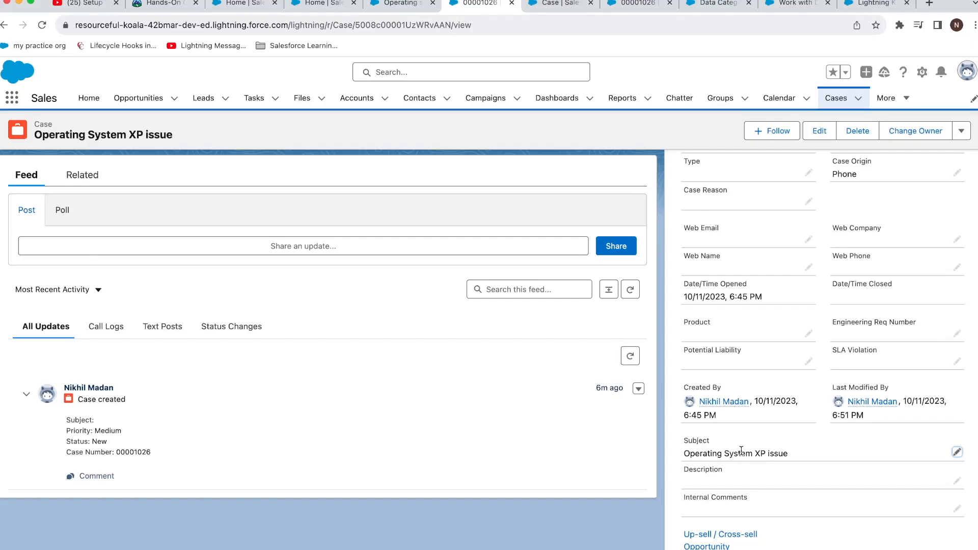
scroll(161, 252, up, 3)
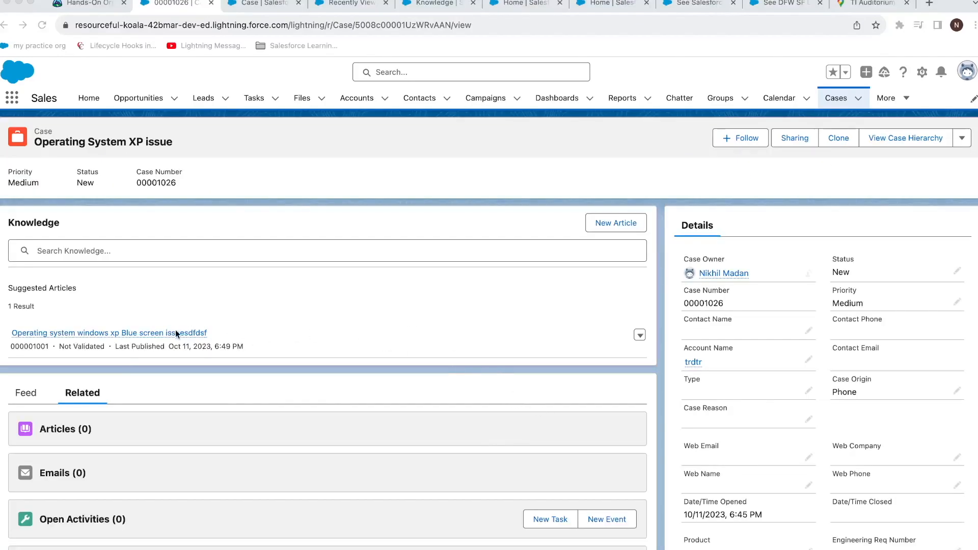
Step: Attach the suggested Windows XP blue screen article to case 00001026
click(640, 336)
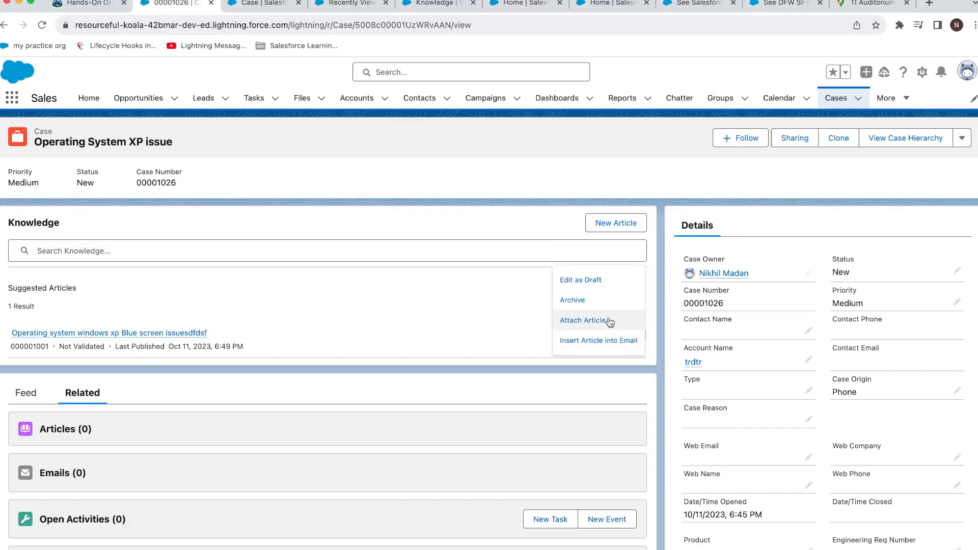
click(610, 321)
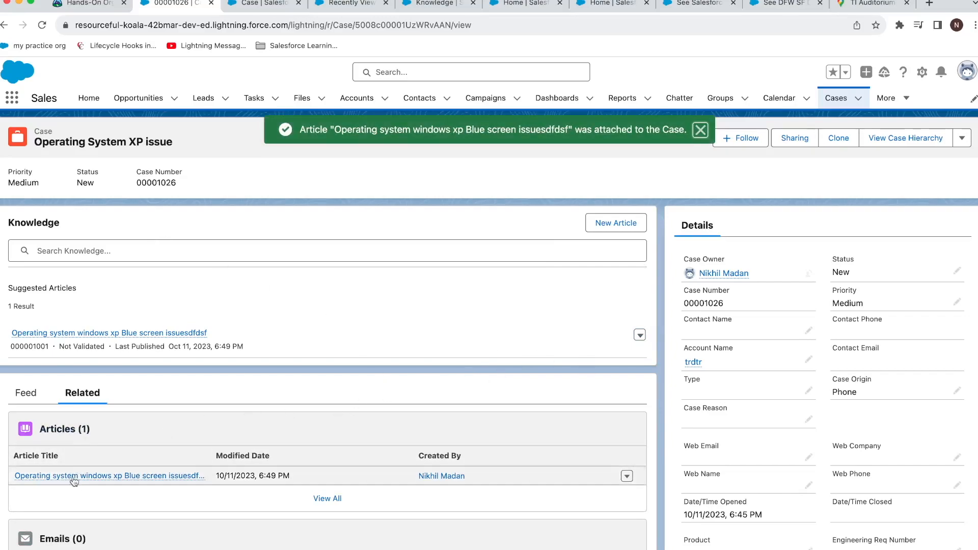
click(266, 7)
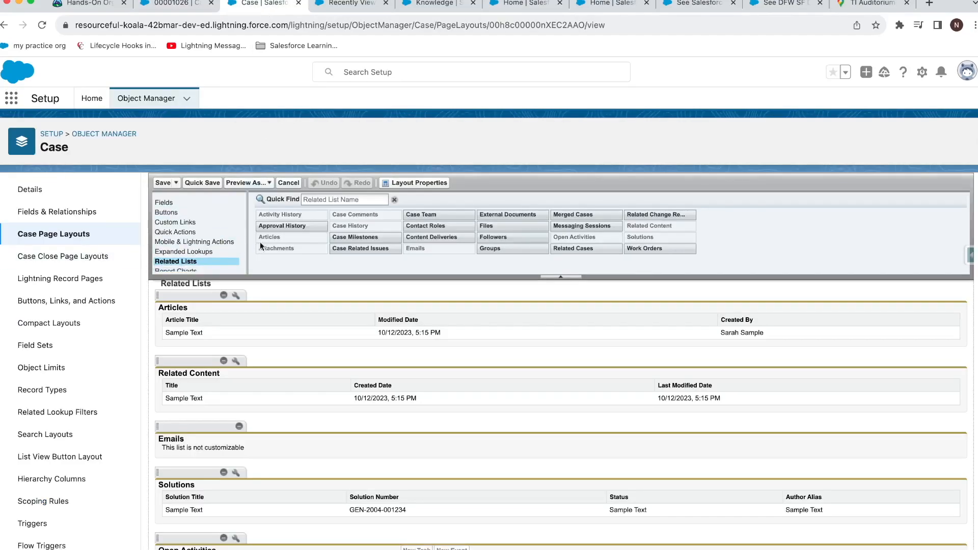
click(181, 8)
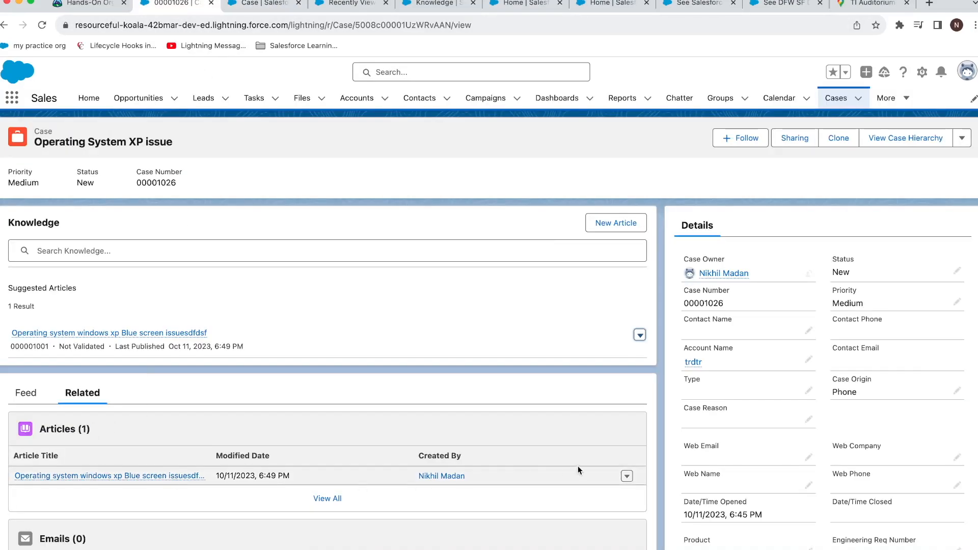
Step: Detach the attached article, reattach the suggested one, and show the case feed
click(627, 477)
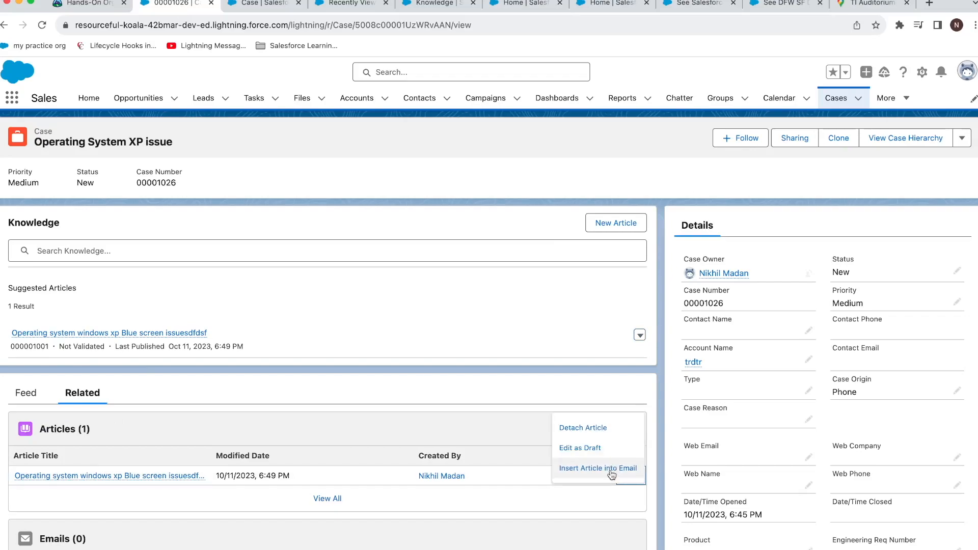
click(610, 438)
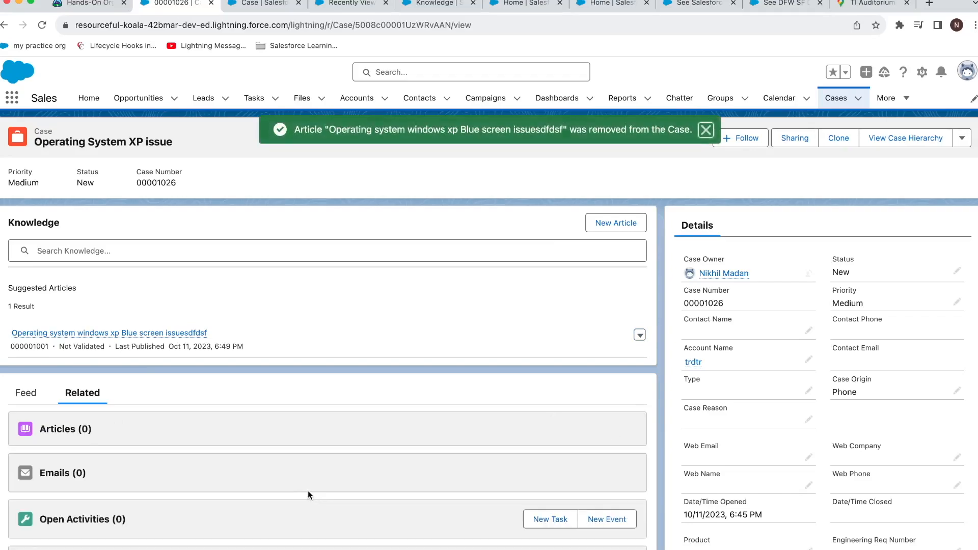
click(640, 335)
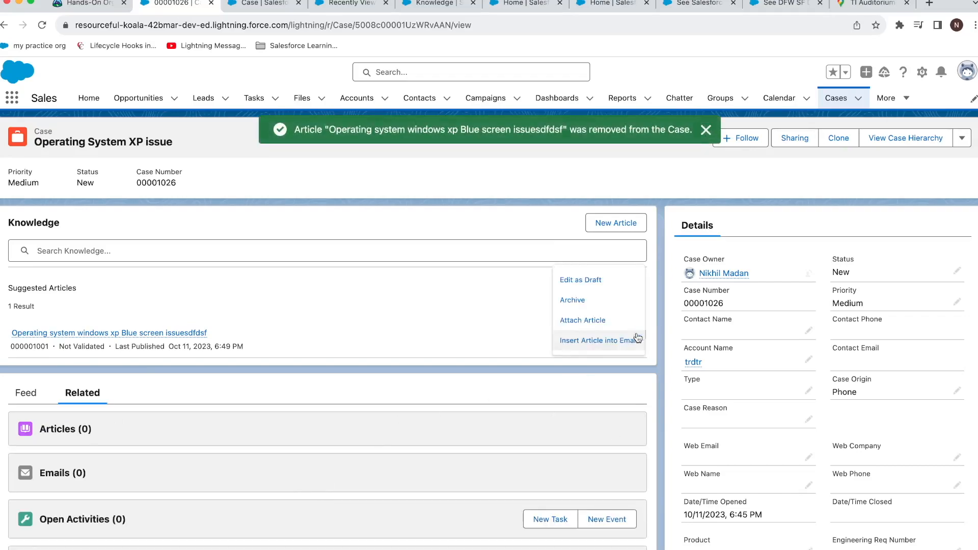
click(609, 321)
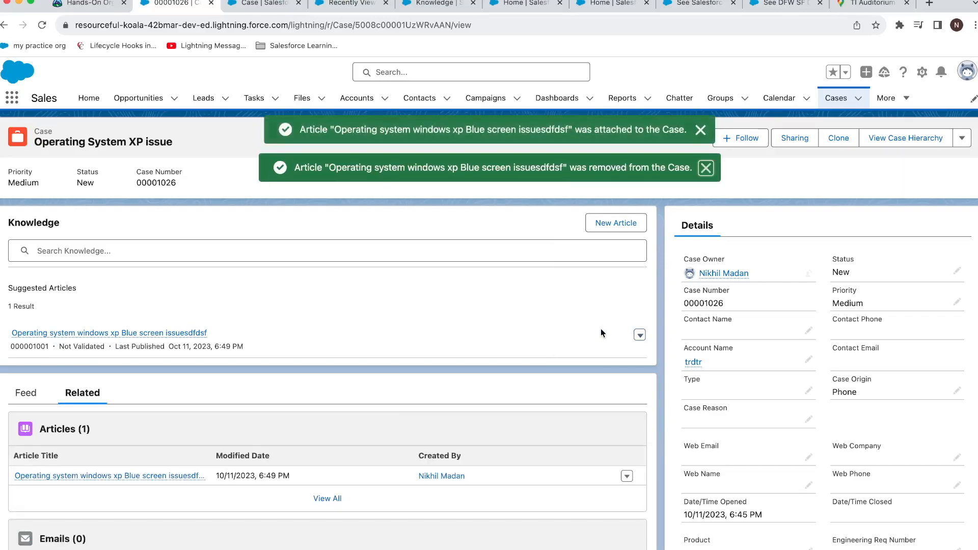
click(39, 396)
scroll(93, 406, down, 2)
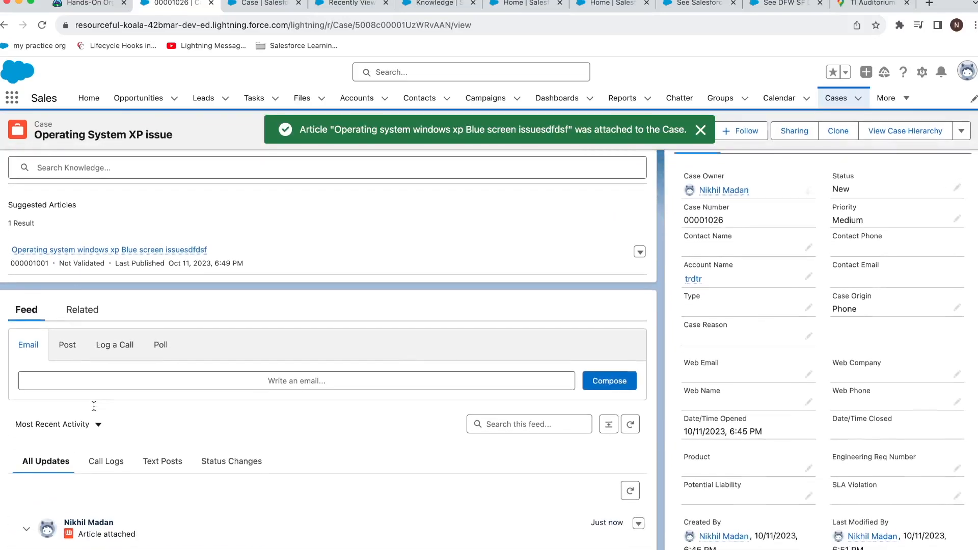
Step: Start a new email on the case with the cursor in its body
click(244, 380)
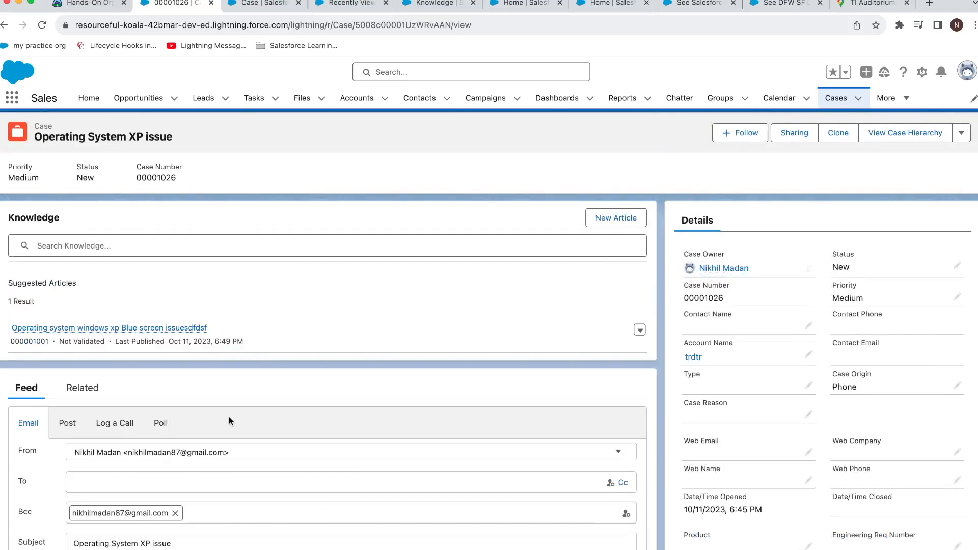
scroll(229, 417, down, 5)
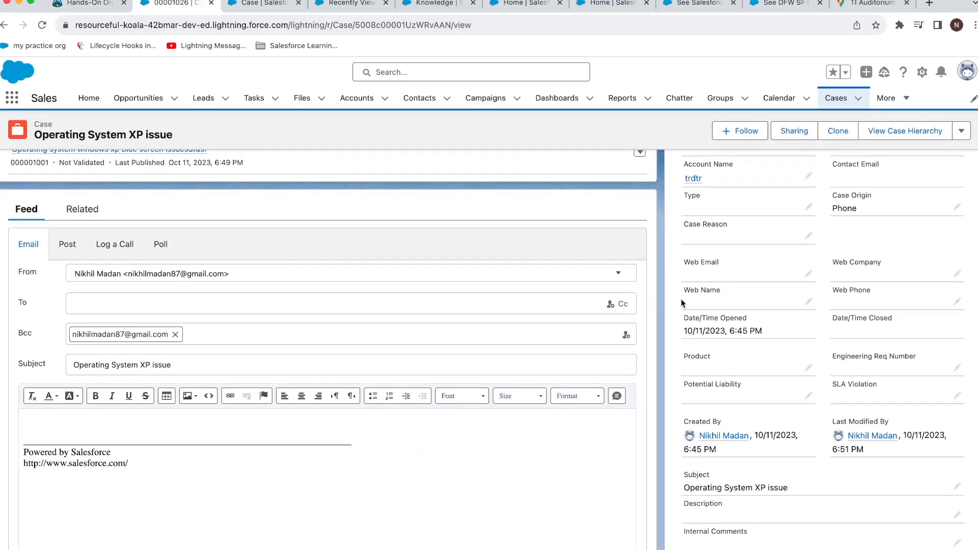
click(163, 438)
scroll(517, 353, up, 5)
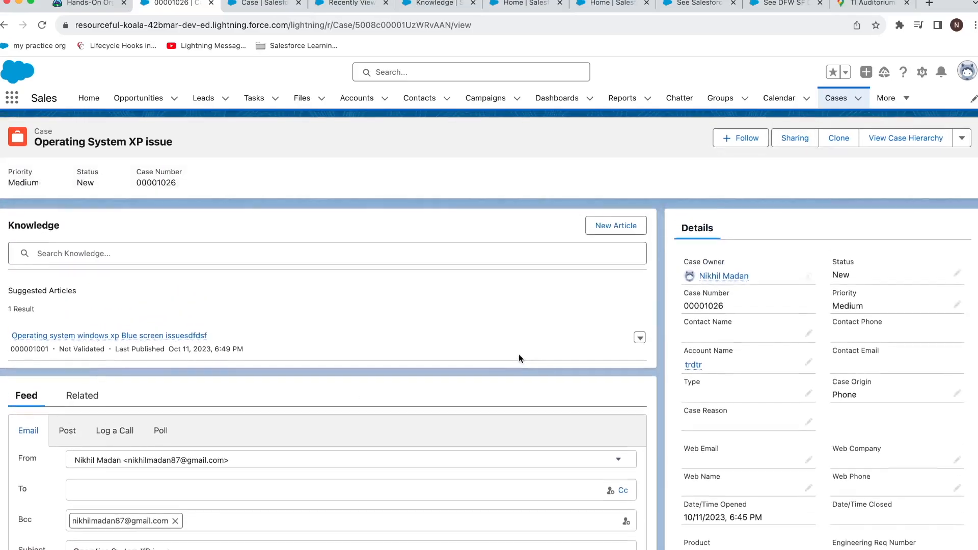
Step: Insert the suggested article's Title and Summary into the email, then view the channel mappings
click(640, 335)
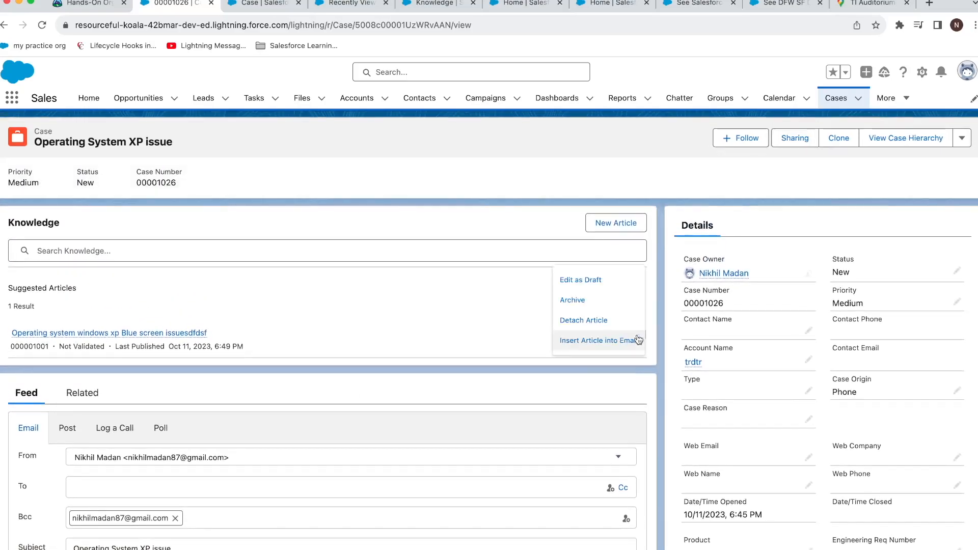
click(605, 342)
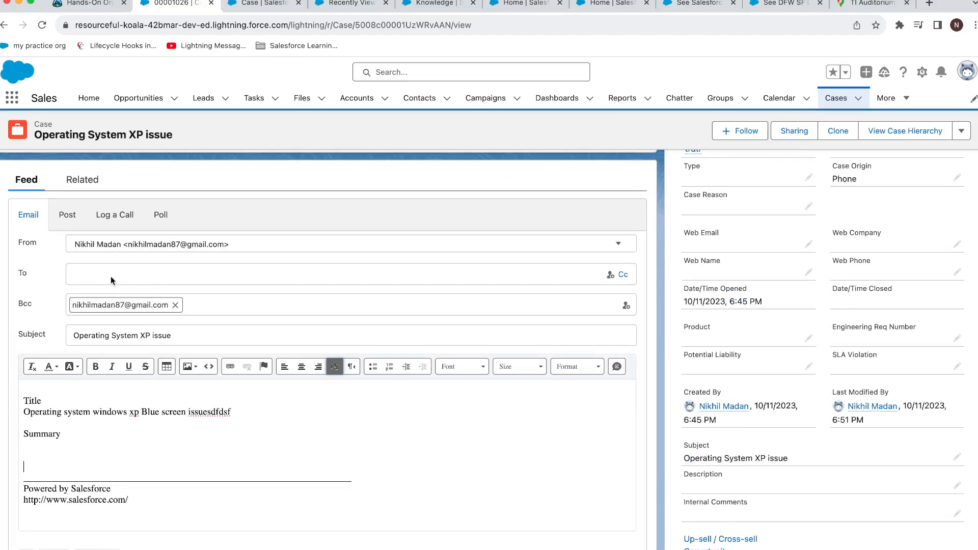
scroll(197, 339, up, 3)
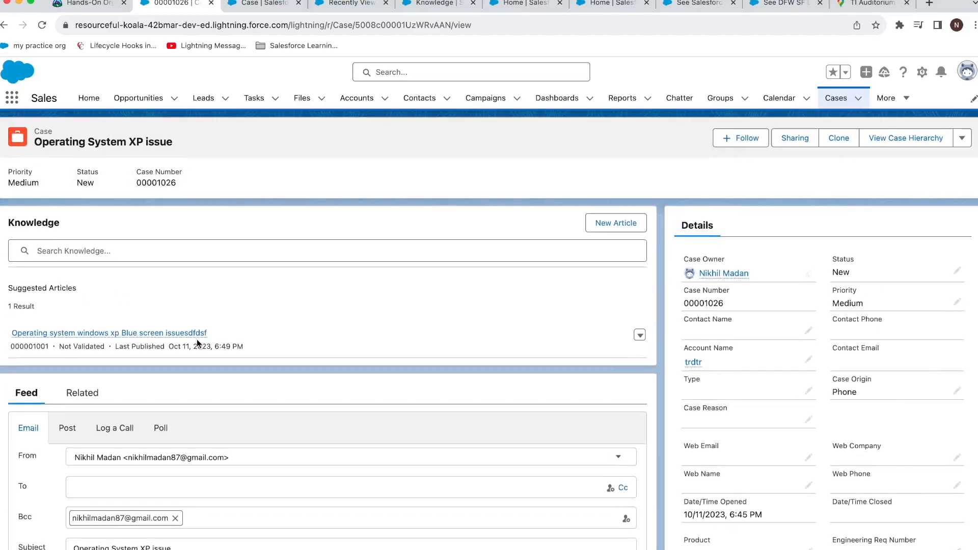
scroll(197, 338, down, 2)
scroll(596, 302, up, 3)
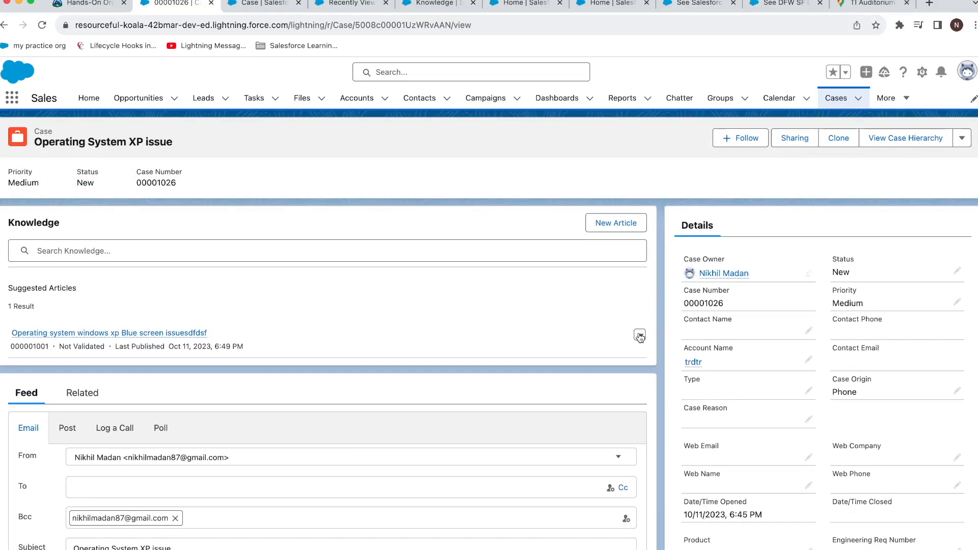
click(640, 335)
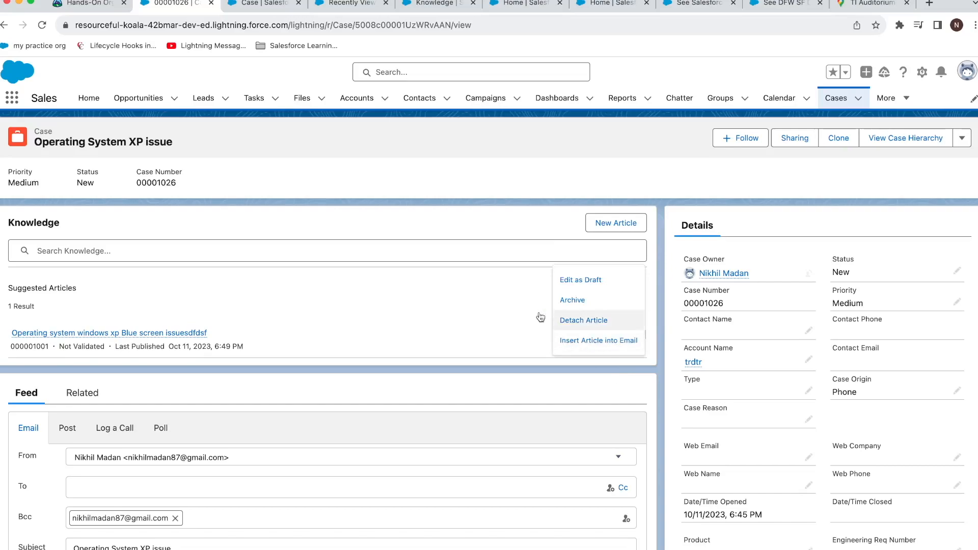
click(434, 7)
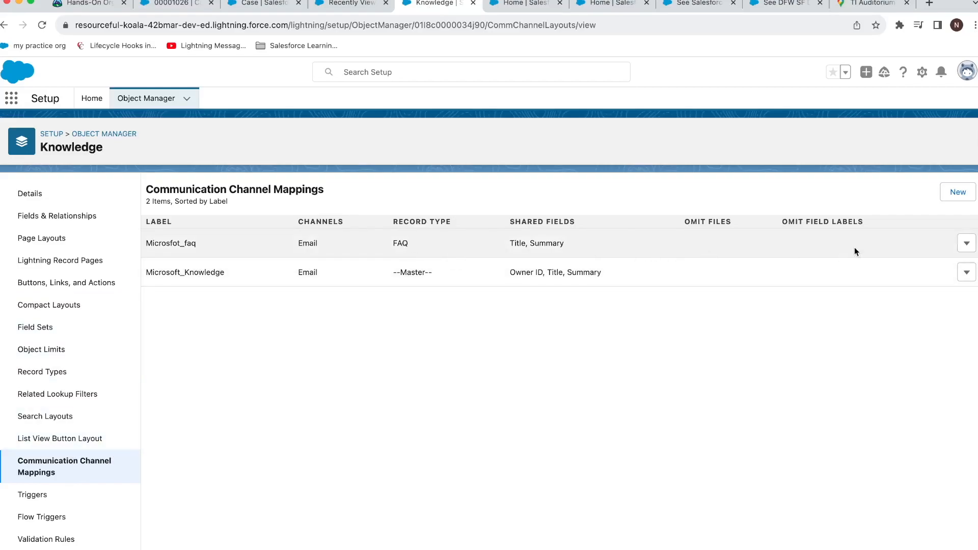
Step: Open the FAQ email mapping's edit page to review its fields, then return to the case
click(966, 243)
click(951, 275)
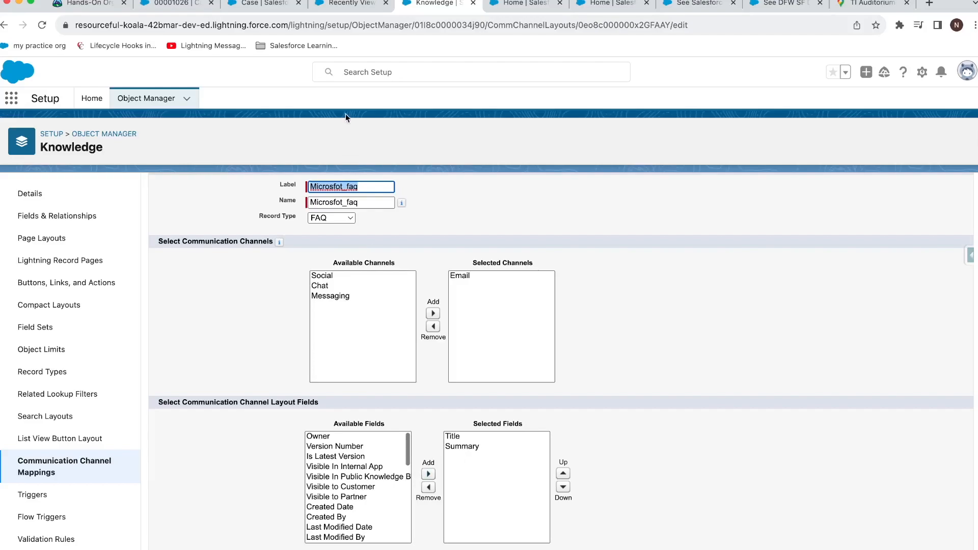
click(182, 4)
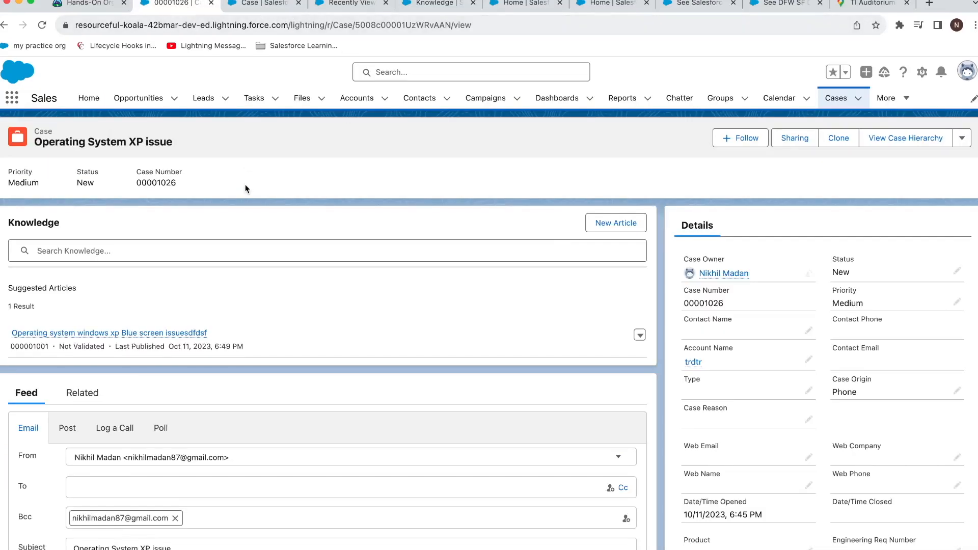
Step: Revisit the setup, Knowledge and case email tabs, then switch to the DEMO agenda slide
scroll(245, 185, down, 7)
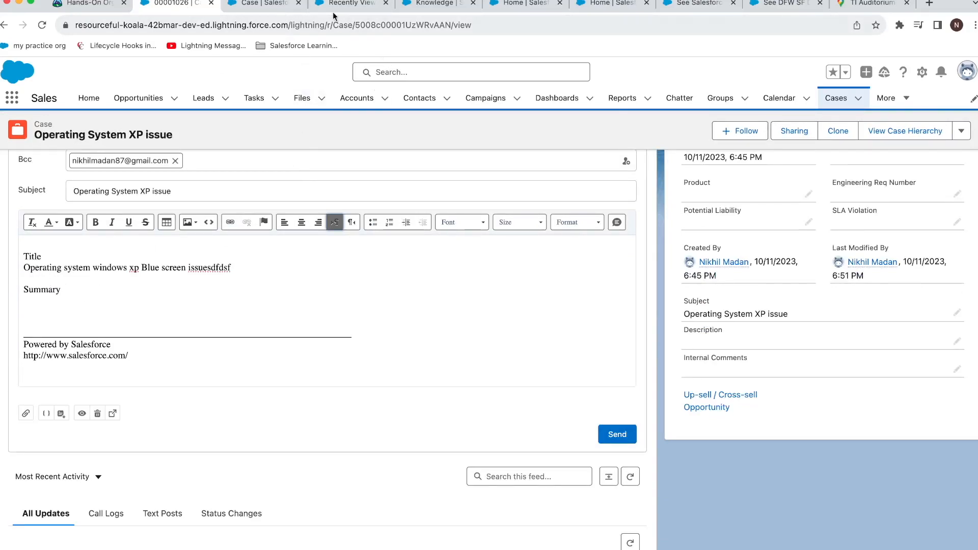
click(270, 4)
click(351, 4)
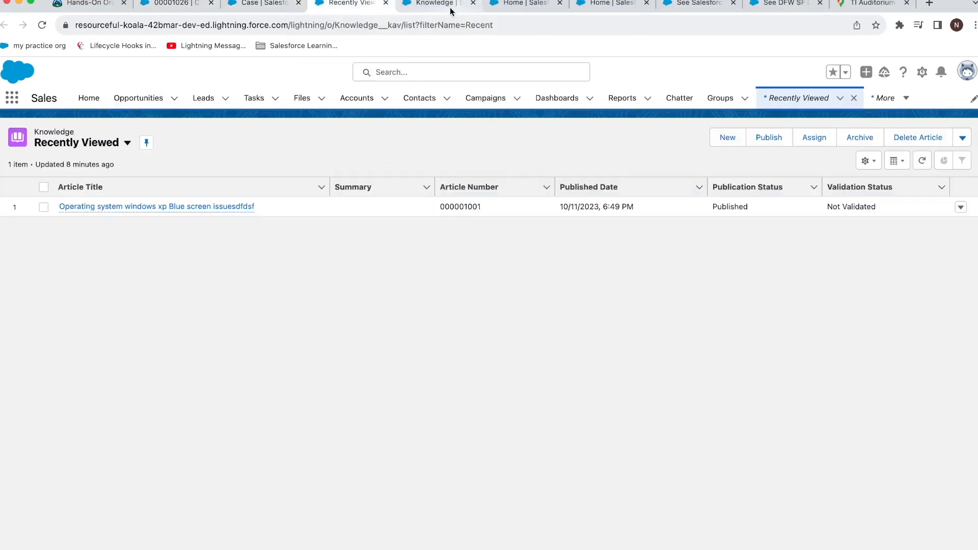
click(449, 9)
click(174, 3)
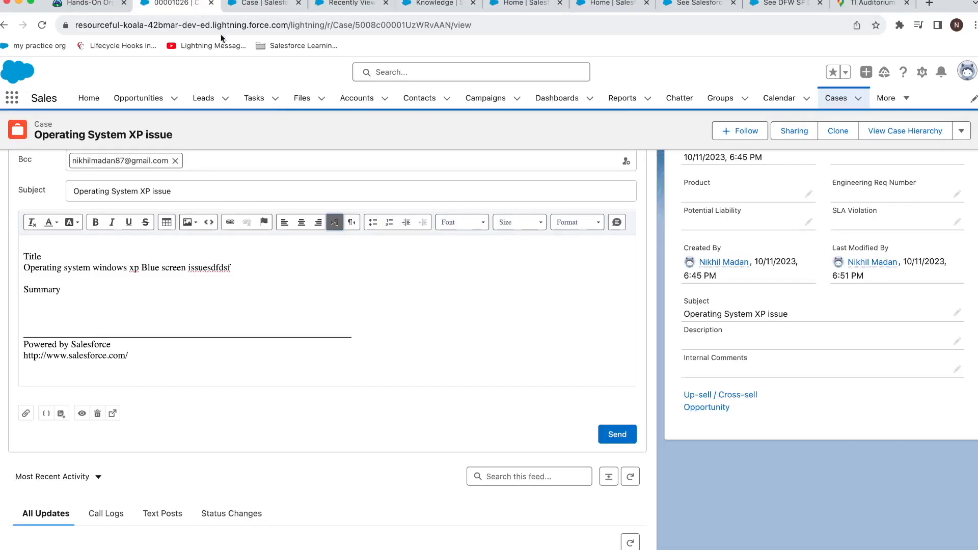
scroll(535, 244, up, 5)
click(640, 294)
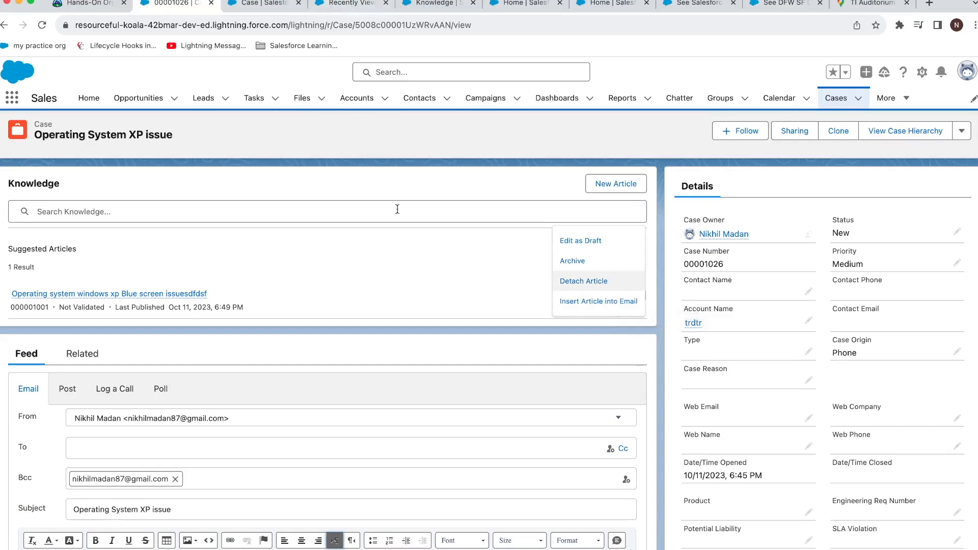
key(super+Tab)
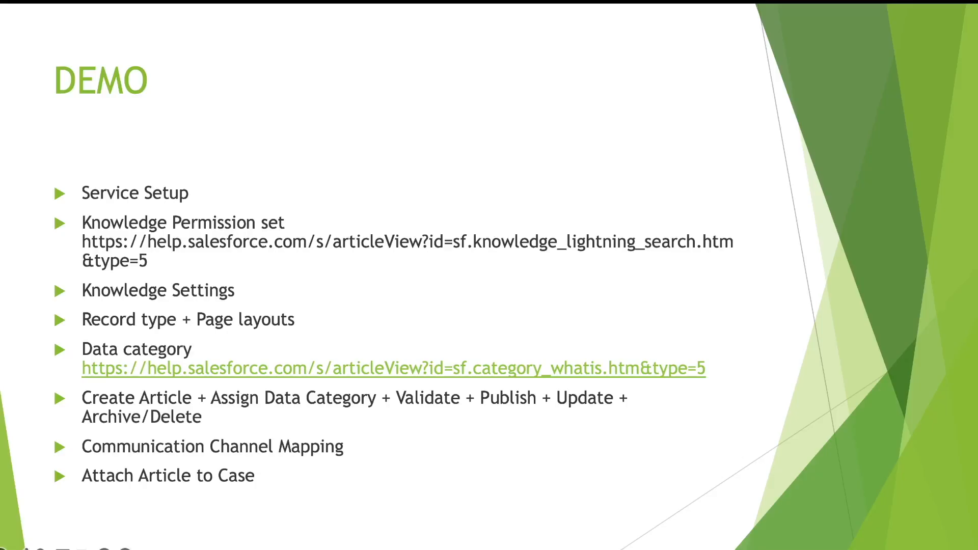
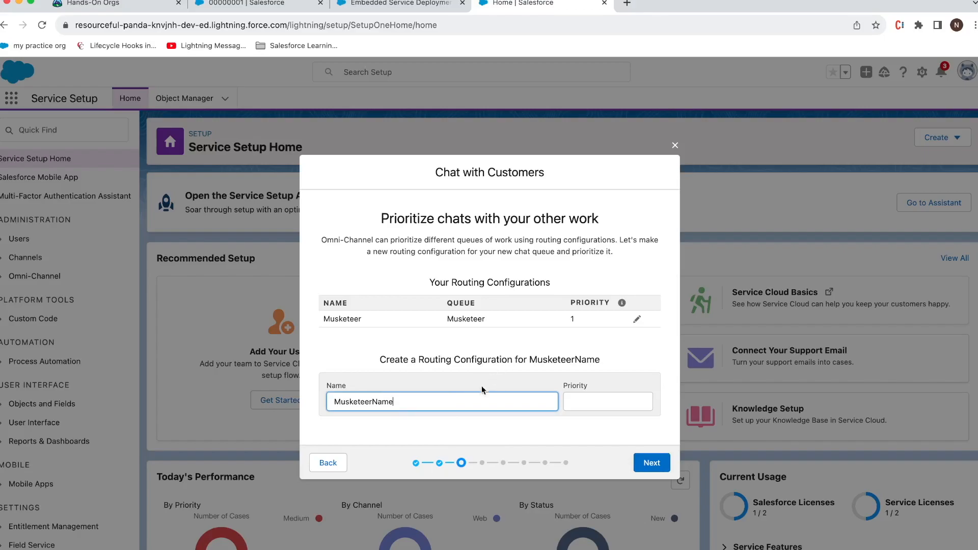
Step: Give the chat routing configuration priority 1
click(660, 468)
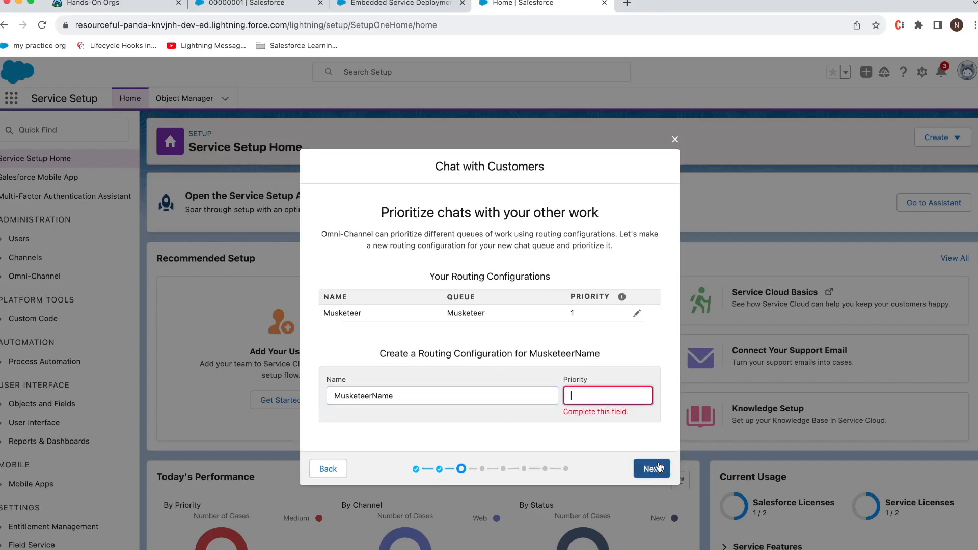
text(1)
click(648, 461)
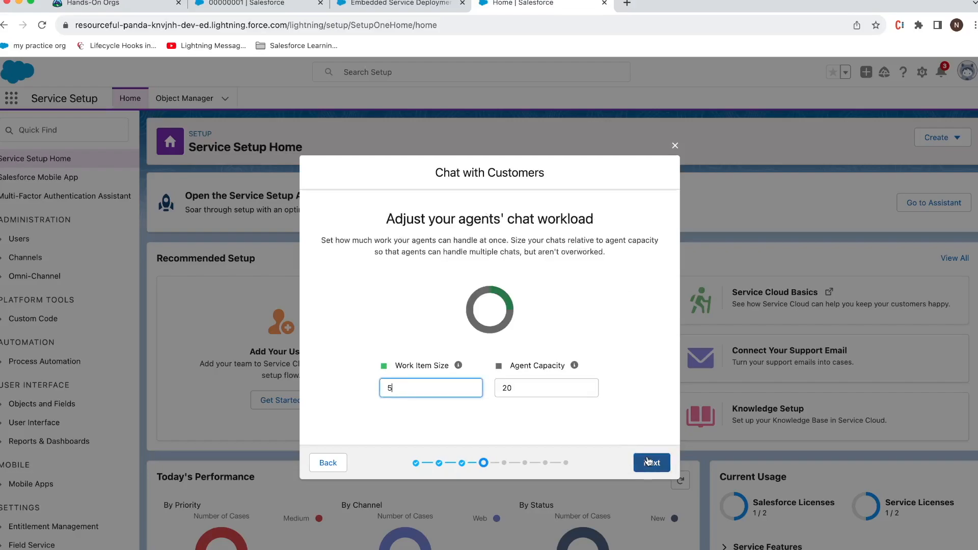
Step: Set chat workload to work item size 1 and agent capacity 10
click(465, 387)
text(1)
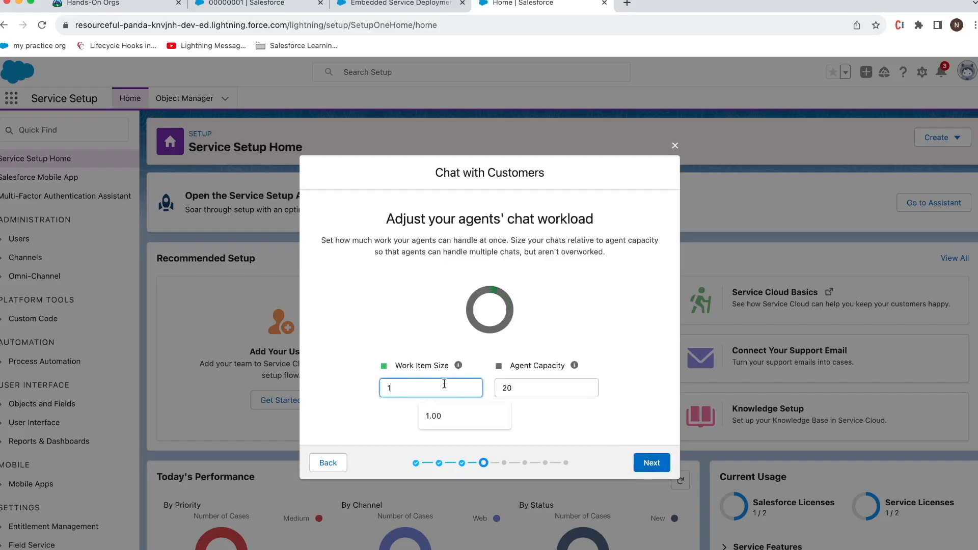
double_click(537, 387)
text(10)
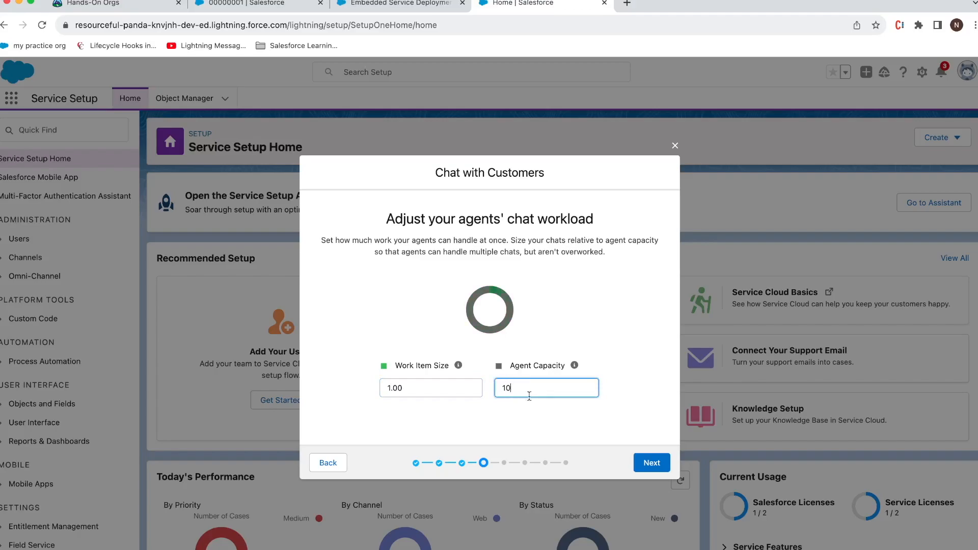
click(637, 463)
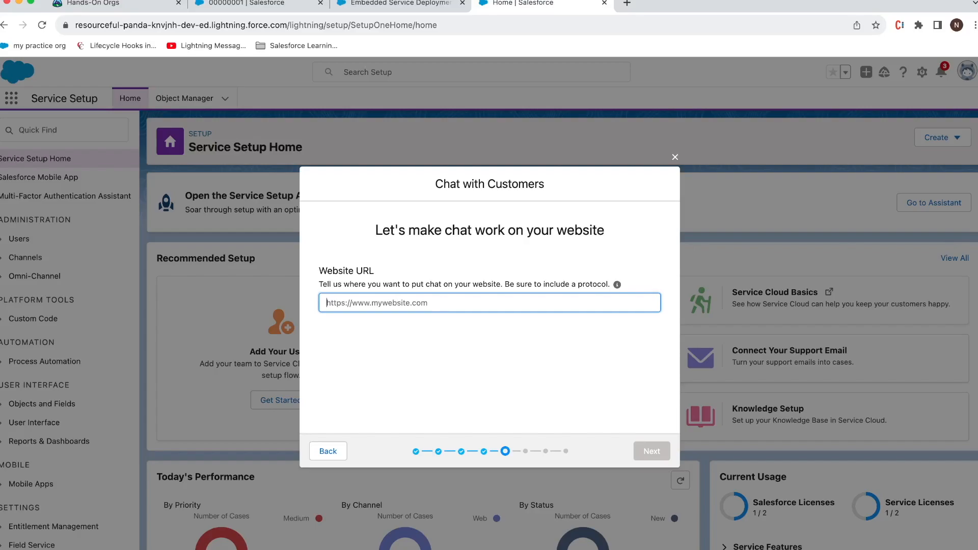
drag(977, 240, 444, 174)
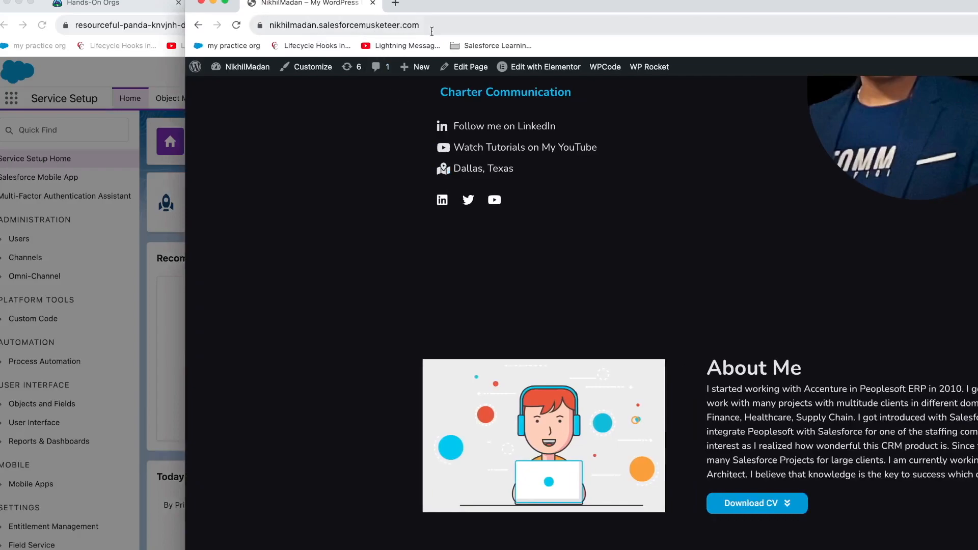
drag(462, 6, 977, 91)
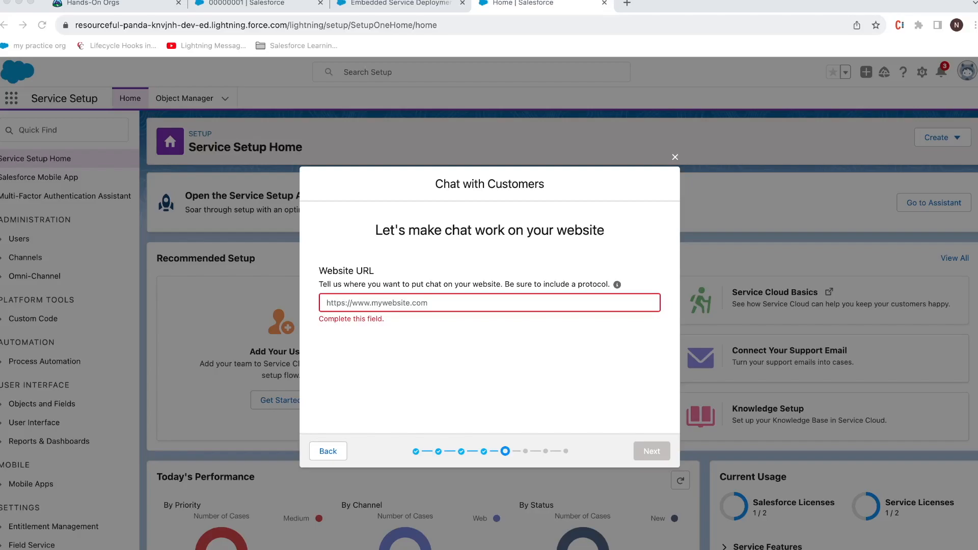
click(568, 298)
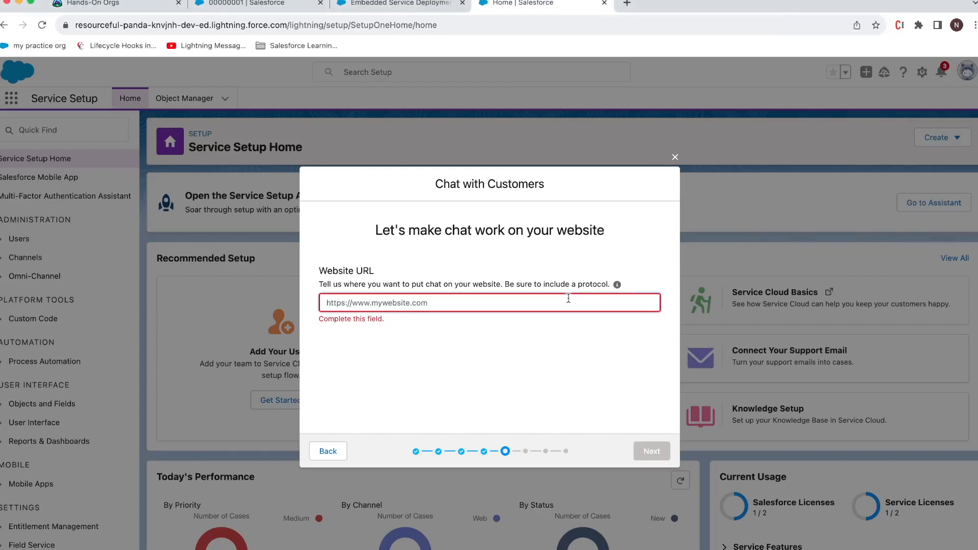
key(super+v)
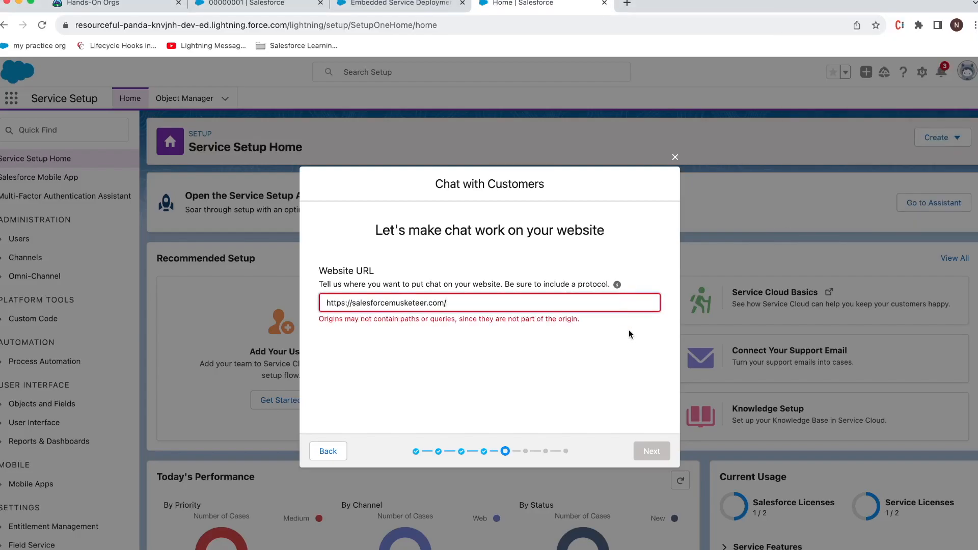
key(BackSpace)
click(655, 453)
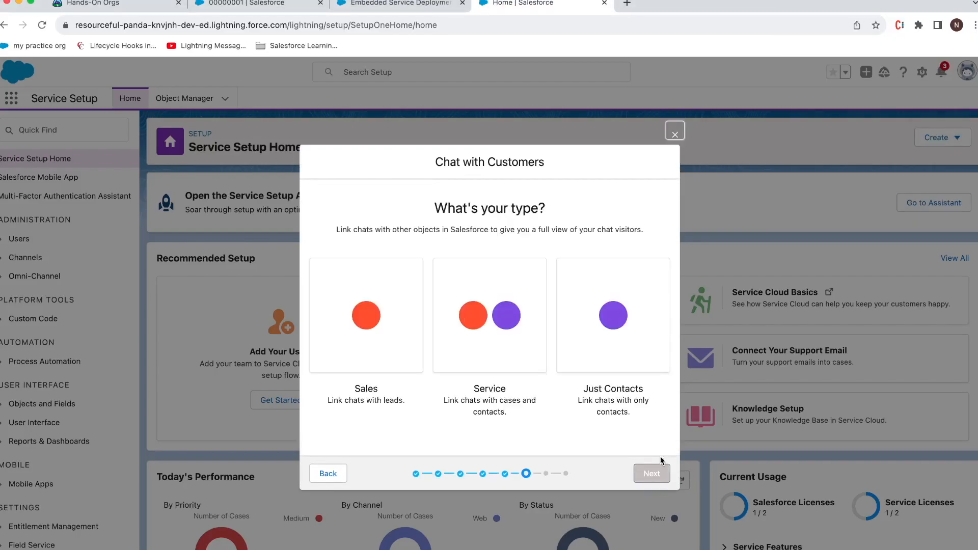
Step: Choose the Service chat type, leave offline support off, and copy the code snippet
click(504, 366)
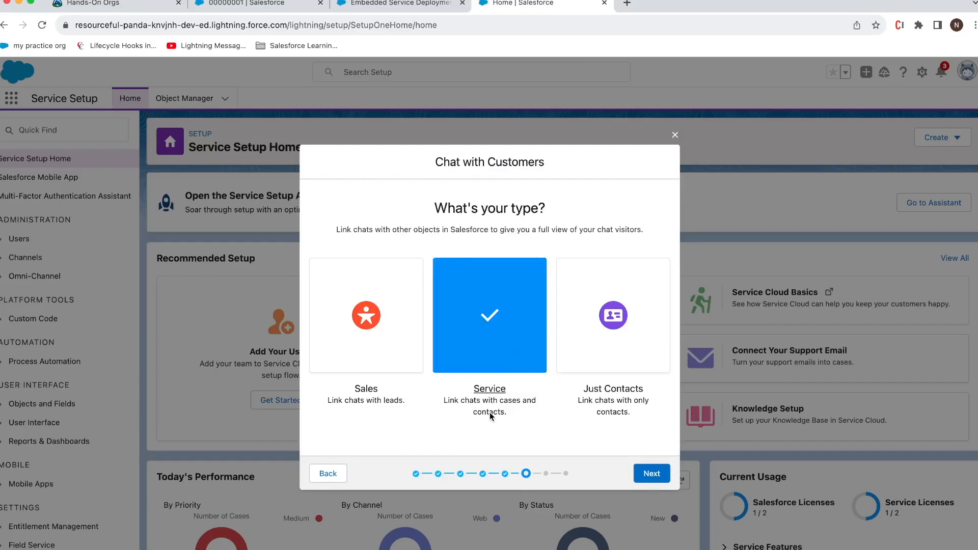
click(644, 468)
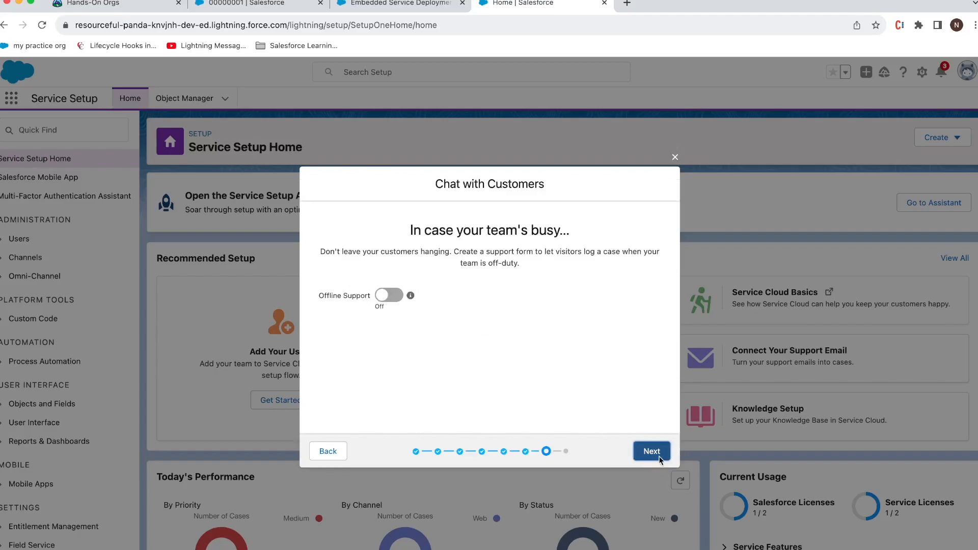
click(657, 456)
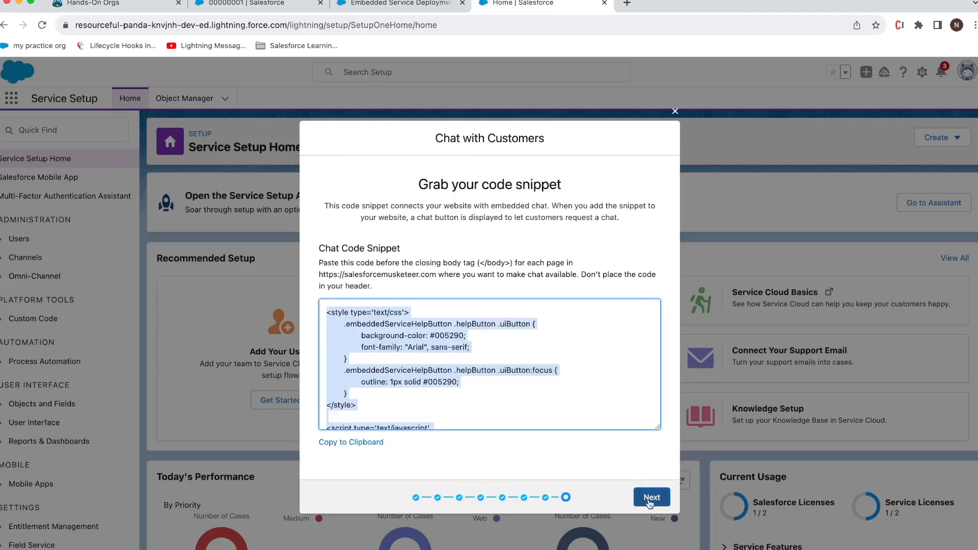
click(370, 442)
click(651, 496)
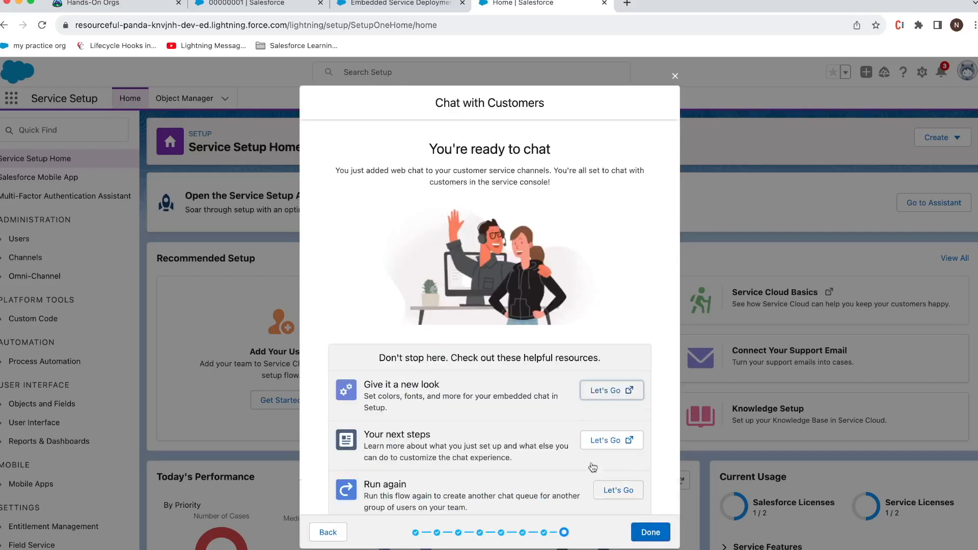
Step: Rebrand the chat with primary colour #A41C1C (dark red) and secondary #0D8B4E (green), then save
click(608, 392)
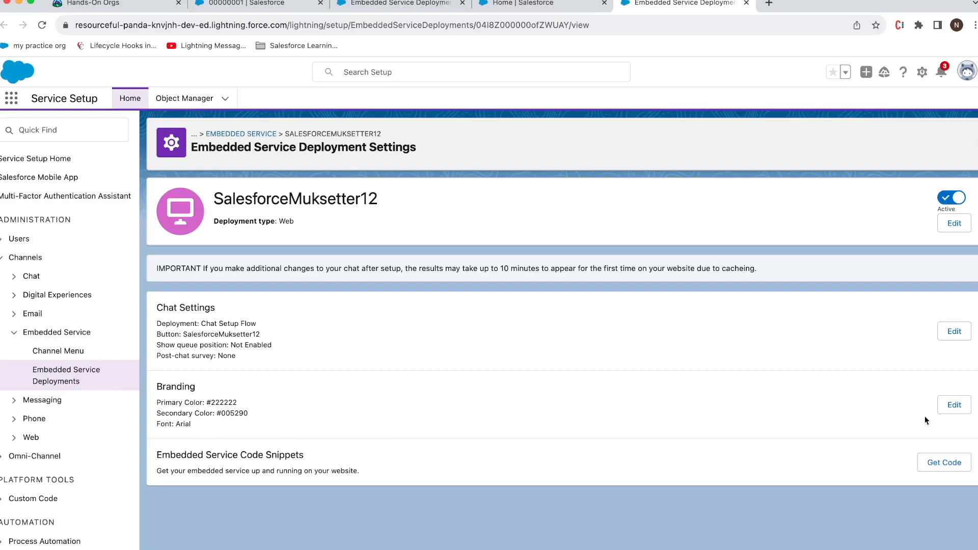
click(961, 409)
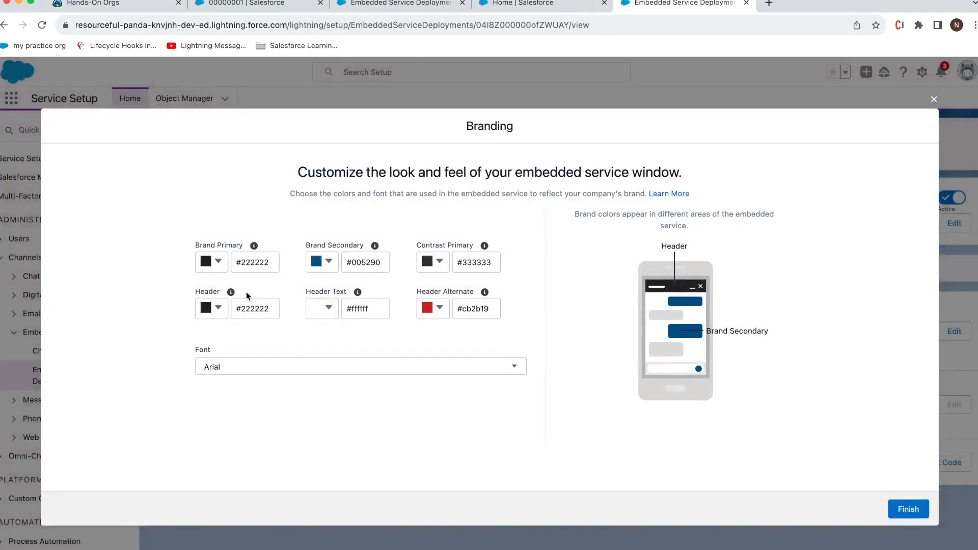
click(220, 262)
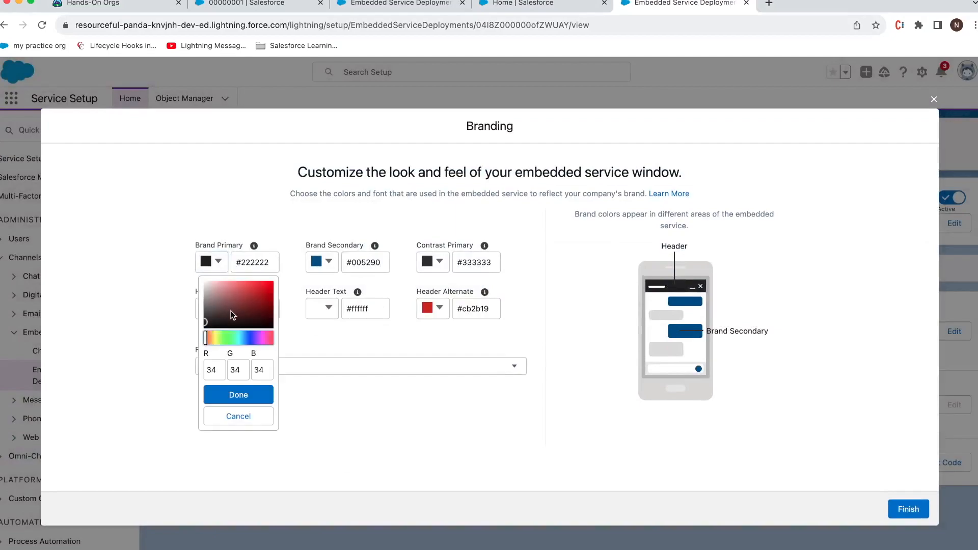
click(262, 298)
click(240, 395)
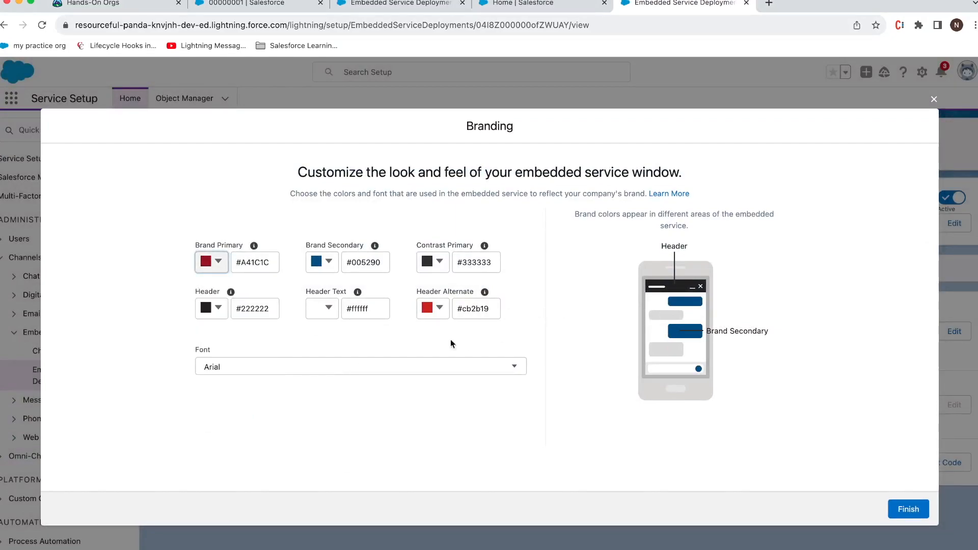
click(329, 263)
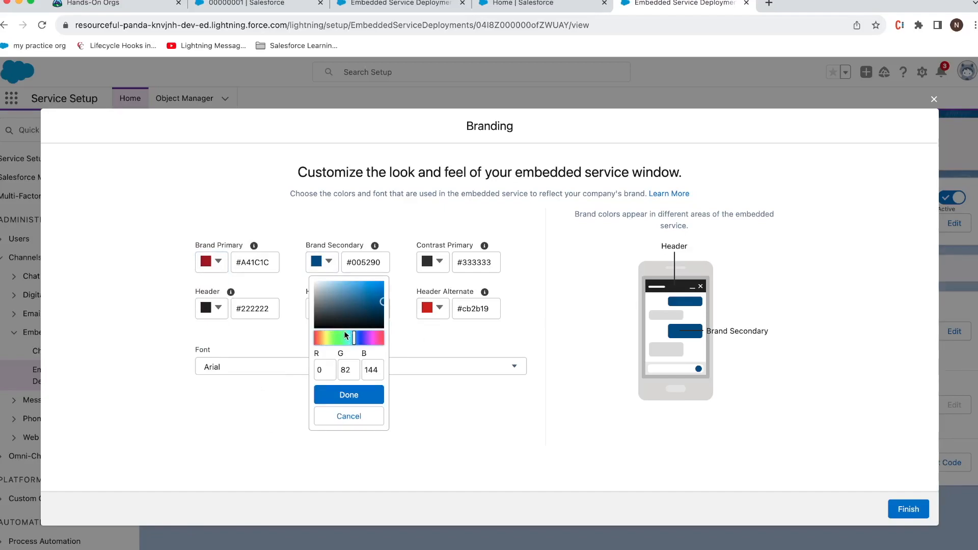
drag(348, 334, 343, 338)
click(378, 302)
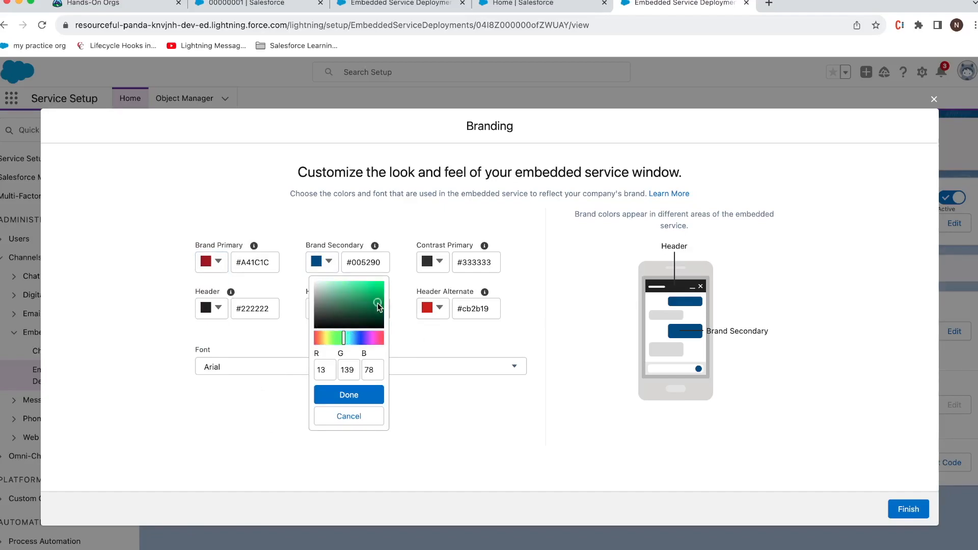
click(369, 402)
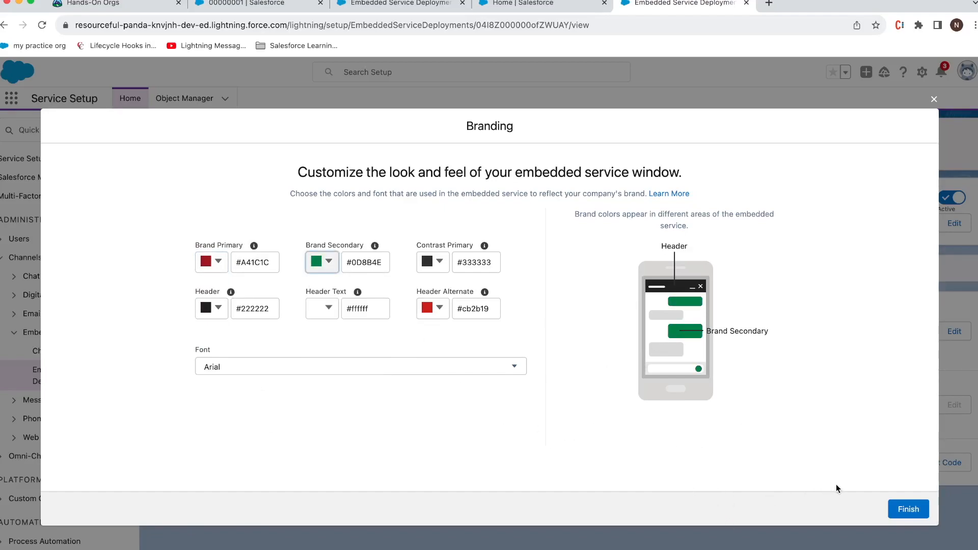
click(906, 510)
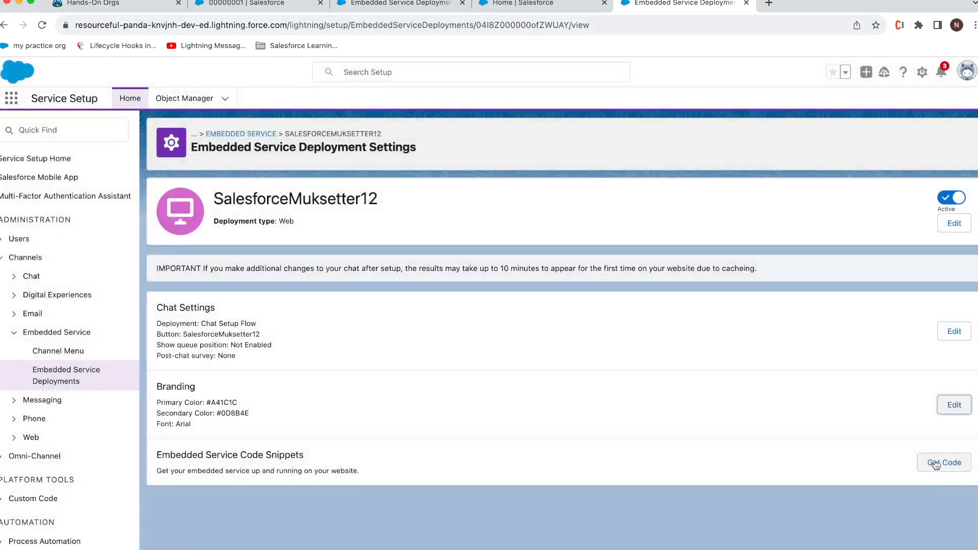
Step: Copy the embedded chat code snippet and bring the WordPress site window full screen
click(944, 462)
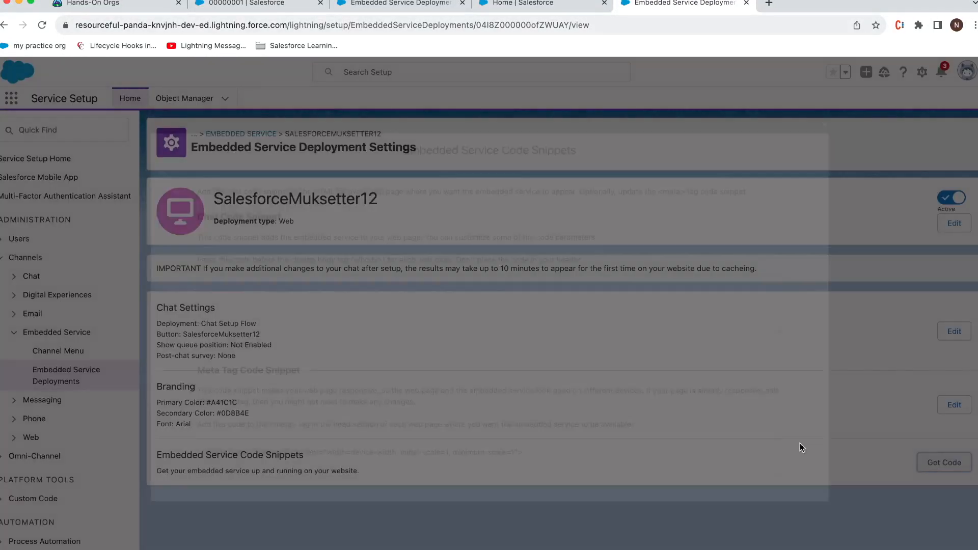
click(249, 346)
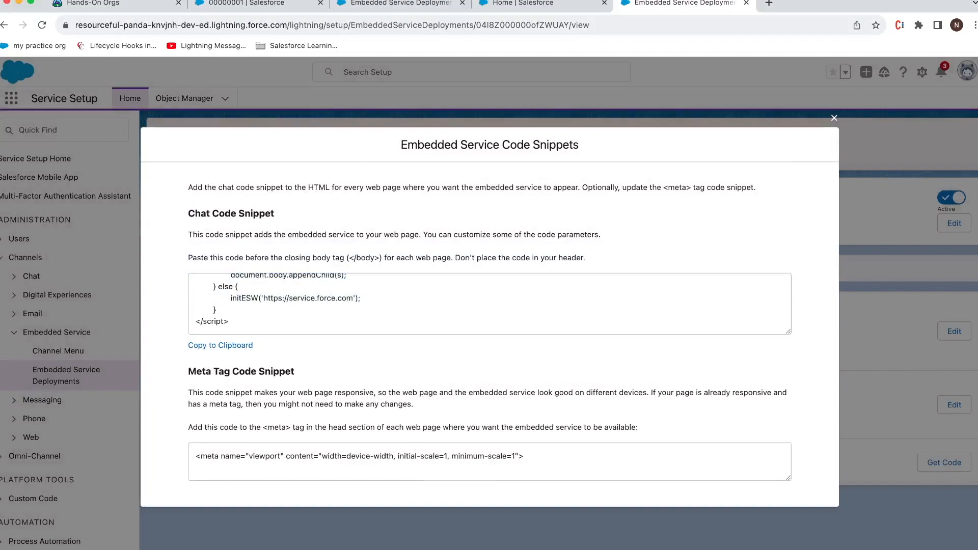
drag(977, 176, 464, 75)
double_click(464, 75)
Step: Open the site's WordPress admin dashboard by appending /admin to its address
click(316, 28)
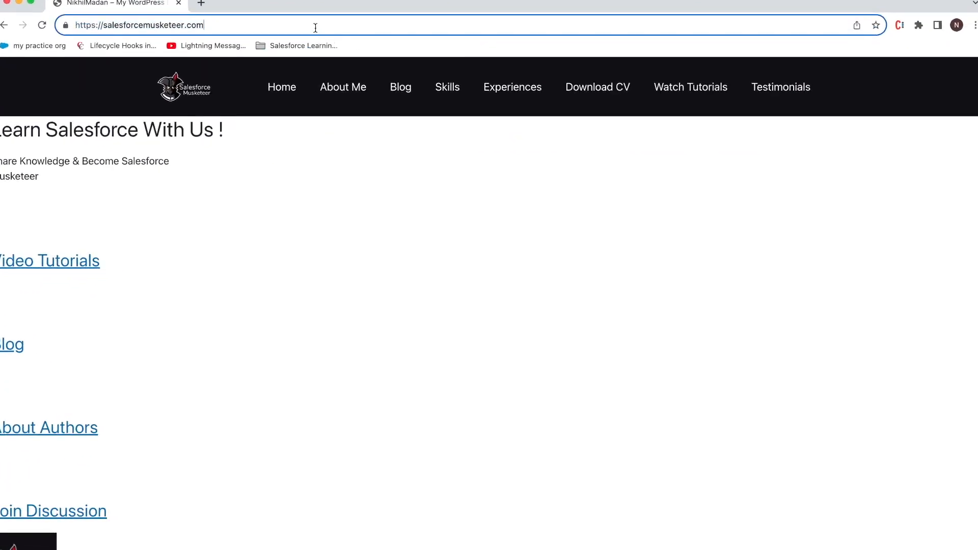
text(/SM)
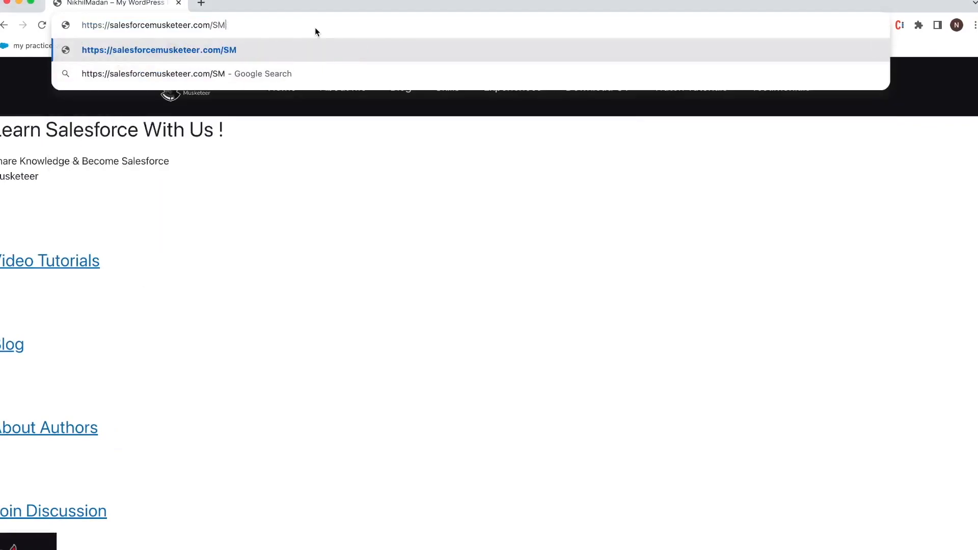
key(BackSpace)
key(BackSpace)
text(l)
key(BackSpace)
text(l)
key(BackSpace)
text(a)
key(BackSpace)
text(a)
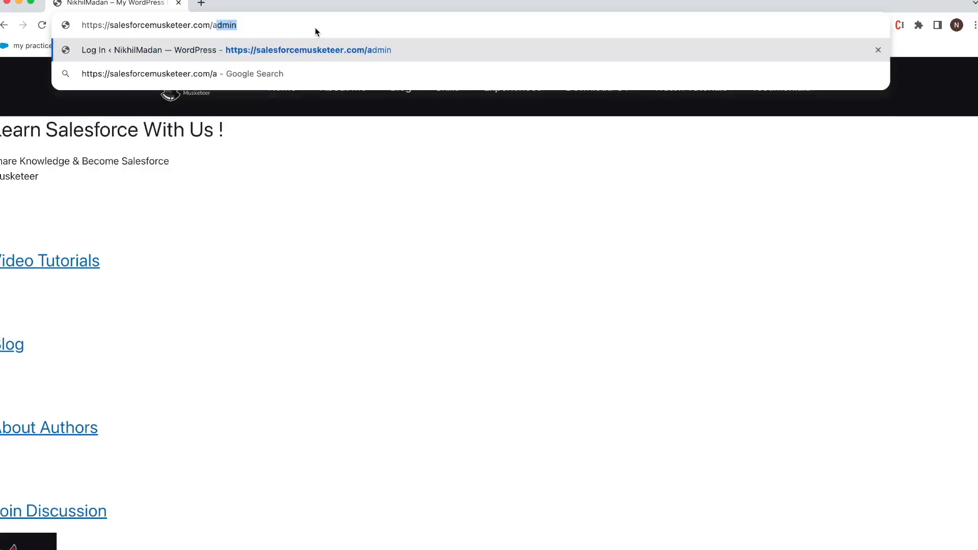
key(Return)
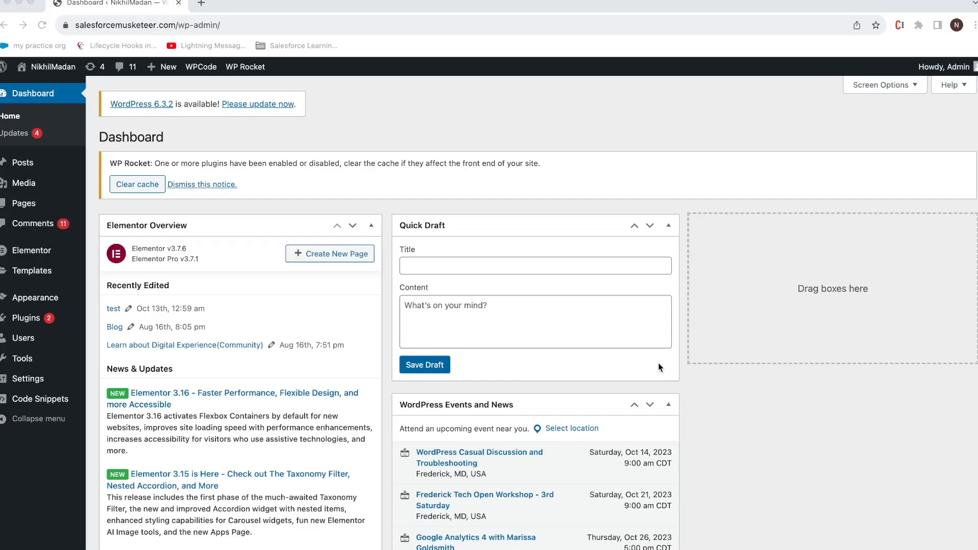
scroll(433, 316, down, 1)
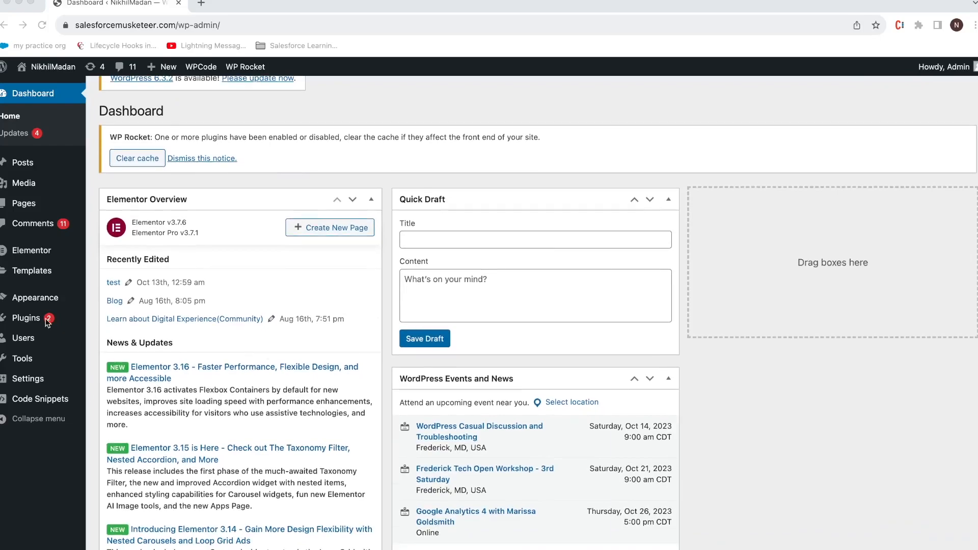
Step: Replace the 'livewebchat with Salesforce' WPCode snippet's code with the new chat code and update it
click(41, 399)
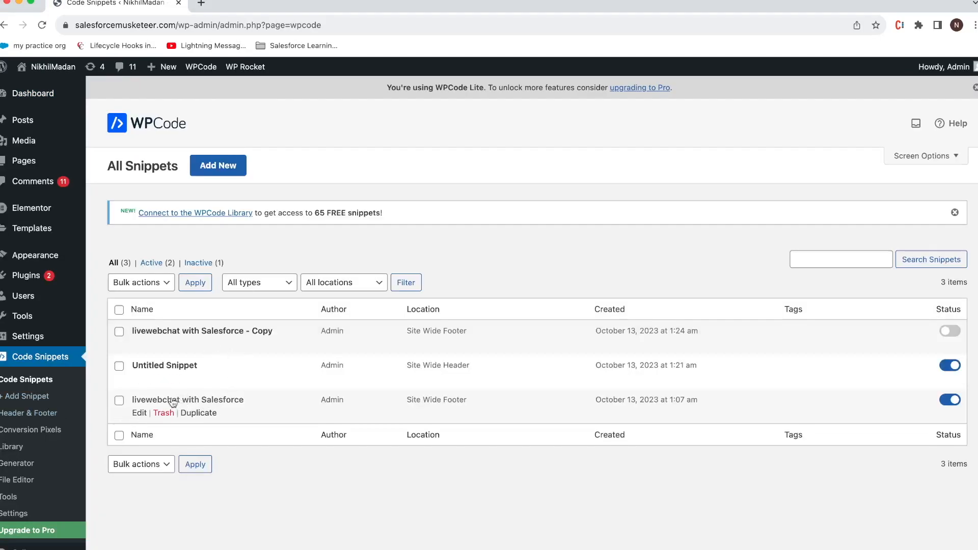
click(139, 413)
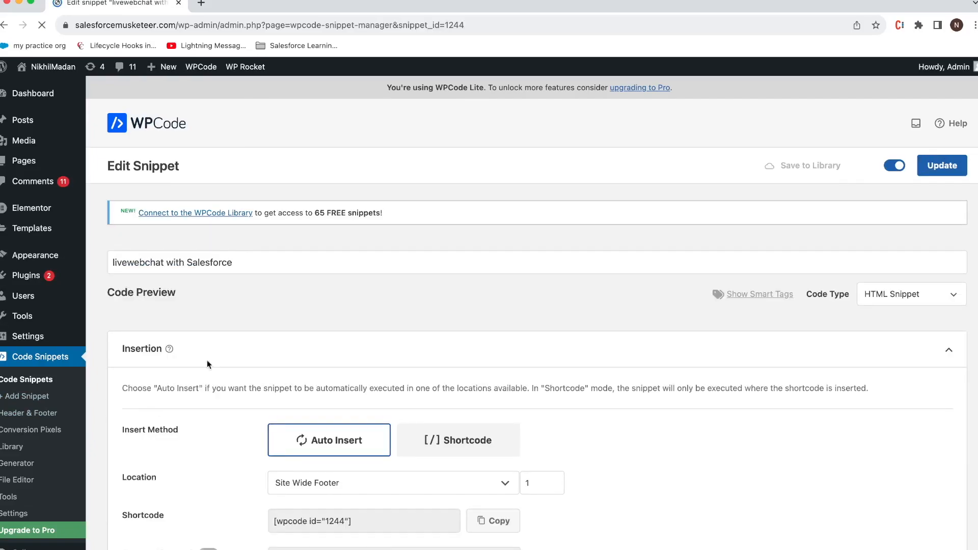
click(295, 390)
key(super+a)
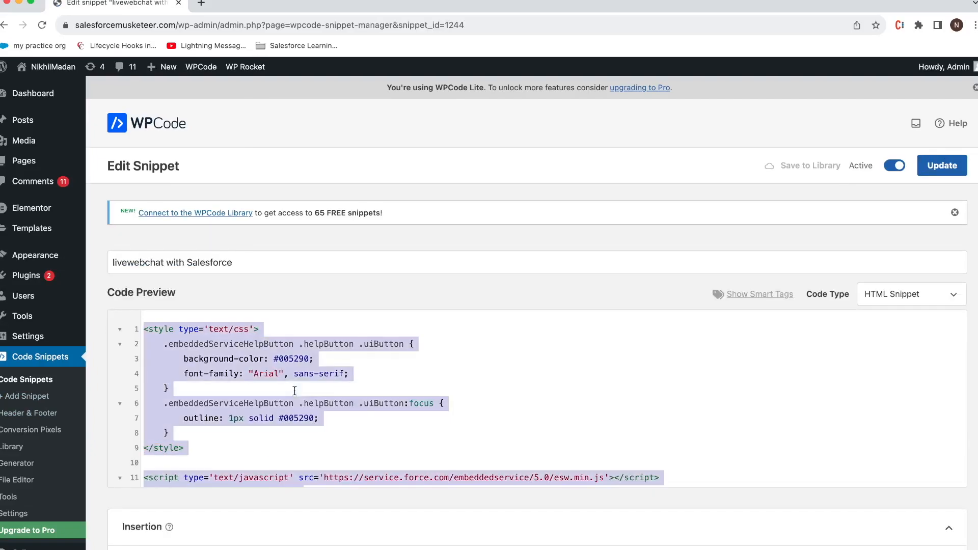
key(super+v)
click(942, 166)
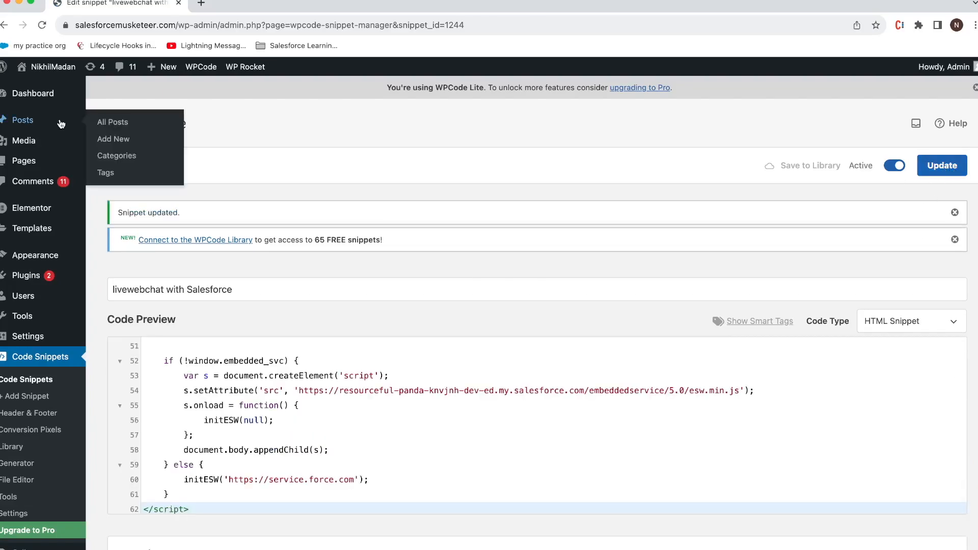
Step: Open a new browser tab and go to the admin account's profile page
click(199, 4)
click(140, 5)
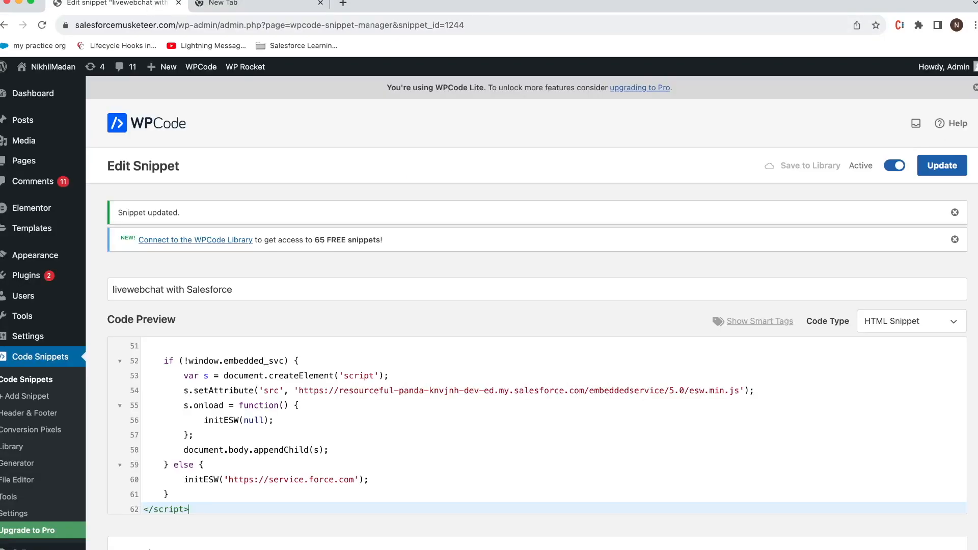
mouse_move(942, 67)
click(910, 111)
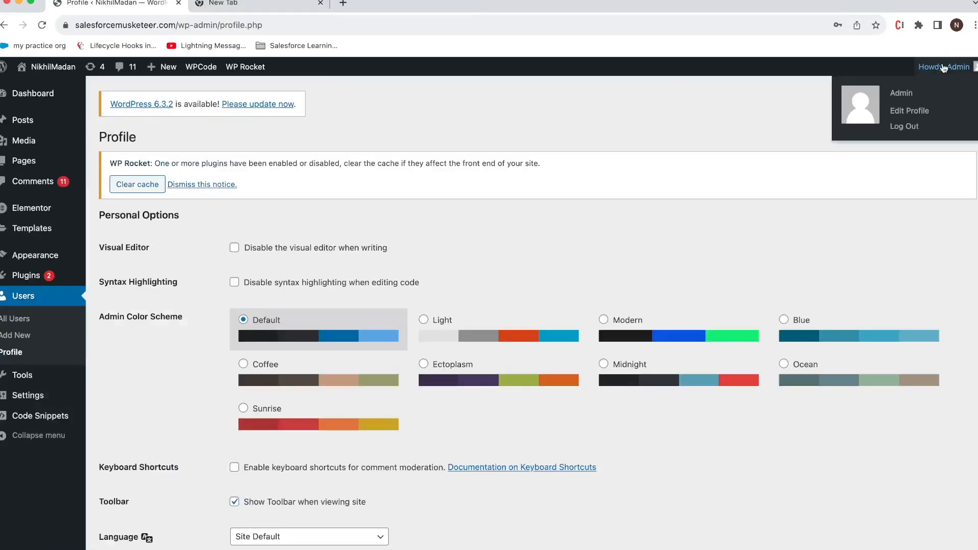
Step: Log out of WordPress admin and load the public salesforcemusketeer.com site in the new tab
click(904, 127)
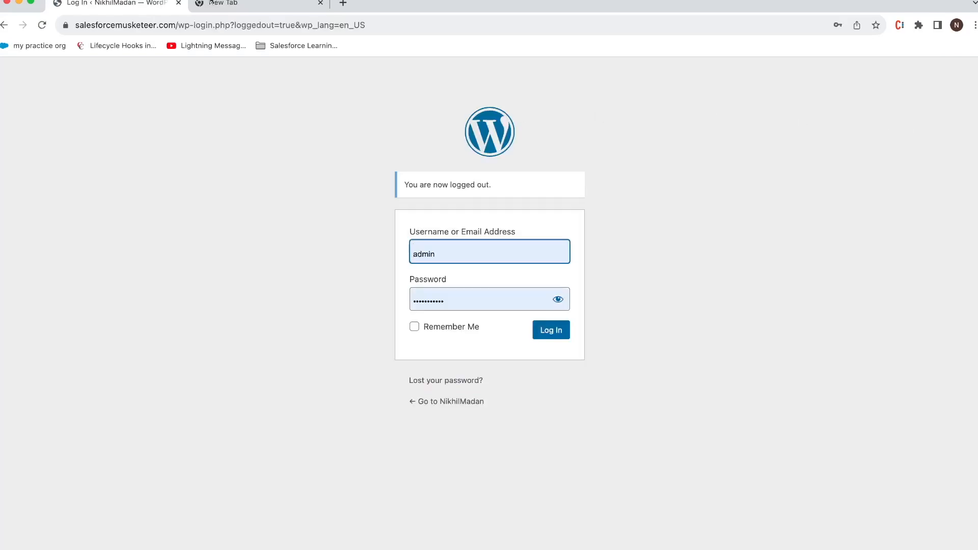
click(220, 4)
text(sal)
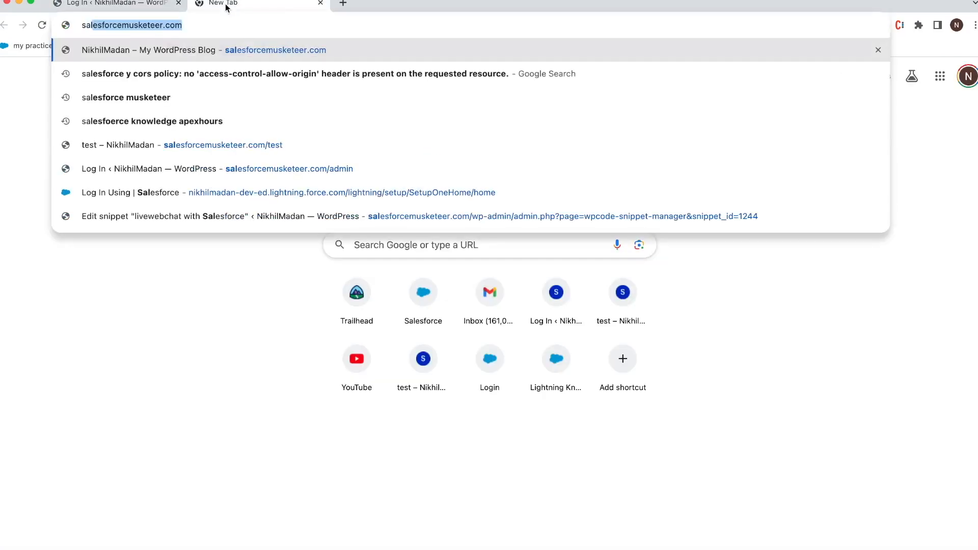
key(Return)
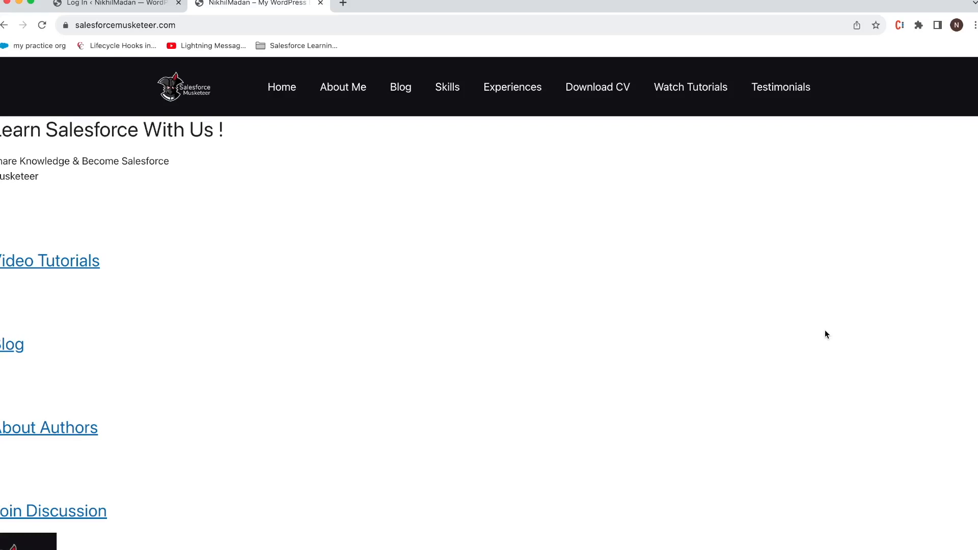
Step: Fill in the visitor's last name on the pre-chat form and start the chat
click(898, 365)
text(sdf)
click(859, 413)
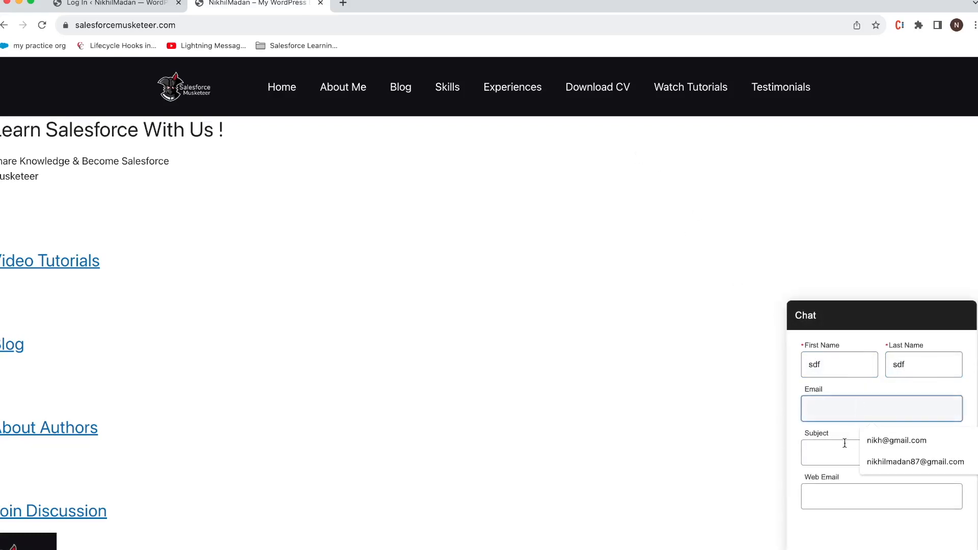
click(862, 549)
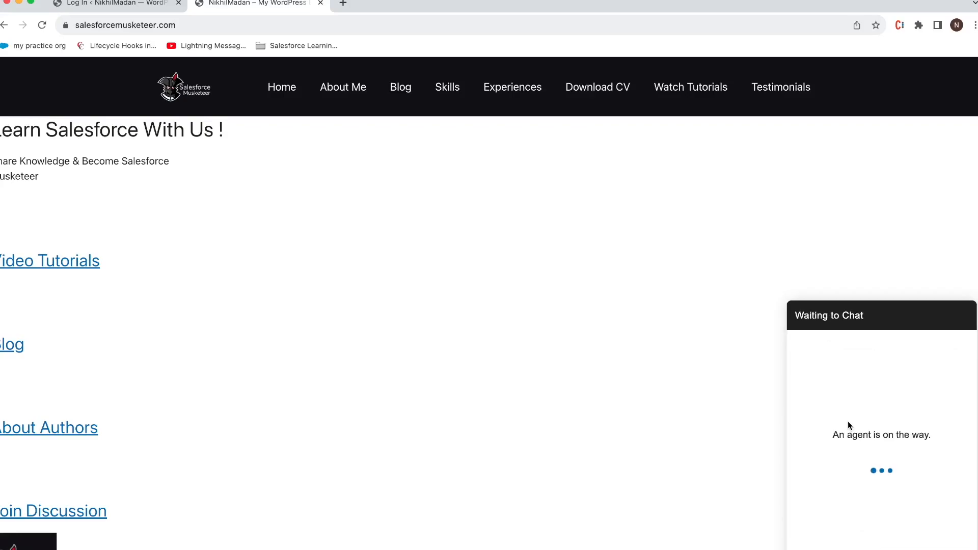
drag(665, 12, 977, 80)
Step: Accept the new chat request from the Omni-Channel panel, then bring the visitor's site full screen
click(231, 14)
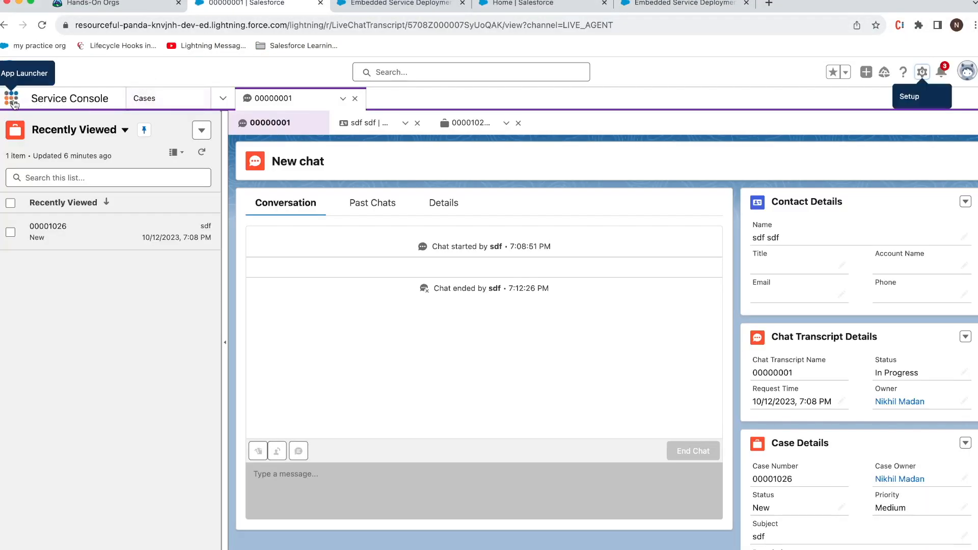
click(13, 103)
text(s)
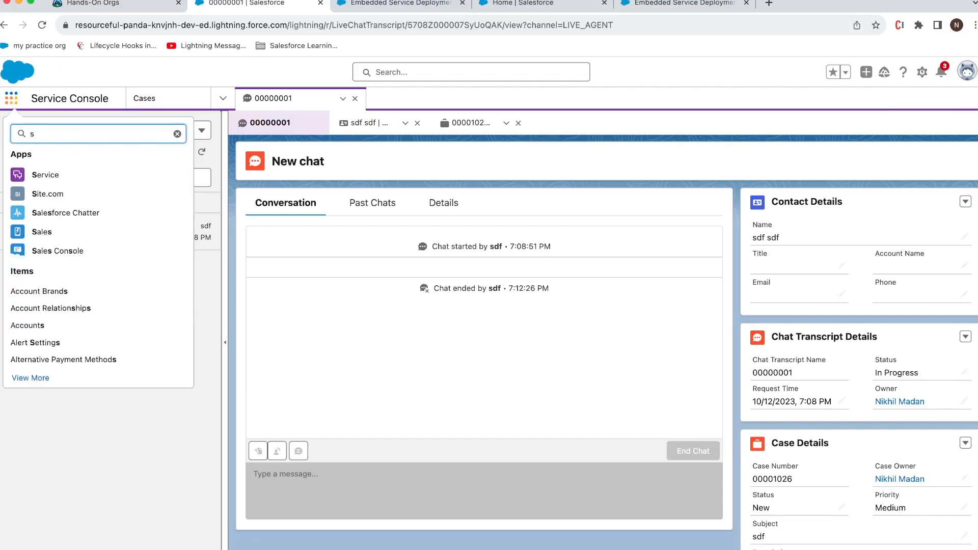
key(BackSpace)
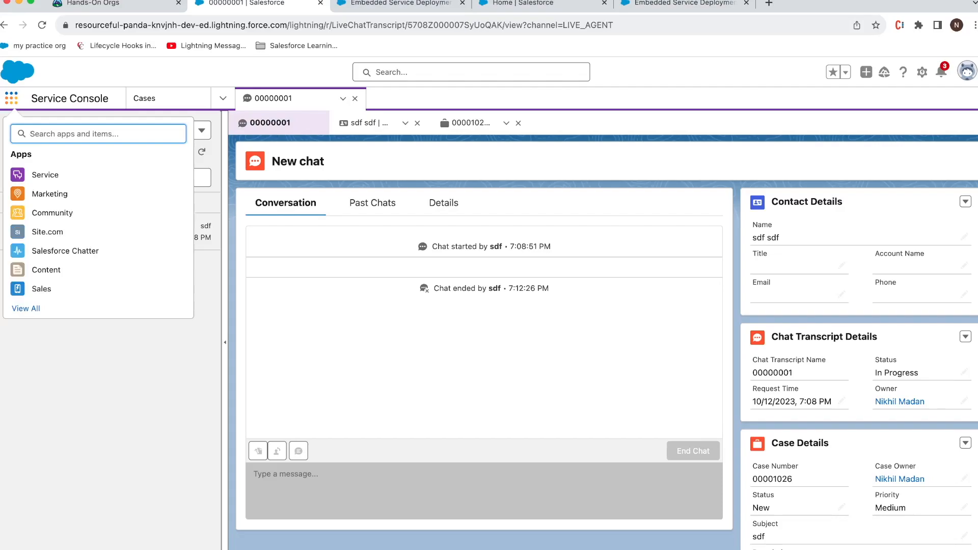
click(46, 549)
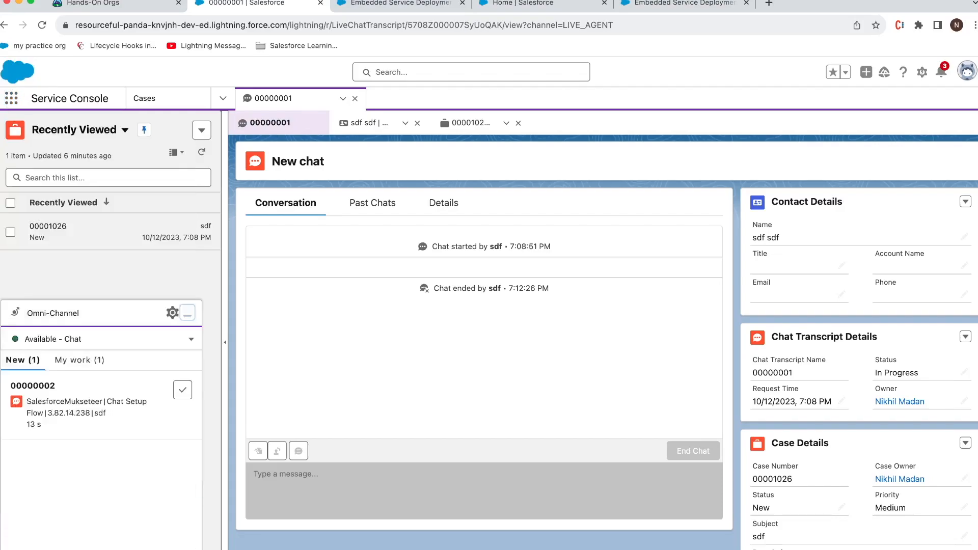
click(182, 378)
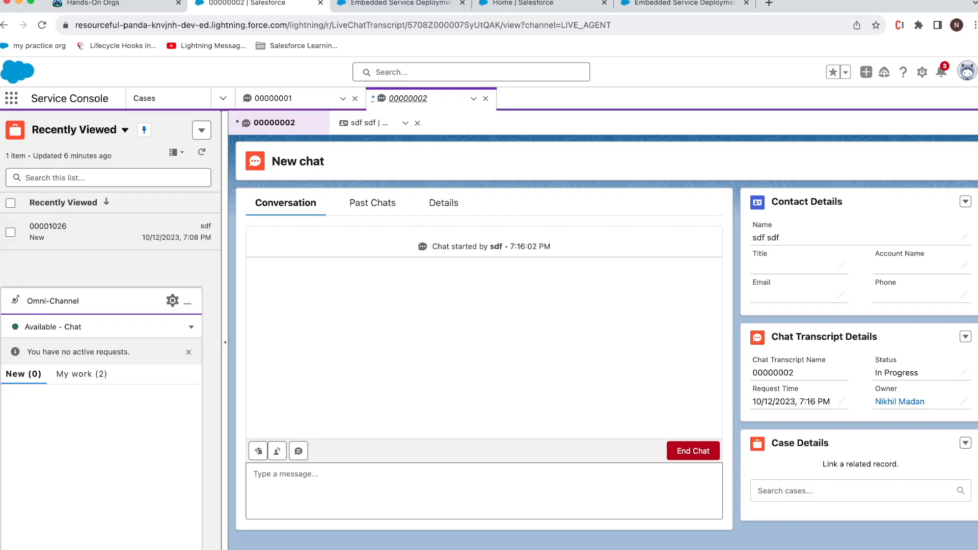
drag(977, 148, 681, 47)
double_click(739, 42)
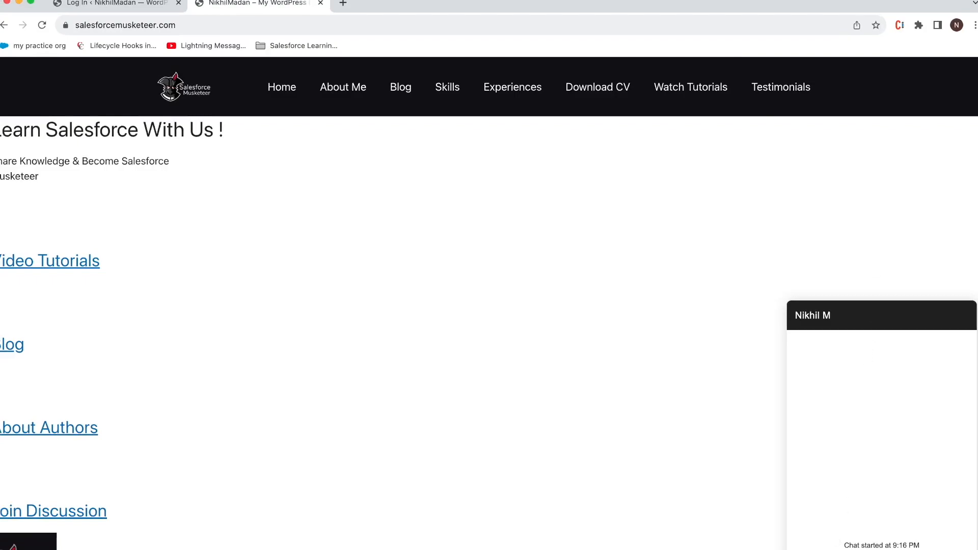
Step: Send the visitor's 'hey how are you?' and reply 'I am good' from the console
key(Return)
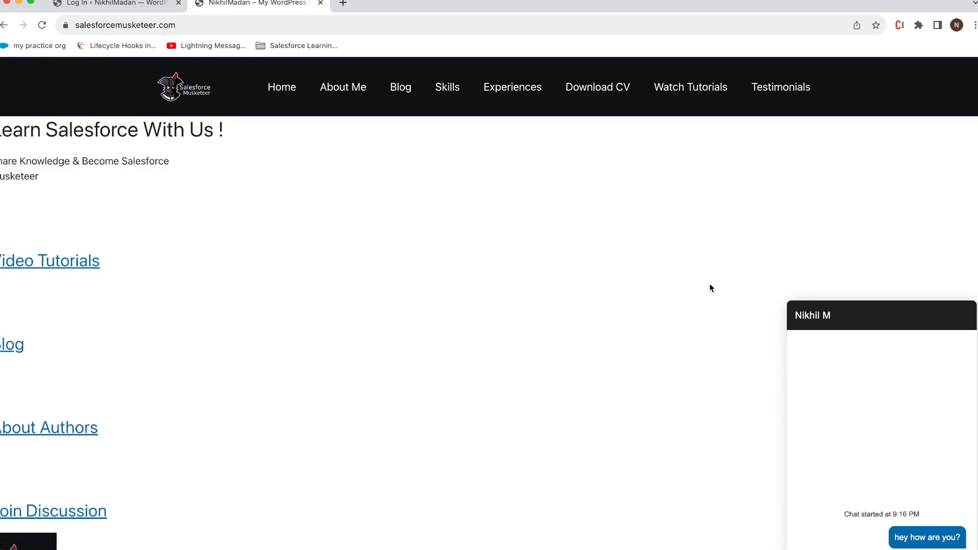
double_click(715, 5)
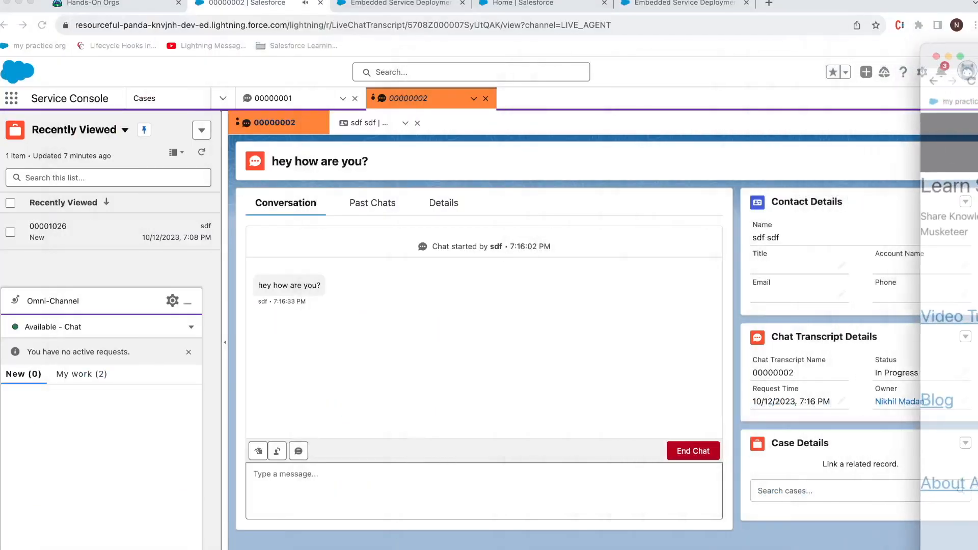
click(289, 491)
text(I am good)
key(Return)
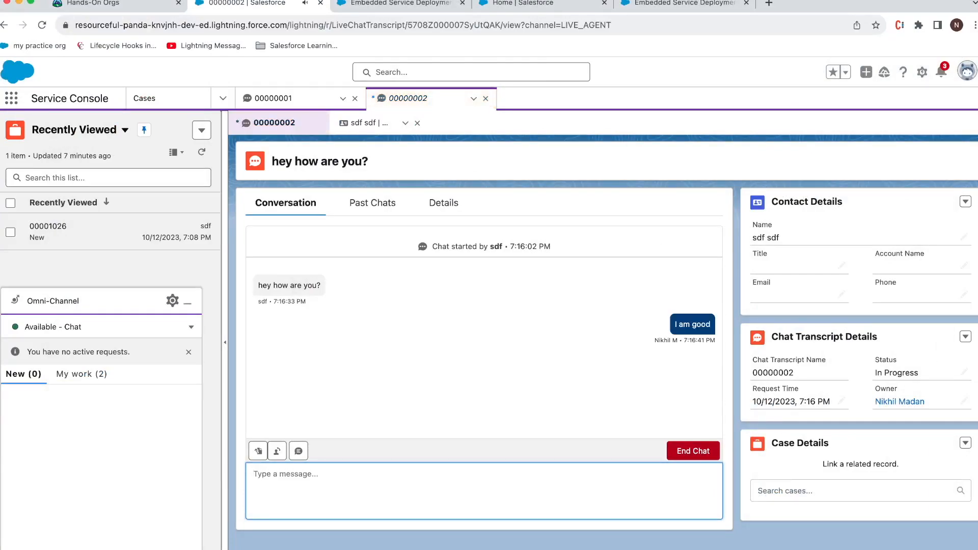
Step: Add the agent reply 'thanks for responding', then return to the Embedded Service Deployments page
text(thanks for responding)
key(Return)
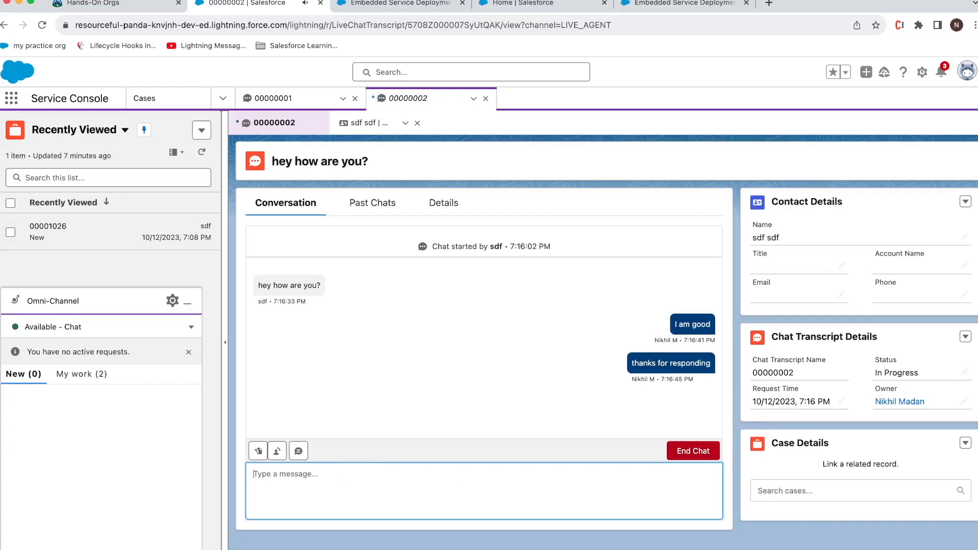
key(super+Tab)
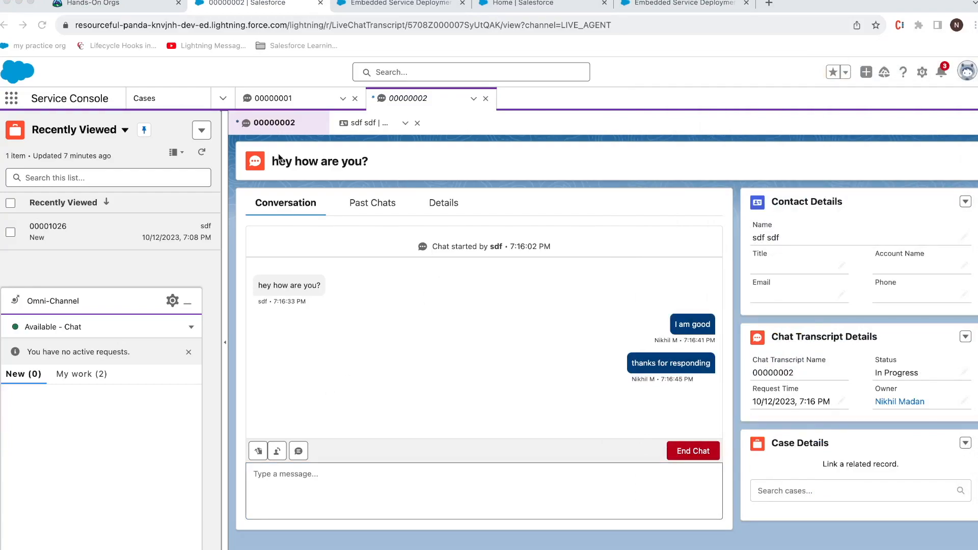
click(413, 5)
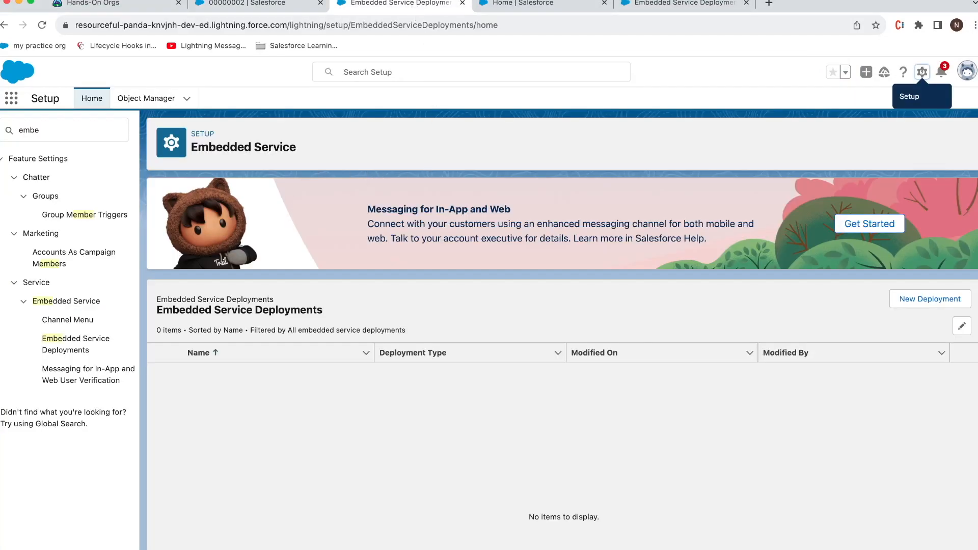
Step: Reopen and reload the Embedded Service Deployments list in Setup
click(244, 4)
click(406, 10)
click(70, 136)
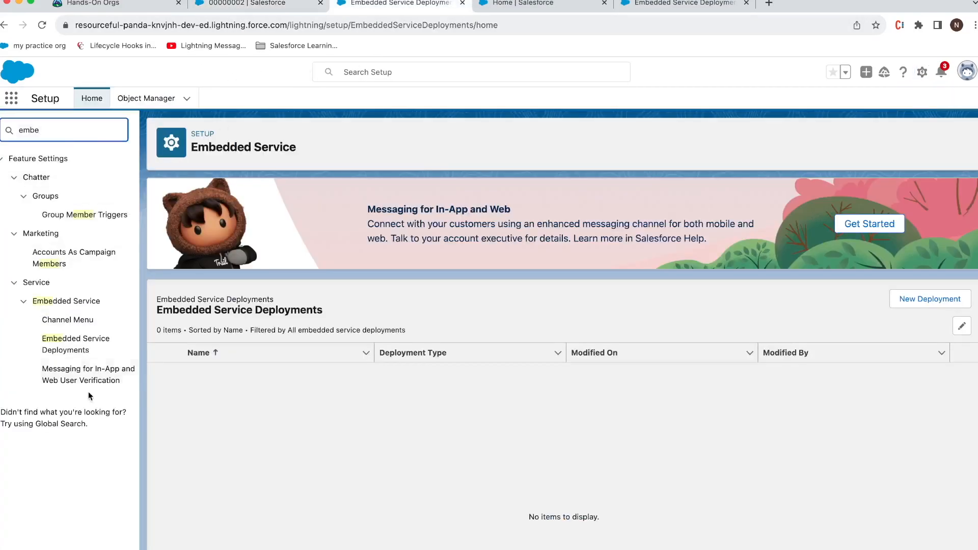
click(91, 356)
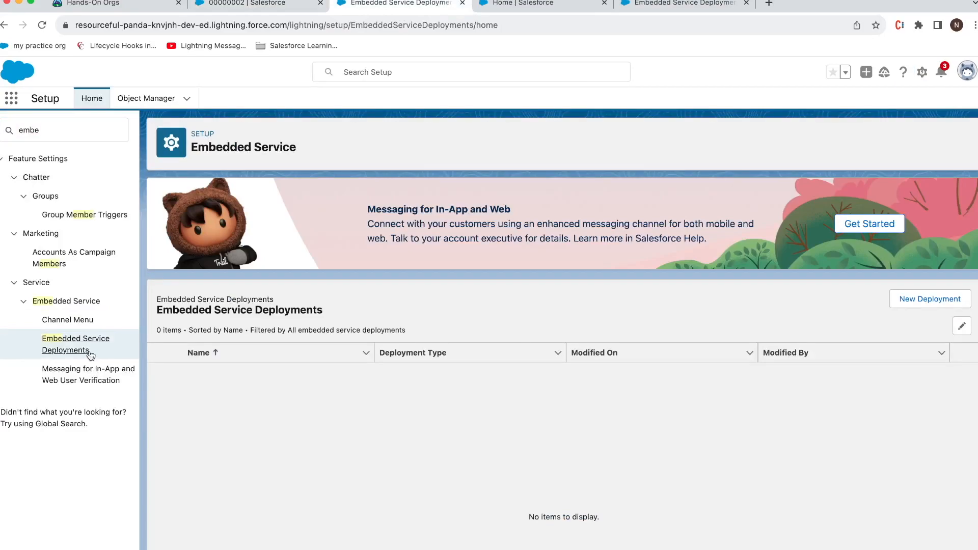
click(45, 27)
click(227, 4)
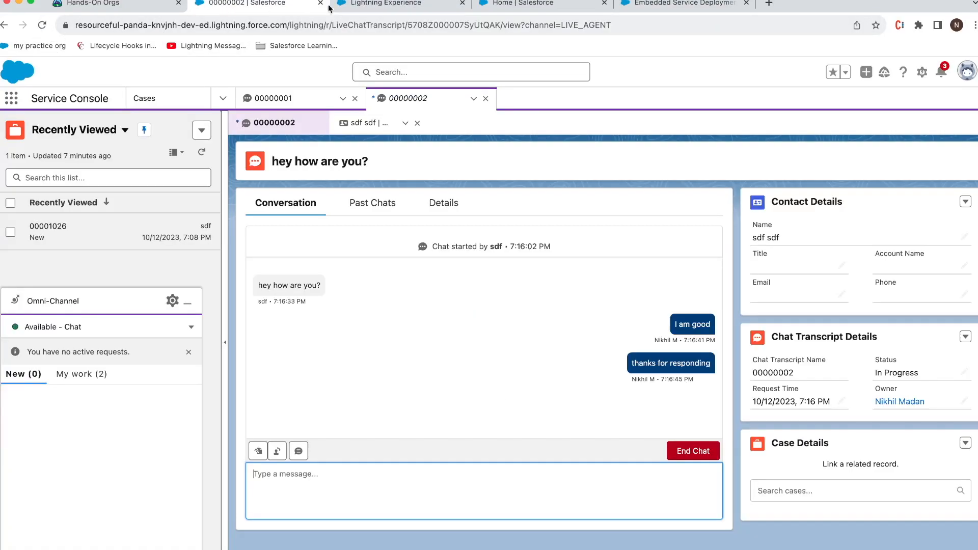
click(368, 4)
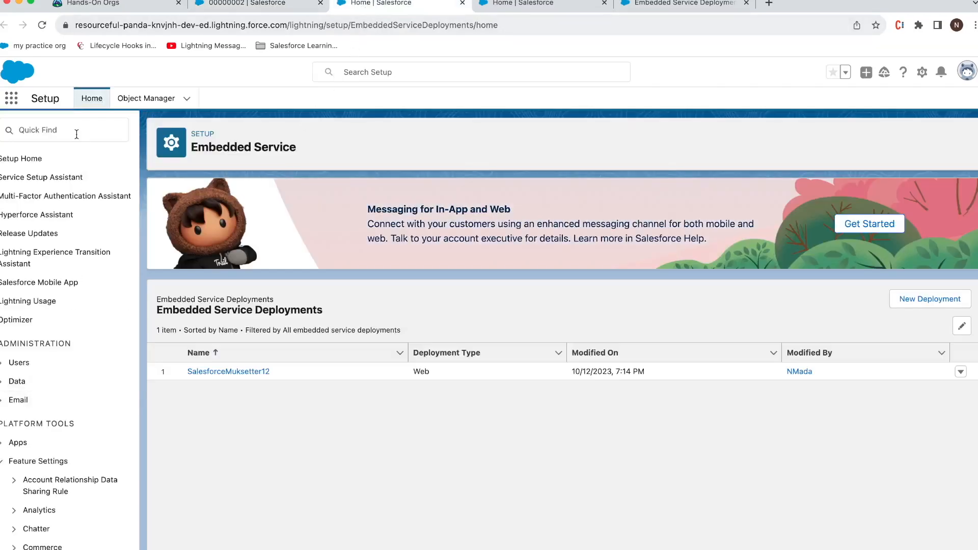
click(59, 131)
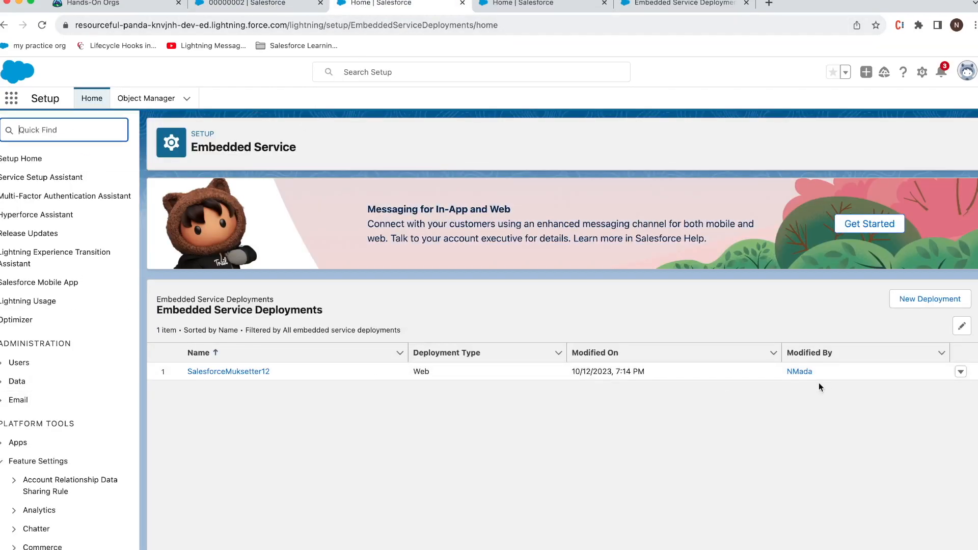
Step: Review the SalesforceMuksetter12 deployment's branding and chat settings, then search Setup for 'static'
click(960, 372)
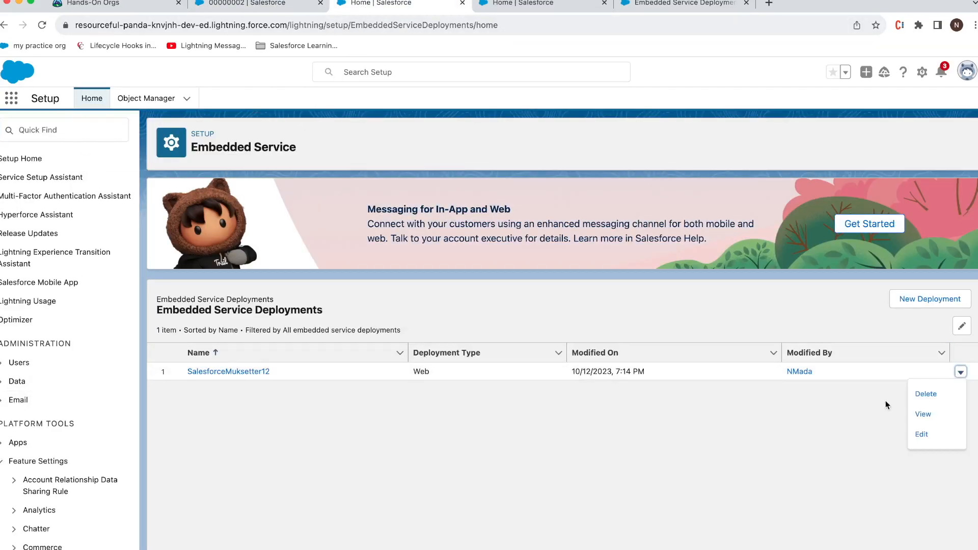
click(925, 414)
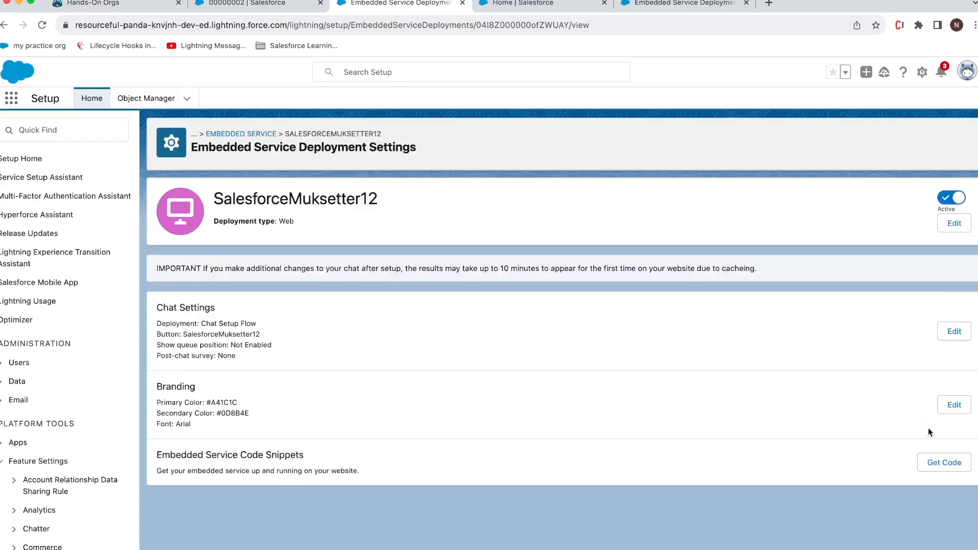
click(954, 405)
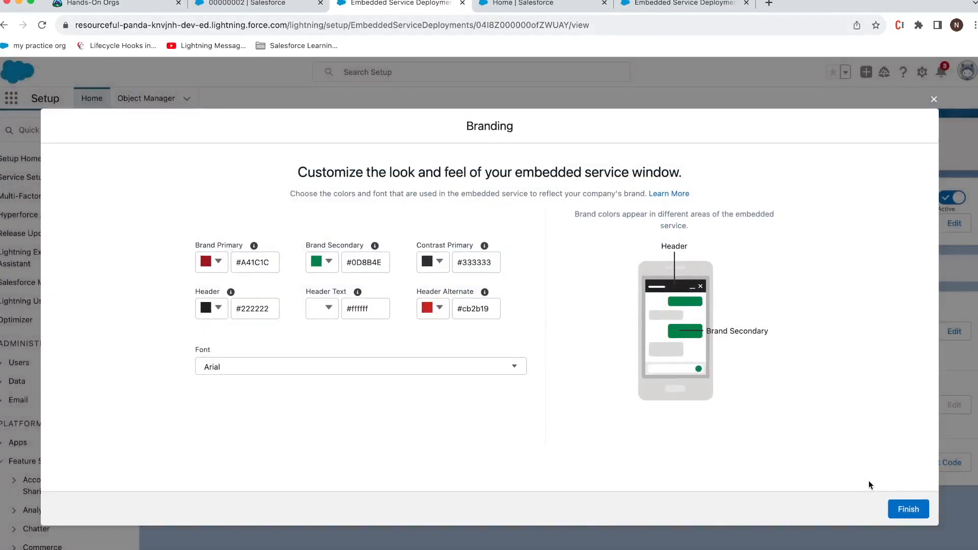
click(909, 509)
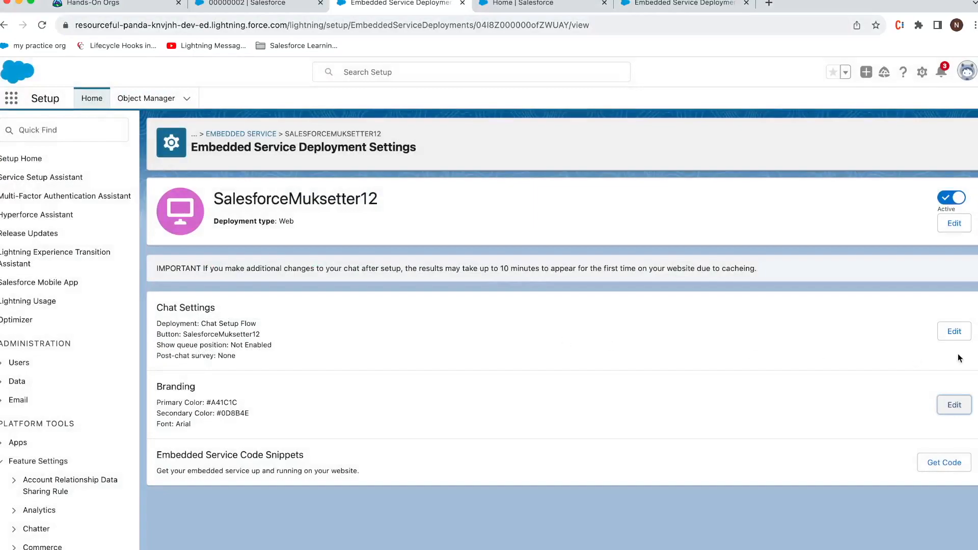
click(955, 335)
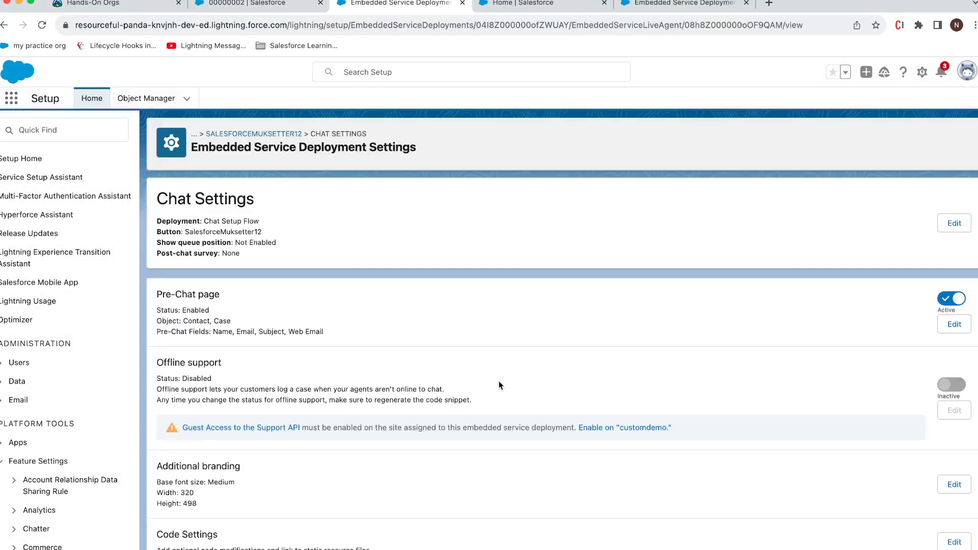
scroll(499, 386, down, 2)
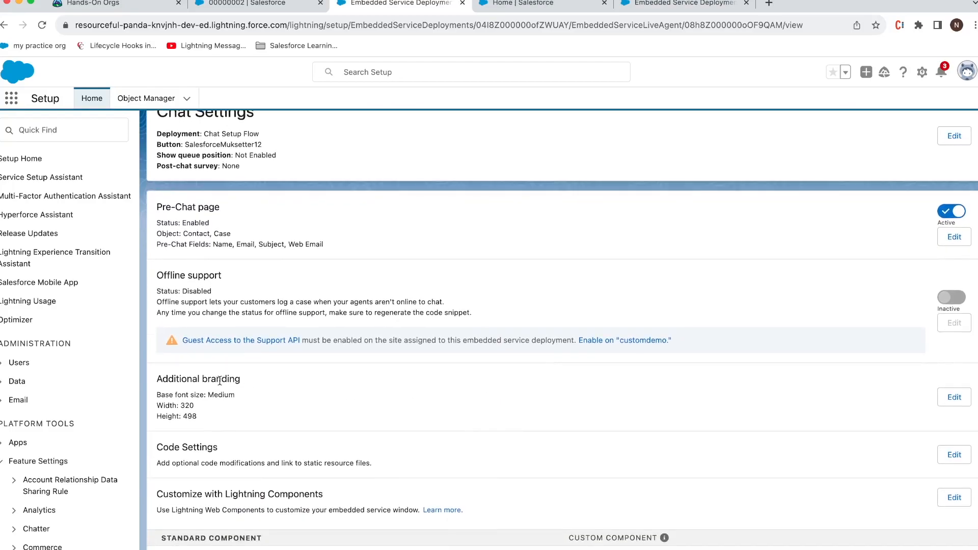
click(954, 397)
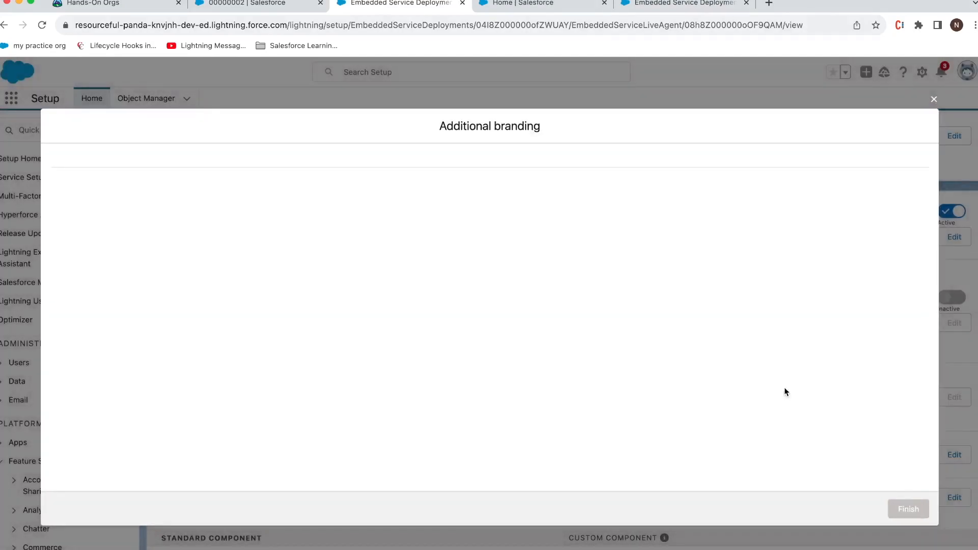
click(544, 305)
click(907, 508)
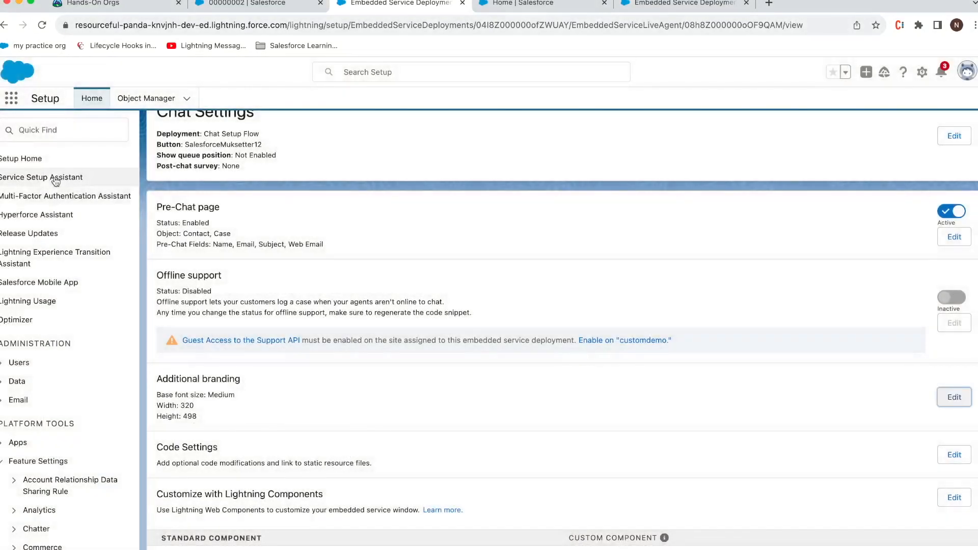
click(89, 124)
text(static)
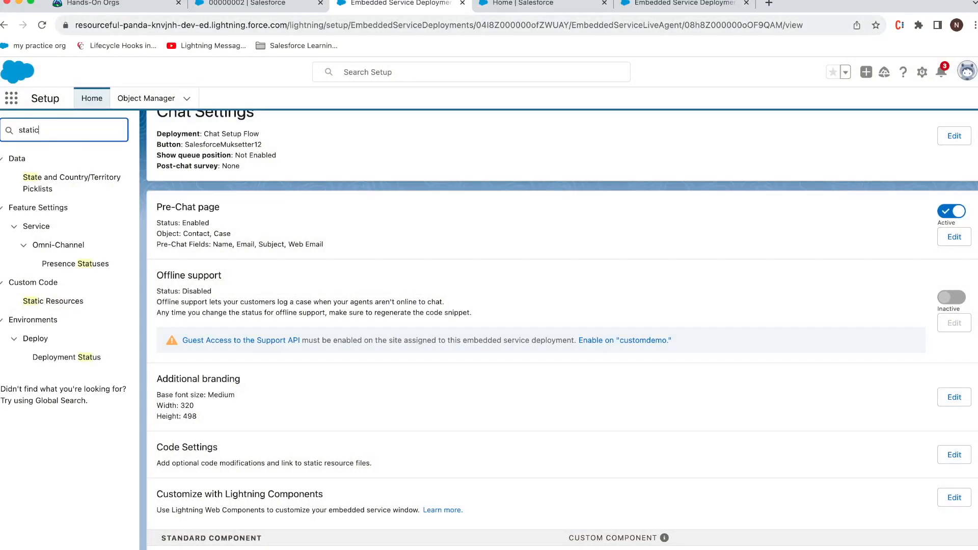
Step: Create static resource musketeerlogo from the round black logo image with Public cache control
right_click(79, 177)
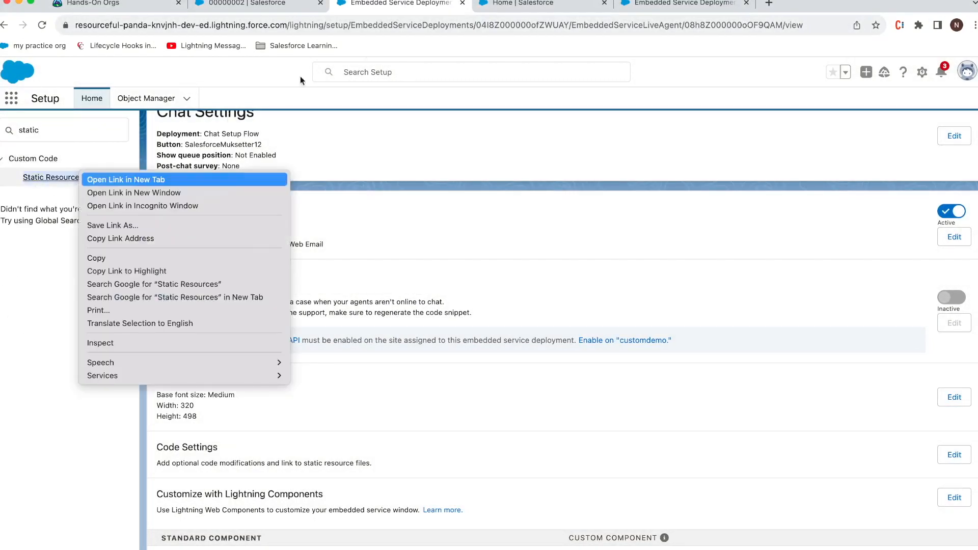
click(96, 179)
click(545, 4)
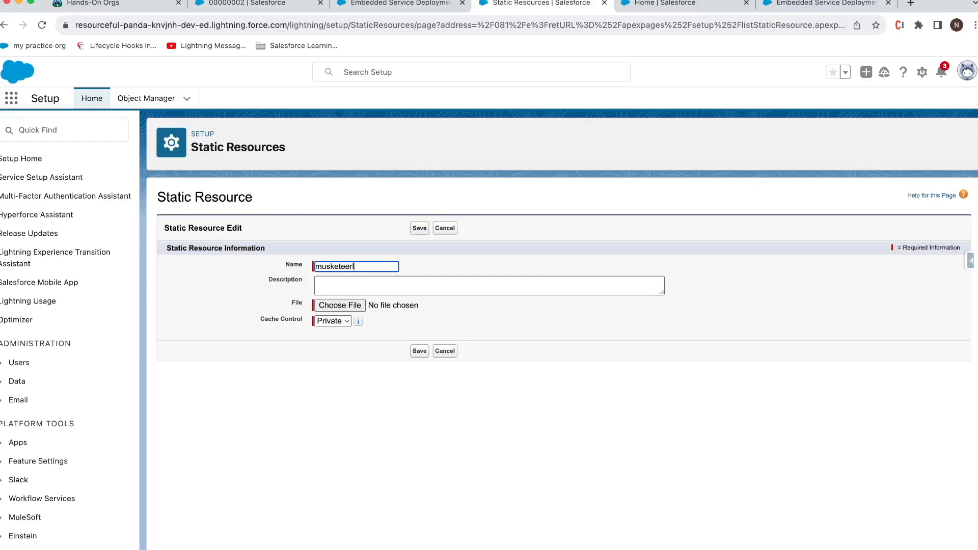
click(358, 306)
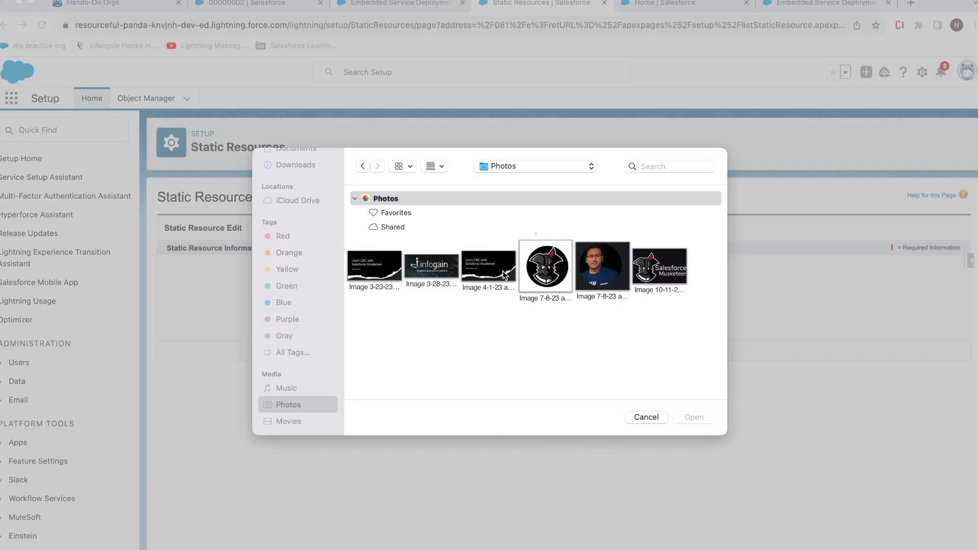
click(540, 271)
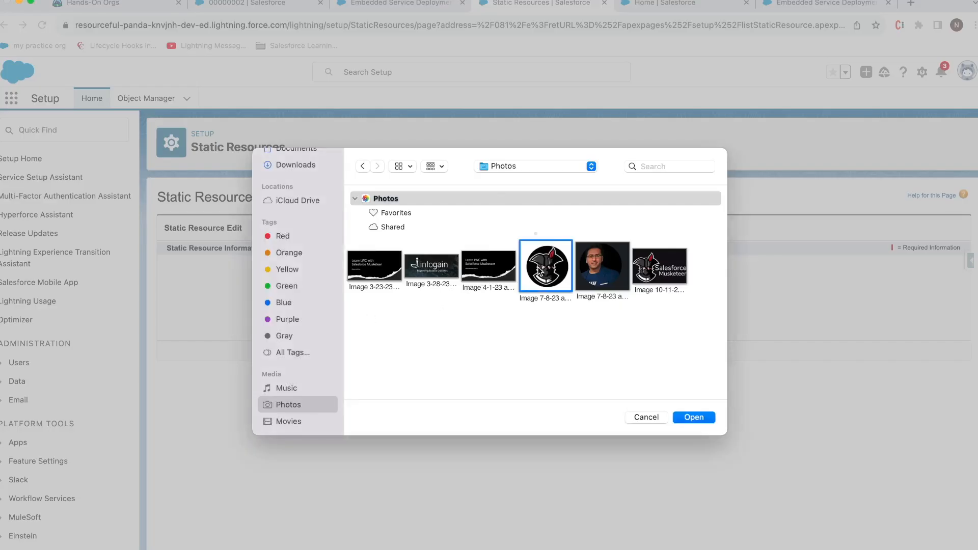
click(687, 411)
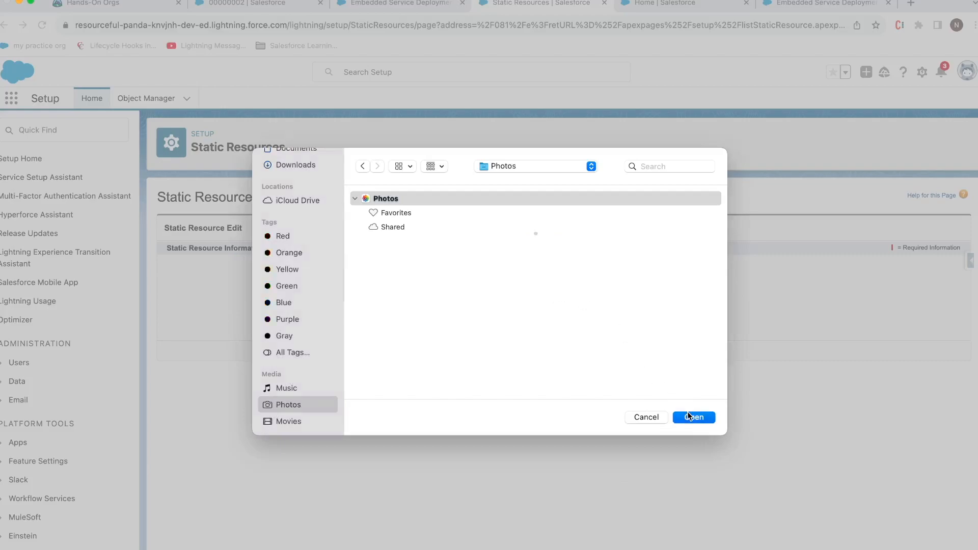
click(332, 321)
click(340, 334)
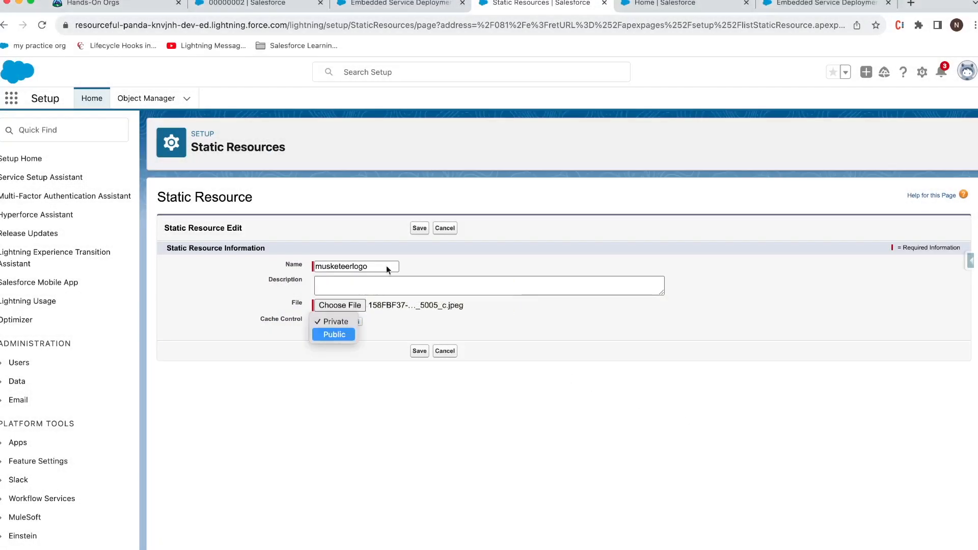
click(419, 229)
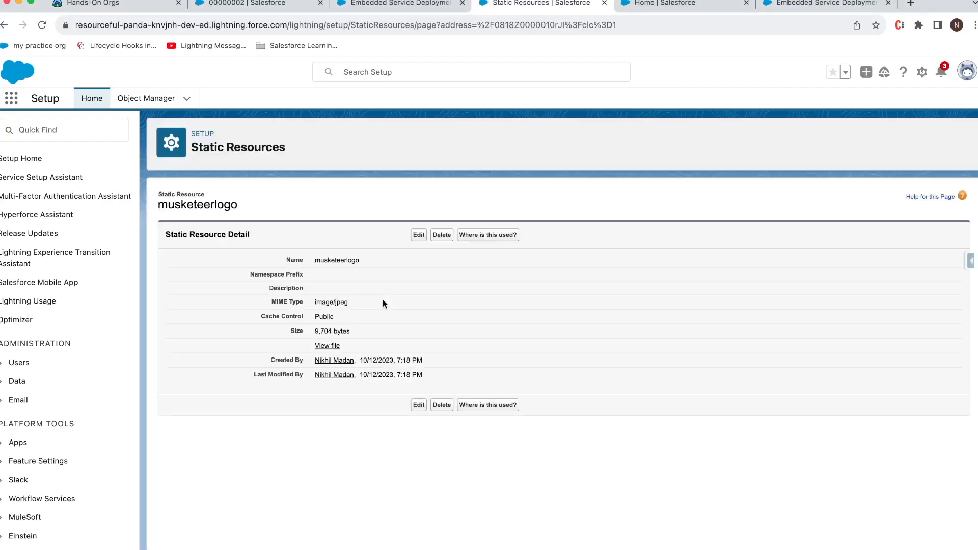
Step: Open the uploaded musketeerlogo file and copy its full image URL
click(334, 347)
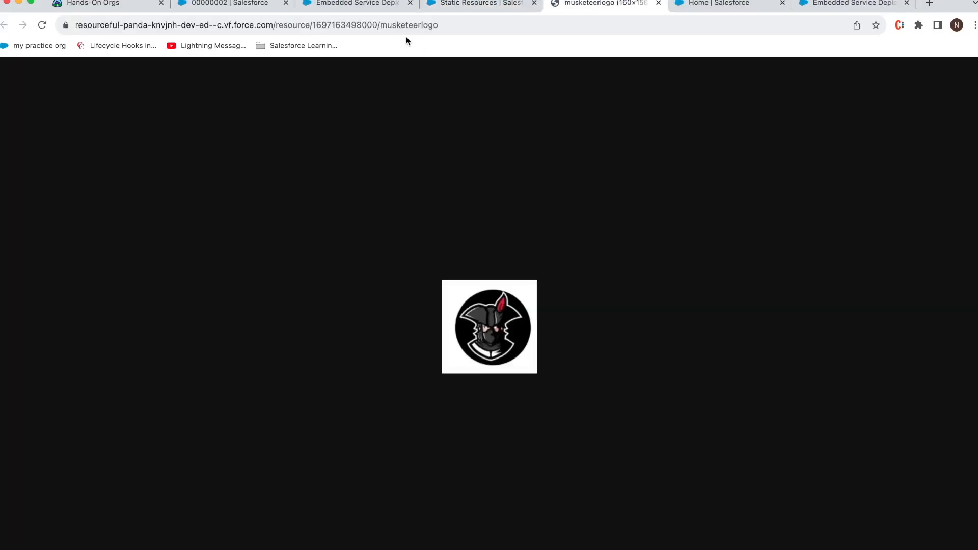
click(422, 27)
key(super+c)
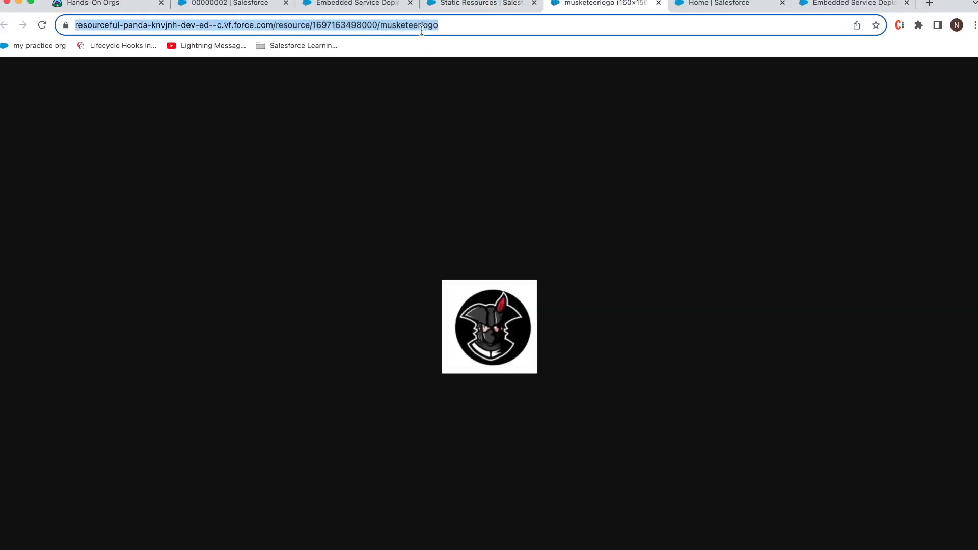
click(448, 6)
click(381, 9)
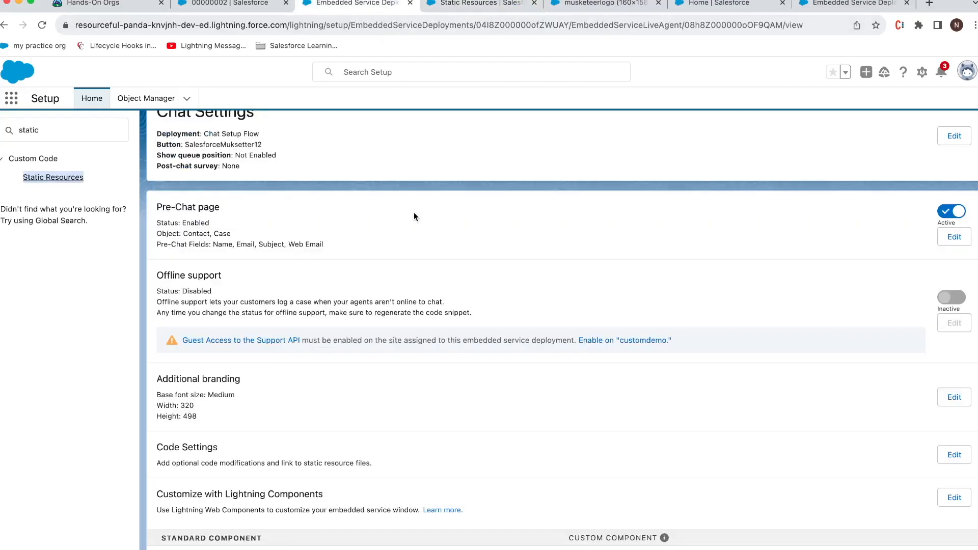
Step: Paste the musketeerlogo URL into the Logo field of Additional branding and finish
click(231, 5)
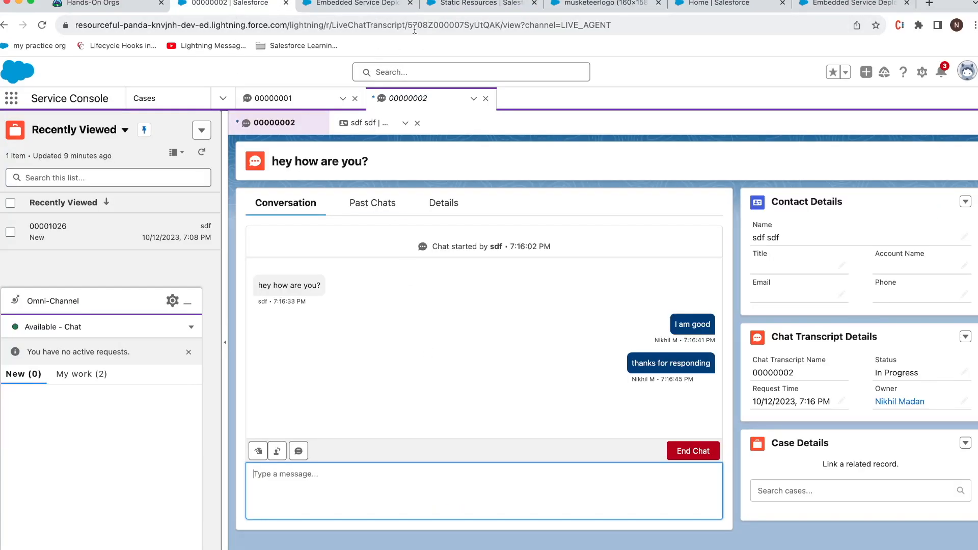
click(380, 5)
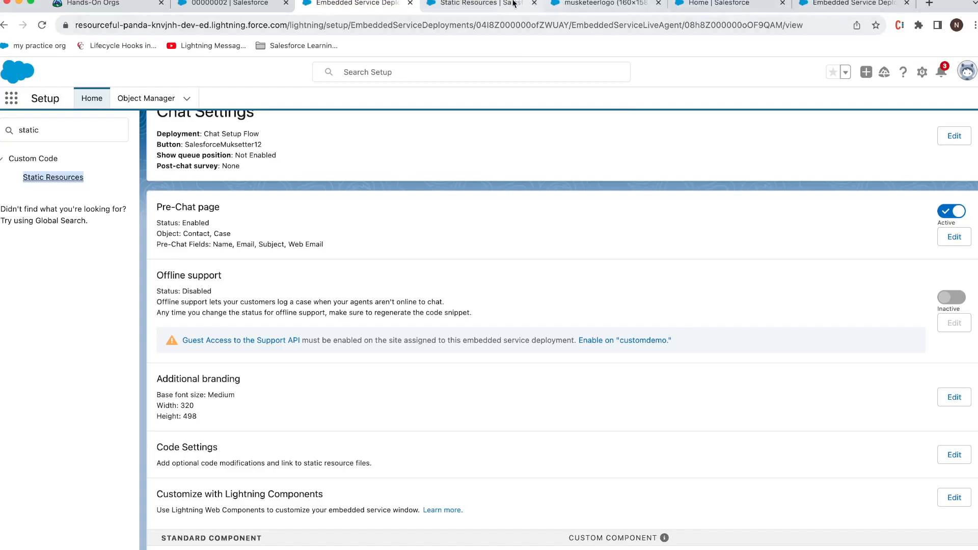
click(954, 396)
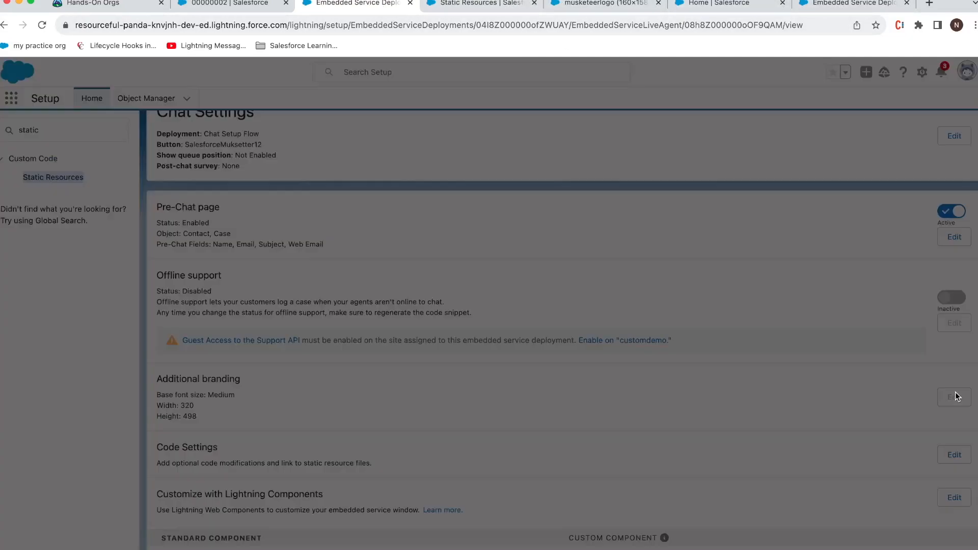
click(577, 309)
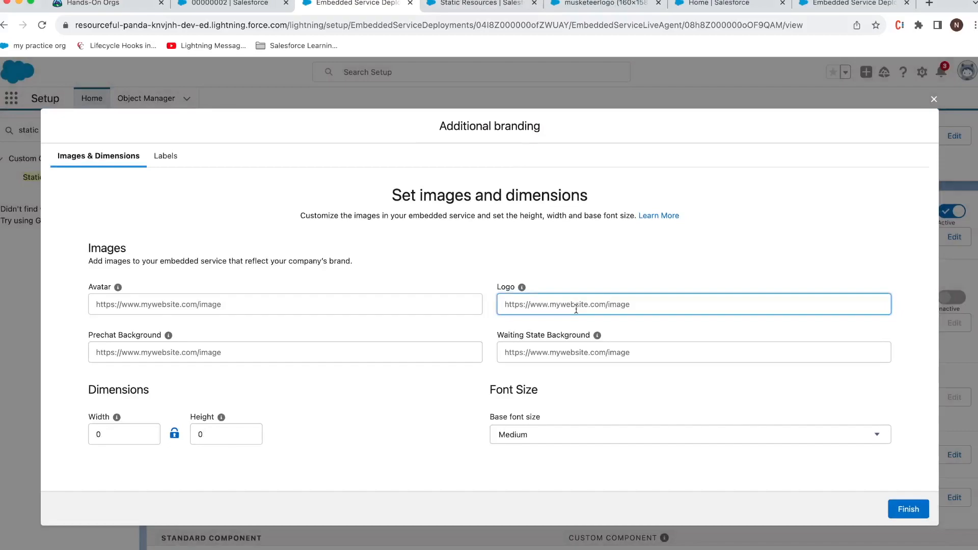
key(super+v)
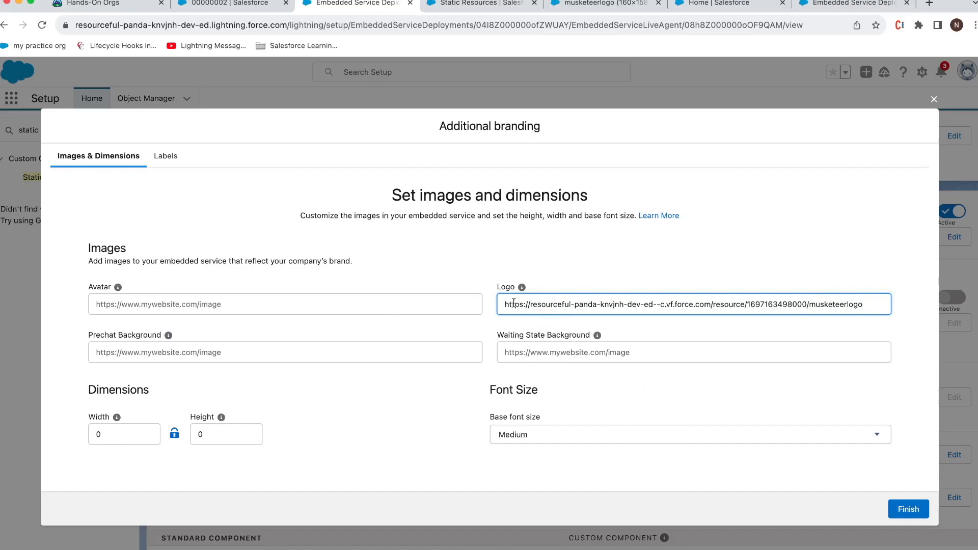
click(905, 512)
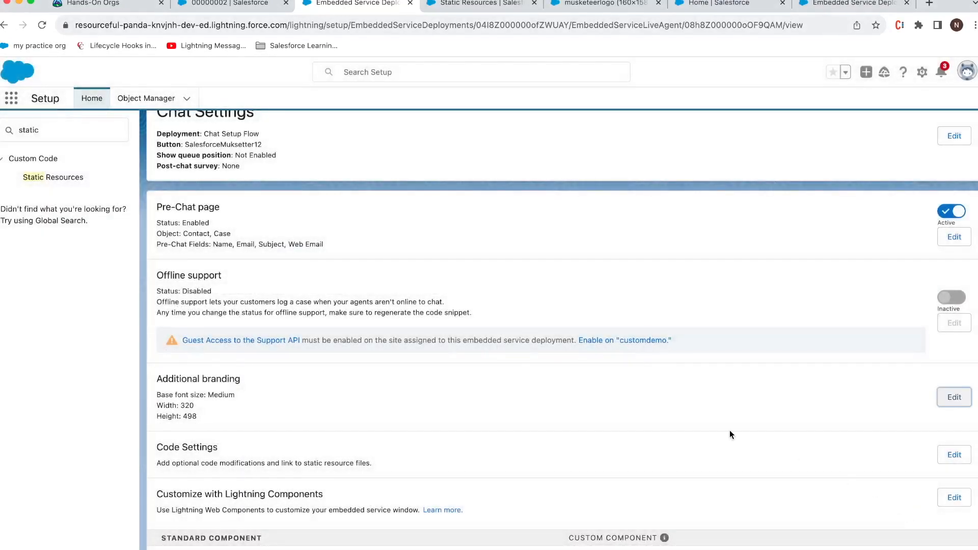
Step: Find Embedded Service Deployments via 'emb', view SalesforceMuksetter12, and show its code snippets
scroll(838, 467, down, 1)
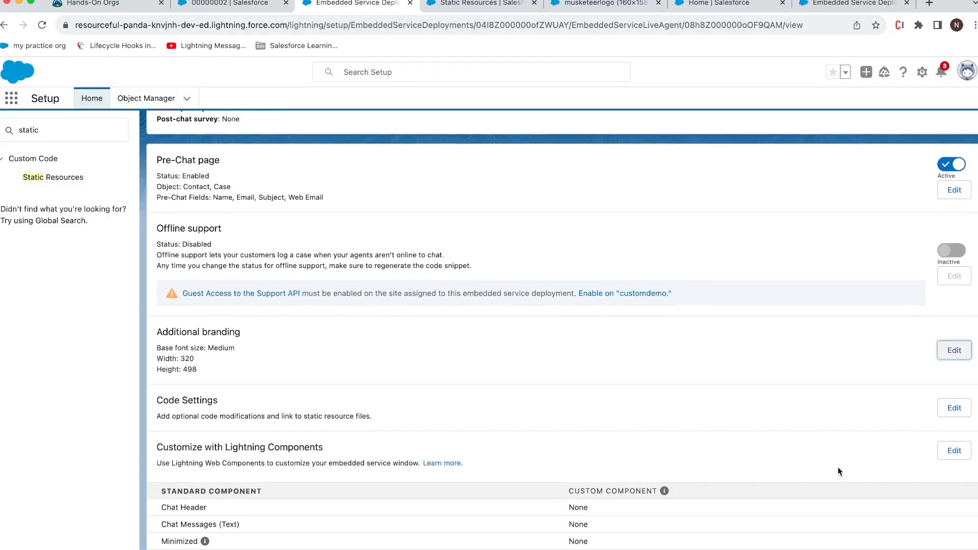
scroll(838, 467, up, 1)
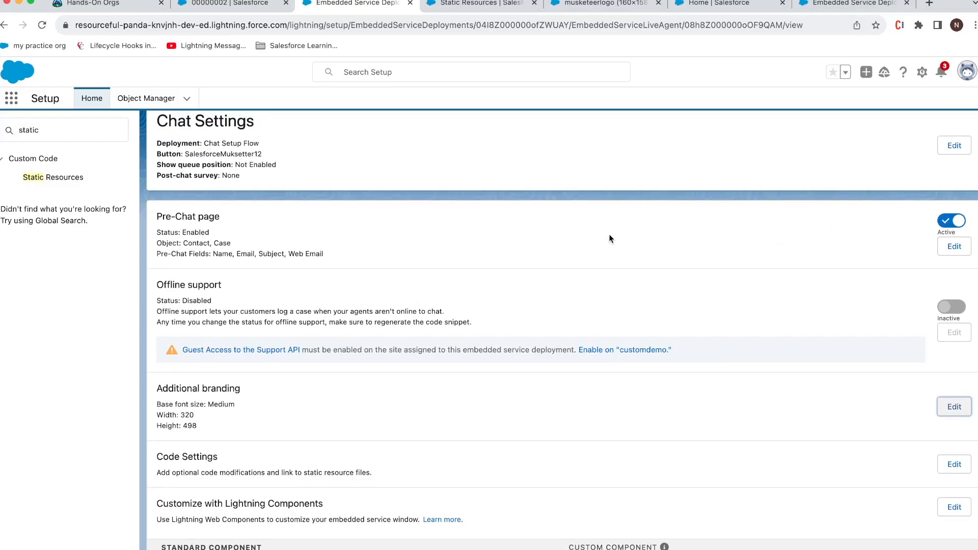
scroll(609, 239, up, 2)
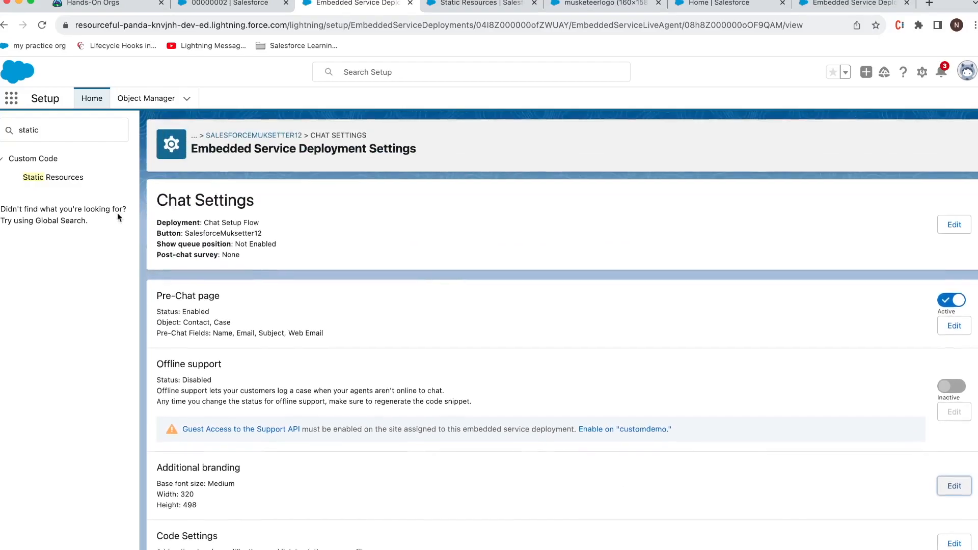
click(93, 132)
text(e)
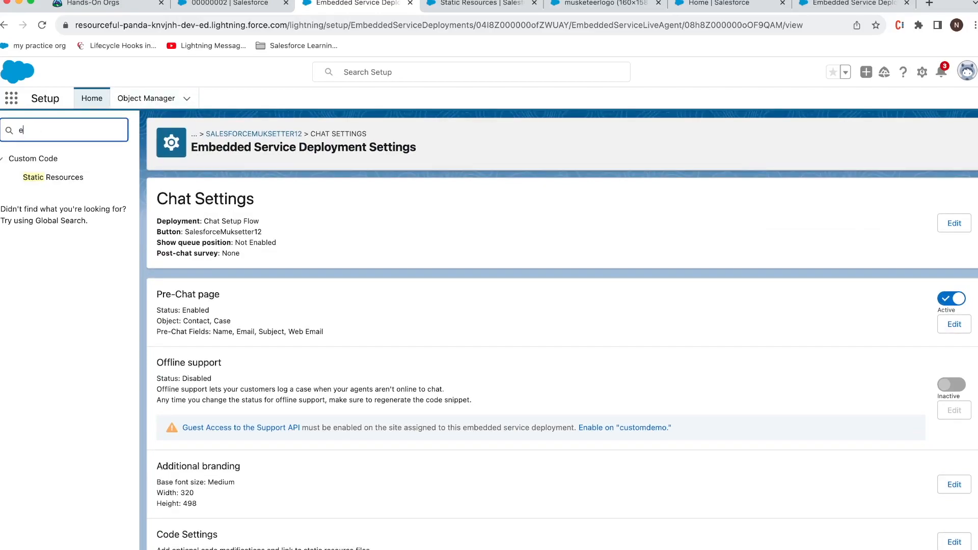
text(mb)
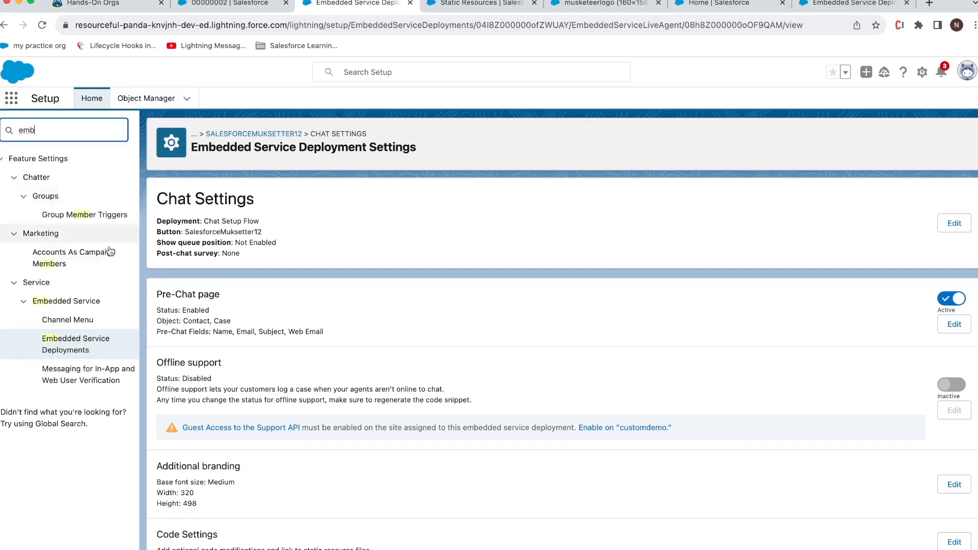
click(91, 331)
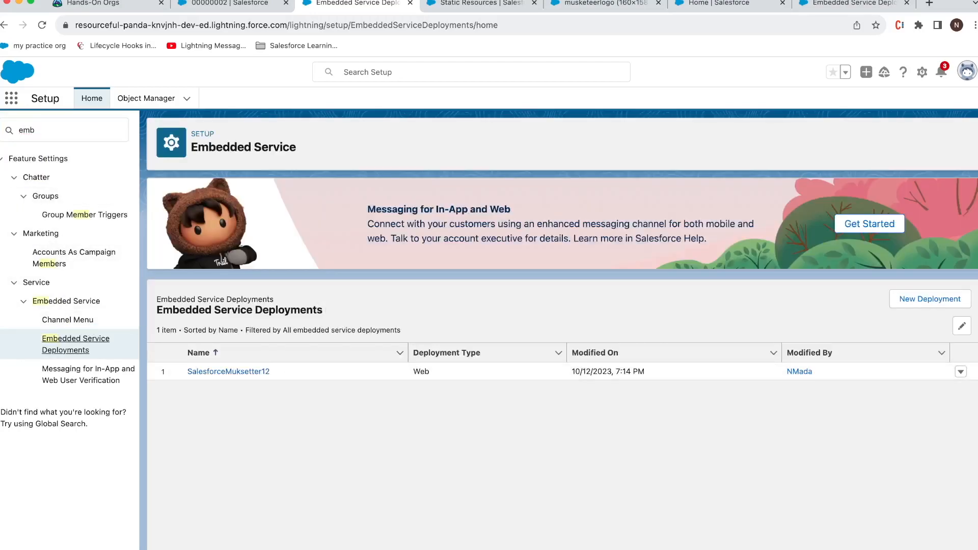
click(961, 372)
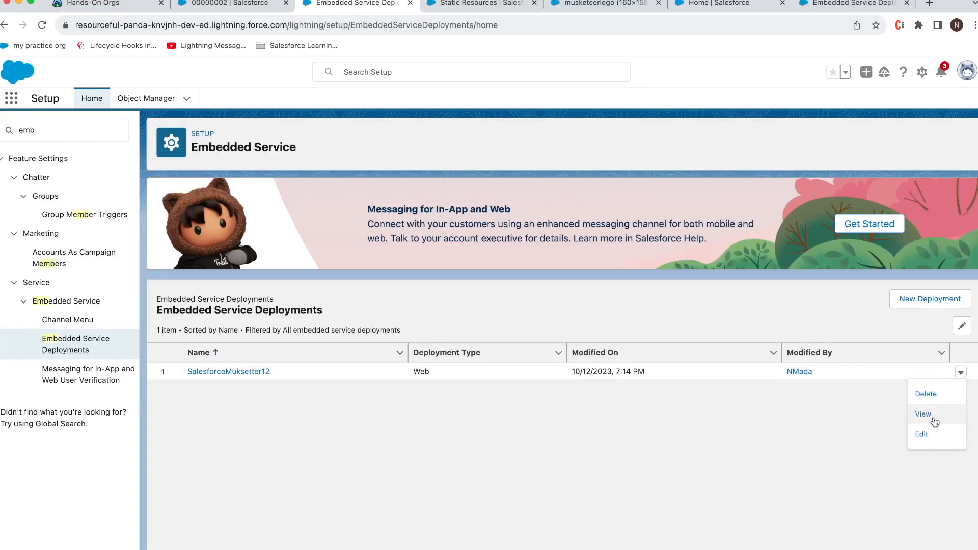
click(923, 414)
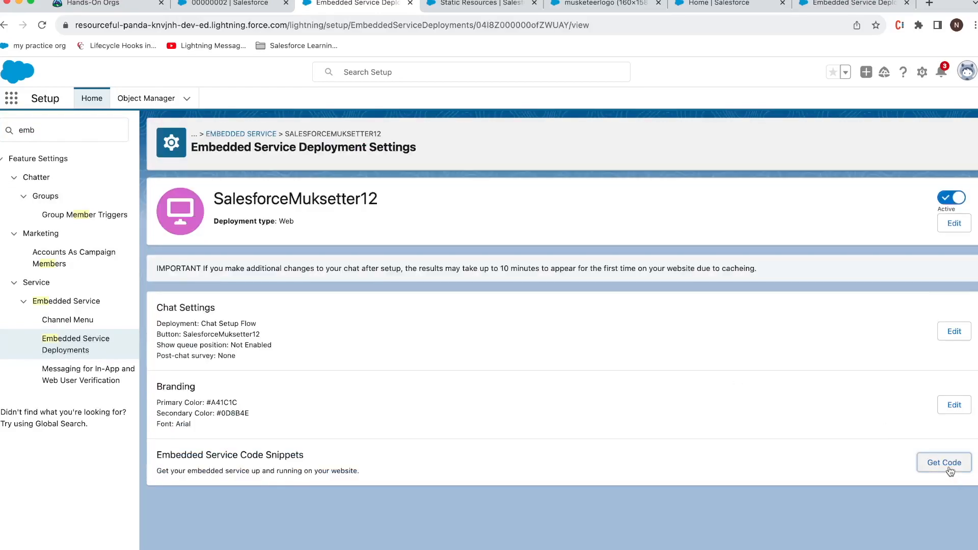
click(945, 463)
Step: Copy the chat code snippet and open the 'livewebchat with Salesforce' snippet for editing
click(237, 346)
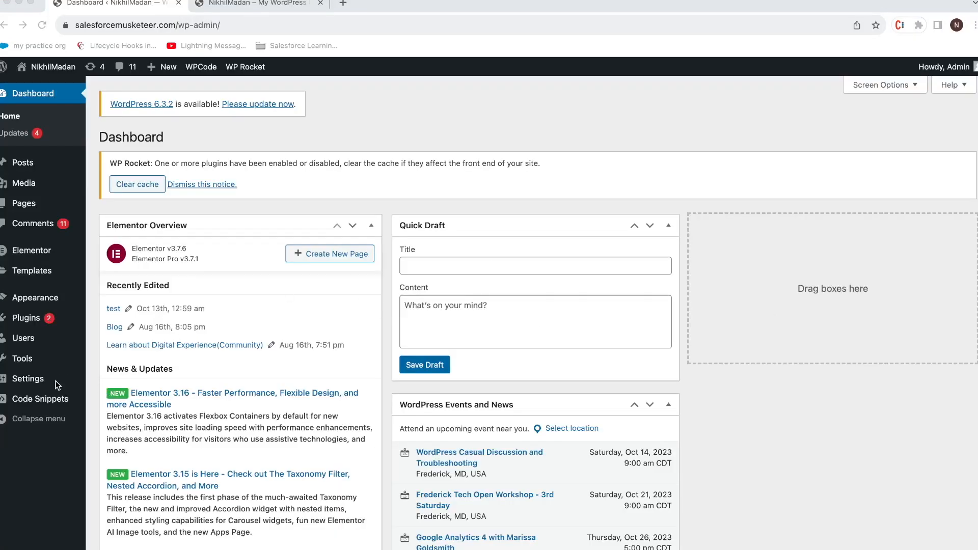
mouse_move(33, 399)
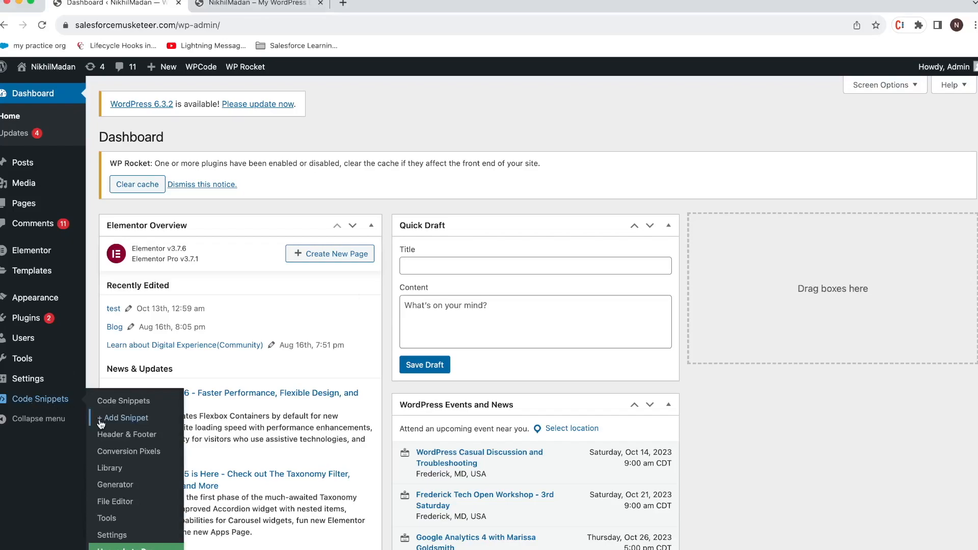
click(56, 403)
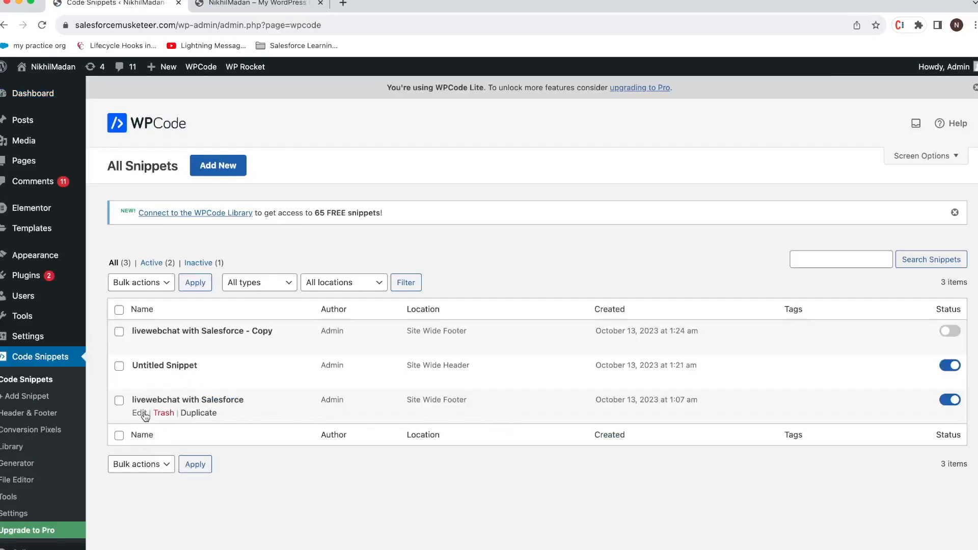
click(140, 413)
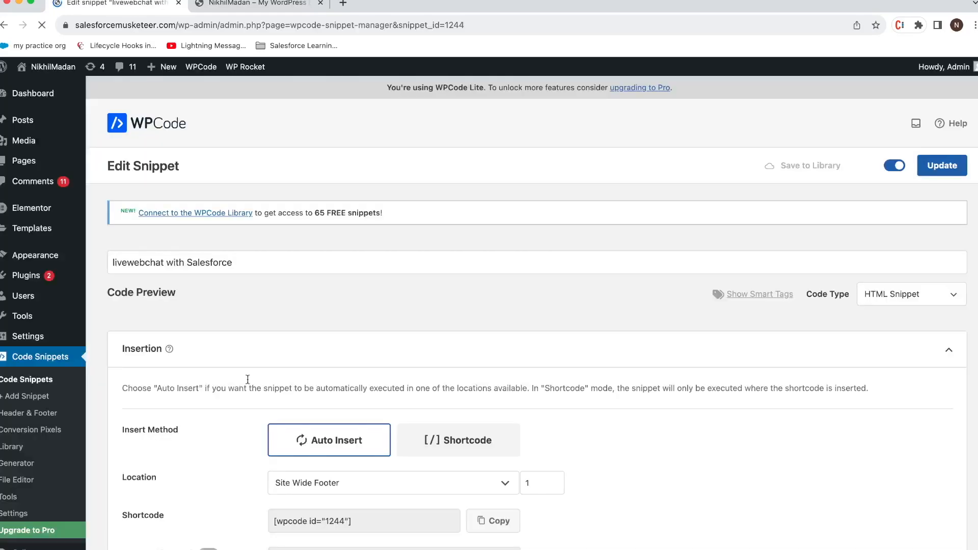
Step: Replace the snippet's code with the copied chat code and update it
click(500, 406)
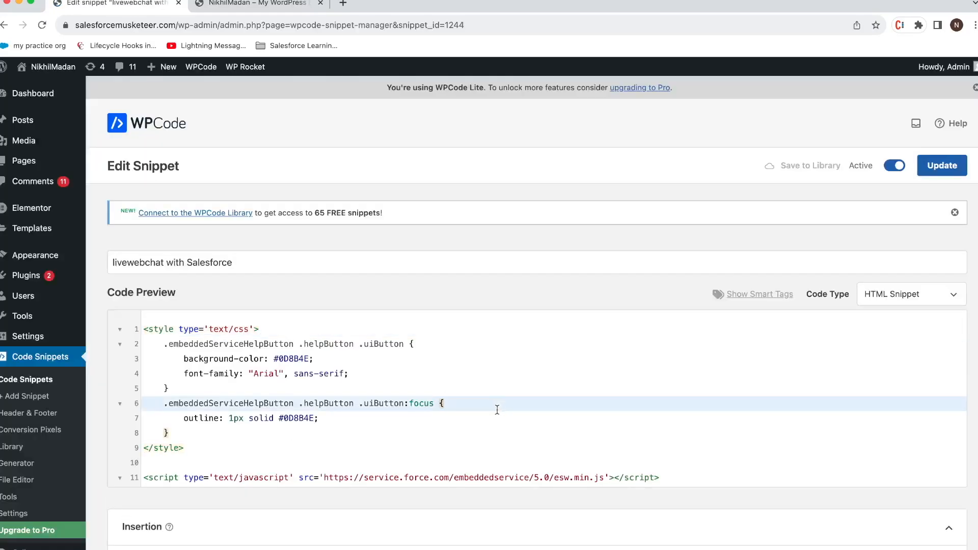
key(ctrl+a)
key(ctrl+v)
click(941, 167)
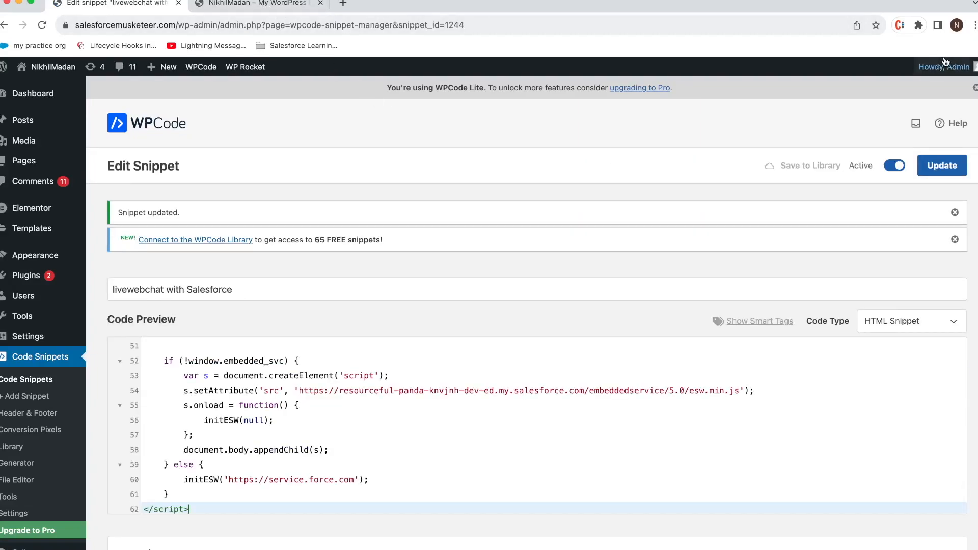
Step: Log out of the WordPress admin and reload the live site tab
mouse_move(946, 62)
click(900, 126)
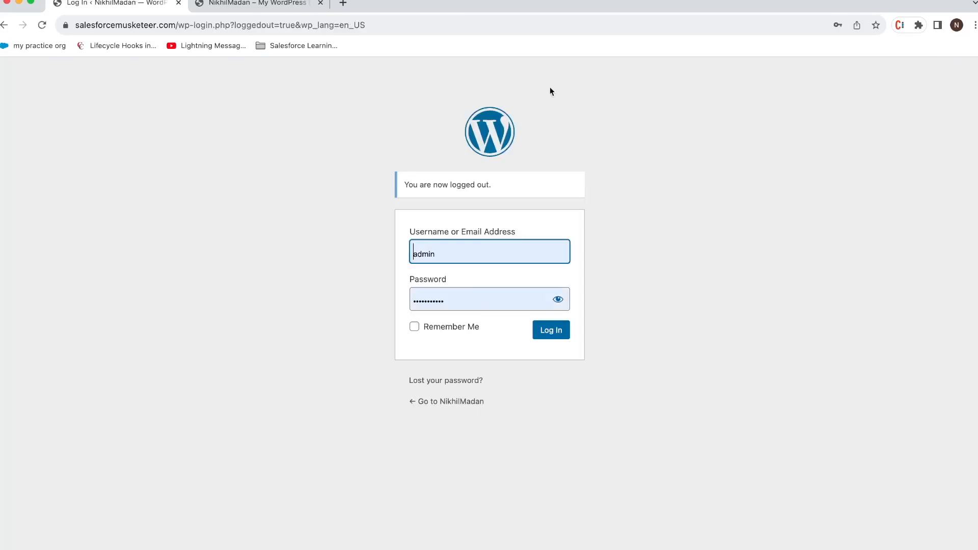
click(257, 4)
click(43, 26)
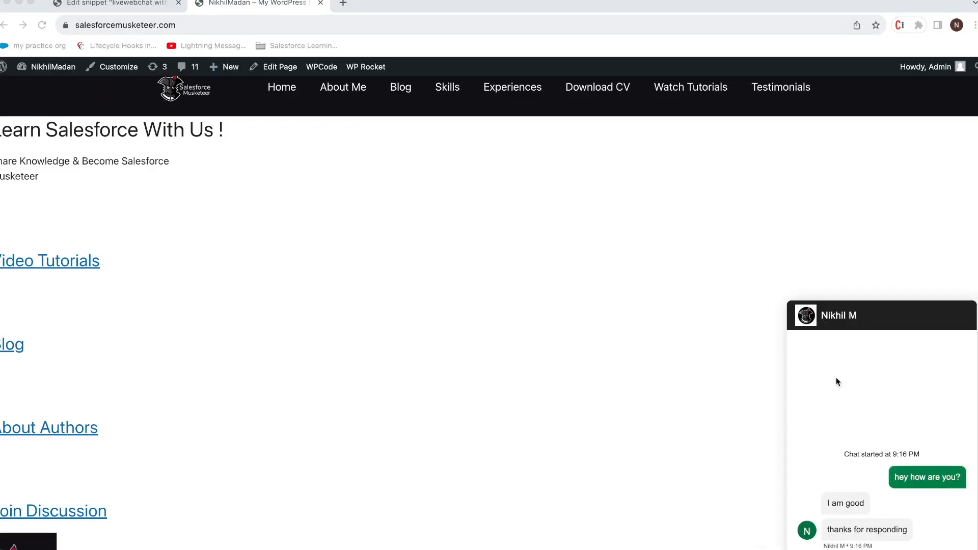
Step: Send the test message 'df' in the chat widget, then minimize the browser
click(874, 549)
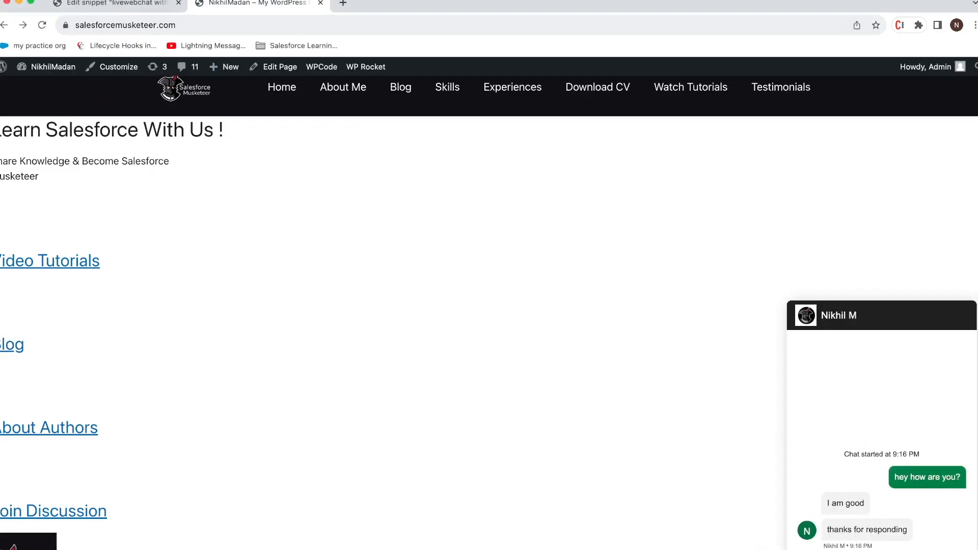
text(df)
key(Return)
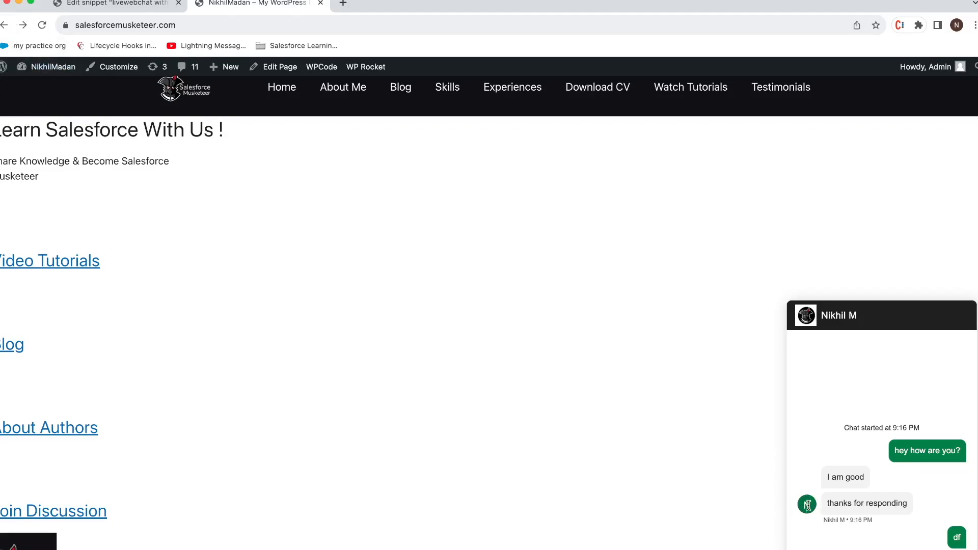
click(18, 3)
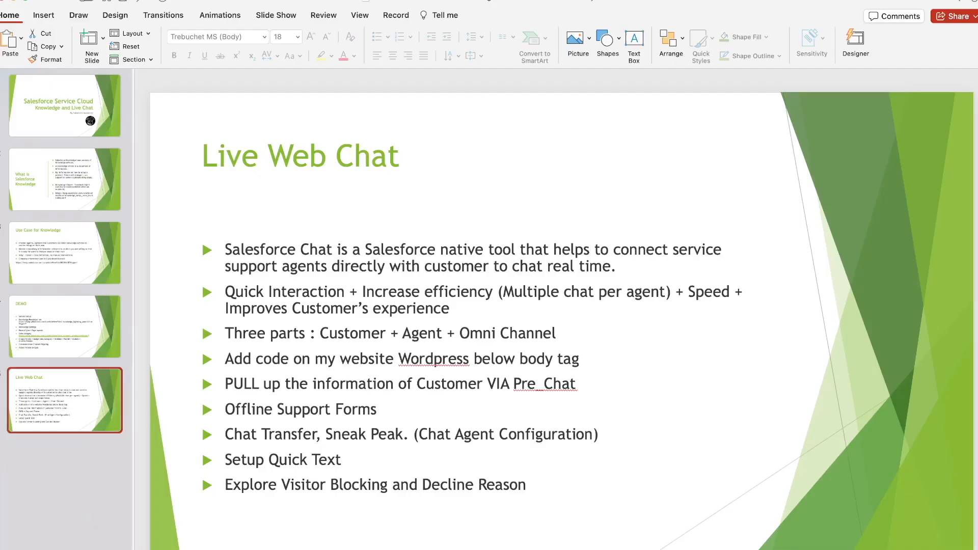
Step: Highlight the 'PULL up the information…' Pre_Chat bullet in PowerPoint, then minimize the presentation
click(262, 380)
drag(227, 383, 557, 391)
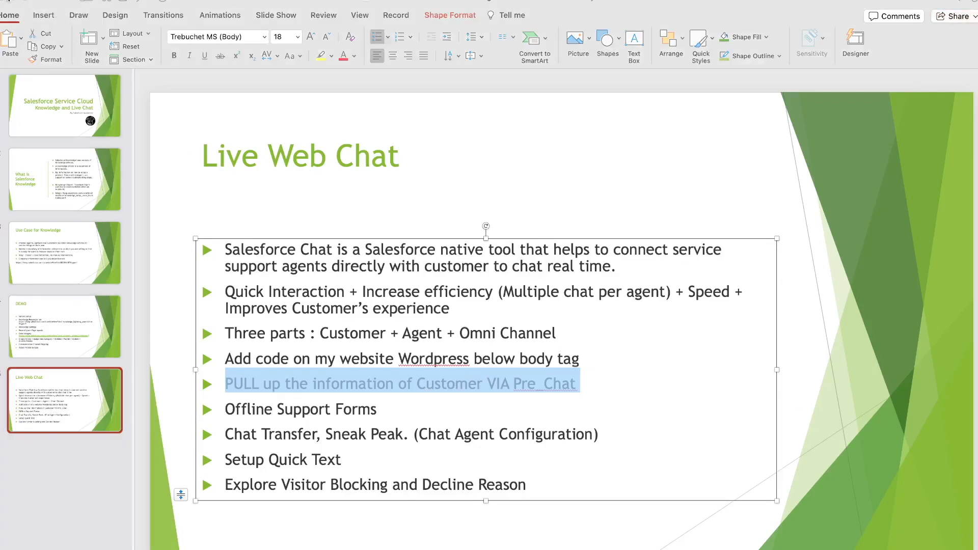
click(12, 1)
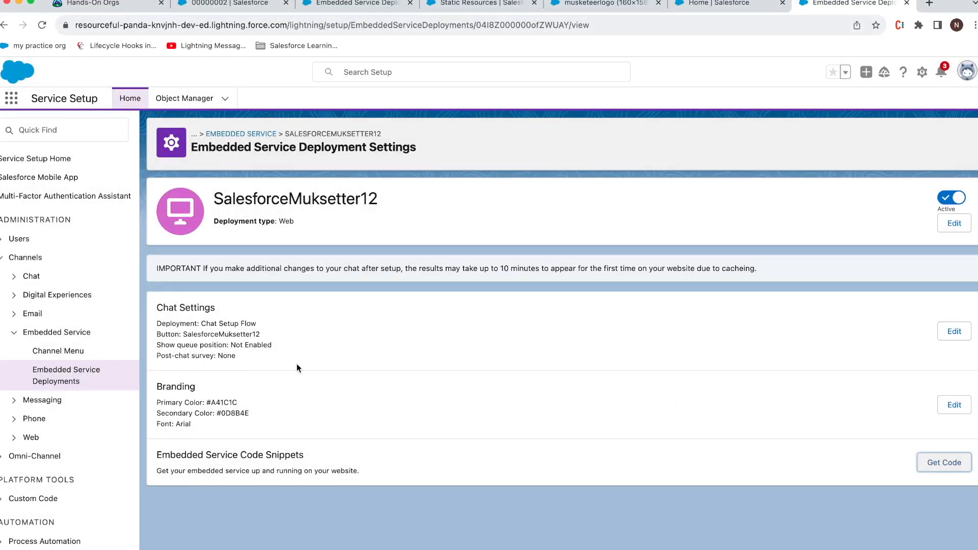
Step: Edit the Chat Settings' Pre-Chat page and advance to the Customize form step
click(949, 334)
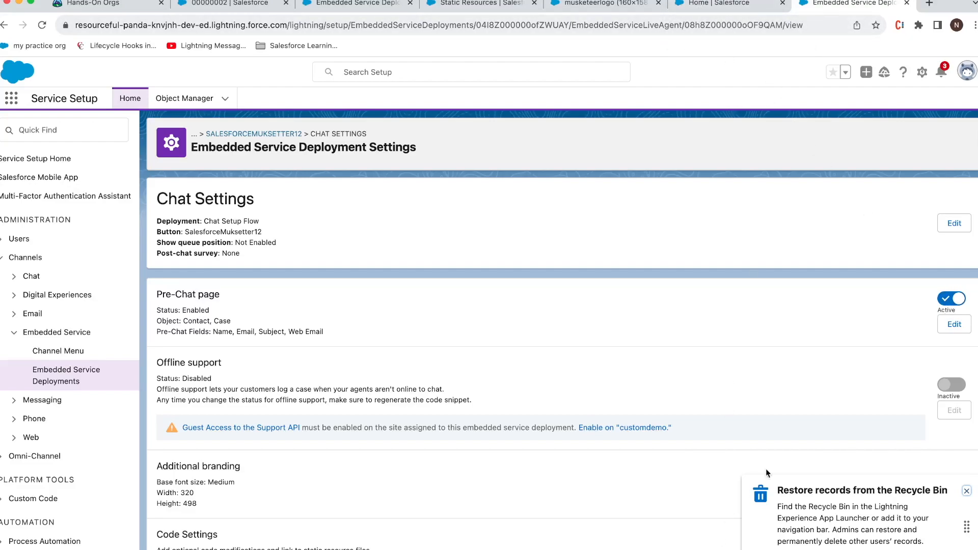
click(955, 325)
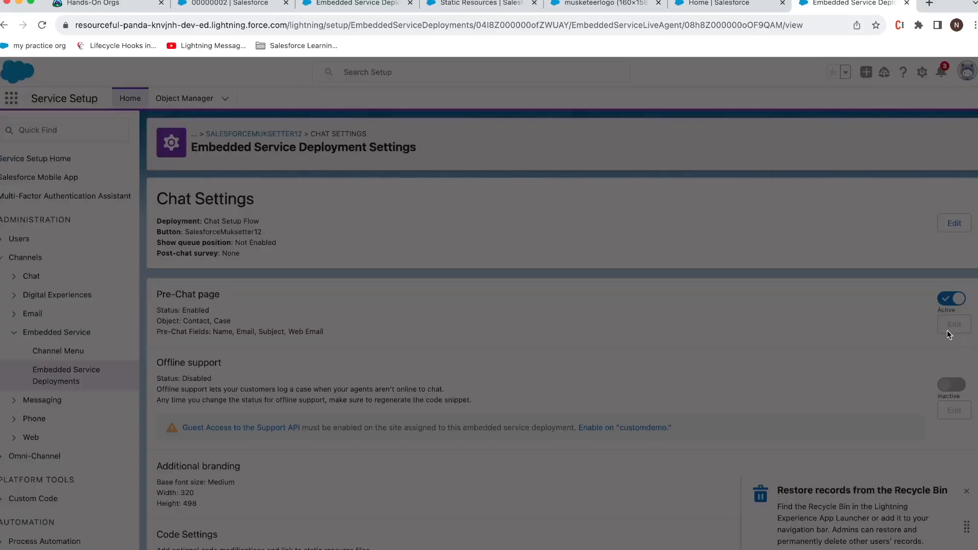
click(922, 508)
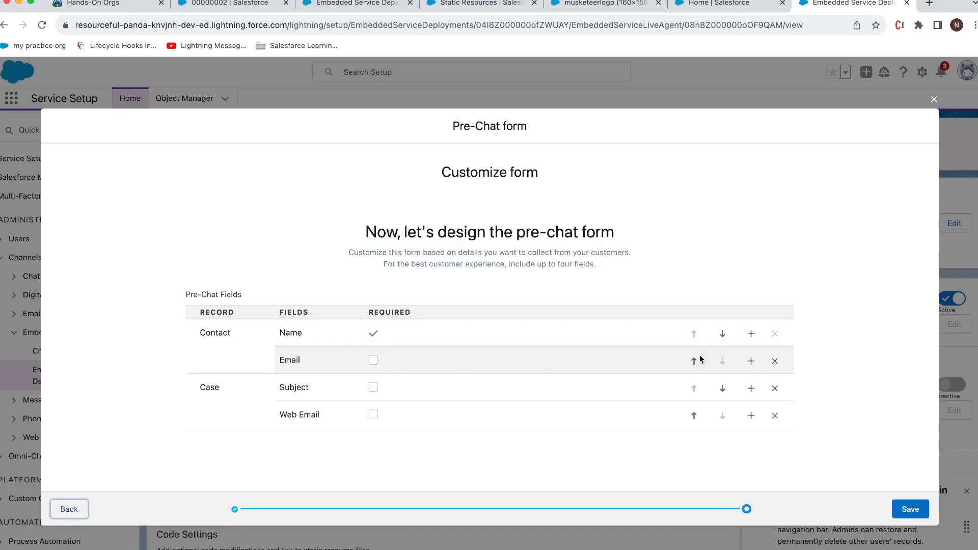
Step: Add a required Phone field to the Contact fields below Email
click(751, 361)
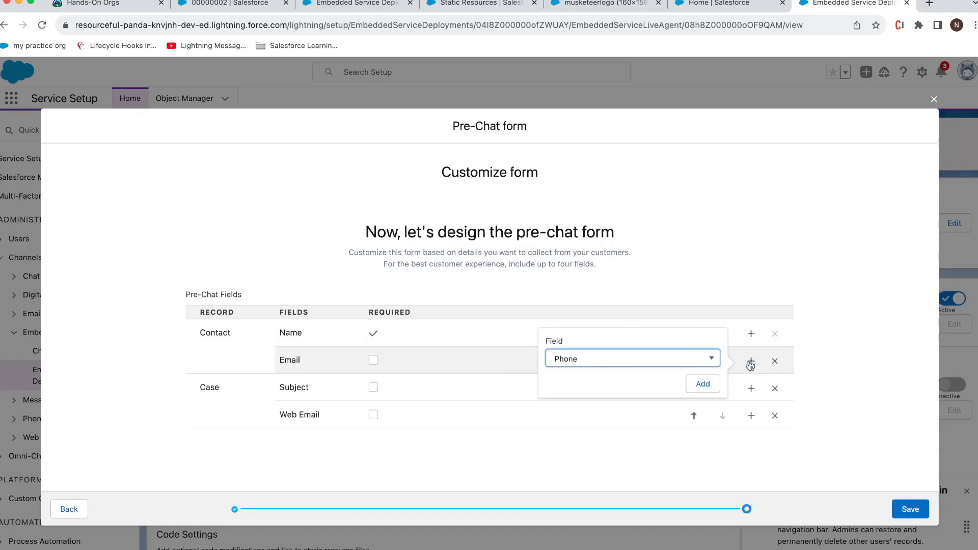
click(704, 386)
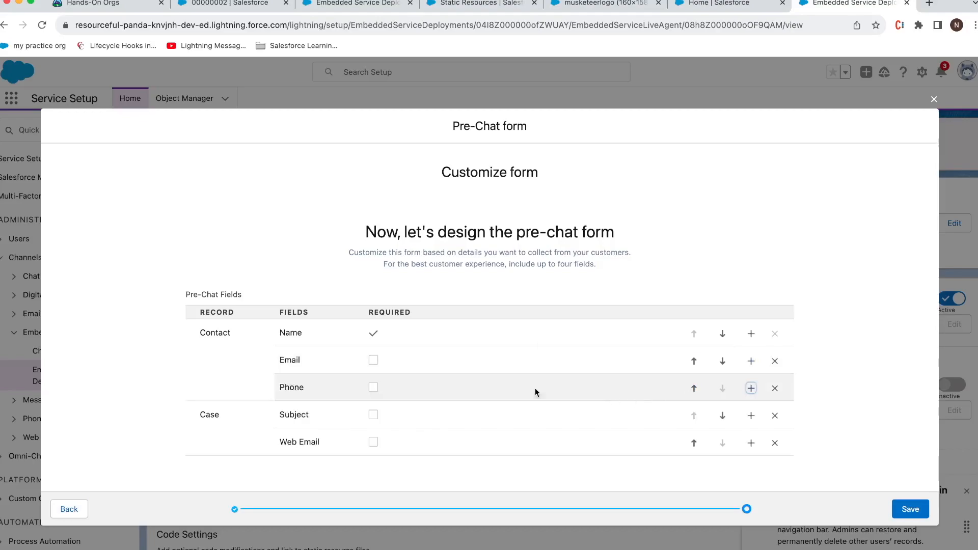
click(372, 388)
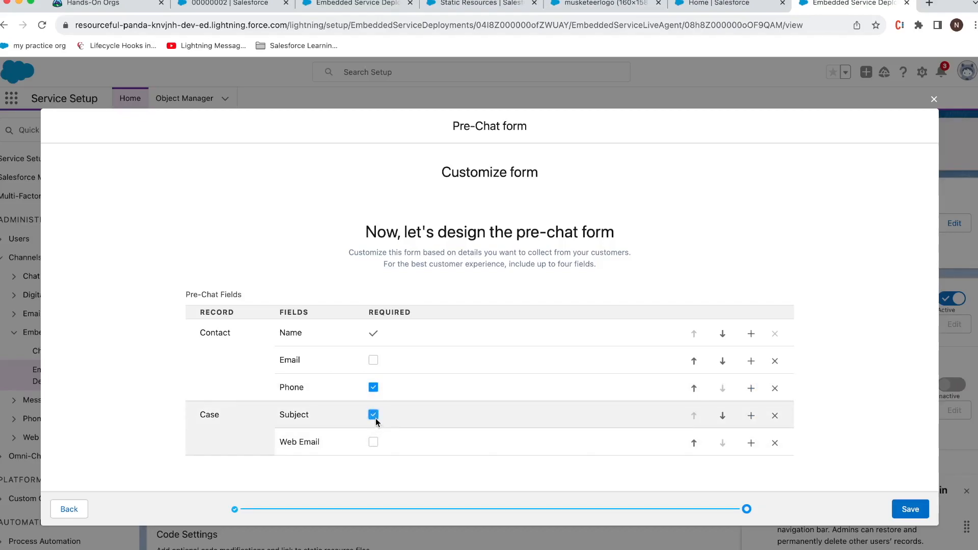
Step: Add Product to the Case fields below Web Email and save the pre-chat form
click(750, 444)
click(633, 448)
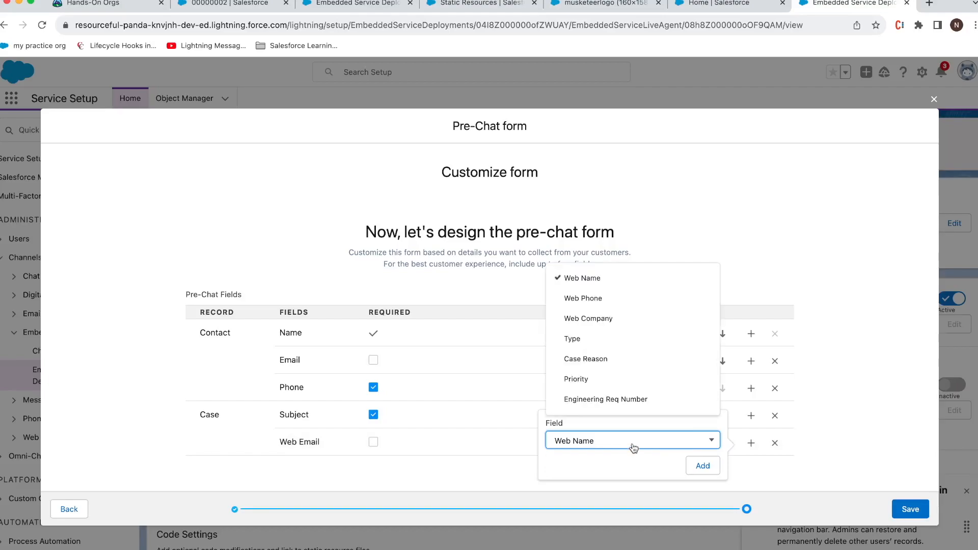
scroll(632, 369, down, 2)
click(629, 376)
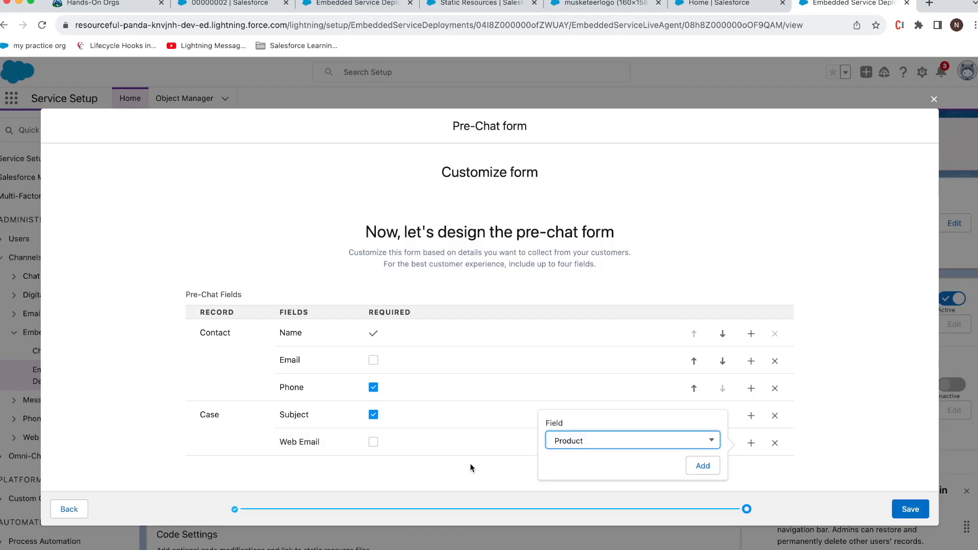
click(700, 467)
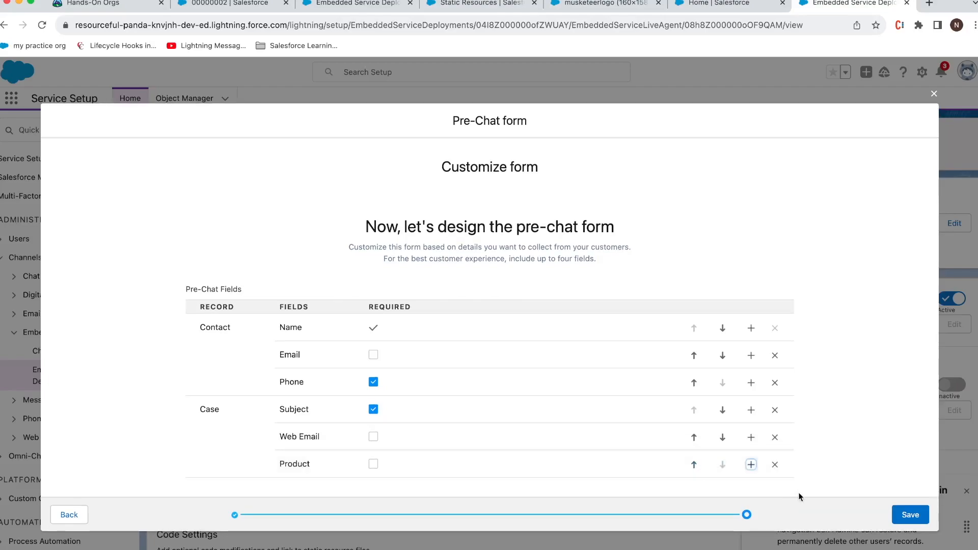
click(900, 513)
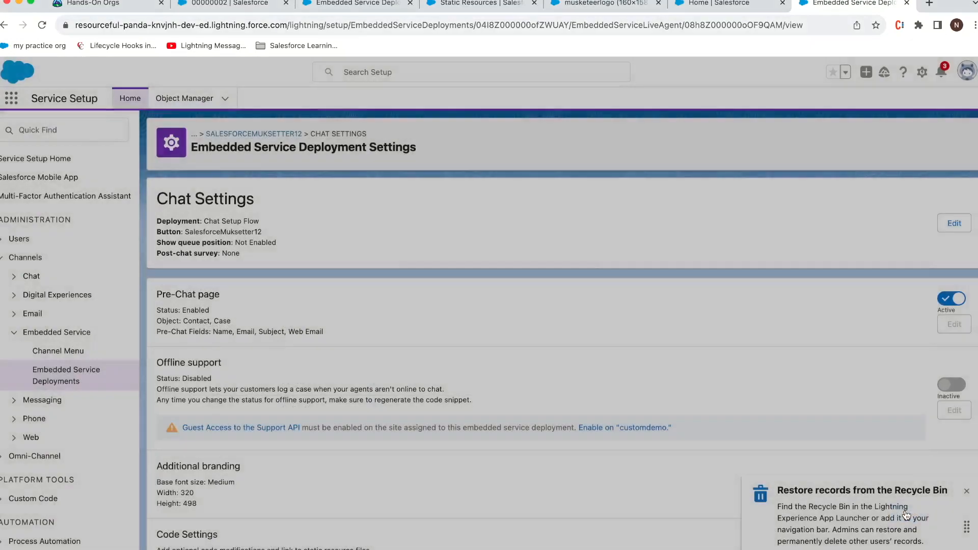
Step: Reopen SalesforceMuksetter12 from Embedded Service Deployments and copy its updated chat code snippet
scroll(817, 473, down, 3)
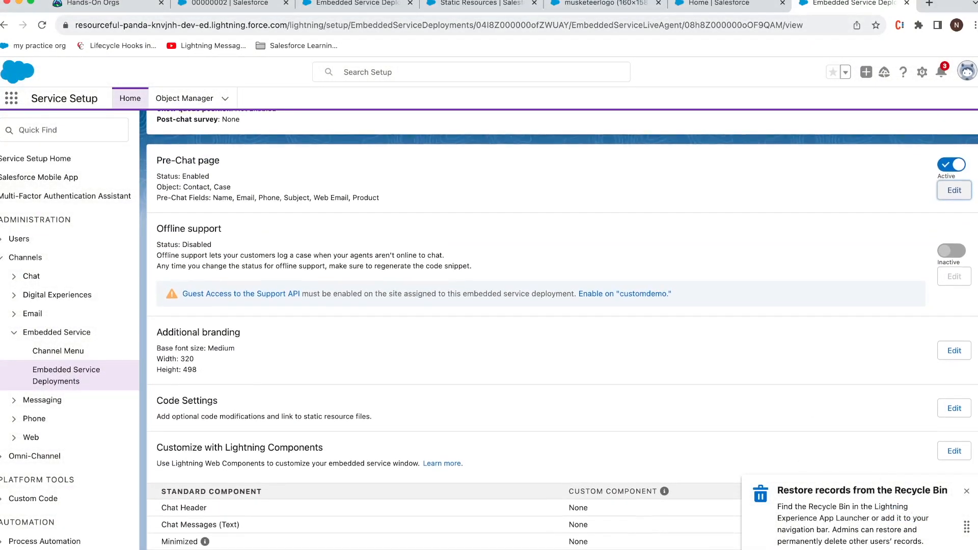
click(966, 493)
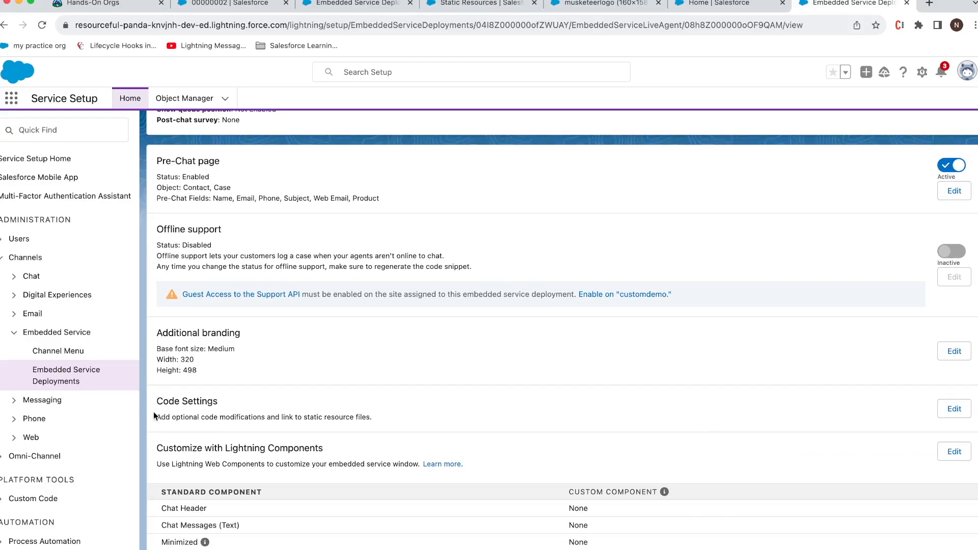
click(86, 379)
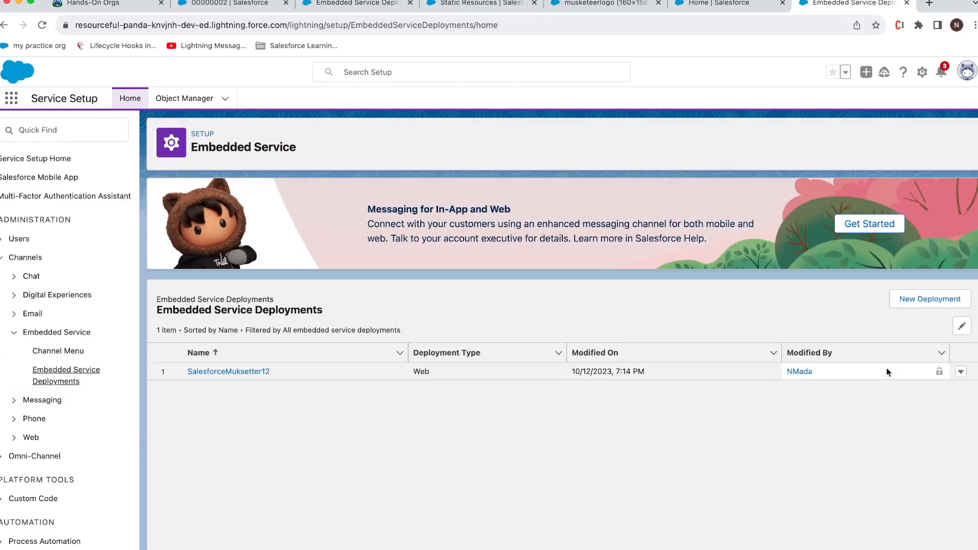
click(961, 372)
click(928, 414)
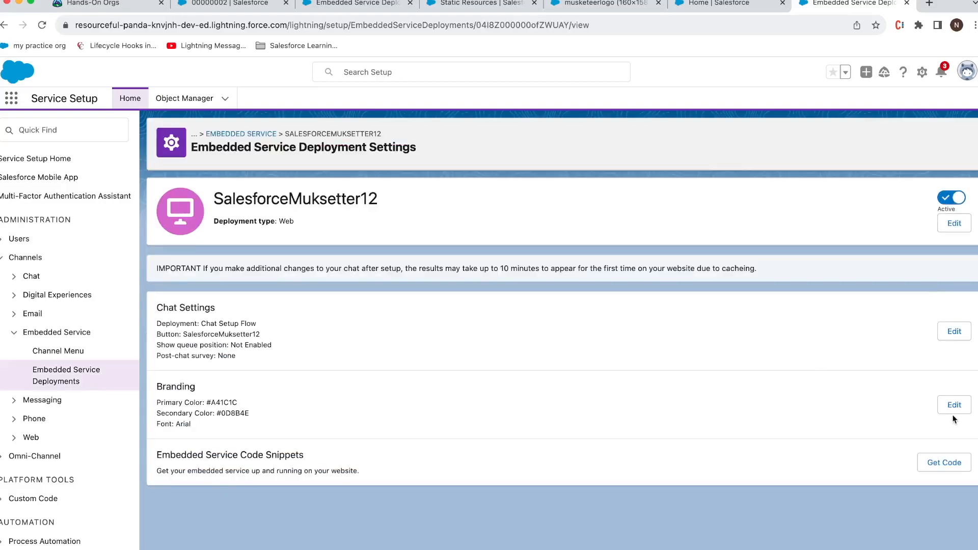
click(946, 462)
click(222, 345)
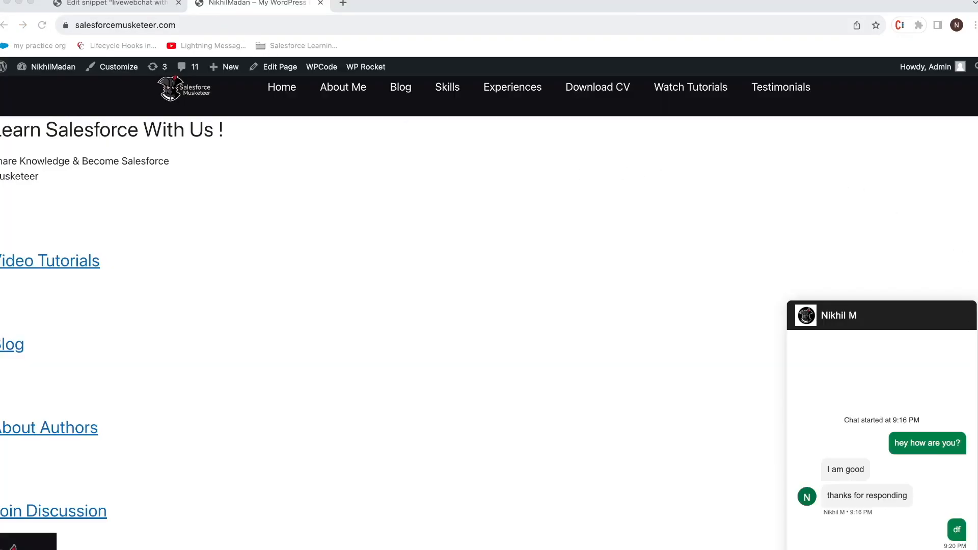
Step: Replace the 'livewebchat with Salesforce' snippet code with the fresh chat code and update
click(131, 3)
click(234, 386)
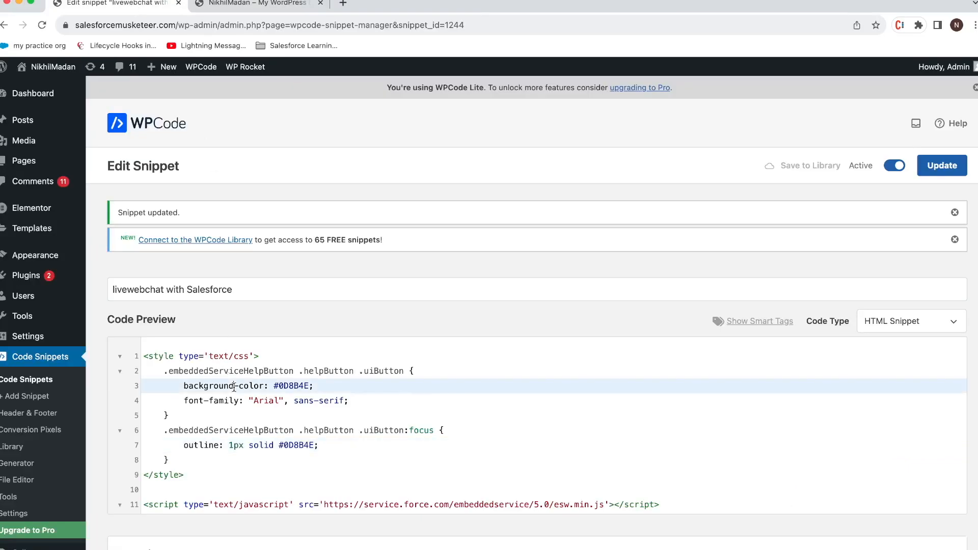
key(super+a)
key(super+v)
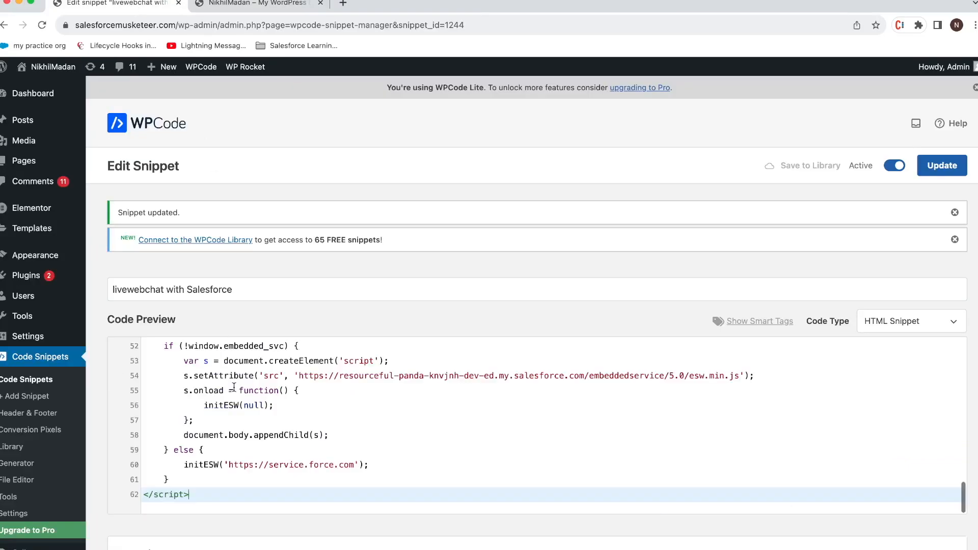
click(934, 172)
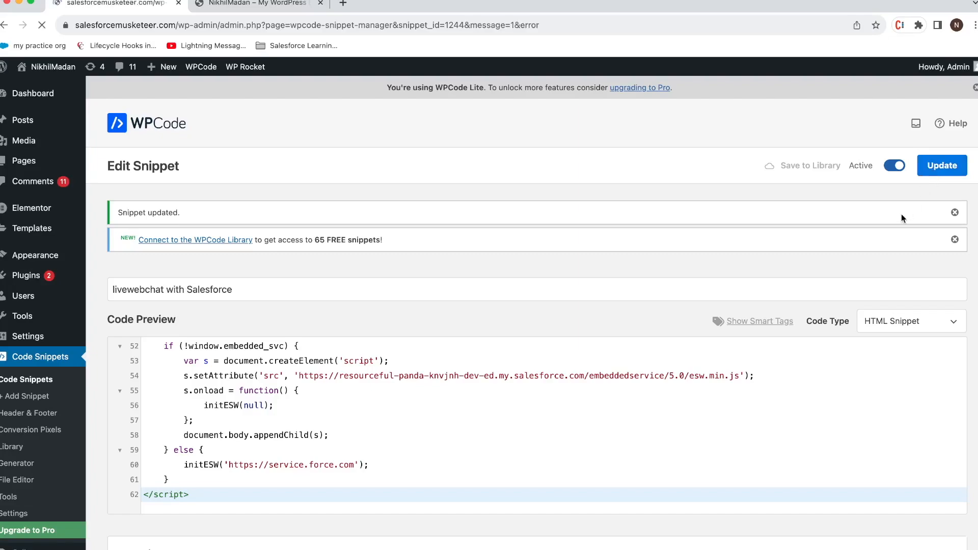
Step: On the live site, start a chat with 'Chat with an Expert'
click(268, 9)
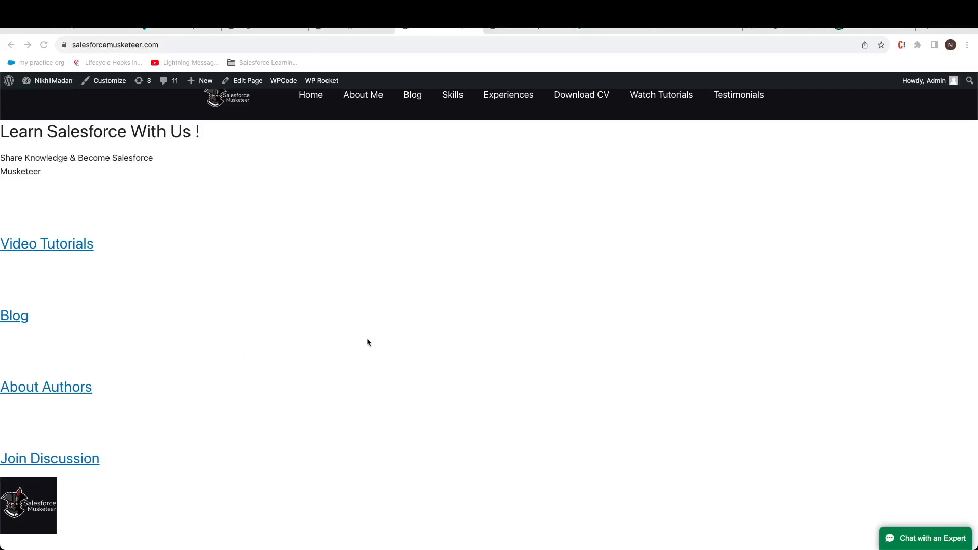
click(906, 540)
click(906, 540)
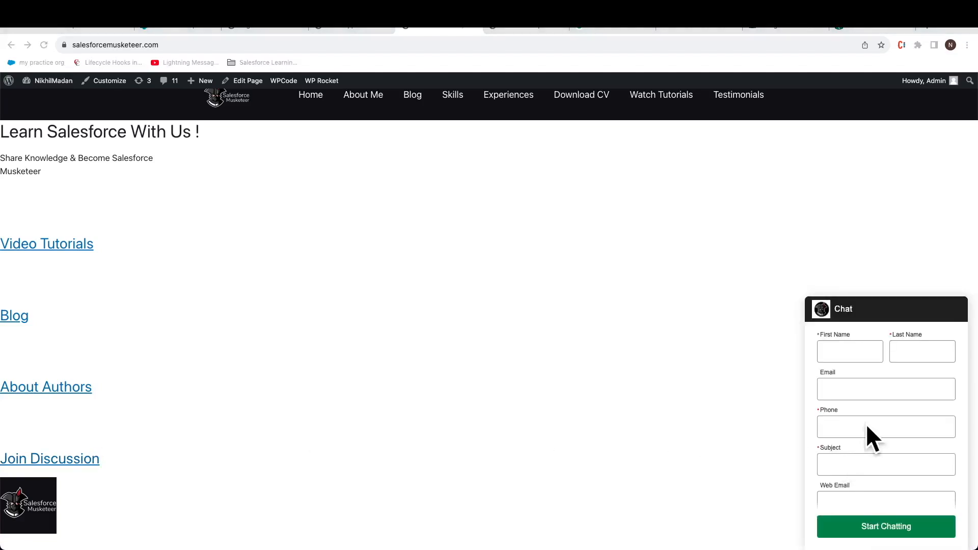
Step: Enter the visitor's first name, last name and phone number in the pre-chat form
click(836, 357)
text(test)
key(Tab)
text(tdemo)
key(Tab)
key(Tab)
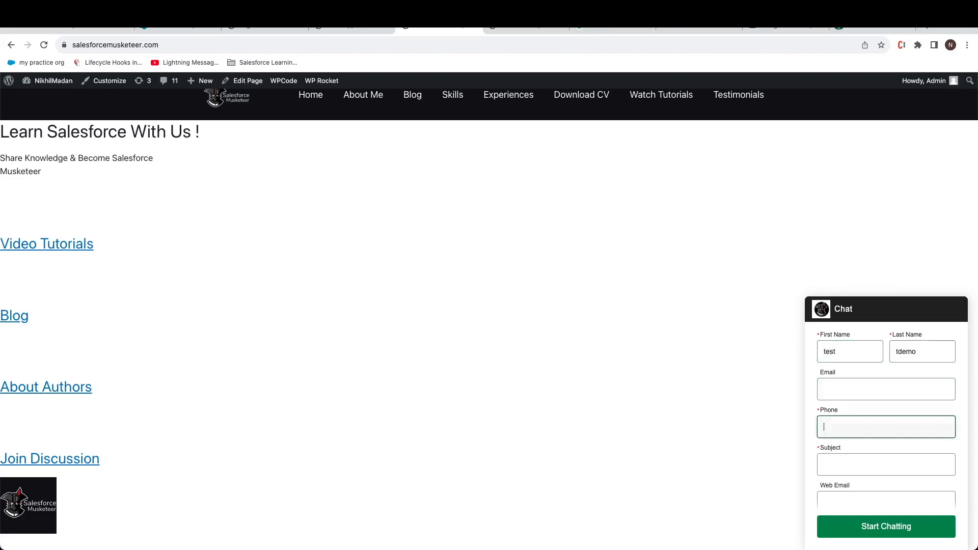
text(567213)
key(Tab)
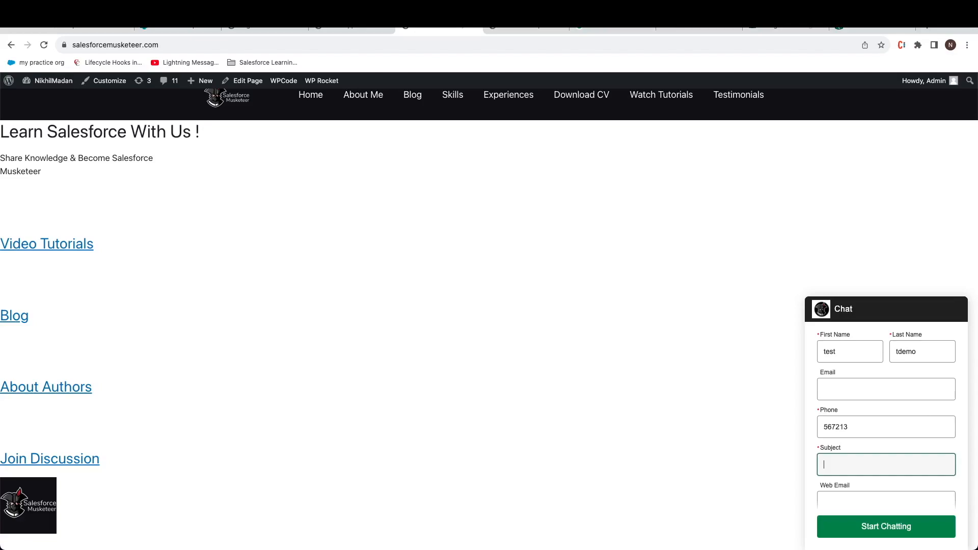
Step: Enter subject 'Windows not restarting', choose product GC1040, and submit to start chatting
text(Windows not restarting)
scroll(915, 387, down, 2)
click(858, 493)
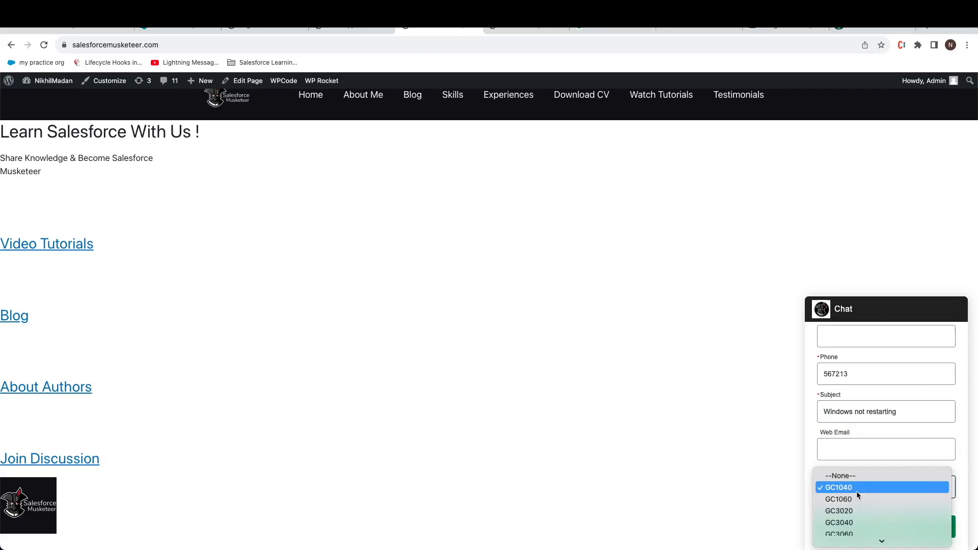
click(962, 459)
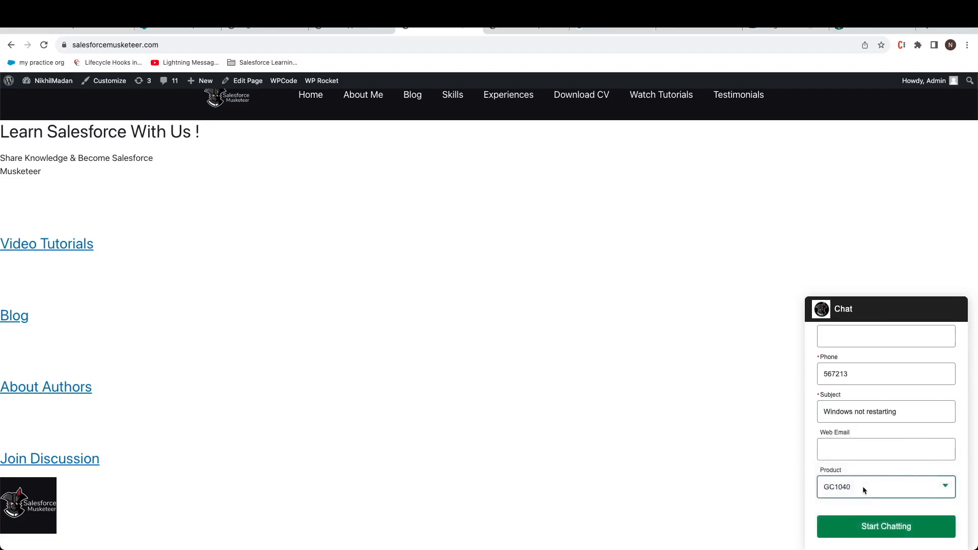
click(887, 528)
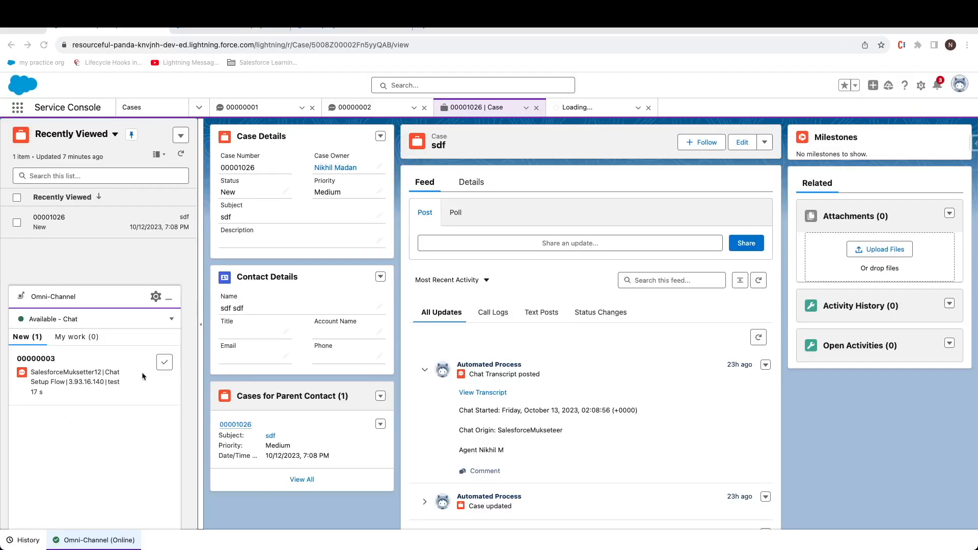
Step: Accept chat 00000003 and send the visitor two 'Good morning' greetings
mouse_move(149, 372)
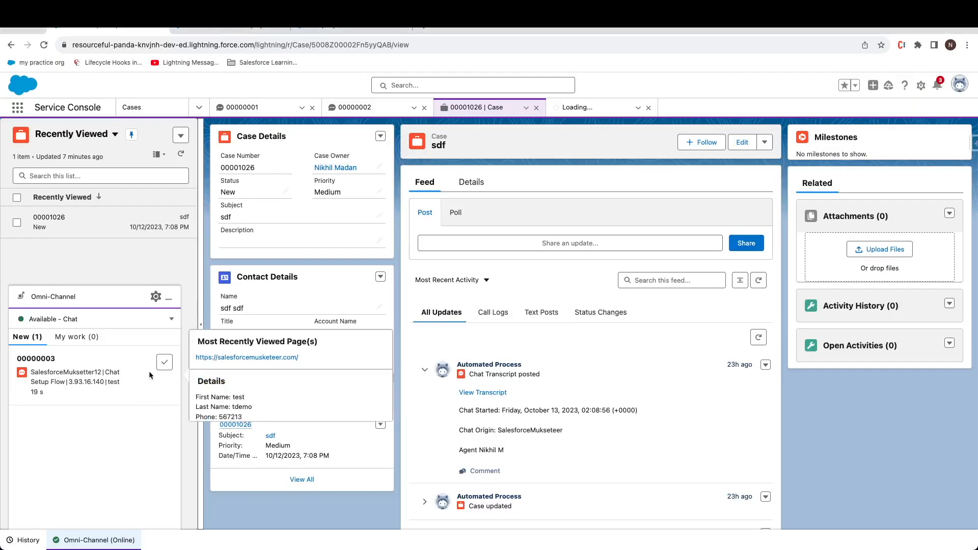
scroll(211, 377, down, 1)
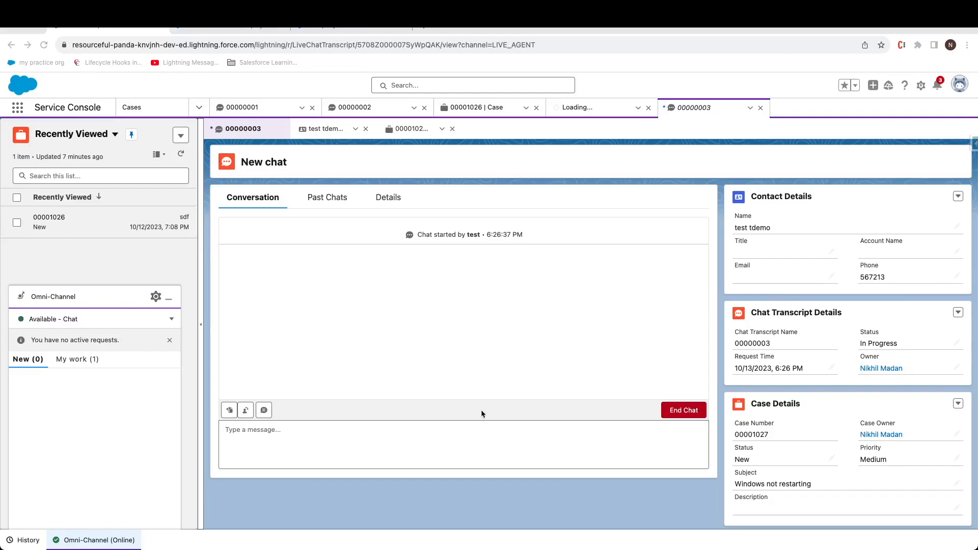
click(395, 438)
text(Good st)
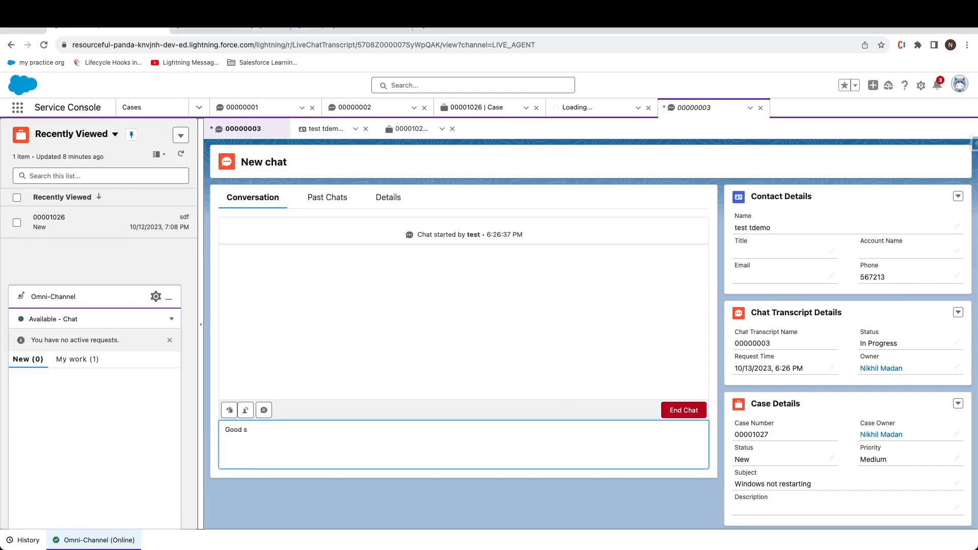
text(morning)
key(Return)
text(good morning)
key(Return)
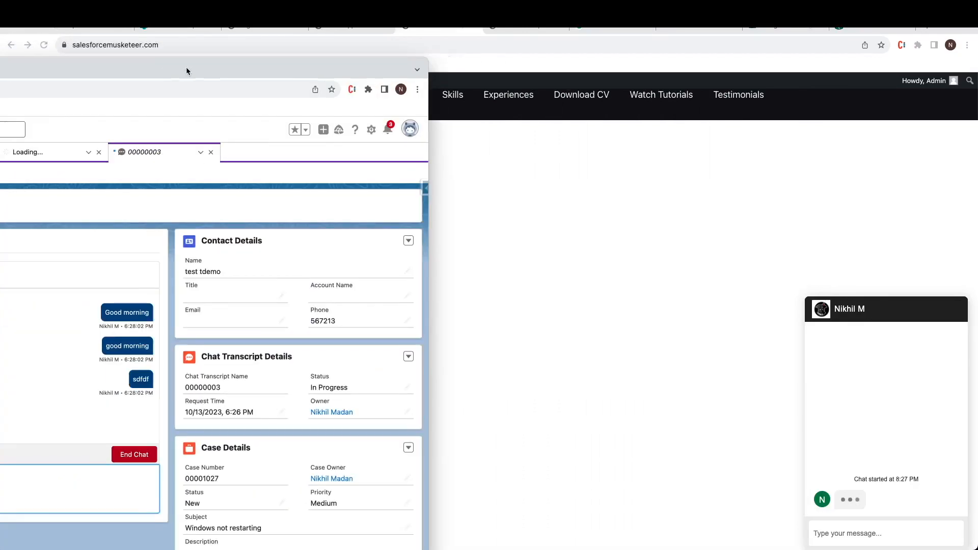
Step: Move the console aside to confirm the greetings on the site, then show the Live Web Chat slide
drag(186, 72, 213, 71)
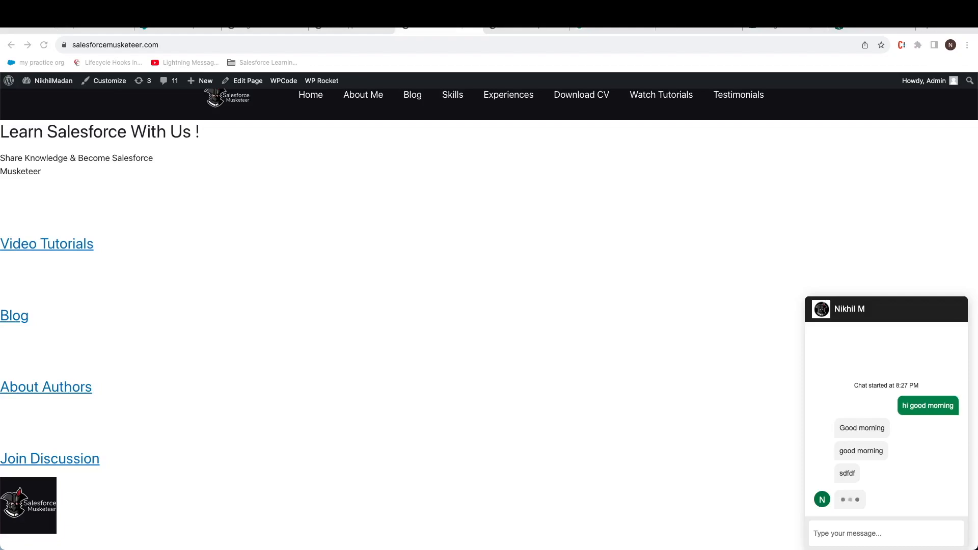
key(super+Tab)
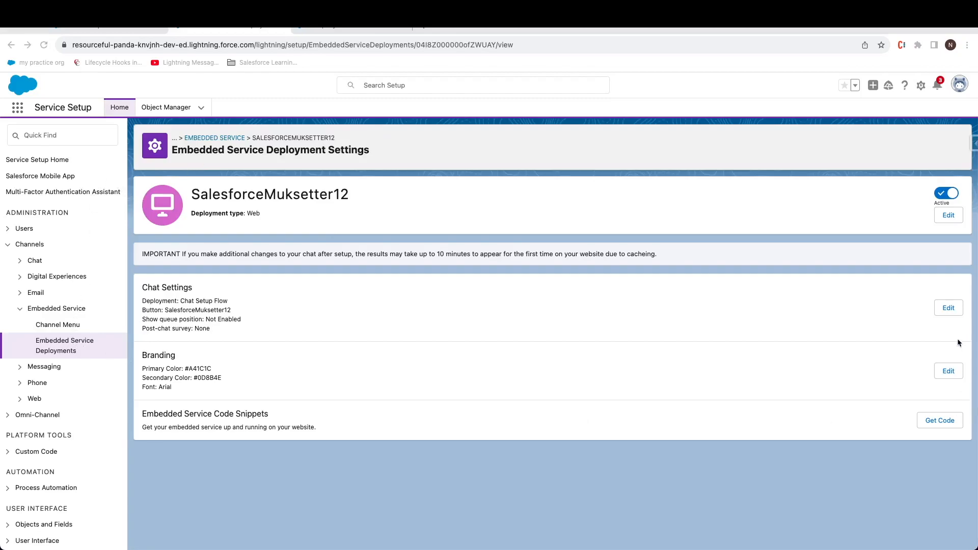
Step: Activate offline support and make Subject and Web Email required, keeping the Master record type
click(950, 312)
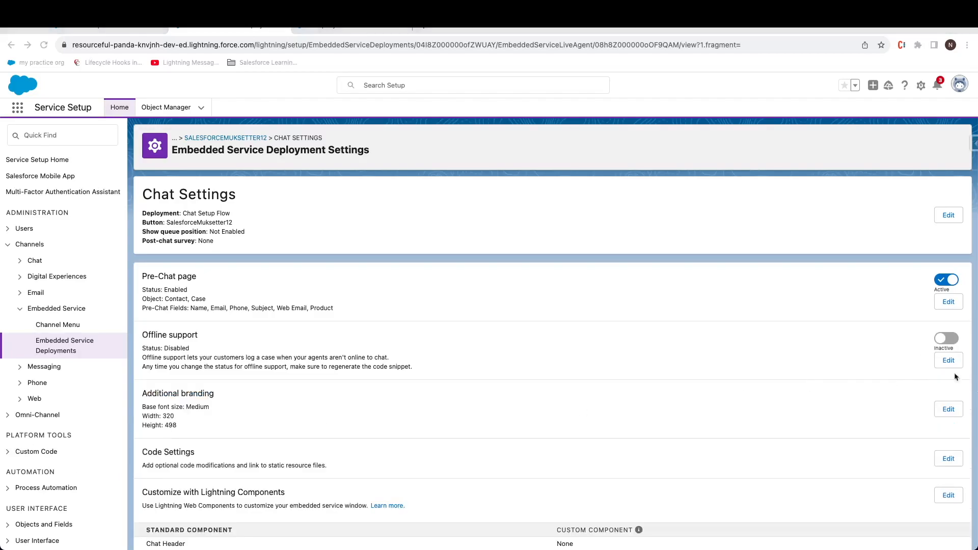
click(948, 344)
click(948, 340)
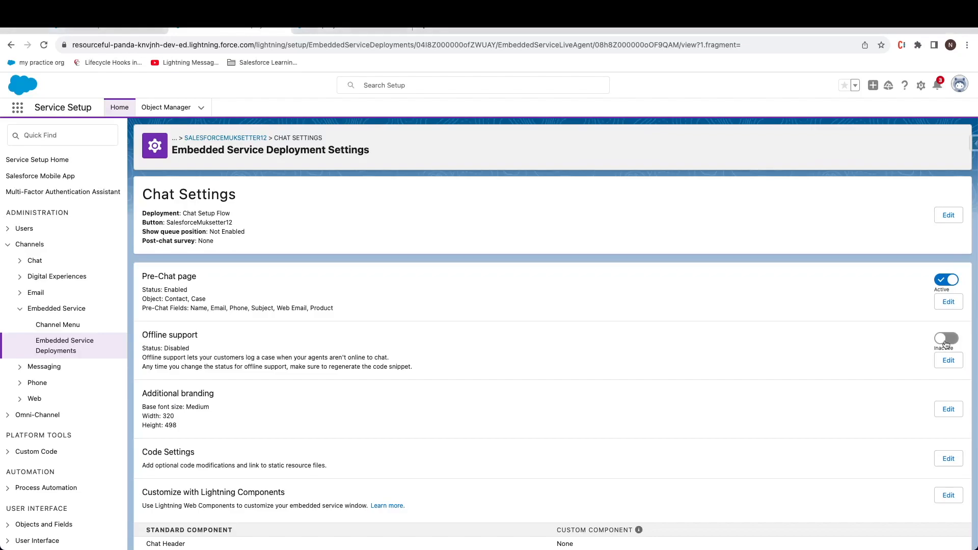
click(949, 362)
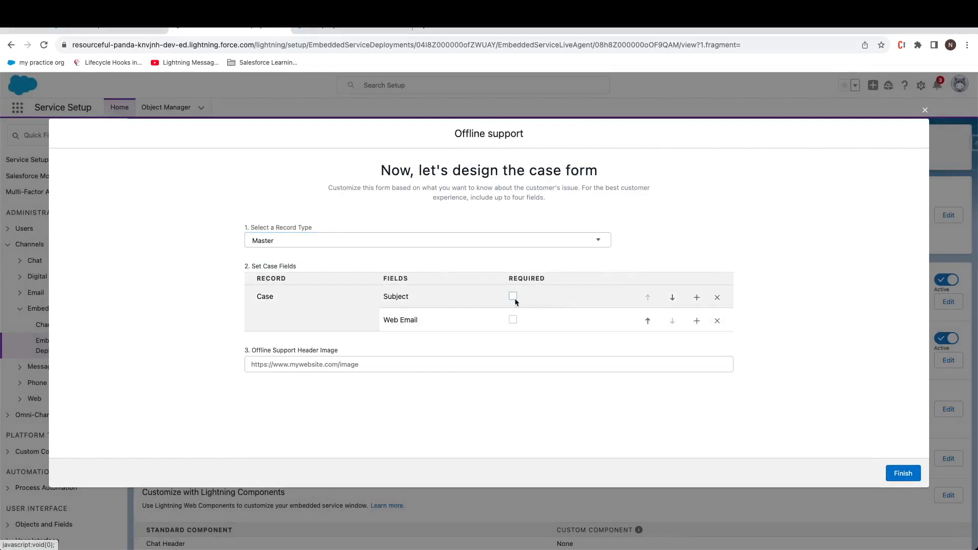
click(514, 297)
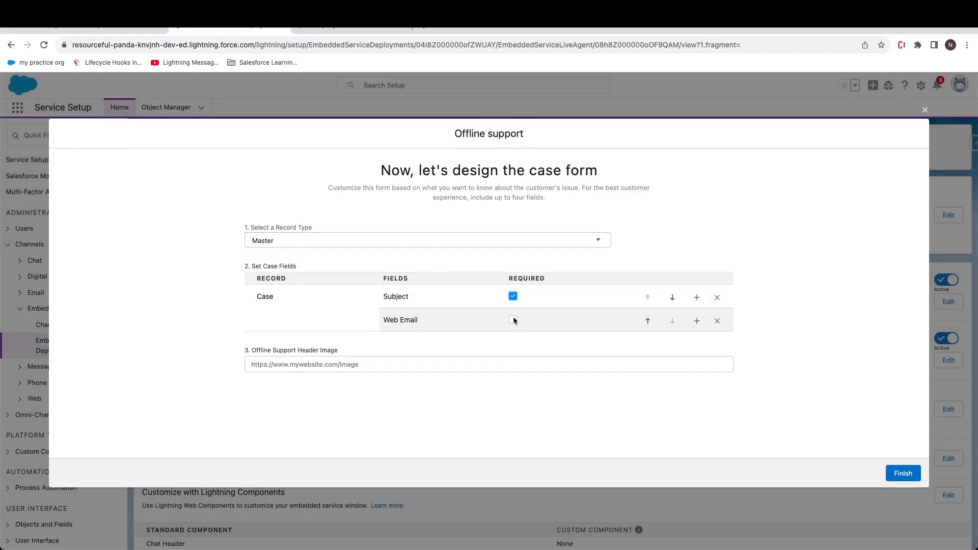
click(513, 320)
click(397, 245)
click(633, 237)
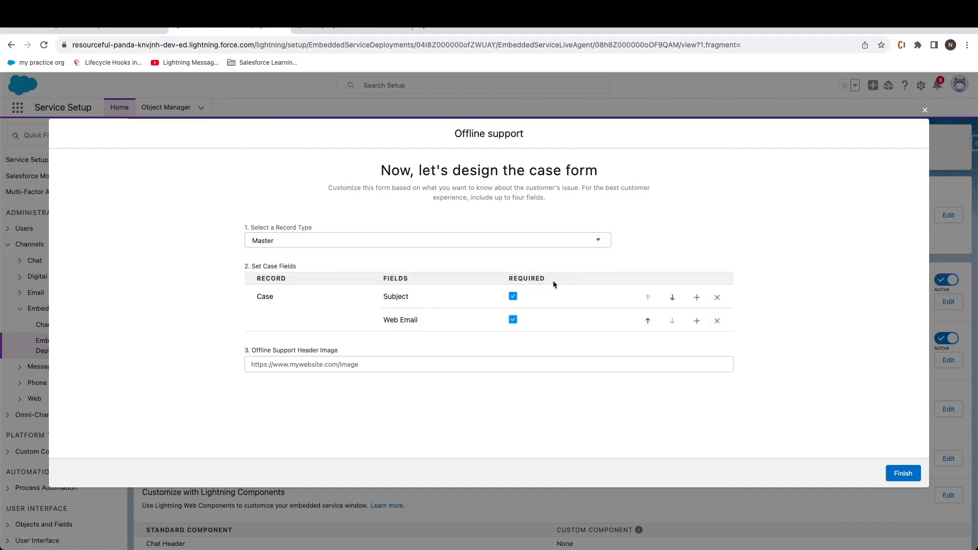
Step: Add Product and Web Phone case fields to the offline form and finish
click(695, 326)
click(647, 322)
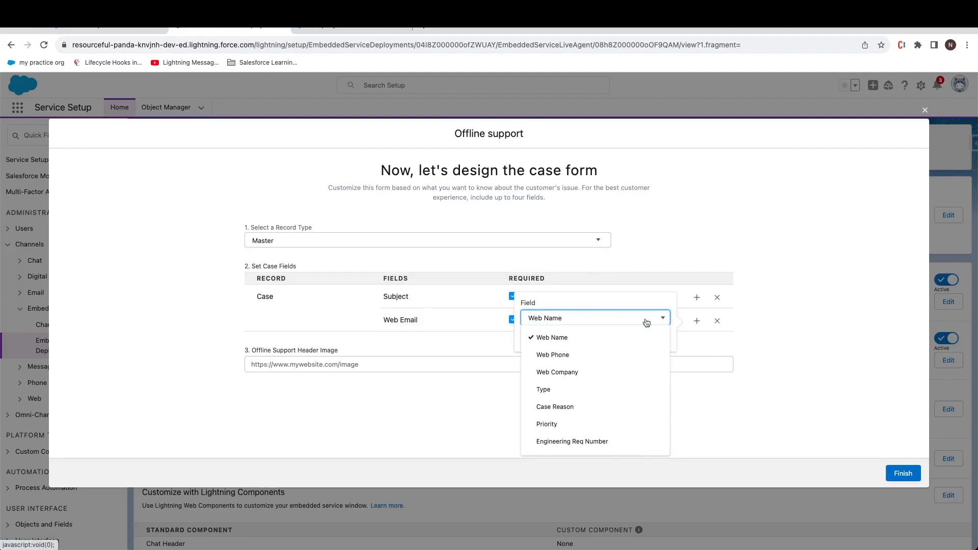
scroll(618, 375, down, 2)
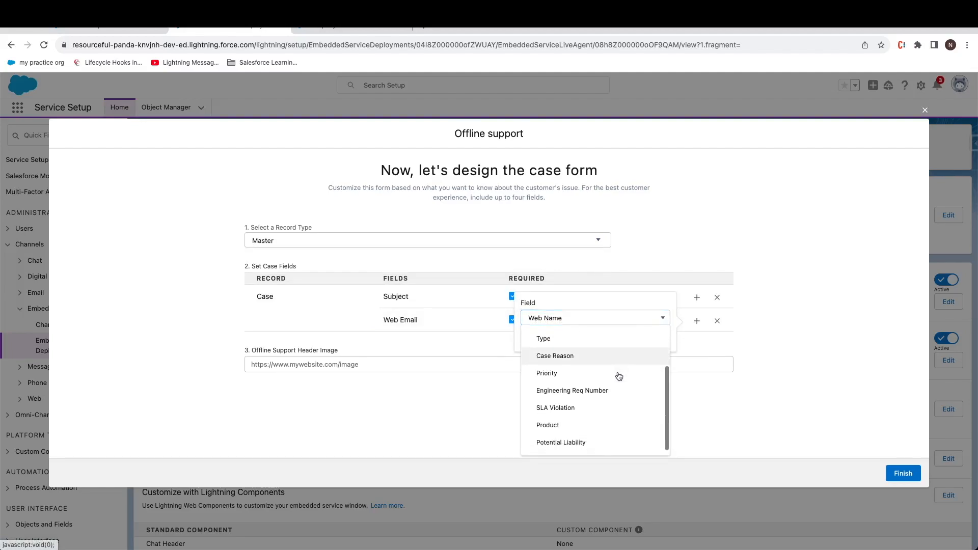
click(604, 423)
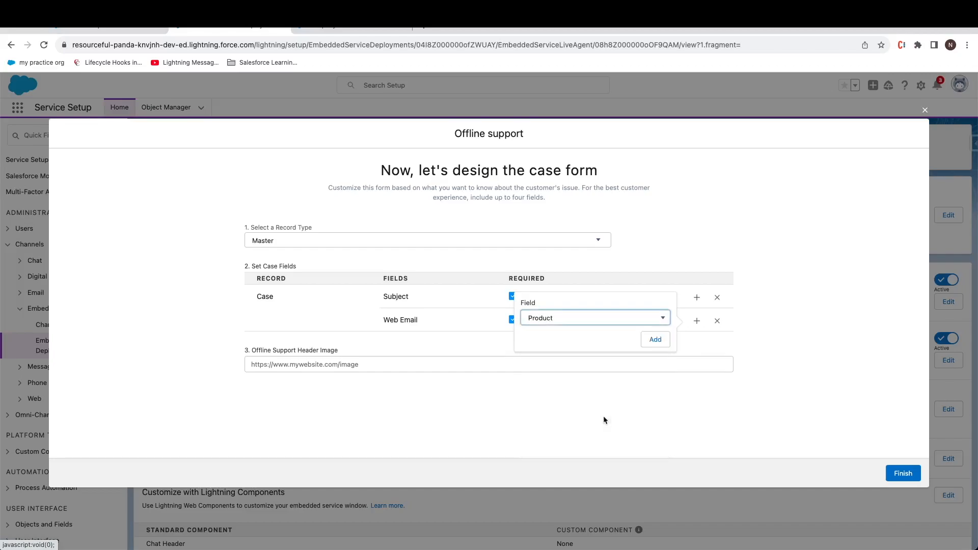
click(655, 339)
click(696, 345)
click(585, 344)
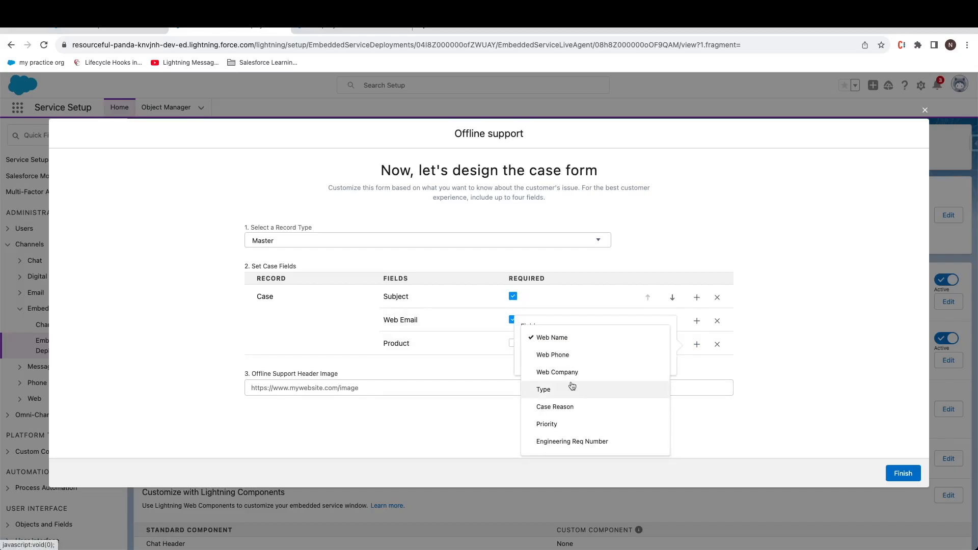
click(576, 356)
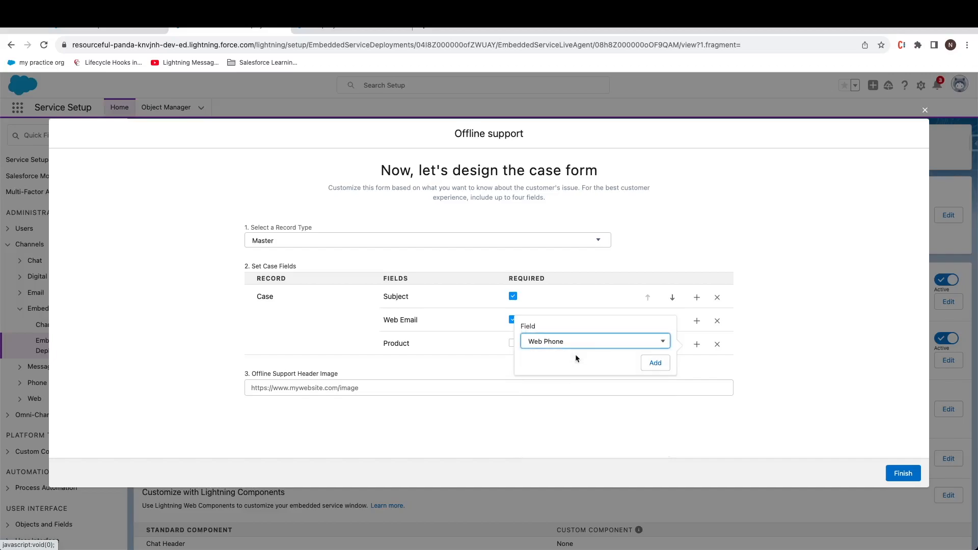
click(654, 363)
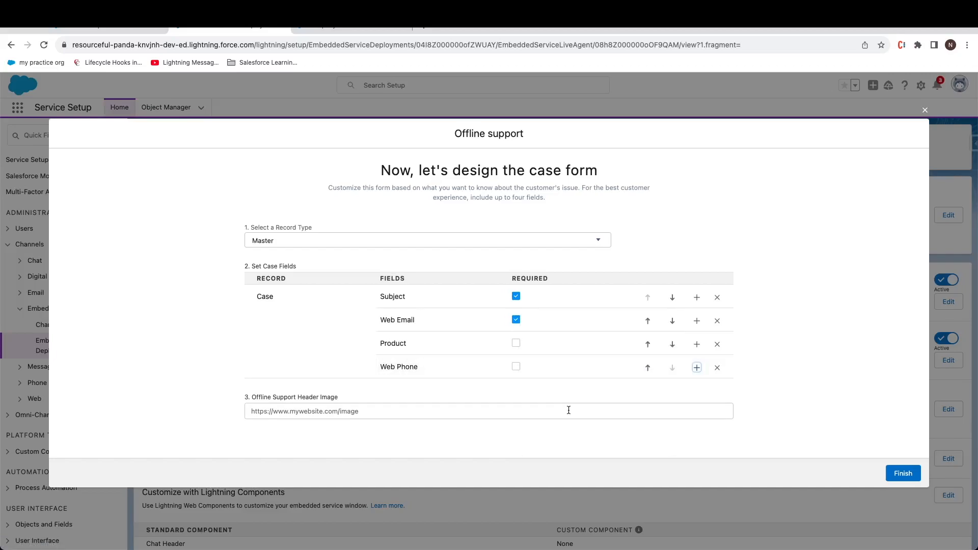
click(899, 474)
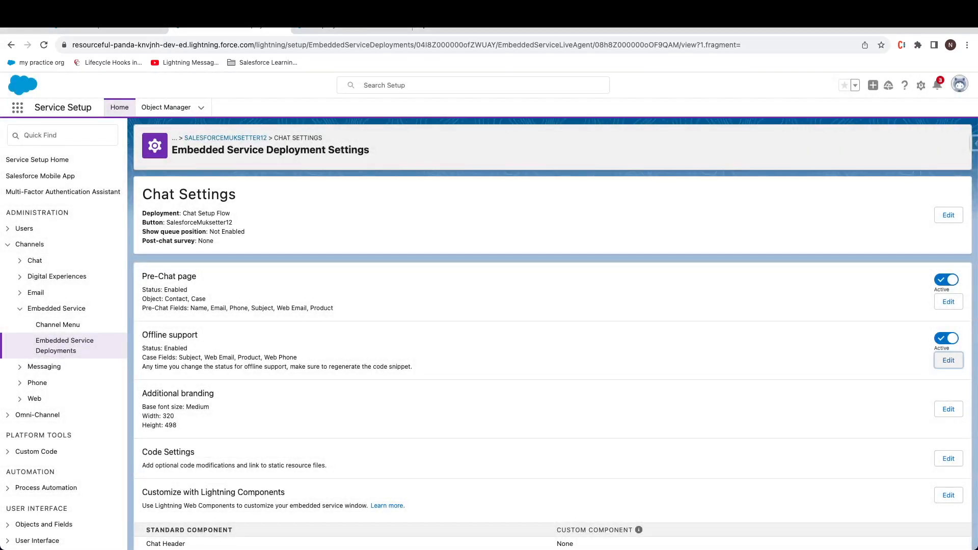
Step: Open the SalesforceMuksetter12 deployment's code snippets and copy the chat code
scroll(198, 310, down, 3)
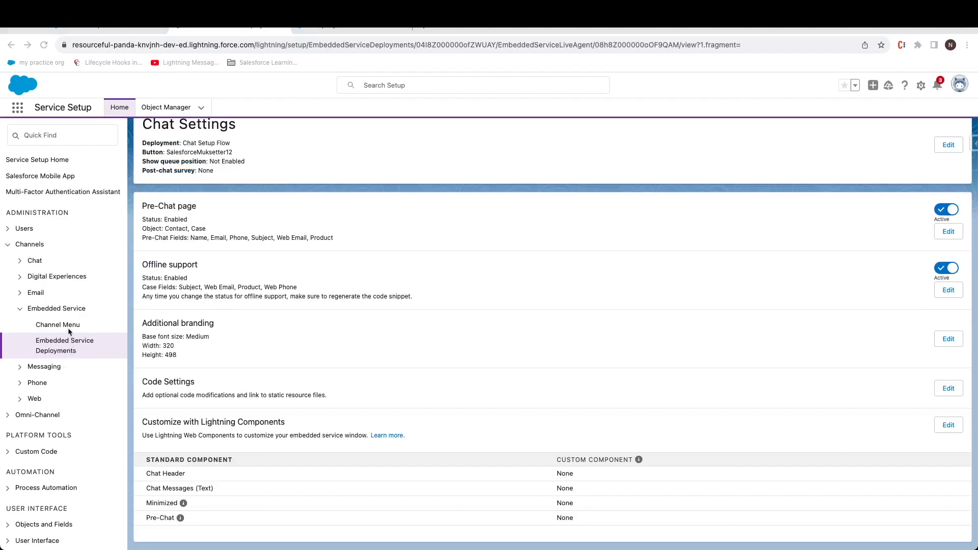
click(66, 347)
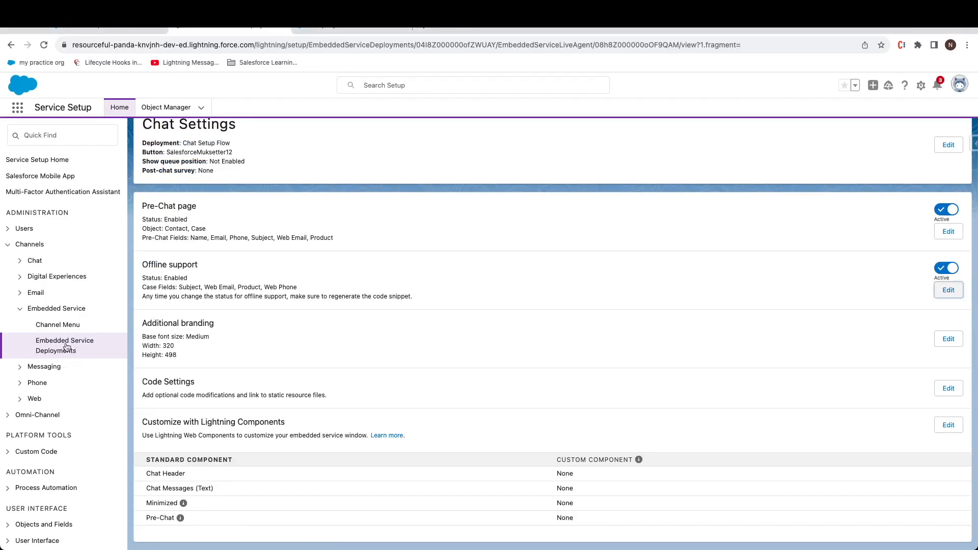
click(67, 347)
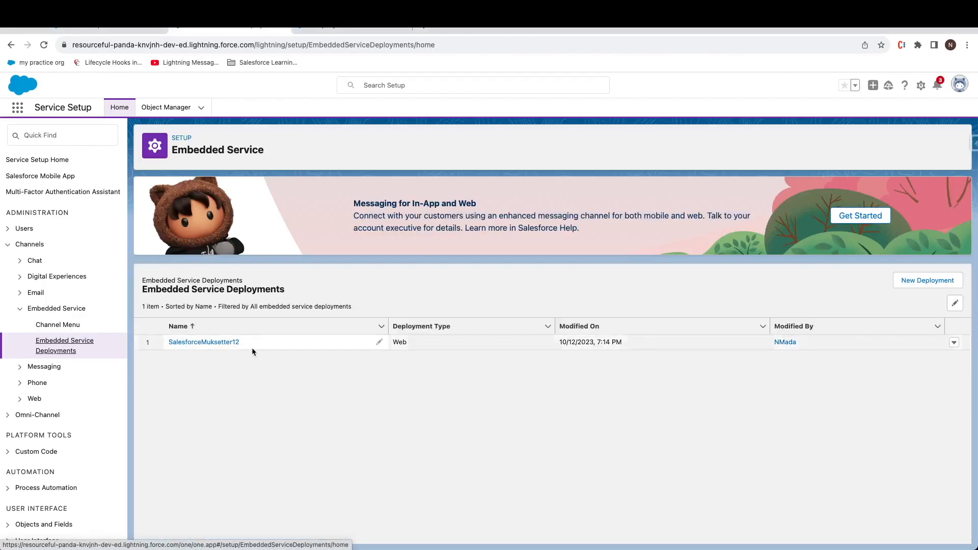
click(954, 342)
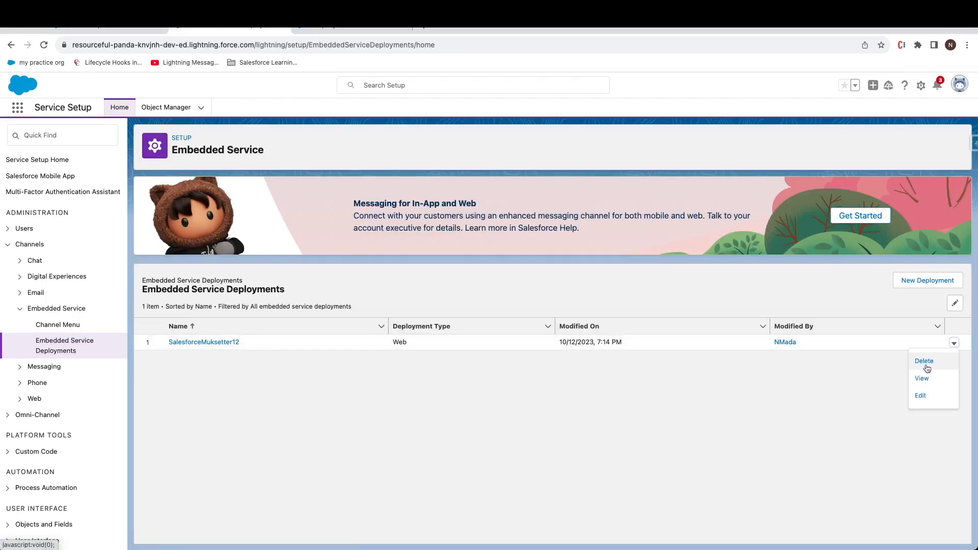
click(923, 378)
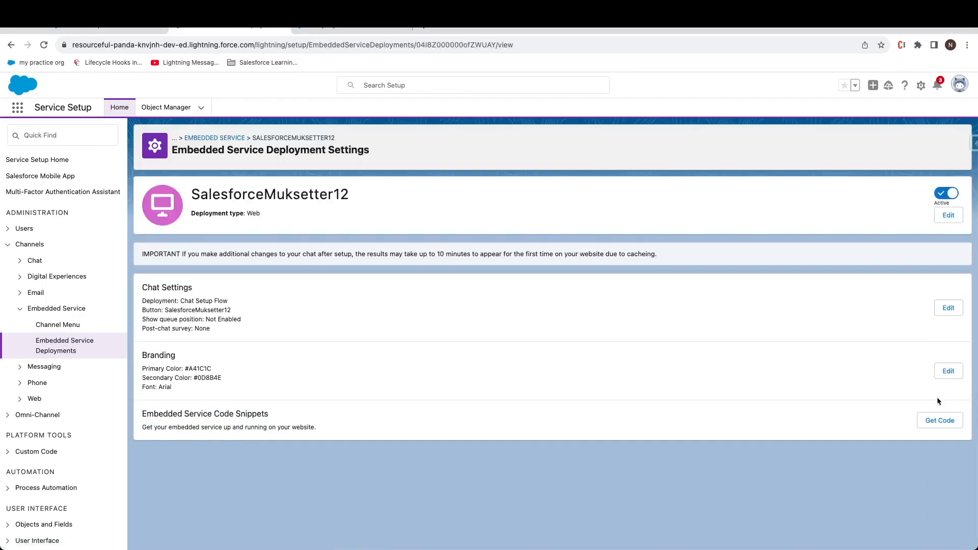
click(936, 421)
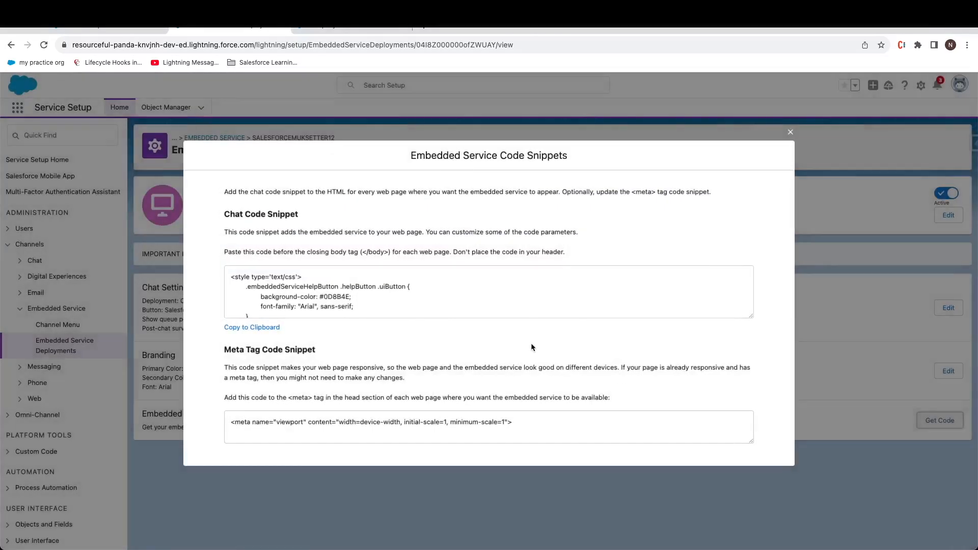
click(273, 327)
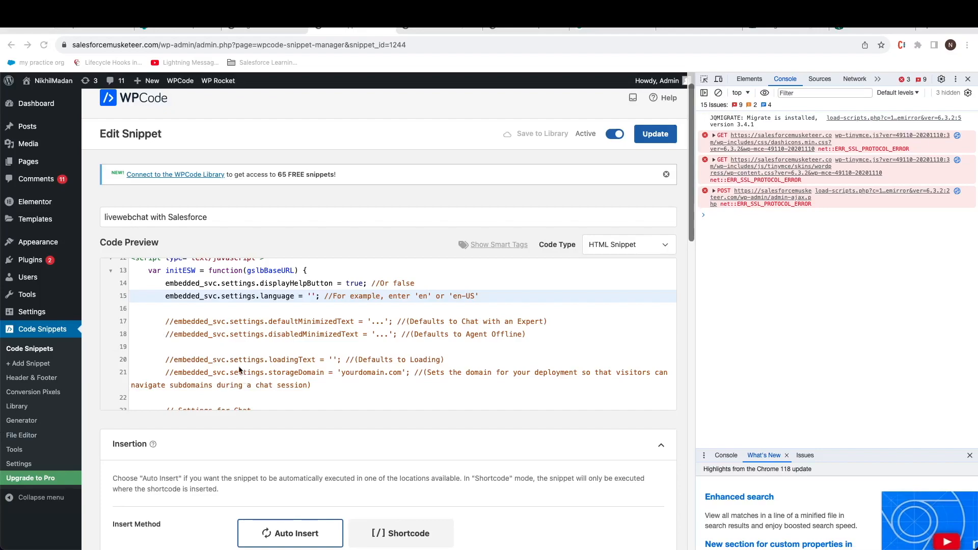
Step: Replace the 'livewebchat with Salesforce' snippet code with the copied chat code and update it
click(239, 367)
key(super+a)
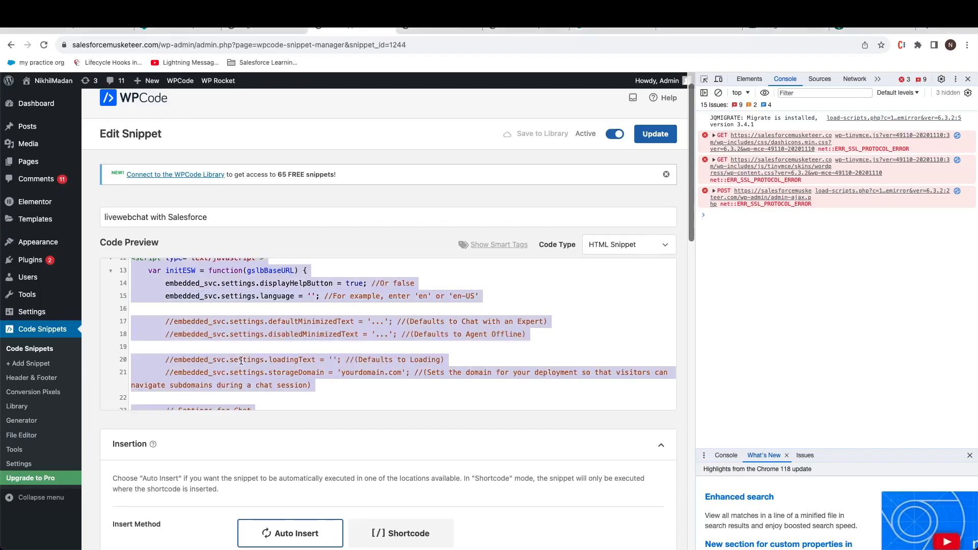
key(super+v)
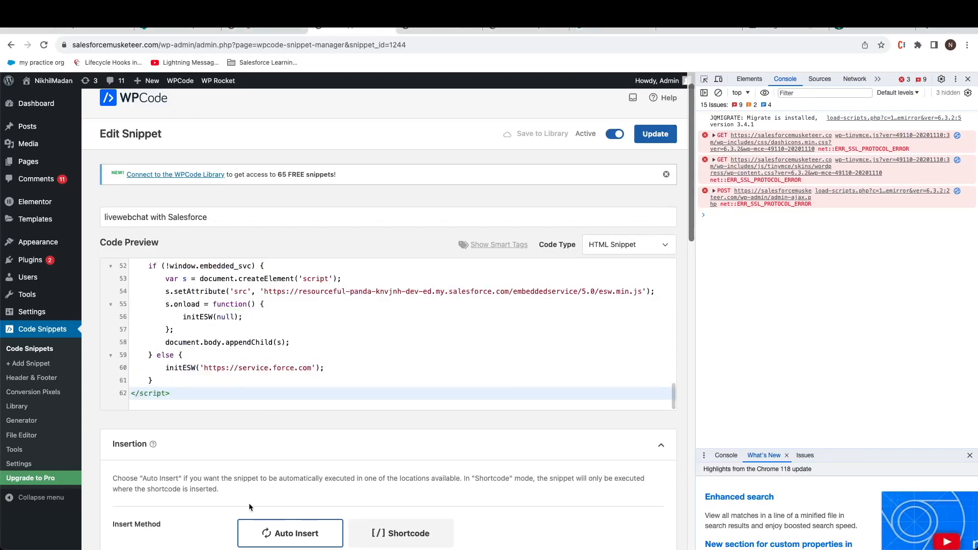
click(654, 143)
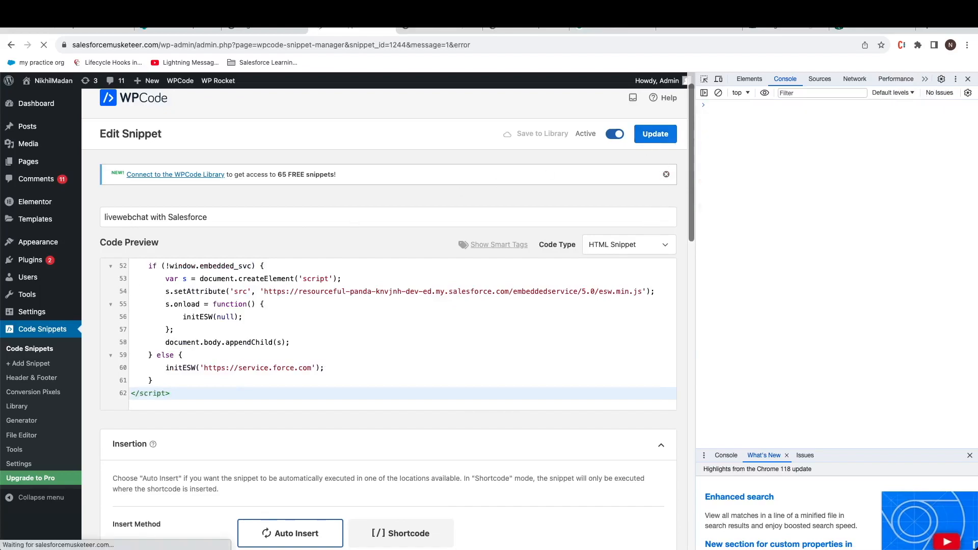
Step: Reload the website, then set the agent's Omni-Channel status to Offline in the console
click(452, 27)
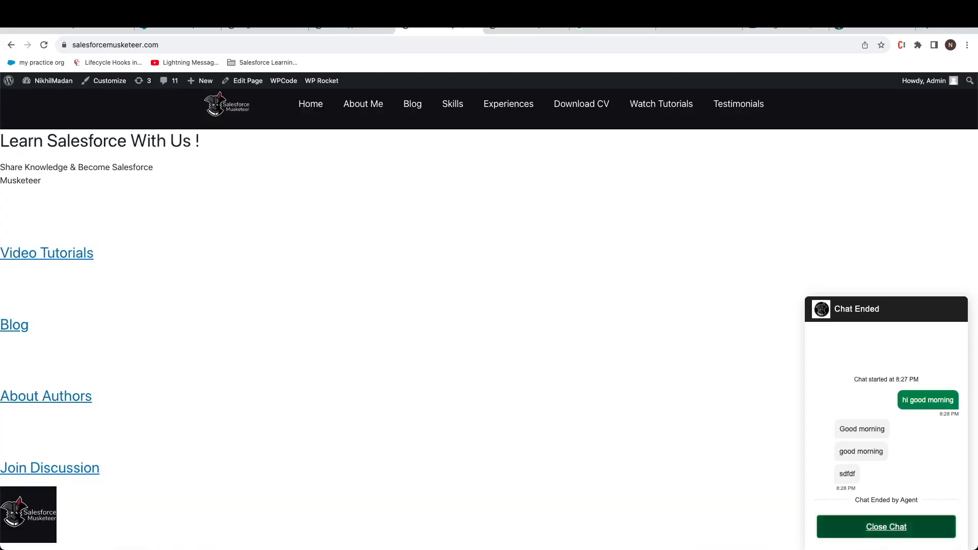
click(44, 44)
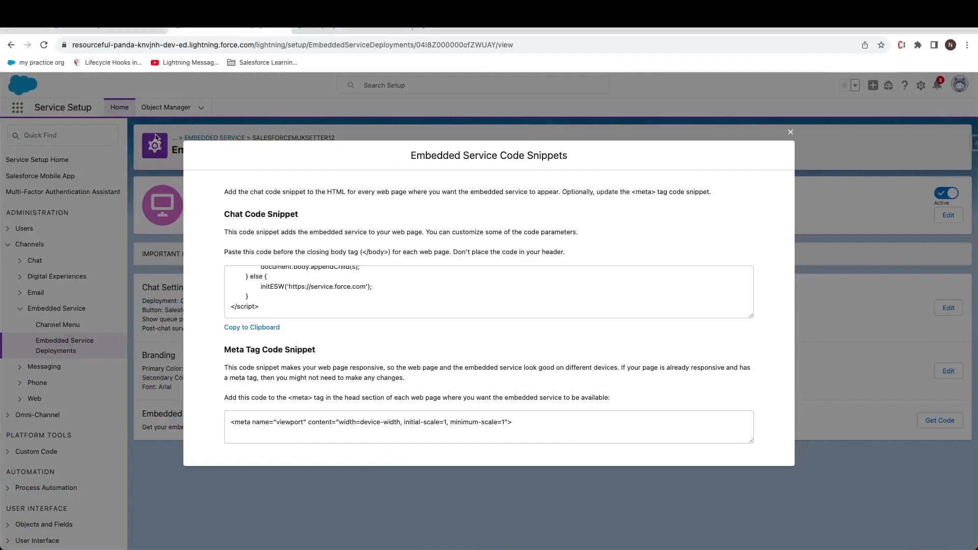
click(123, 27)
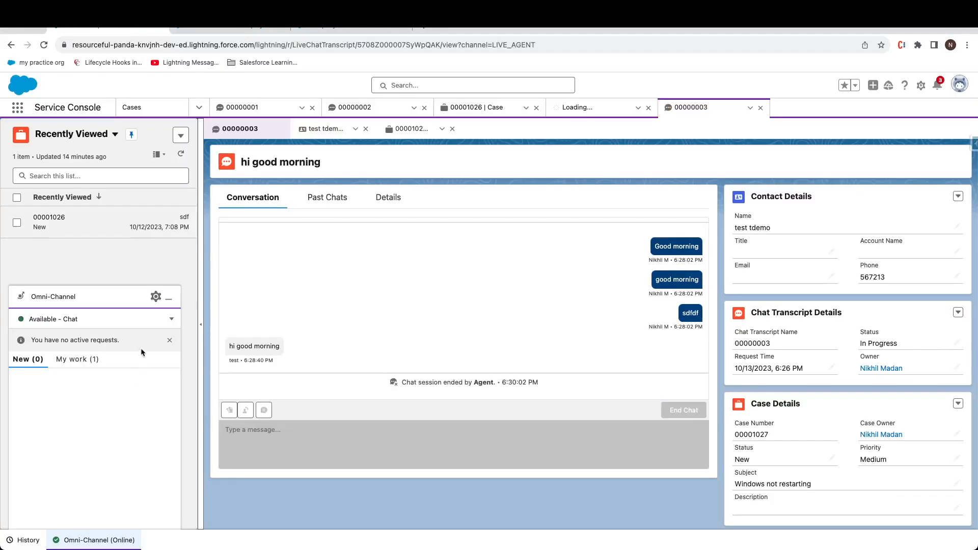
click(171, 319)
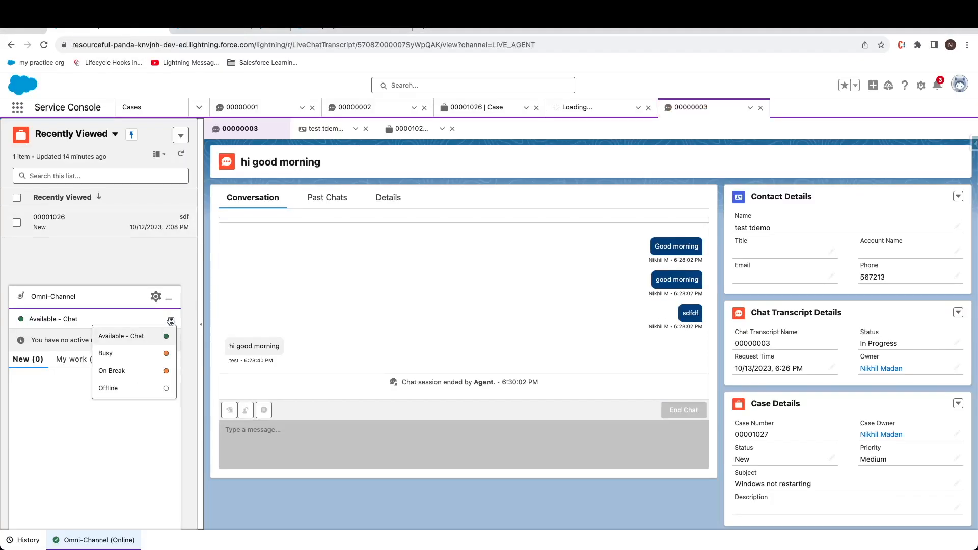
click(147, 388)
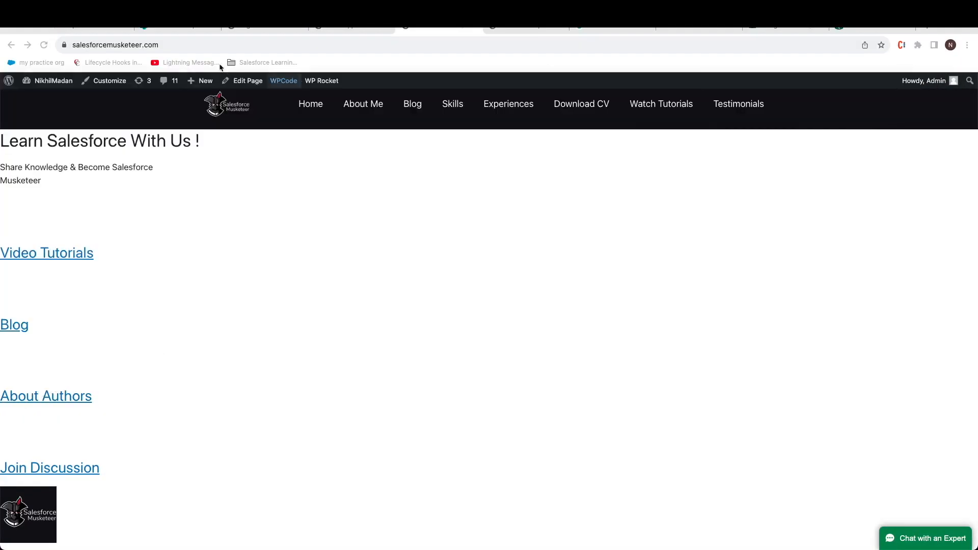
Step: Open the site's Contact Us form and enter subject 'reaching out for recently bought product'
click(44, 46)
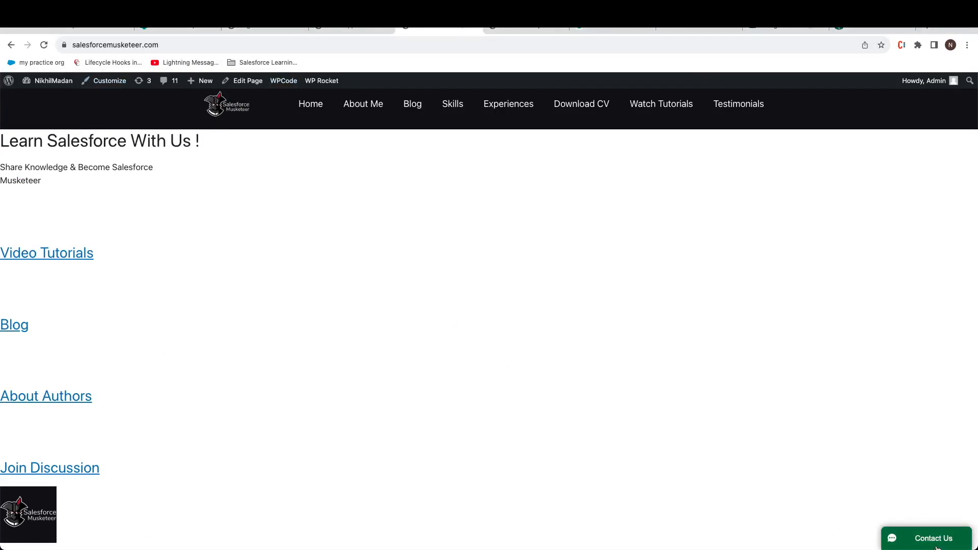
click(936, 546)
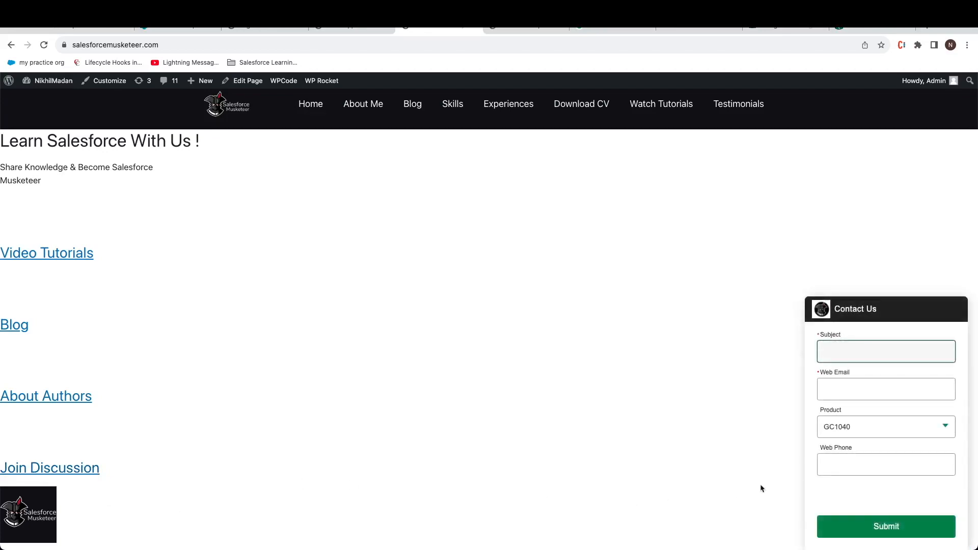
text(reaching out t)
text(or rectne)
key(BackSpace)
key(BackSpace)
text(ntly bo)
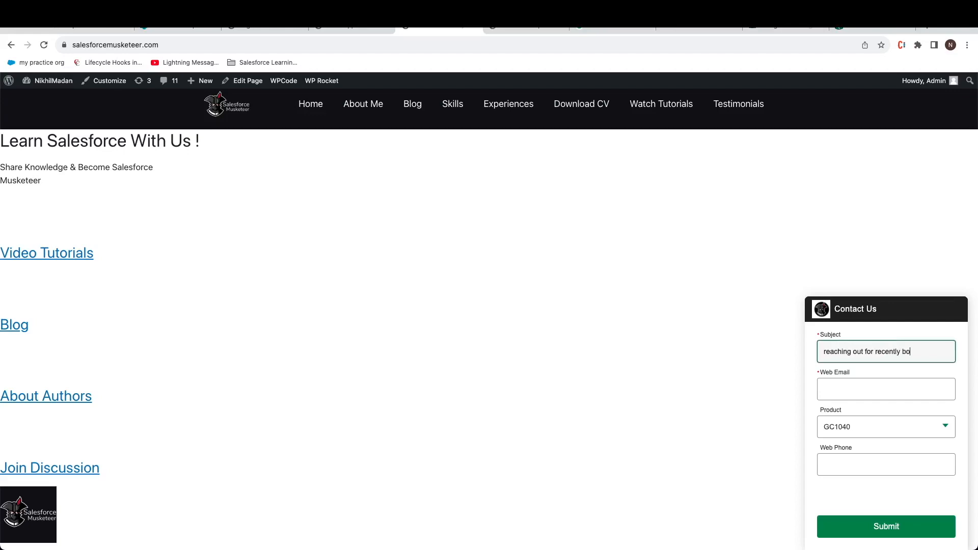
text(ught product)
key(Tab)
Step: Enter the visitor's e-mail address, correct the validation error, and submit the case
text(test.coim)
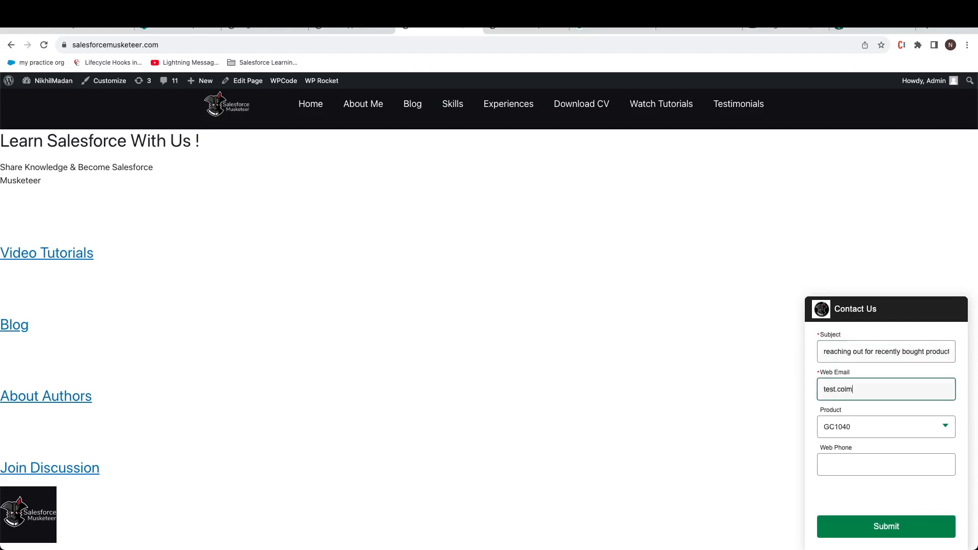
key(BackSpace)
key(BackSpace)
text(m)
click(900, 526)
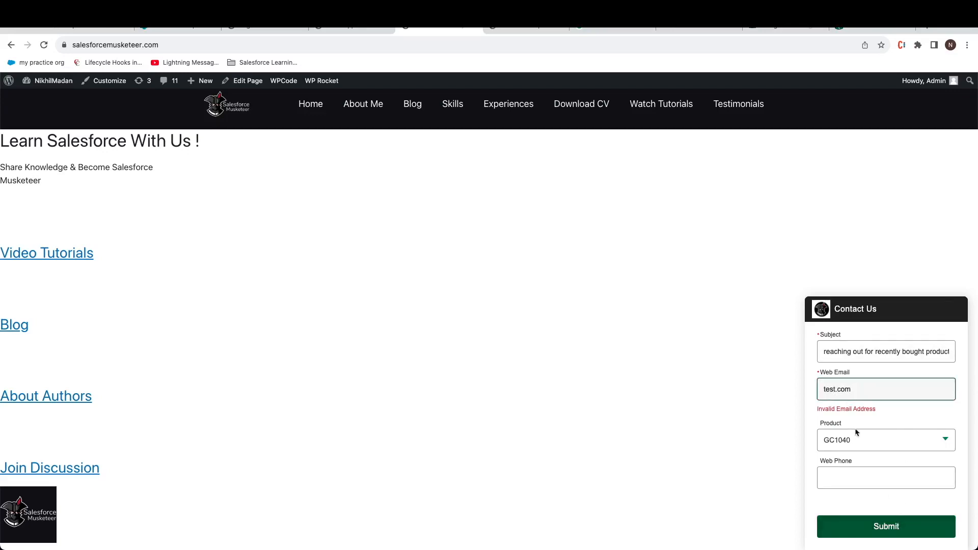
click(821, 390)
text(https)
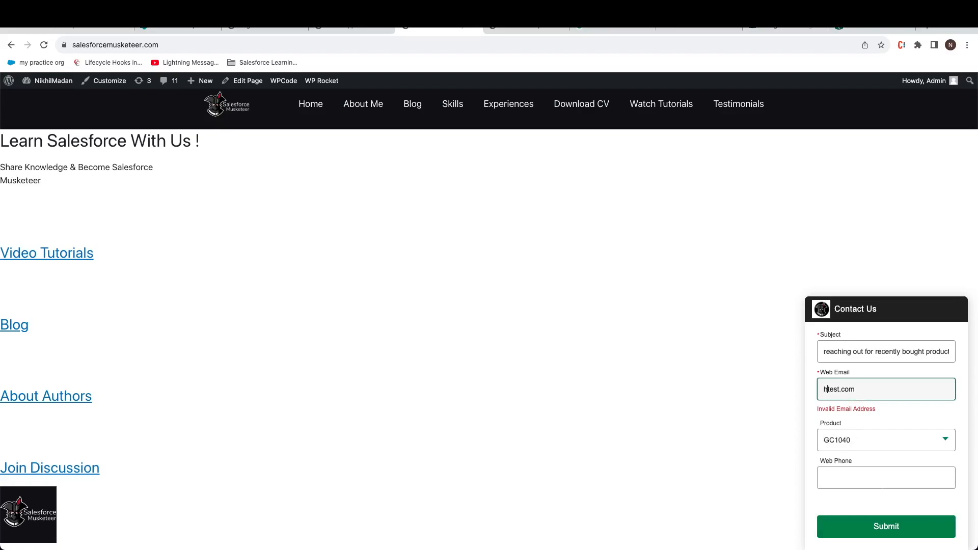
text(://www.)
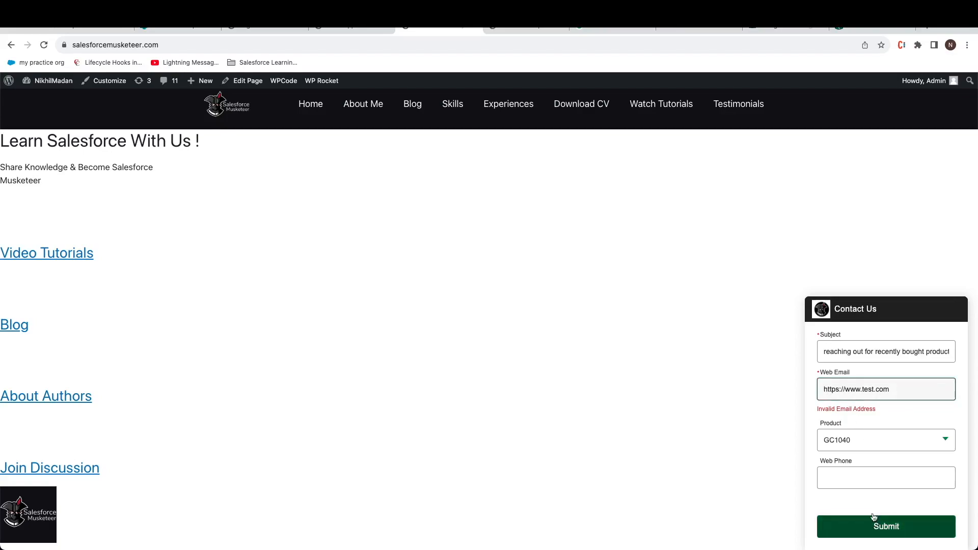
drag(897, 388, 749, 393)
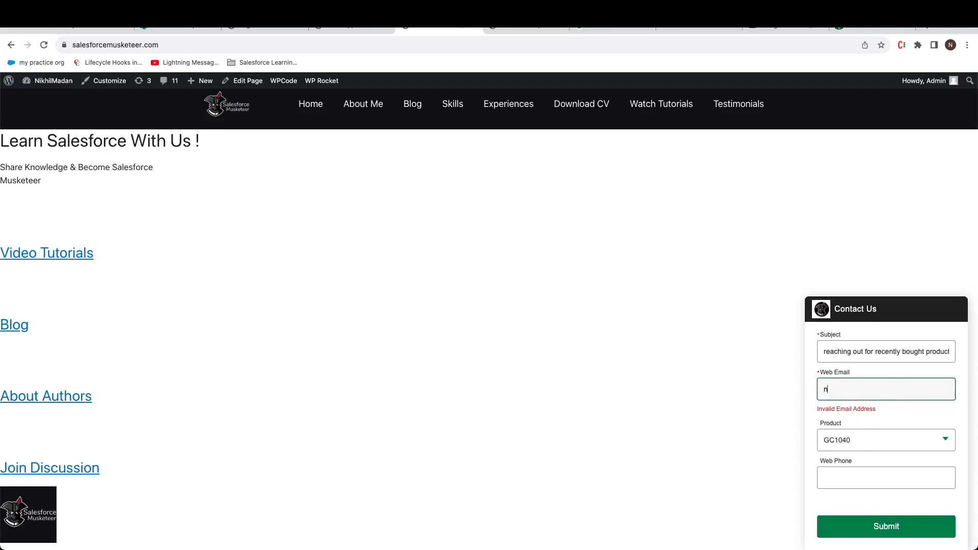
click(861, 524)
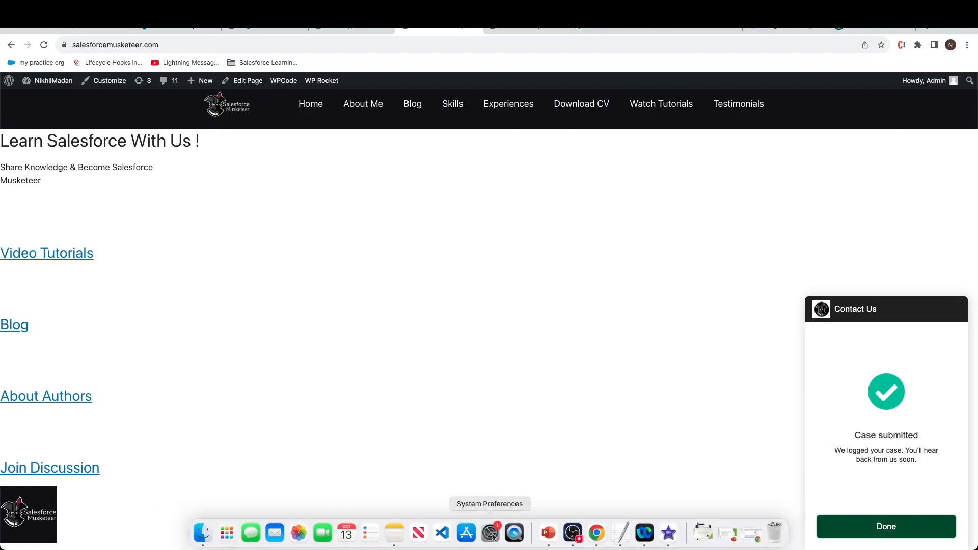
Step: Open the newest case 00001028 from All Open Cases sorted by Date/Time Opened
right_click(602, 533)
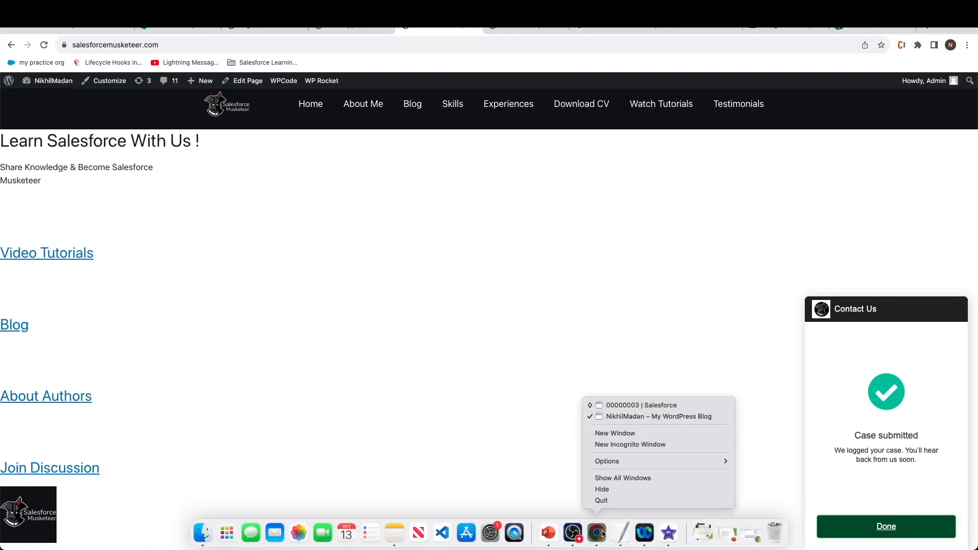
click(635, 406)
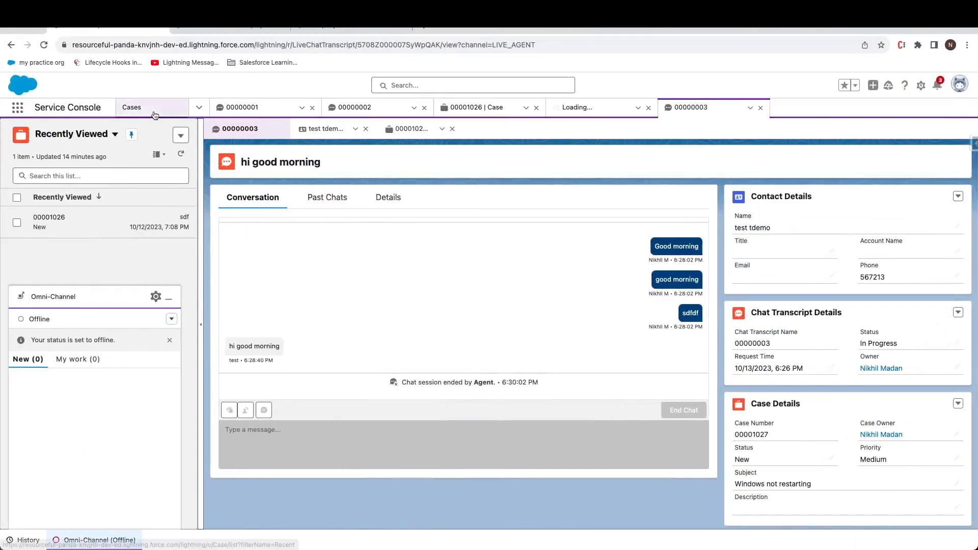
click(154, 113)
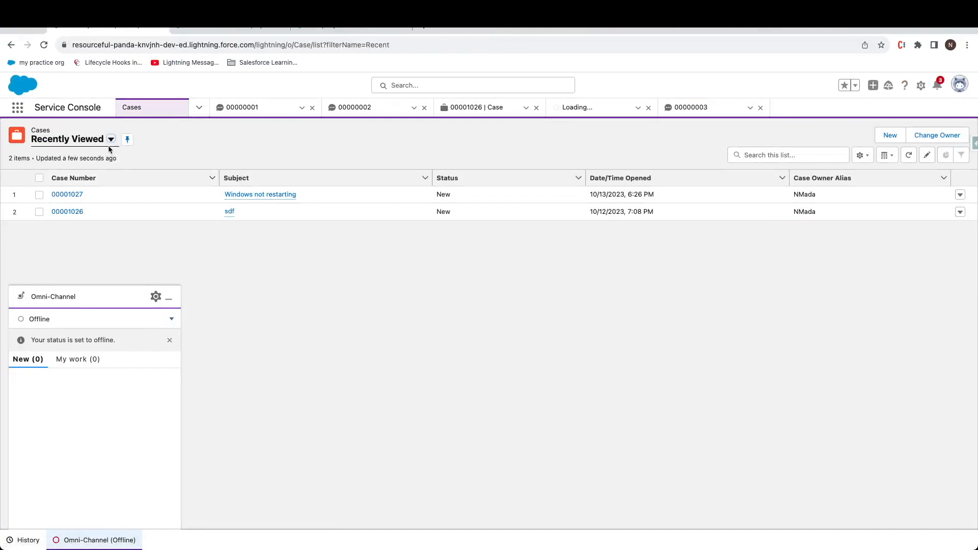
click(110, 139)
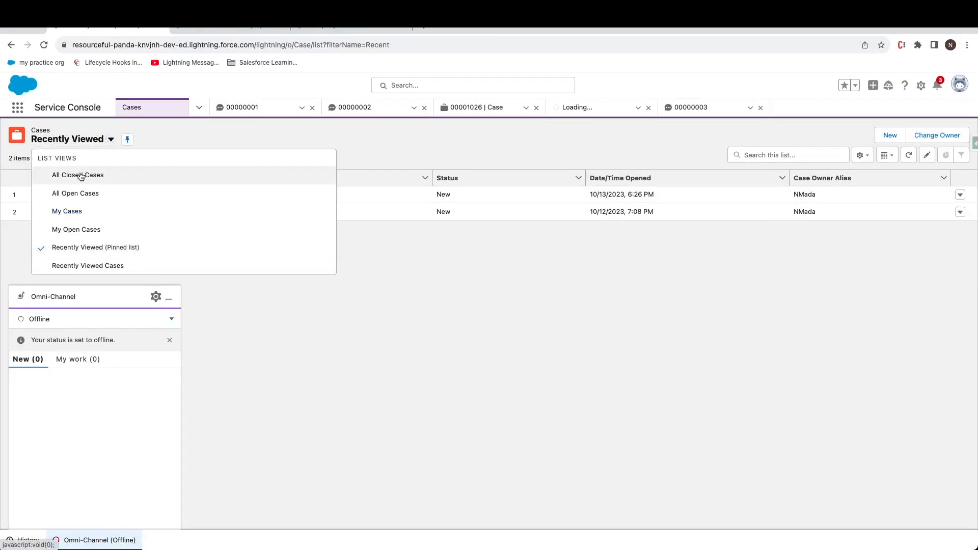
click(81, 193)
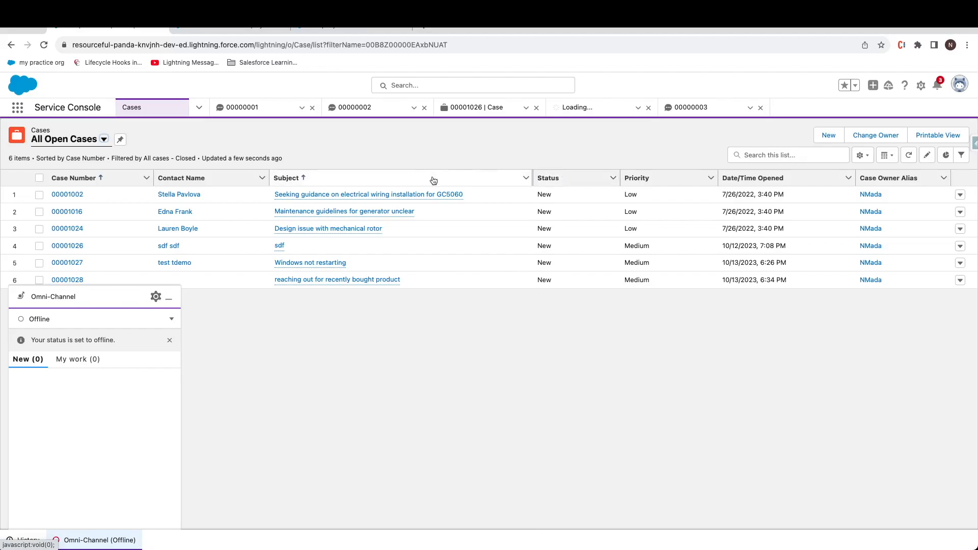
click(756, 179)
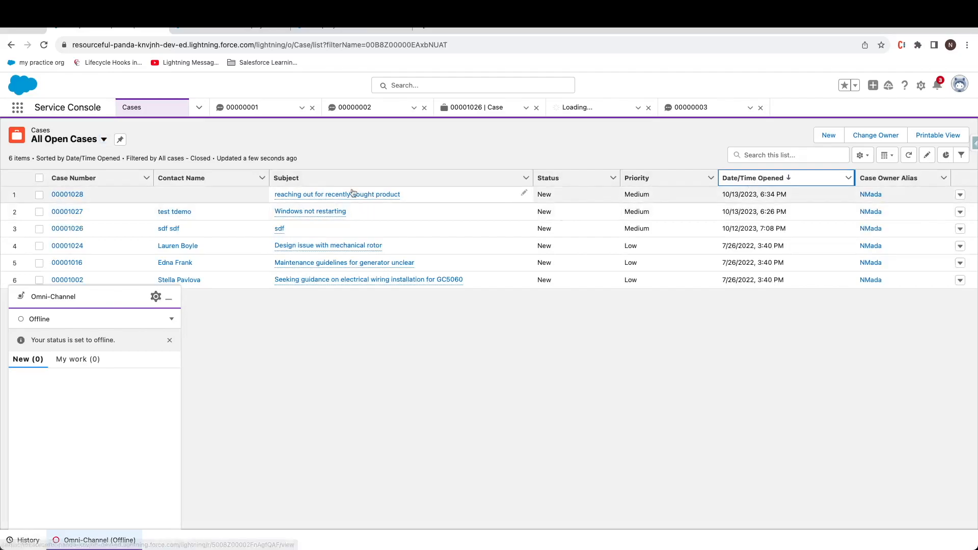
mouse_move(327, 196)
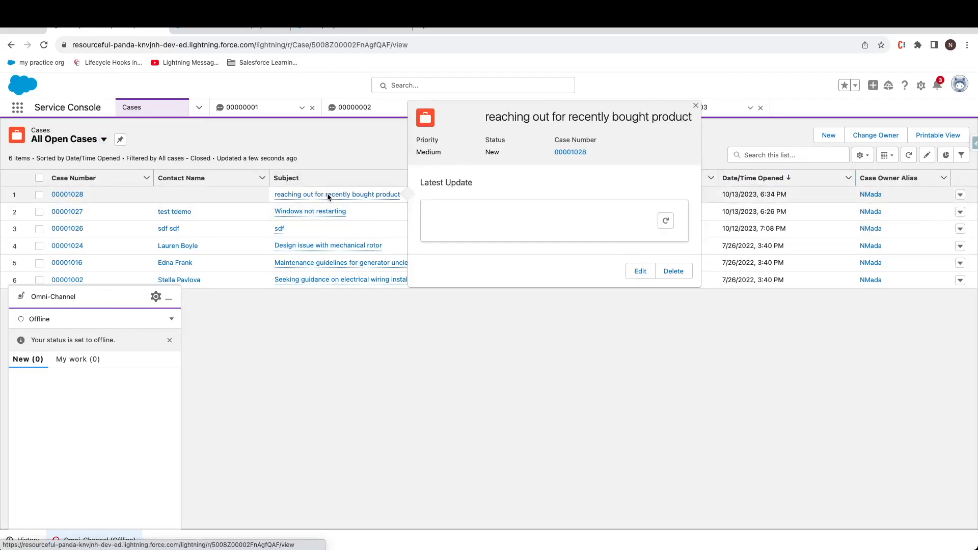
click(328, 195)
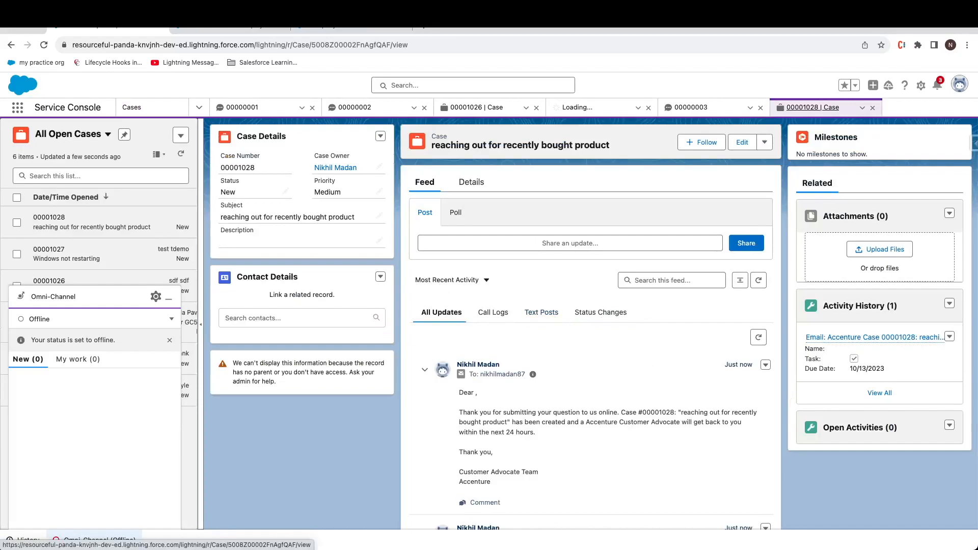
Step: Present the Live Web Chat slide, then return to the Chat Agent Configurations setup page
key(super+Tab)
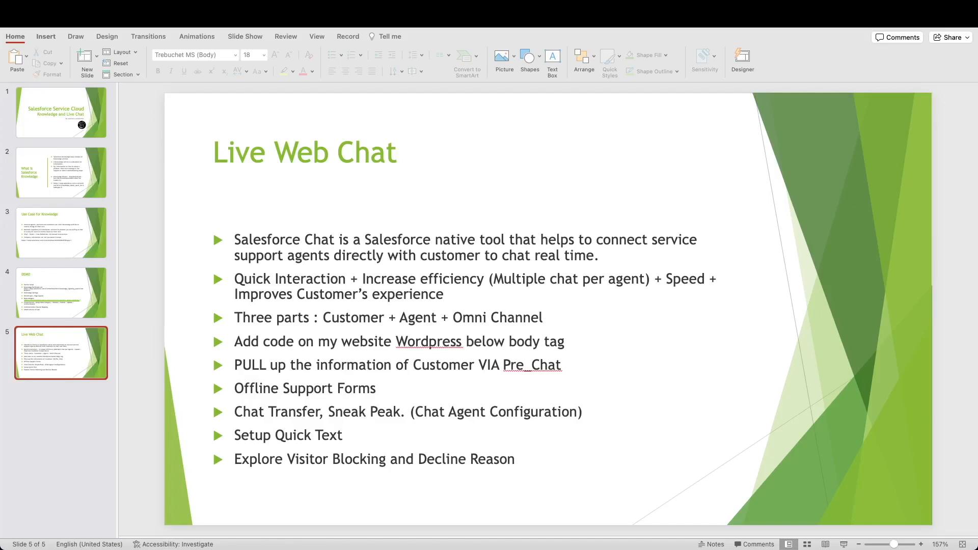
key(super+Tab)
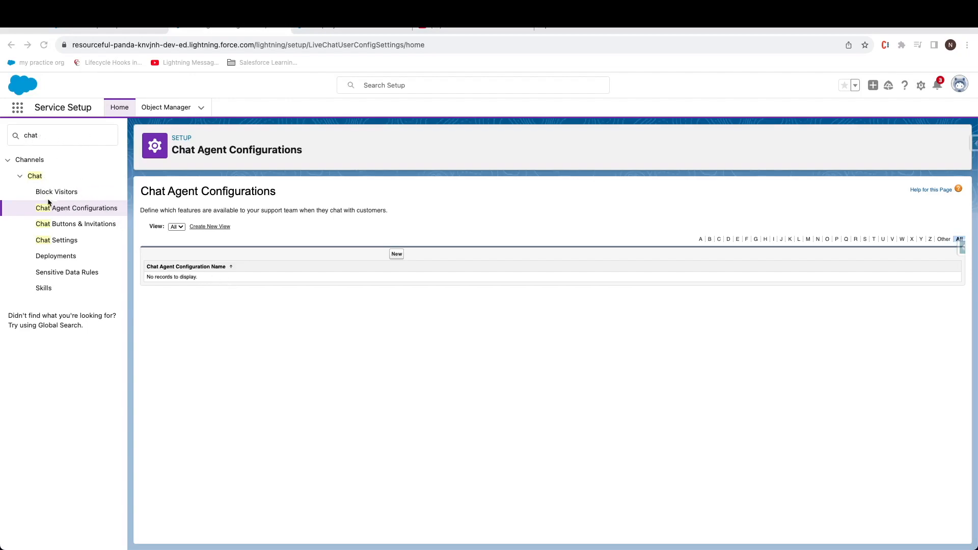
Step: Create the demoMusketeer chat agent configuration with Sneak Peek enabled
click(396, 253)
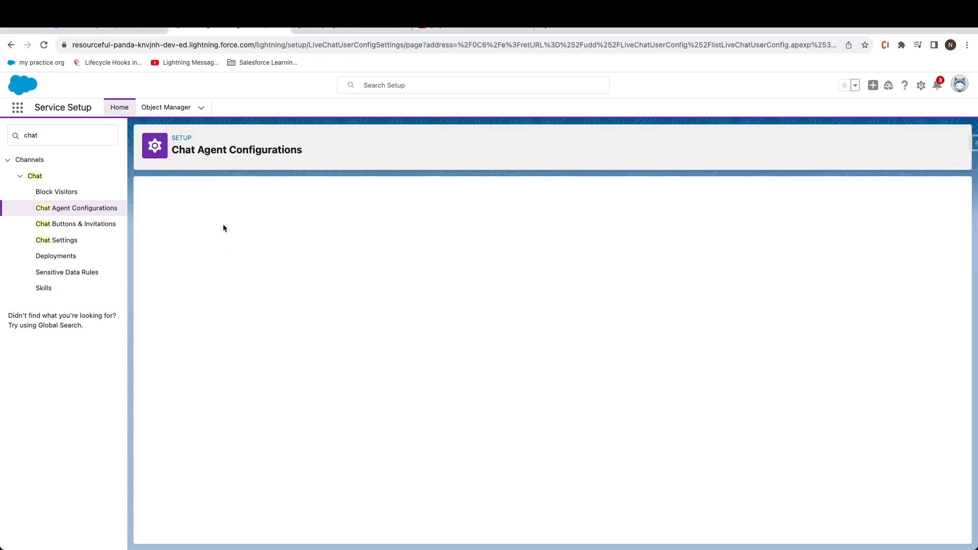
text(demo)
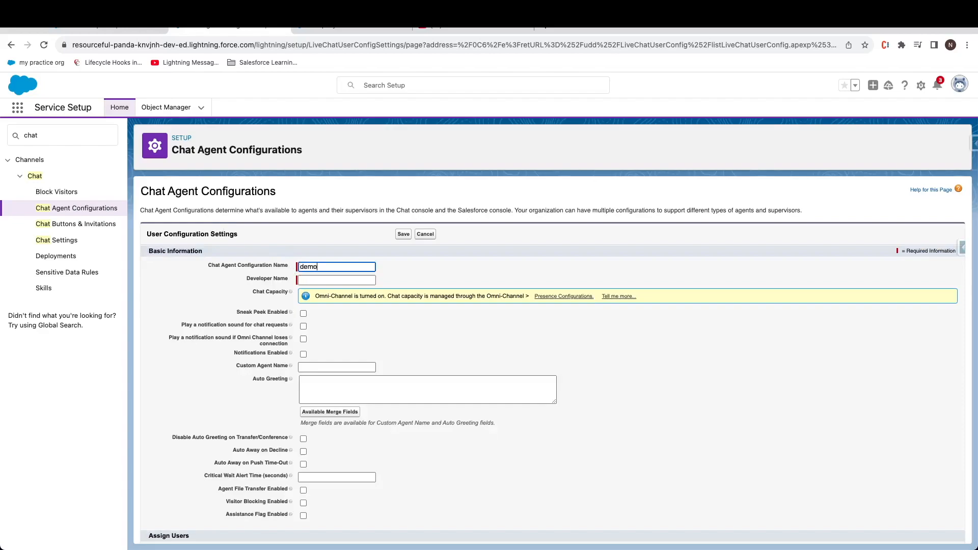
text(Musketeer)
key(Tab)
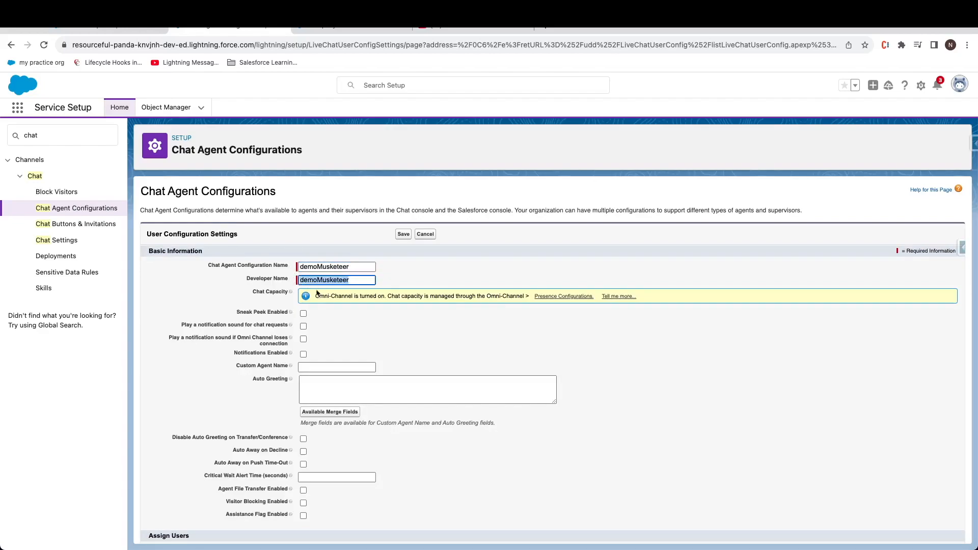
click(305, 313)
drag(246, 313, 277, 314)
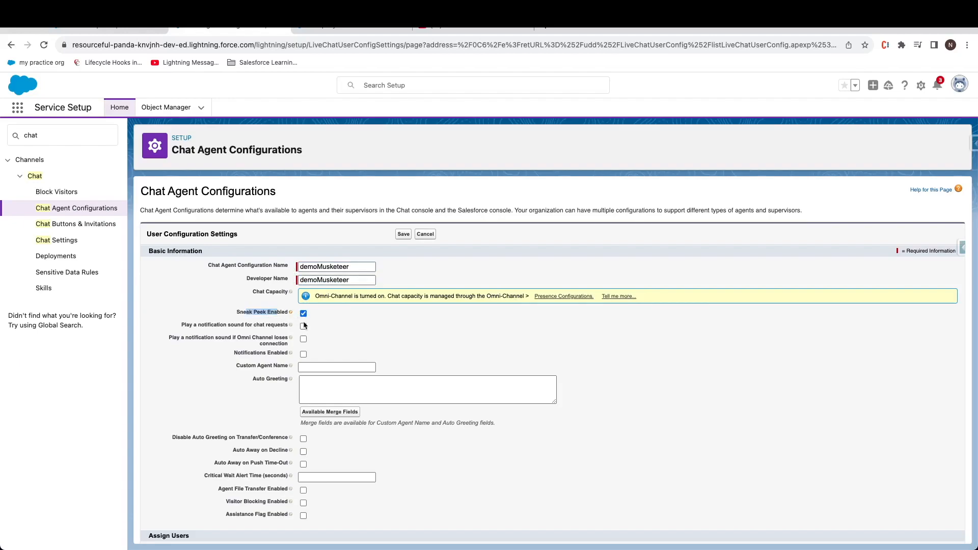
scroll(320, 328, down, 2)
scroll(320, 325, down, 1)
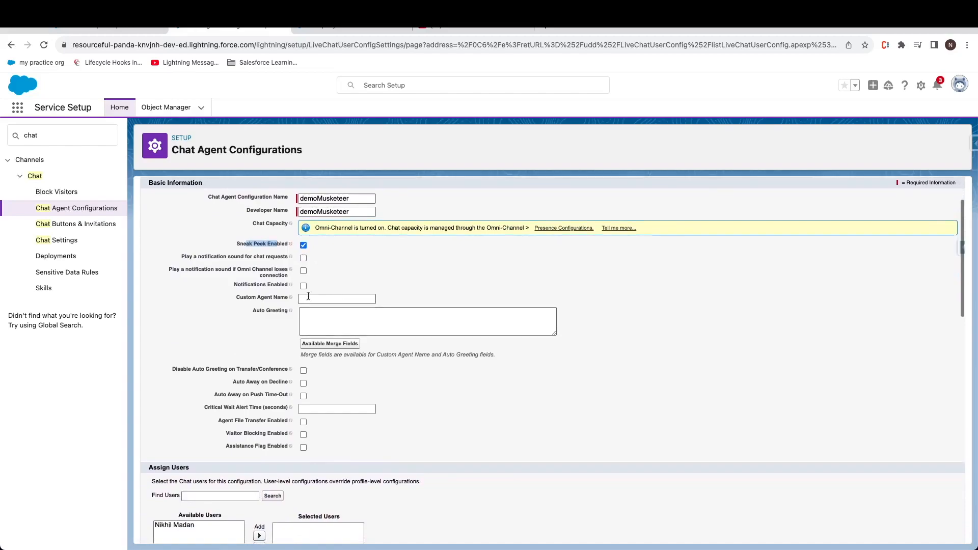
Step: Enable notifications and set the auto greeting 'hey howz your day going?'
click(303, 287)
click(341, 329)
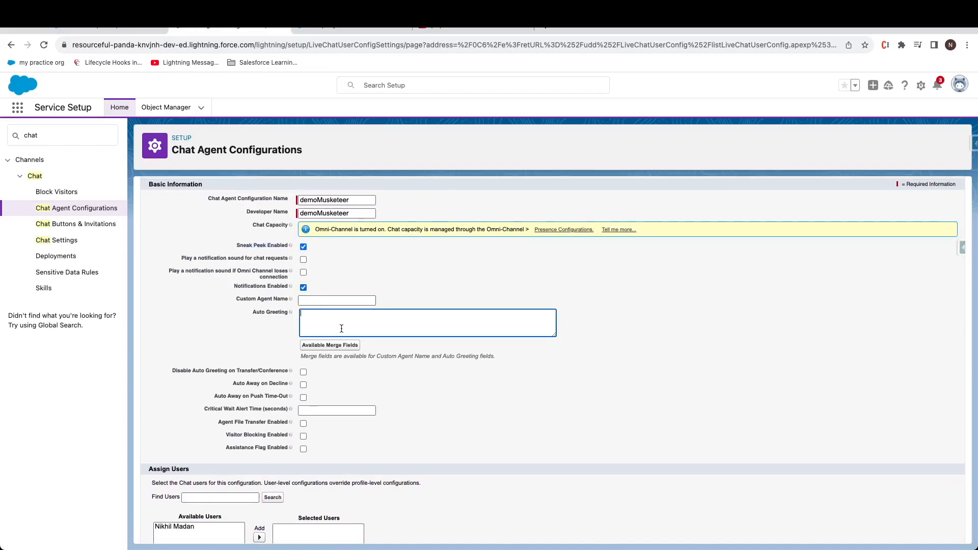
text(hey howz your day goidn)
key(BackSpace)
text(ng?)
scroll(269, 360, down, 5)
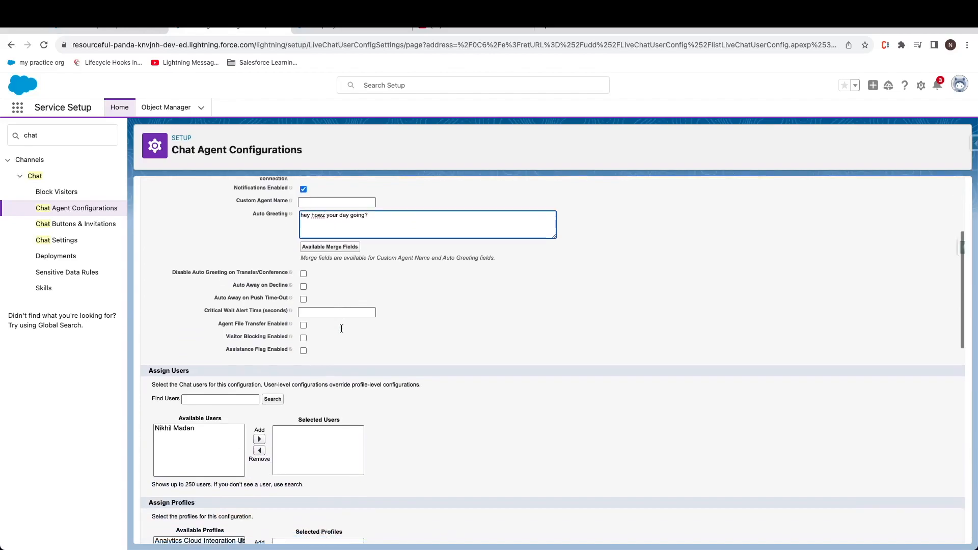
Step: Assign the agent user and the System Administrator profile to the configuration
click(214, 367)
click(259, 378)
scroll(308, 362, down, 1)
scroll(307, 359, down, 5)
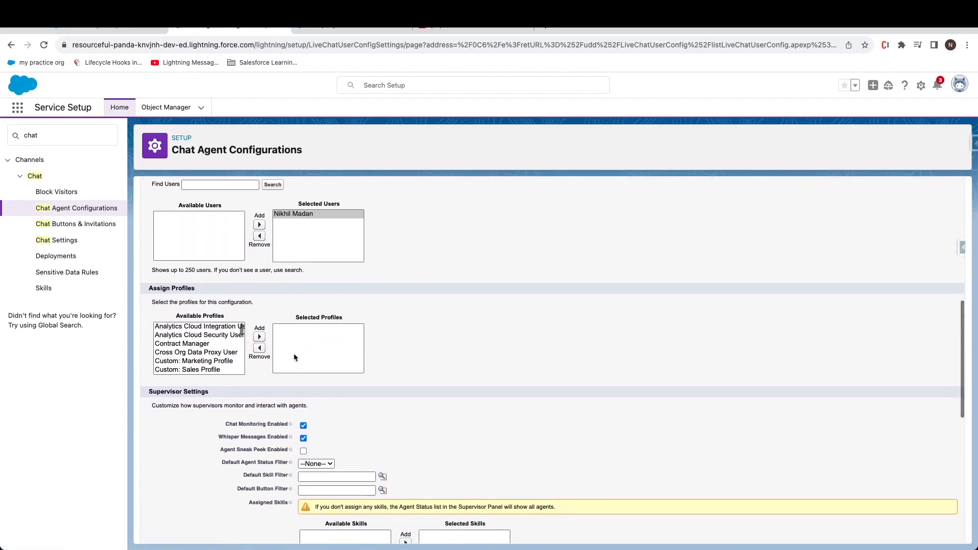
click(222, 343)
key(s)
key(Down)
key(Down)
key(Down)
key(Down)
key(Down)
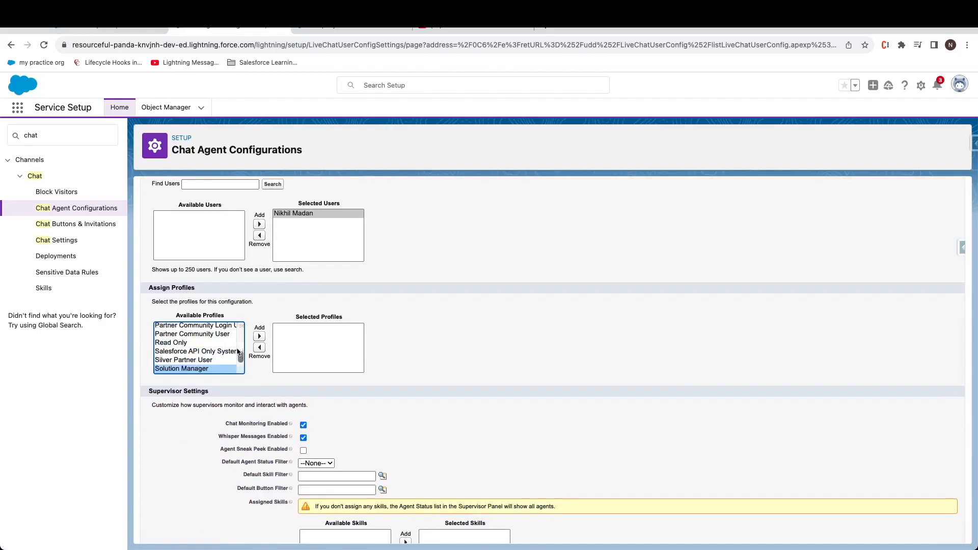
key(s)
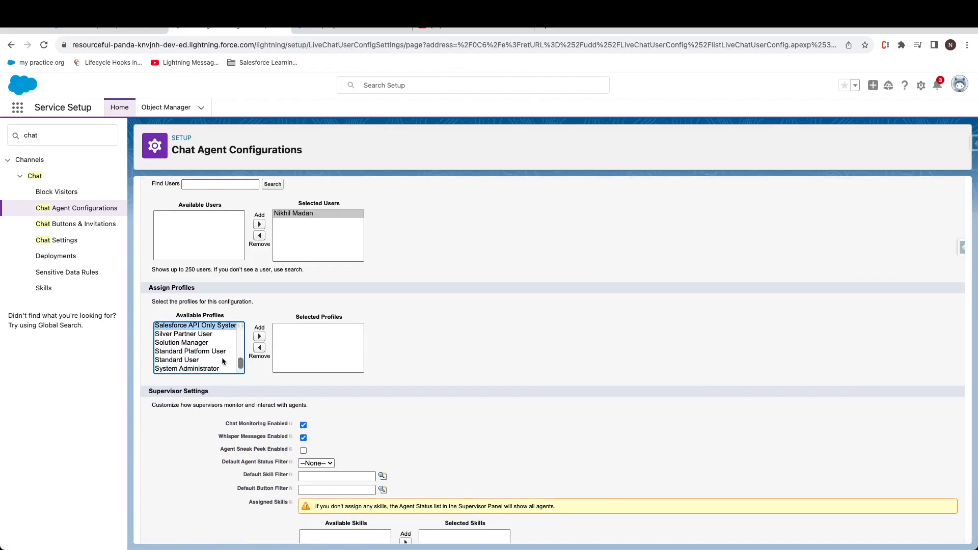
click(221, 362)
click(220, 369)
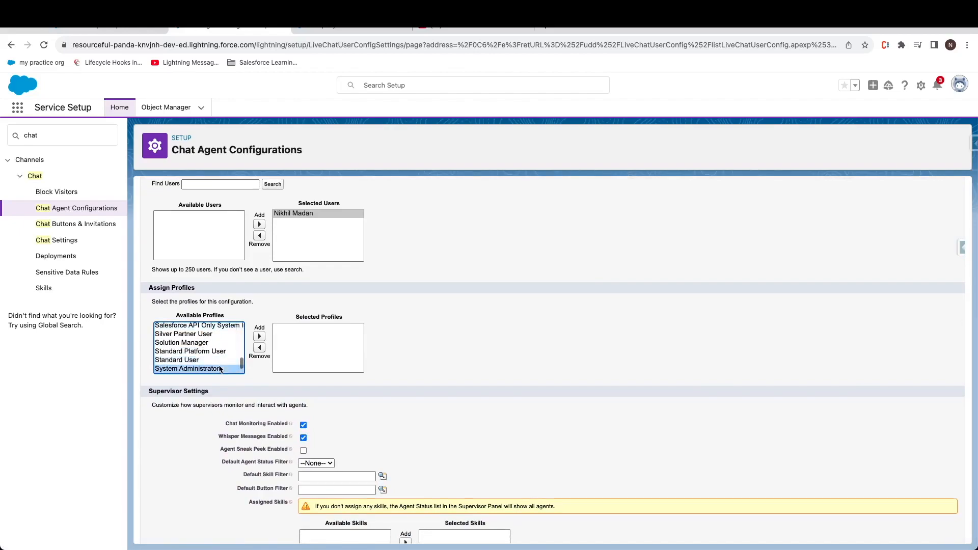
click(259, 337)
Step: Allow transfers to the SalesforceMuksetter12 chat button and save the configuration
scroll(415, 362, down, 3)
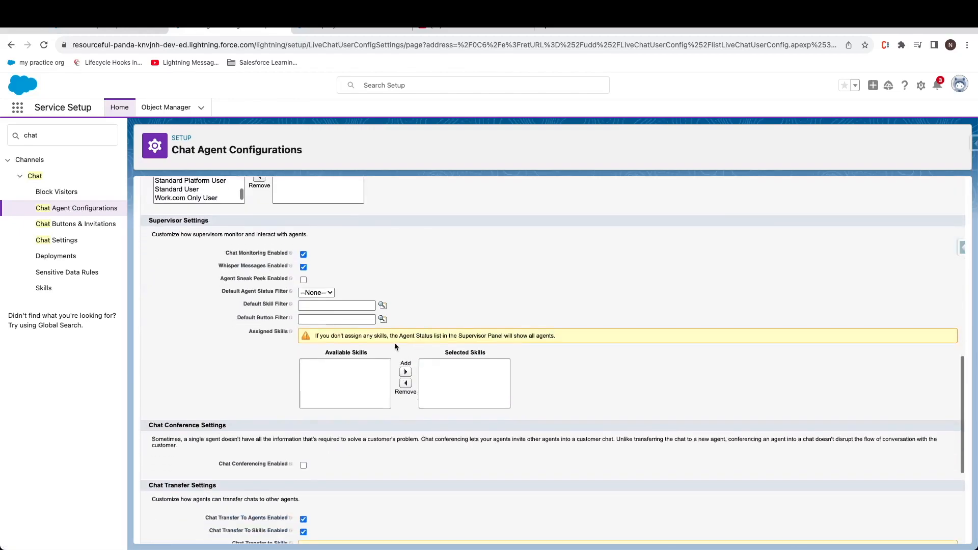
scroll(306, 295, down, 2)
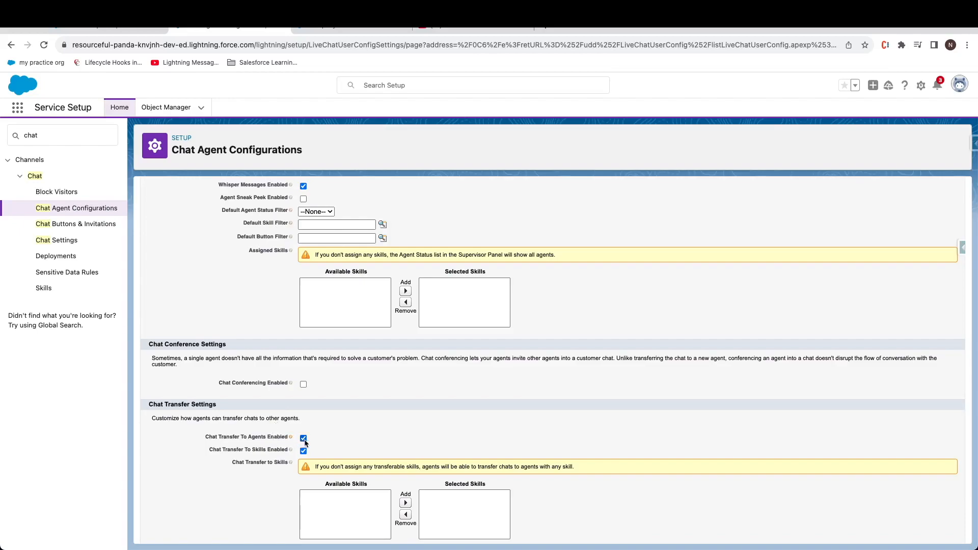
scroll(387, 423, down, 1)
scroll(387, 426, down, 2)
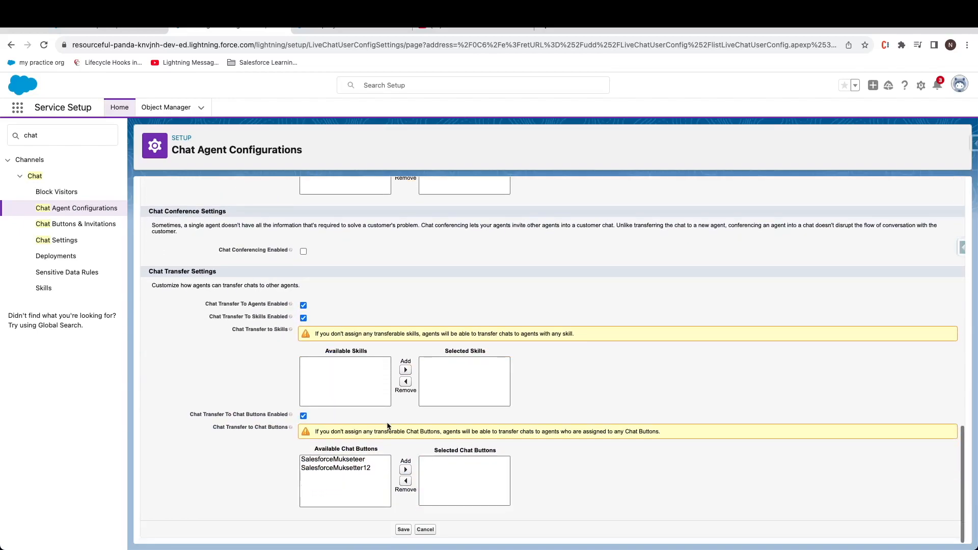
click(371, 474)
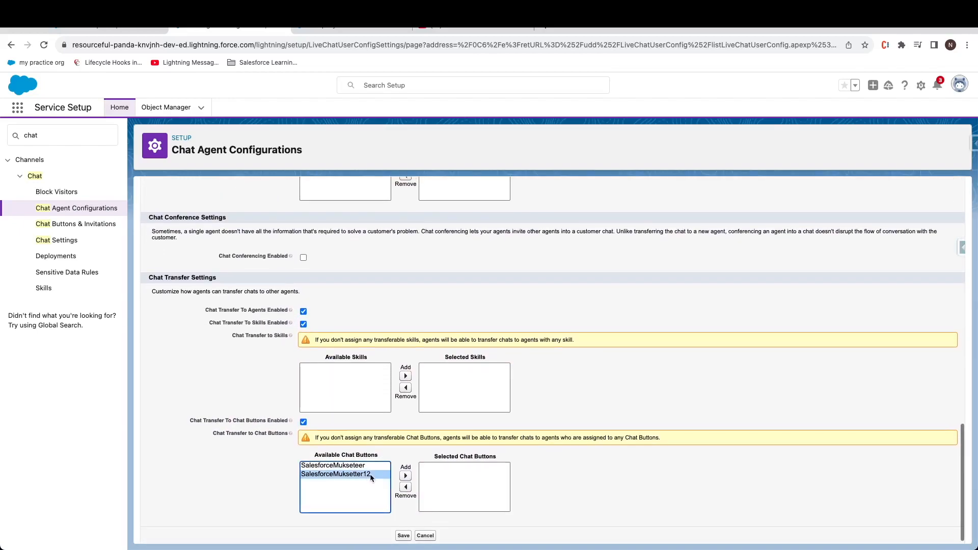
click(405, 477)
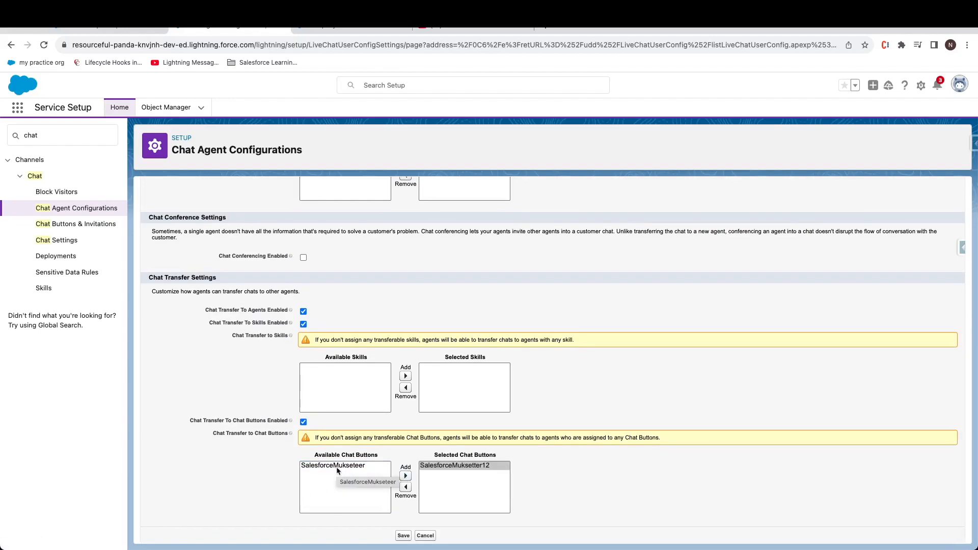
scroll(451, 473, up, 1)
scroll(452, 472, up, 1)
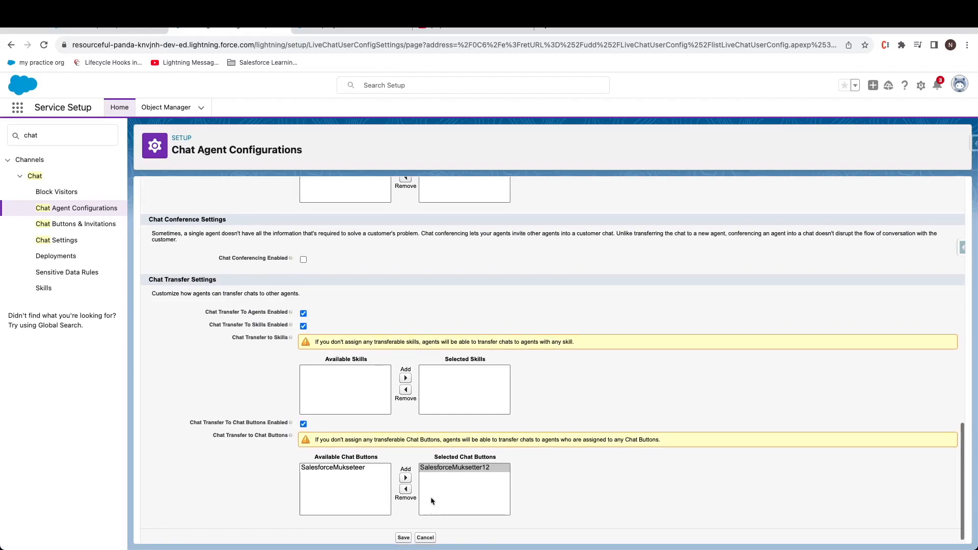
scroll(408, 537, down, 1)
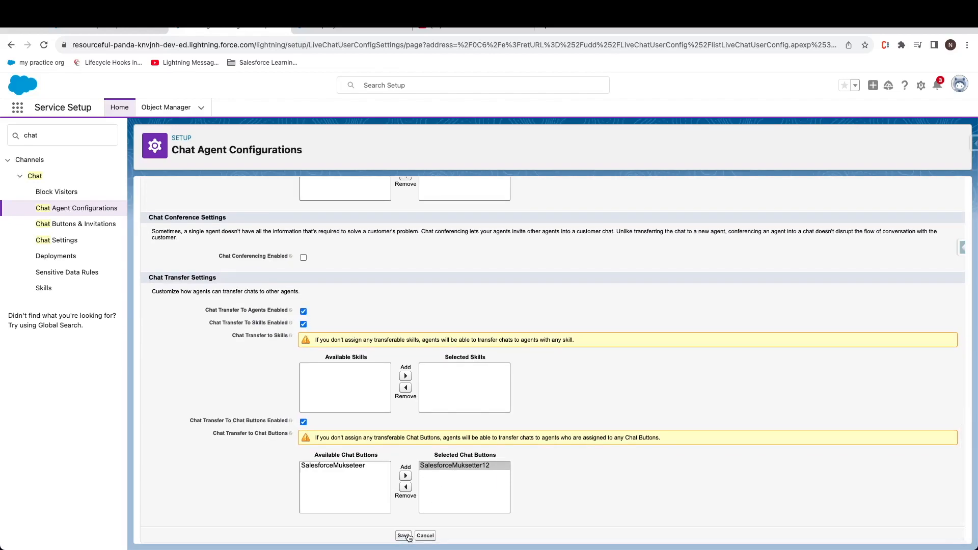
click(404, 535)
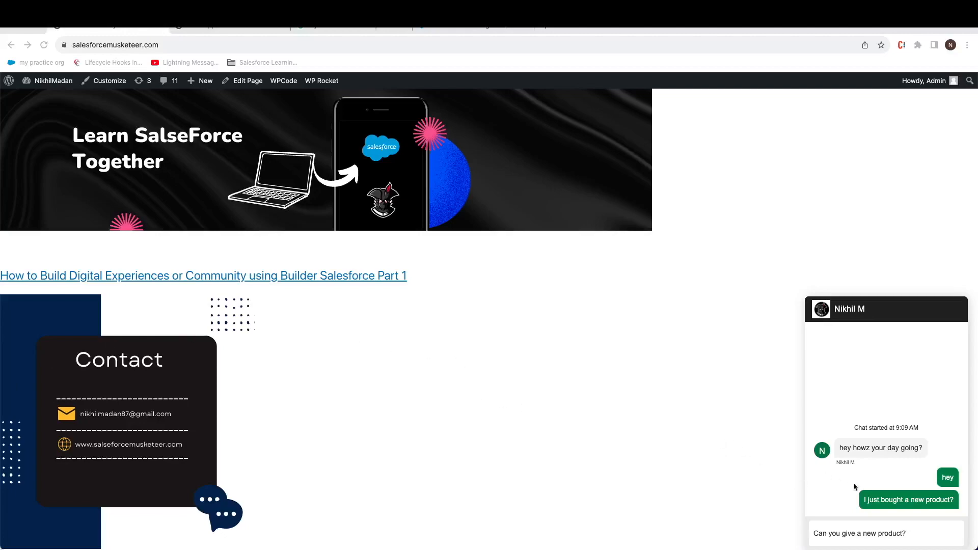
Step: Send the visitor message 'Can you give a new product?' from the site's chat widget to the agent
click(905, 533)
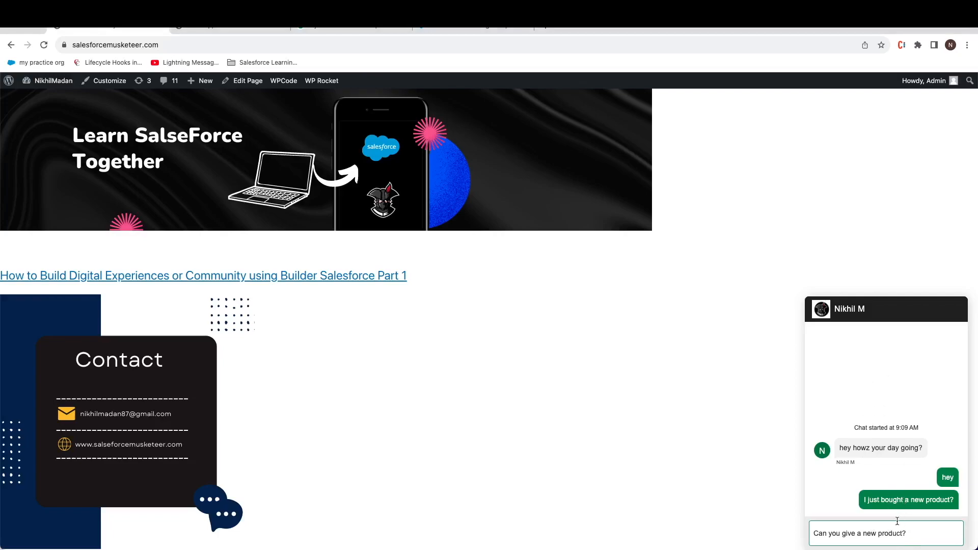
drag(918, 533, 814, 533)
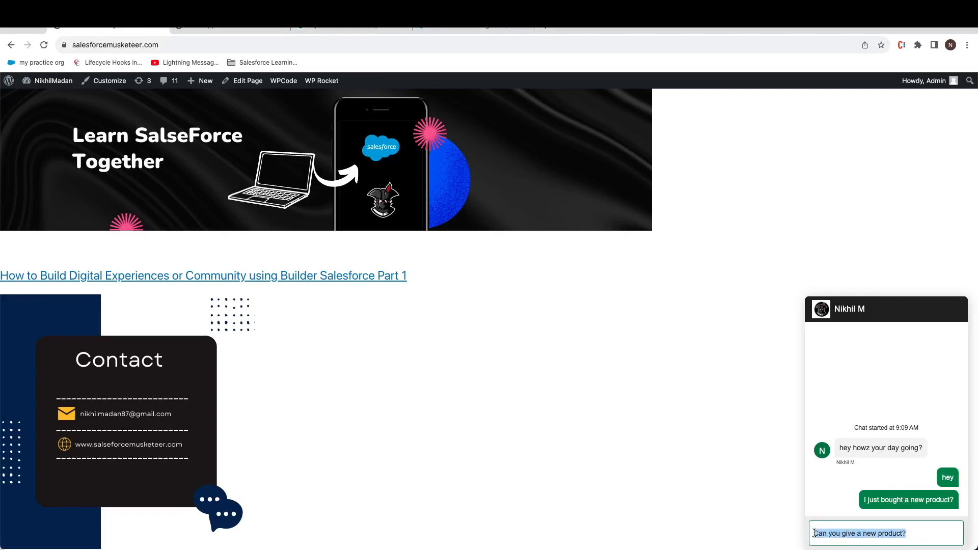
click(928, 536)
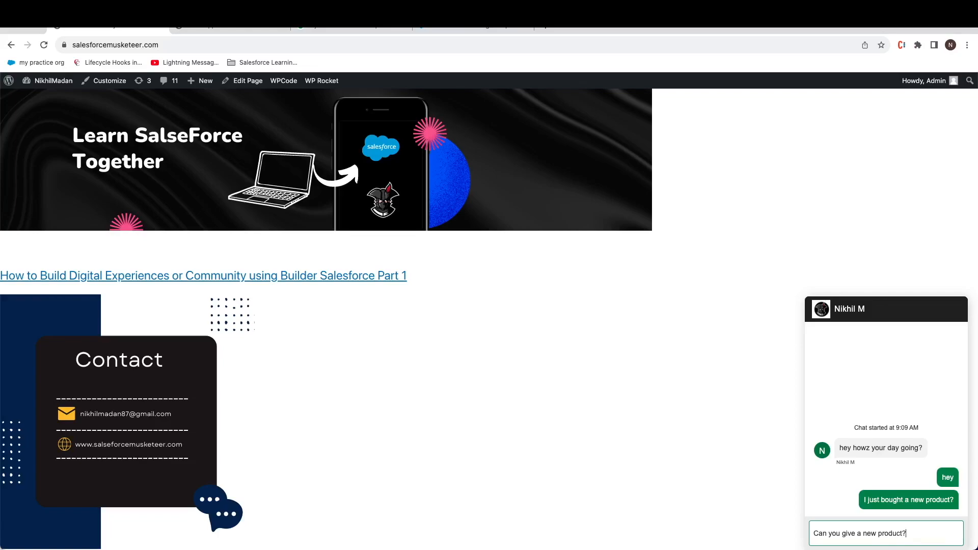
key(super+grave)
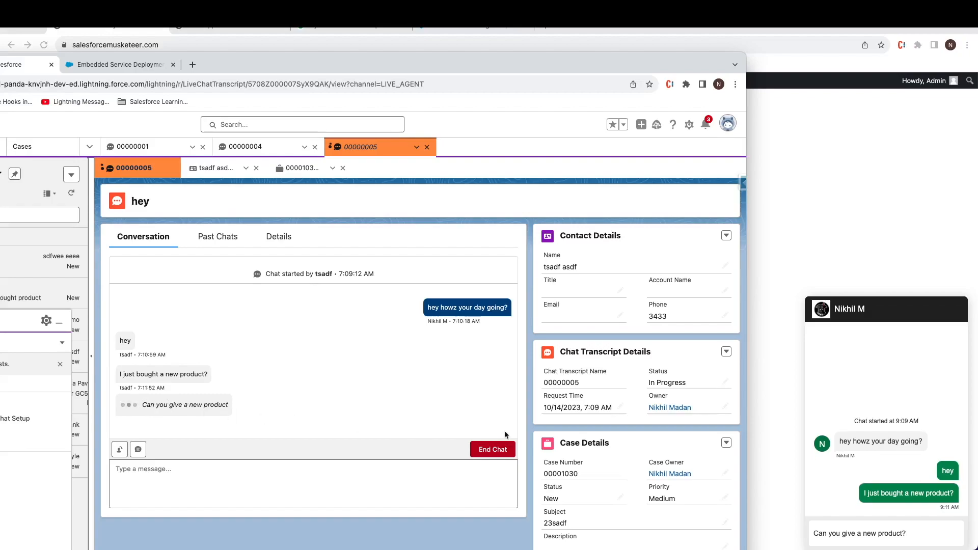
click(915, 540)
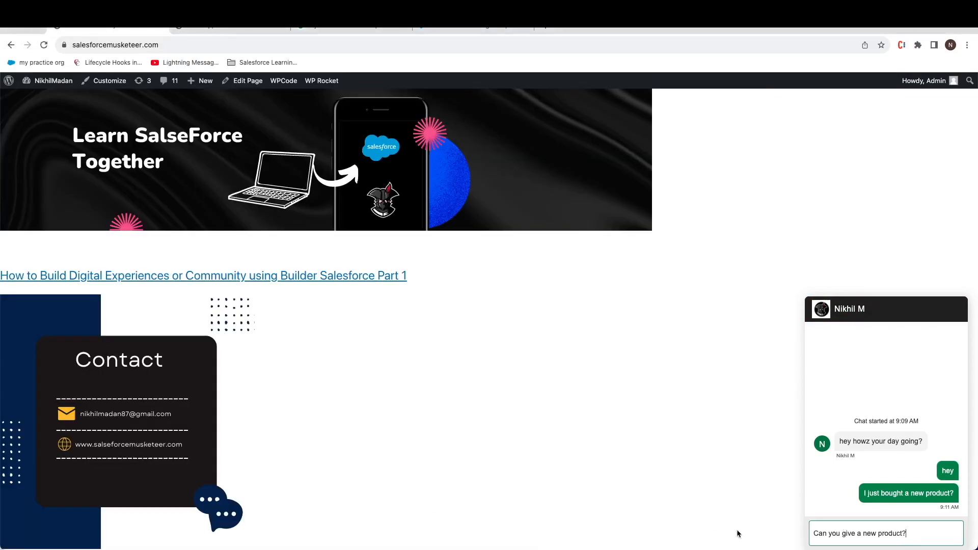
key(Return)
text(asdfkjlasdf)
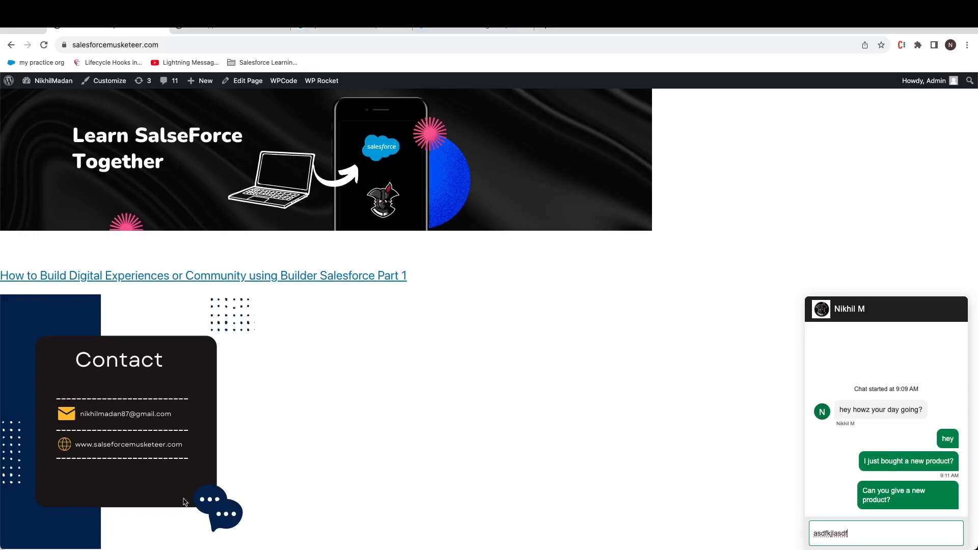
Step: Place the console with chat 00000005 beside the site and start transferring the chat
mouse_move(418, 547)
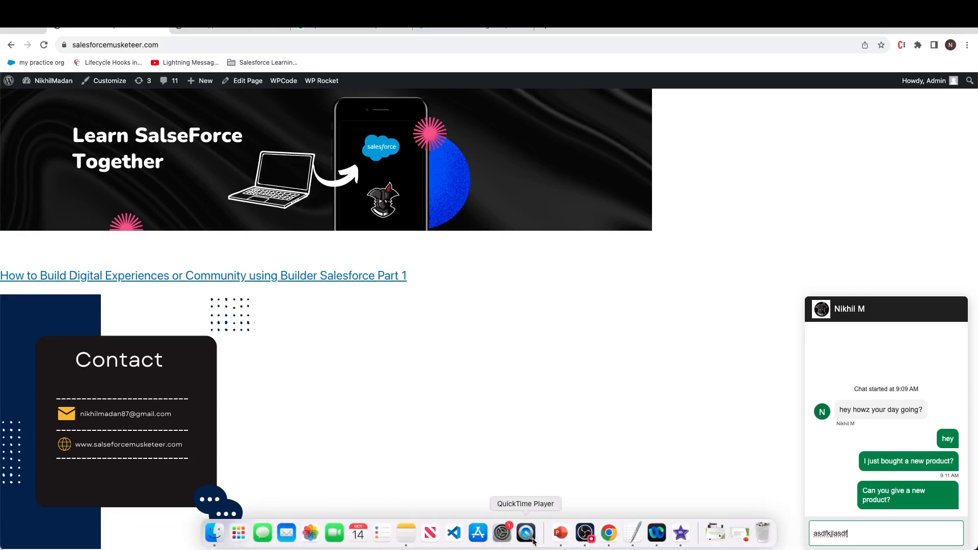
key(super+grave)
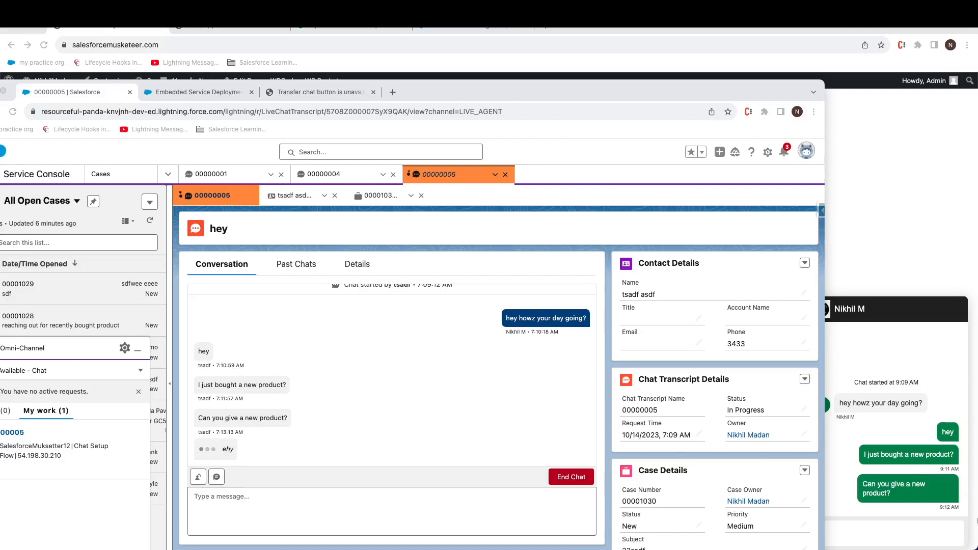
drag(664, 95, 638, 96)
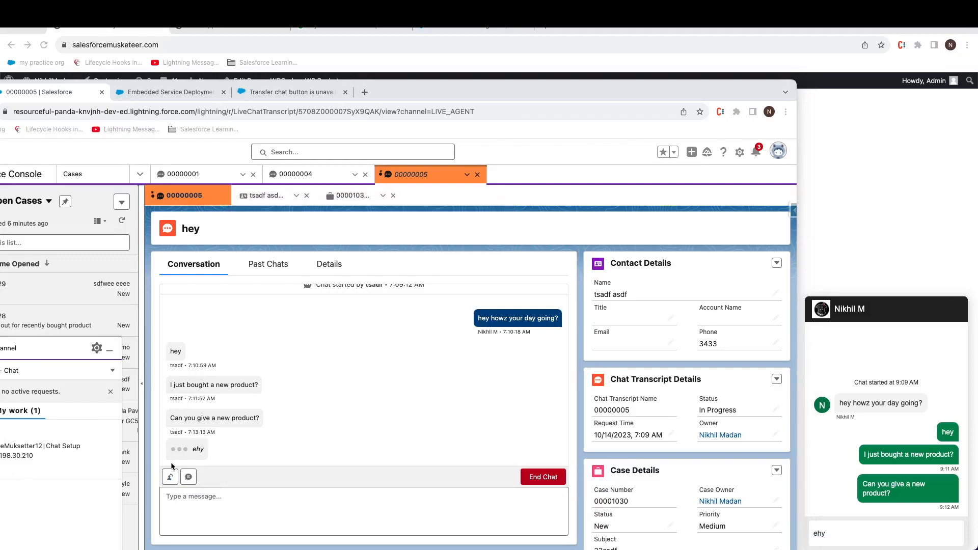
click(172, 479)
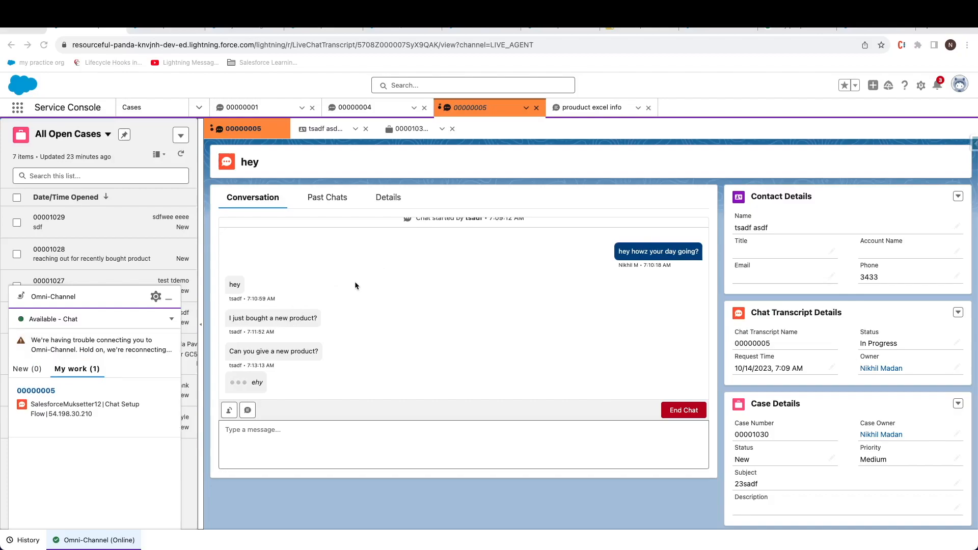
Step: Retry the chat transfer action, then bring up the PowerPoint Live Web Chat slide
click(228, 413)
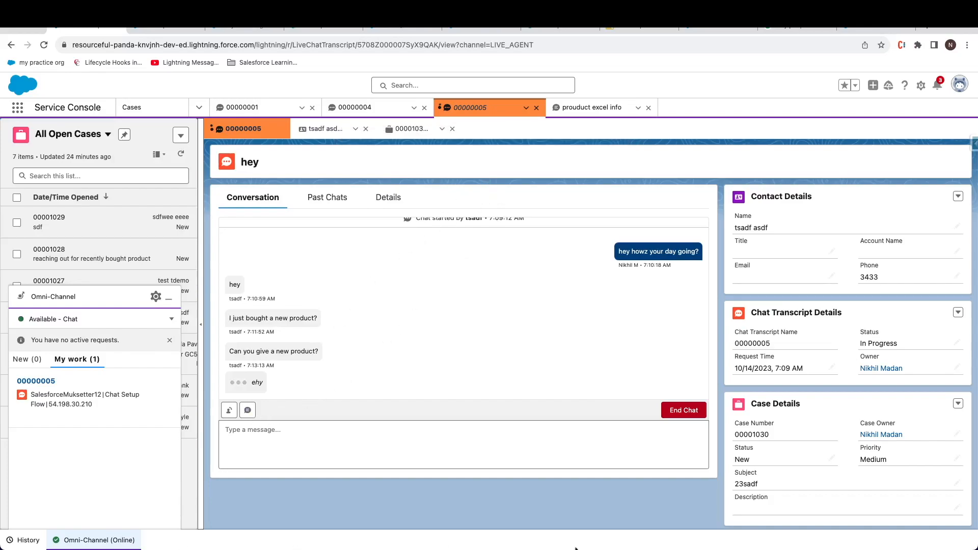
mouse_move(745, 546)
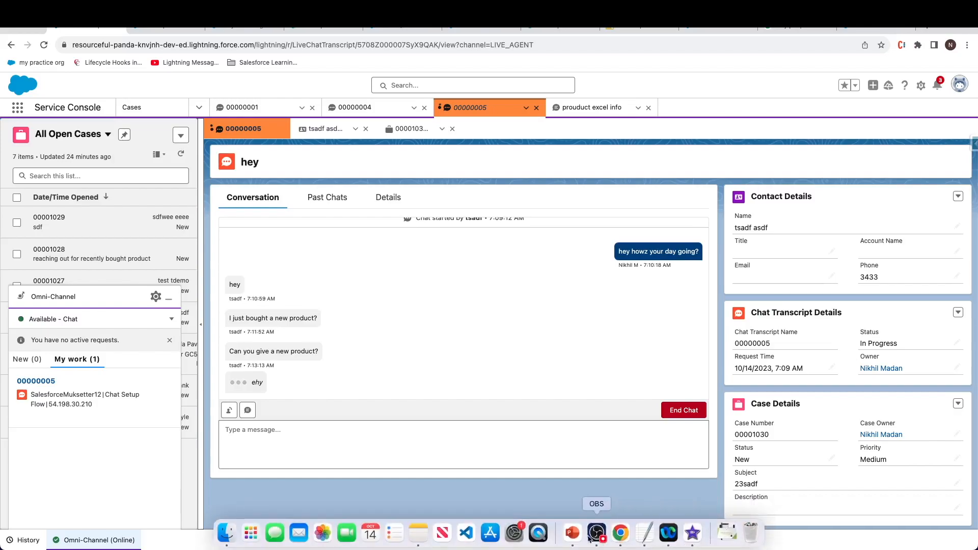
click(572, 534)
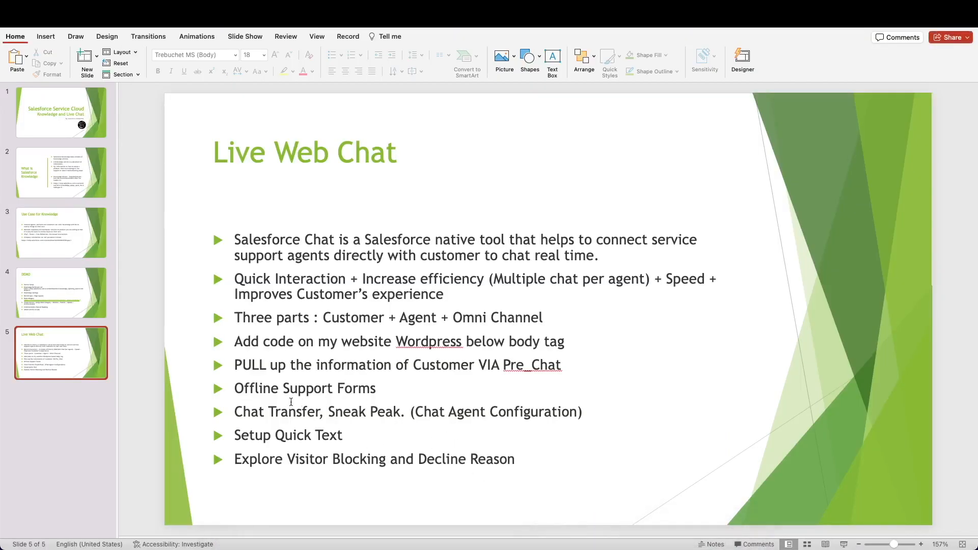
Step: Highlight the visitor-blocking bullet and the Setup Quick Text bullet on the Live Web Chat slide
drag(246, 458, 503, 460)
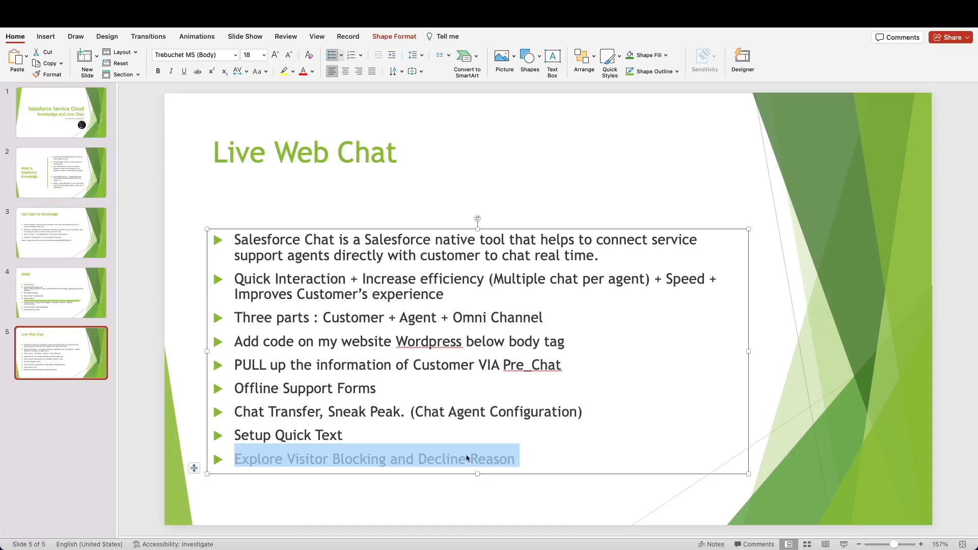
drag(346, 436, 238, 435)
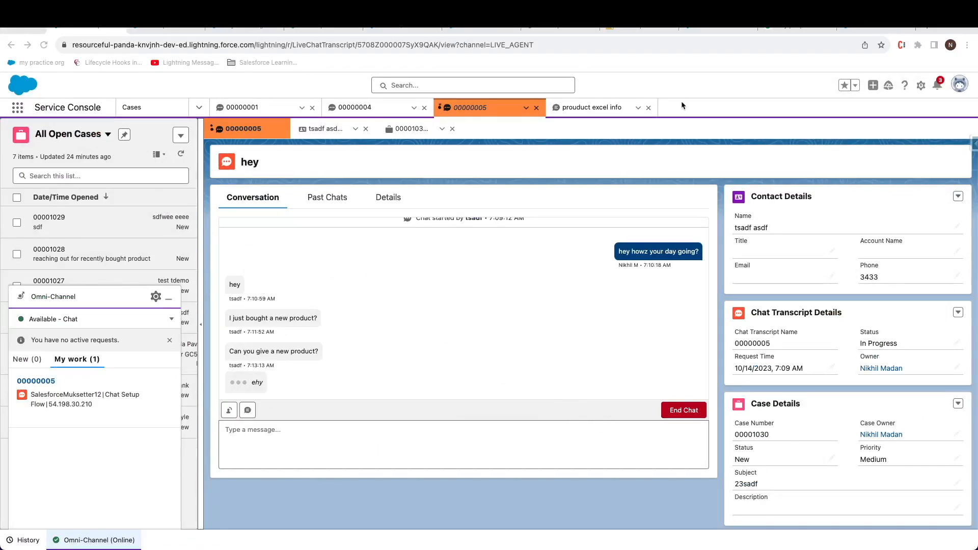
Step: Search Setup for 'QUICK', view Quick Text Settings, and open the Quick Text records list
click(920, 87)
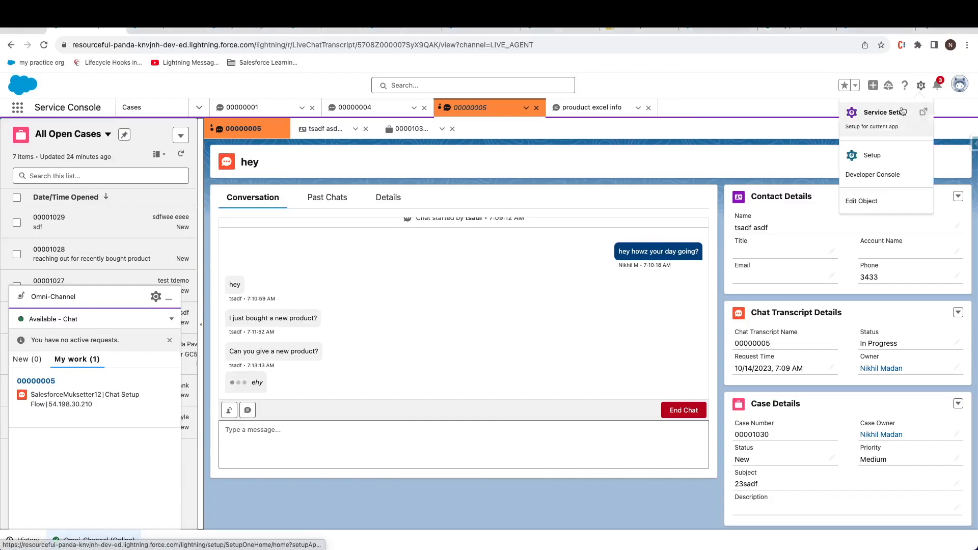
click(923, 155)
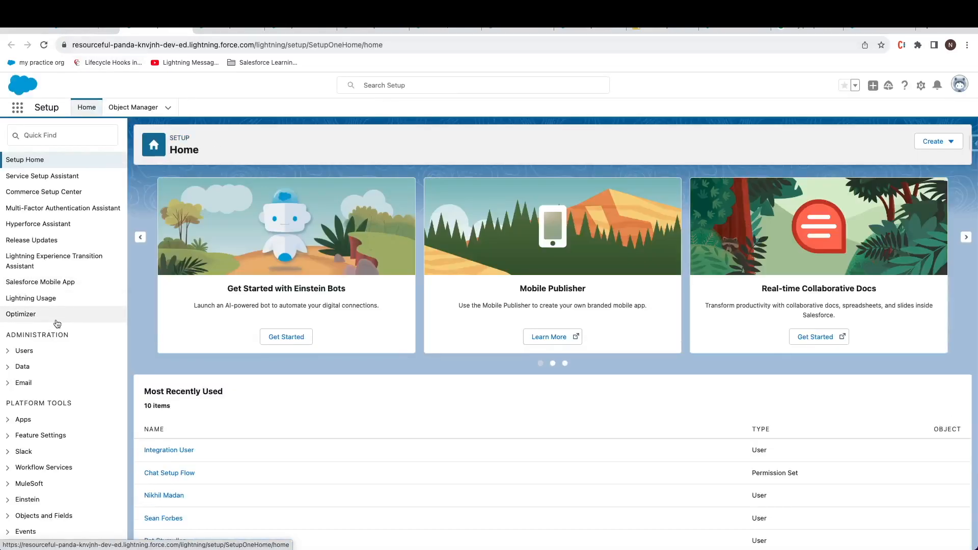
click(53, 141)
text(QUICK)
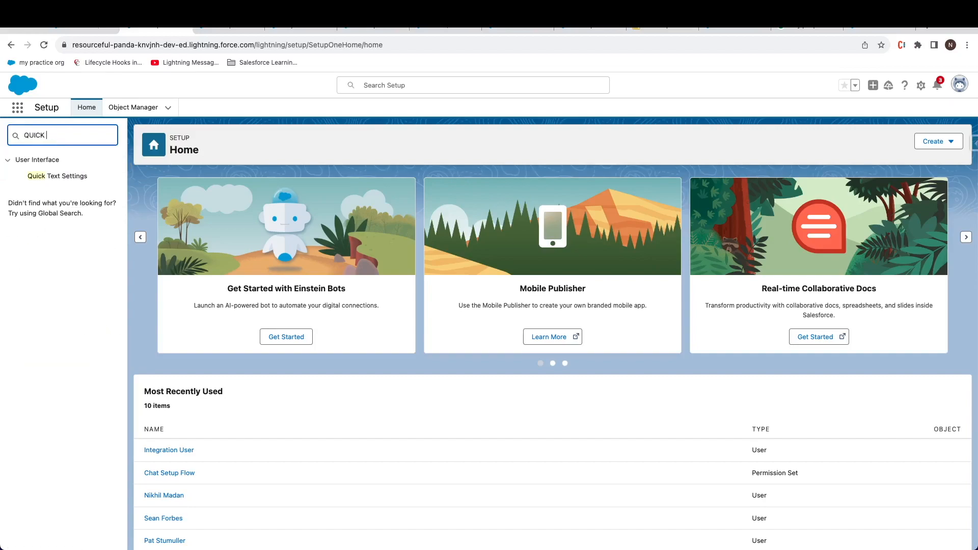
click(72, 176)
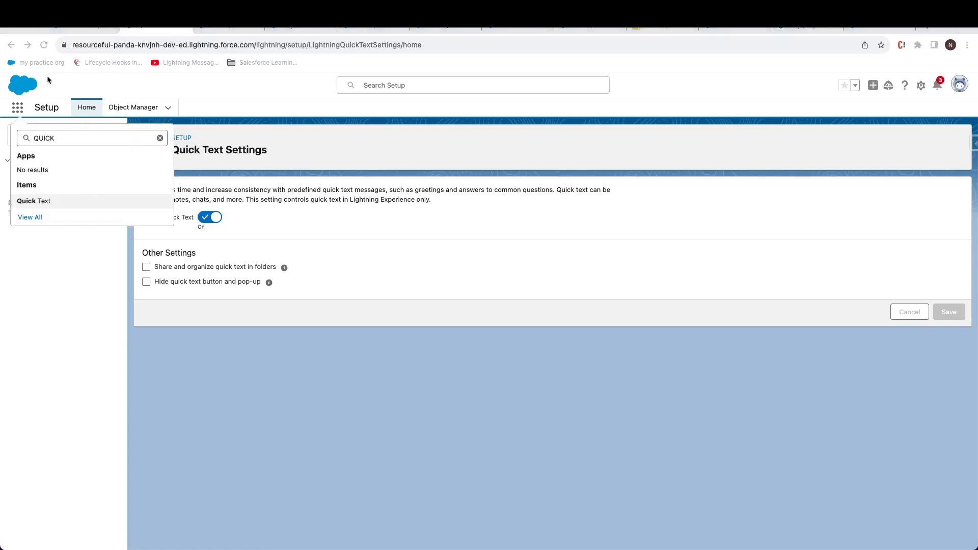
click(48, 201)
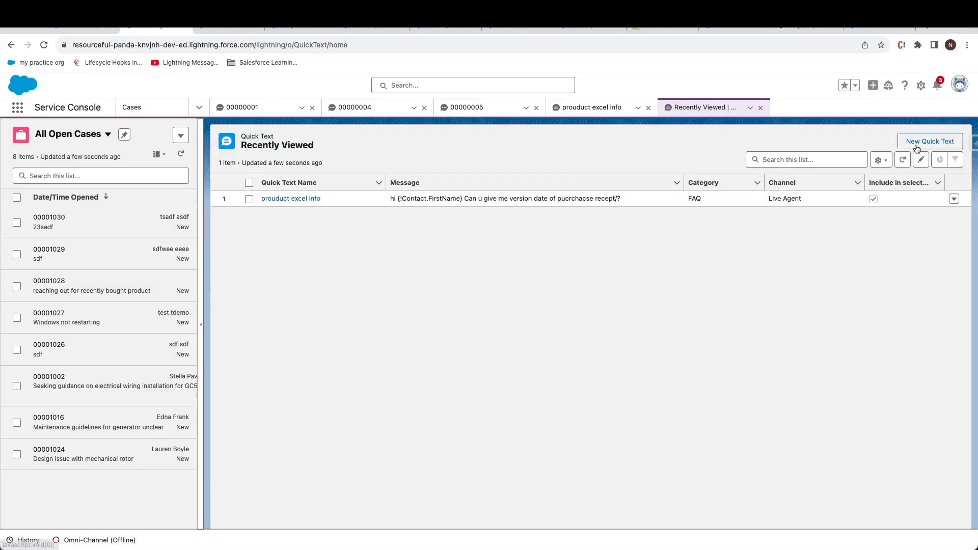
Step: Name a new quick text 'OS BASIC QUESTIONS' and insert the Contact First Name merge field
click(918, 146)
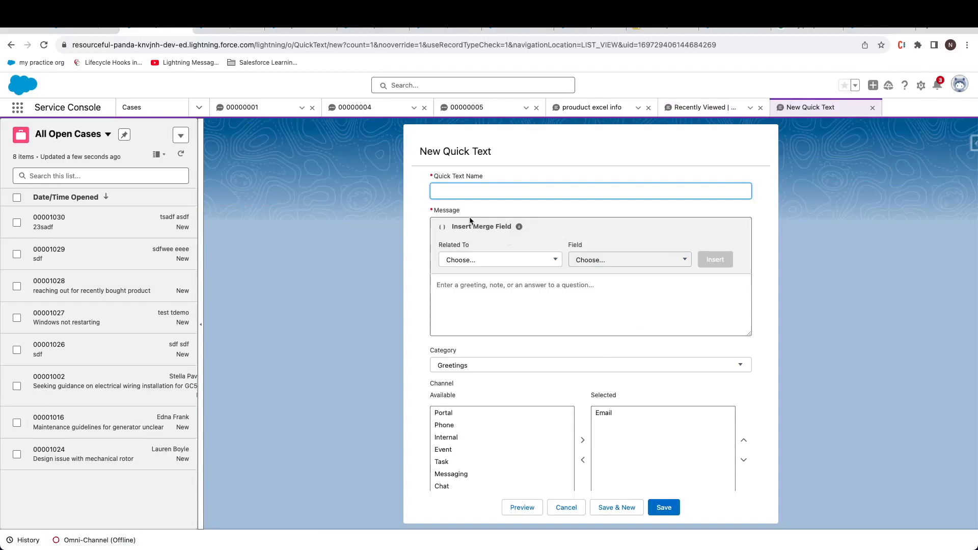
text(OS BASIC QUESTIONS)
click(492, 260)
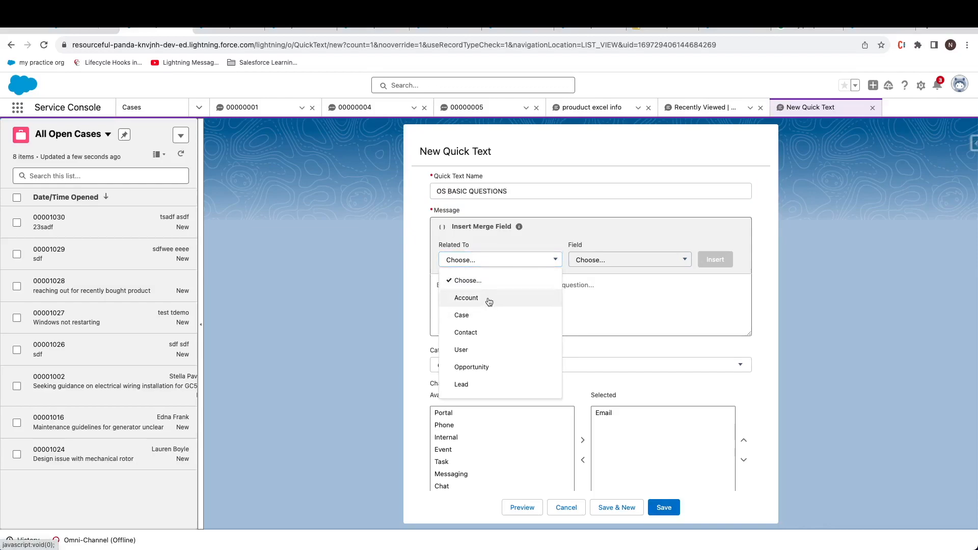
click(482, 333)
click(636, 258)
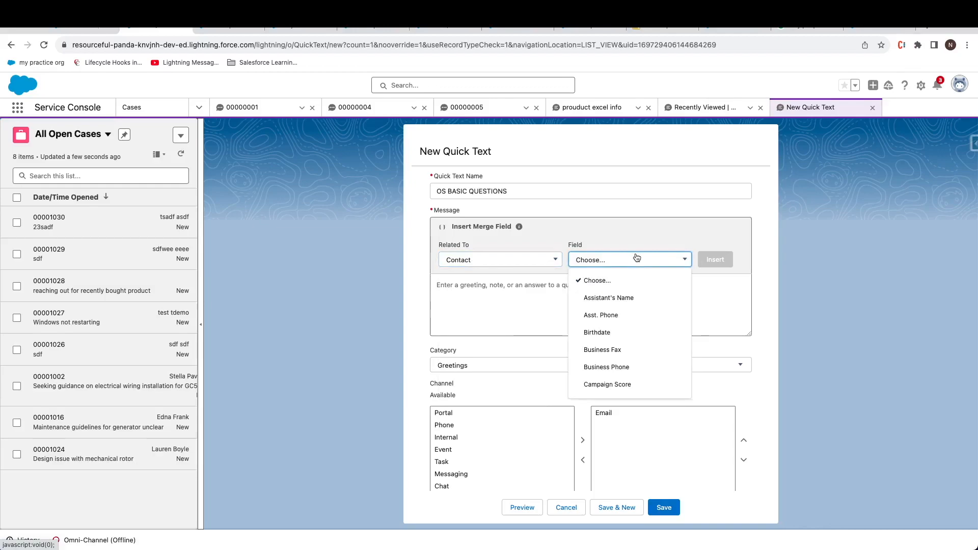
scroll(616, 328, down, 5)
scroll(617, 324, down, 5)
scroll(617, 324, down, 2)
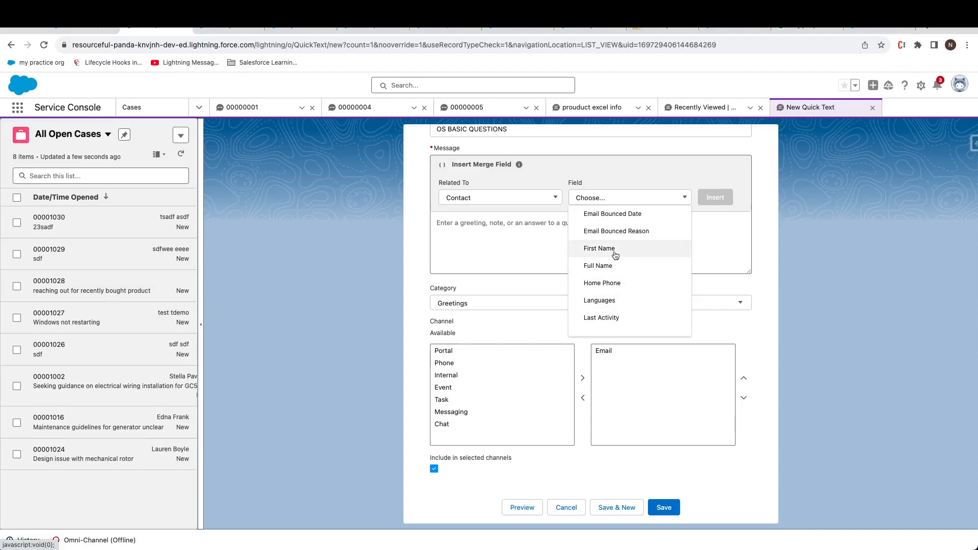
click(616, 255)
click(712, 198)
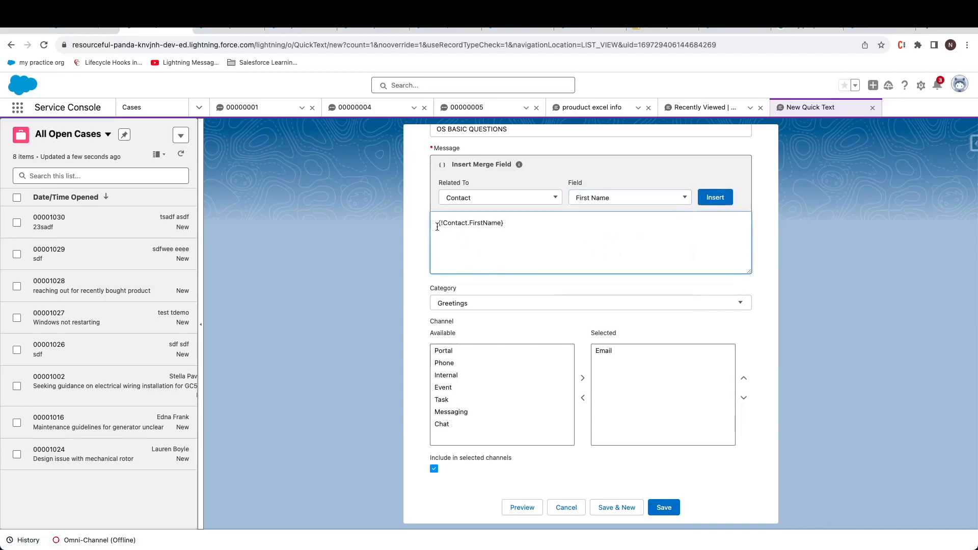
Step: Write the greeting message asking for OS version, purchase date and receipt number
text(HI)
click(524, 222)
text(,  CAN YOU)
key(BackSpace)
key(BackSpace)
key(BackSpace)
text(an you tell me about )
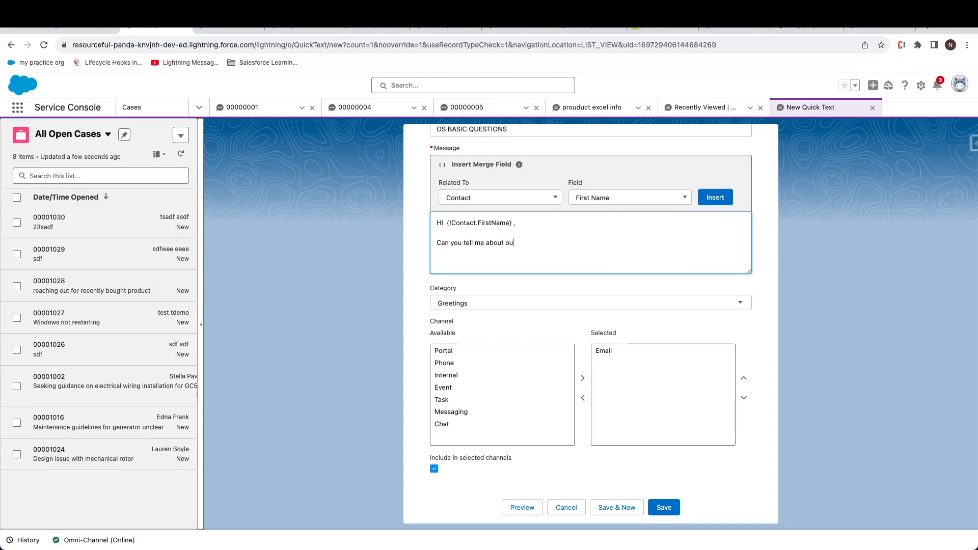
text(the verio)
text(ion )
text(of O)
text(date of purxh)
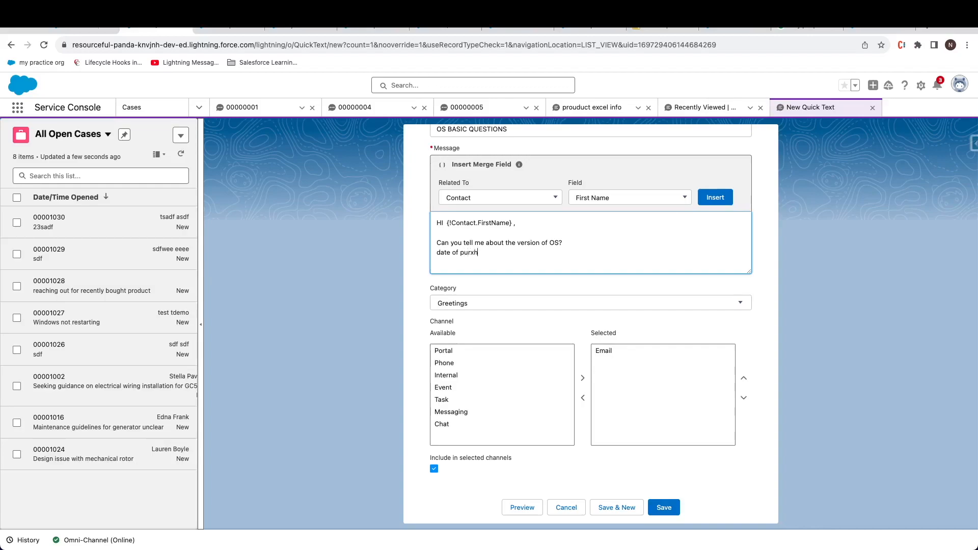
text(ceptumber)
Step: Keep Greetings as the category, add Chat to the selected channels, and save
click(590, 303)
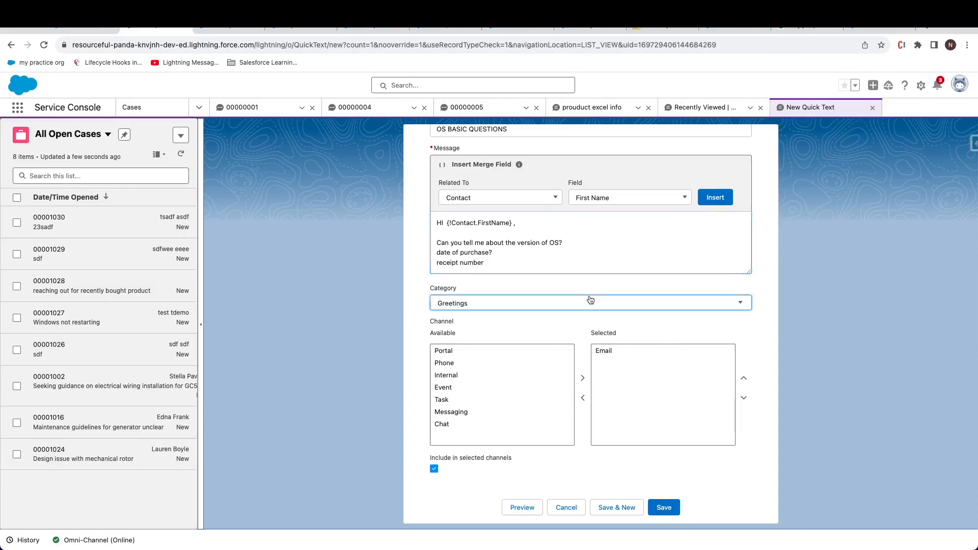
click(590, 303)
click(590, 303)
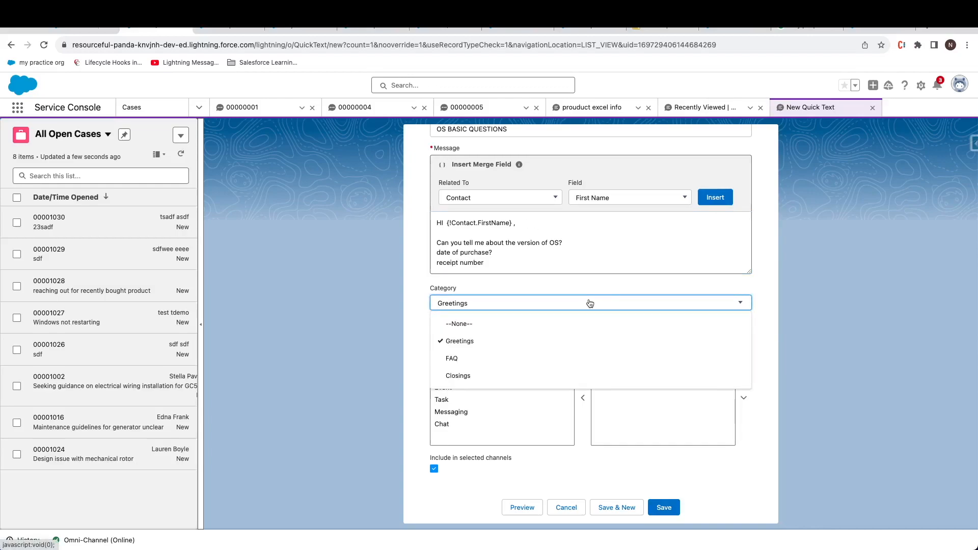
click(414, 332)
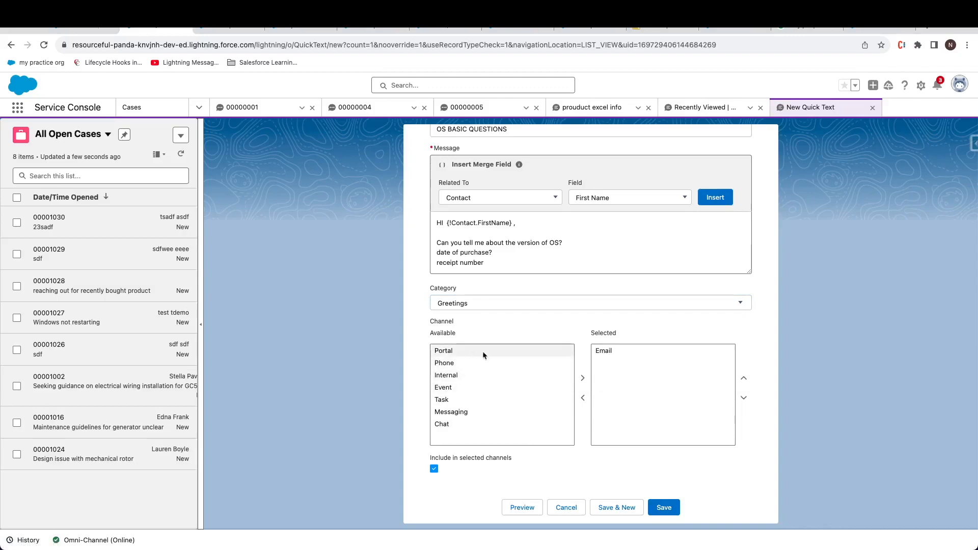
click(468, 430)
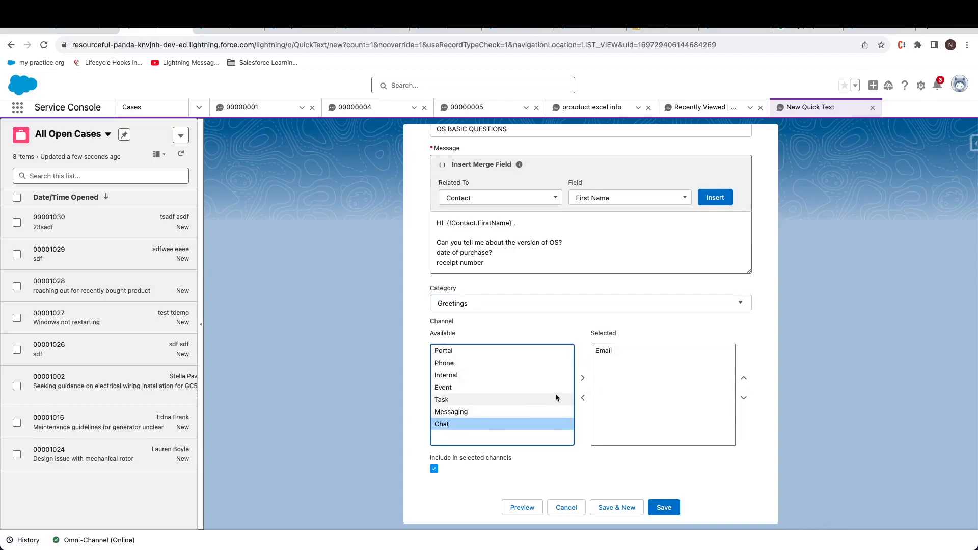
click(583, 377)
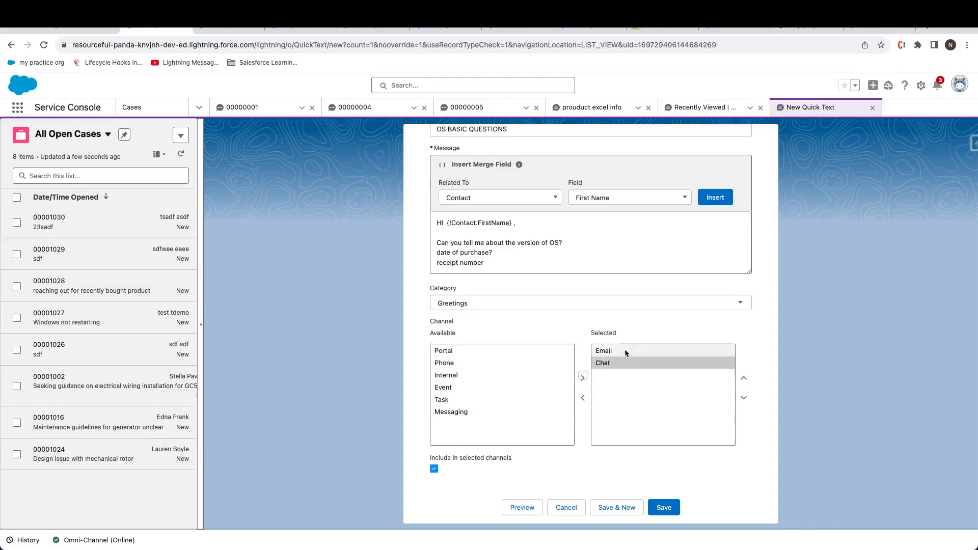
click(665, 506)
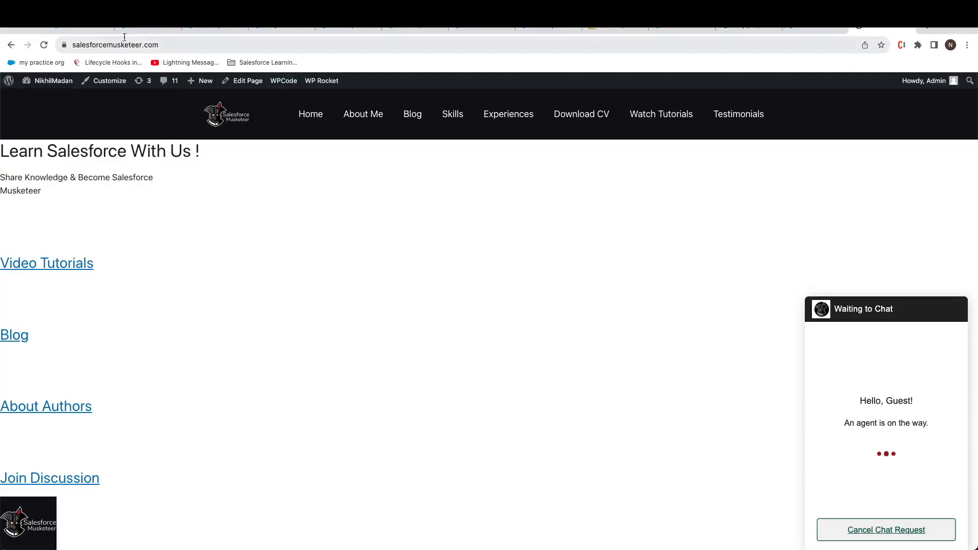
Step: Insert the OS BASIC QUESTIONS quick text into chat 00000006 and send it to the visitor
click(135, 28)
click(86, 29)
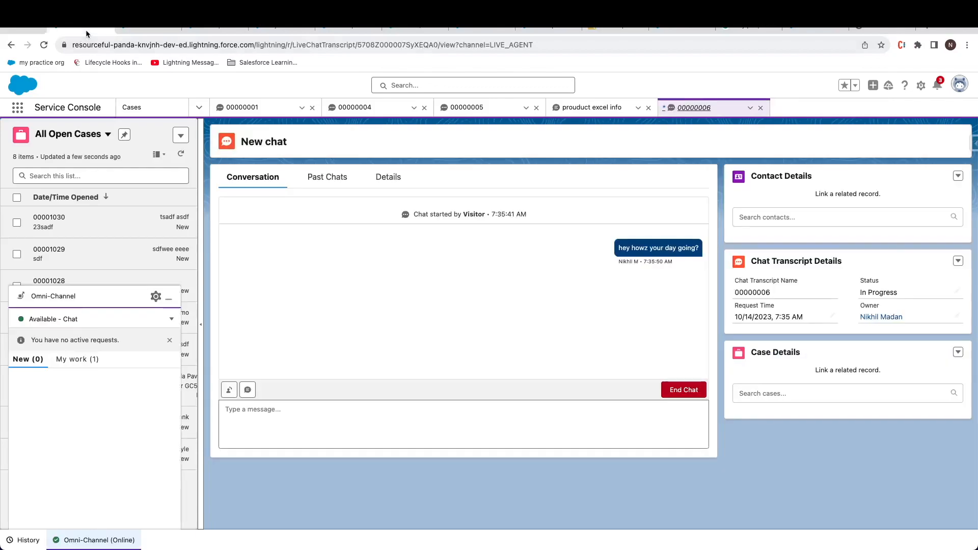
click(368, 438)
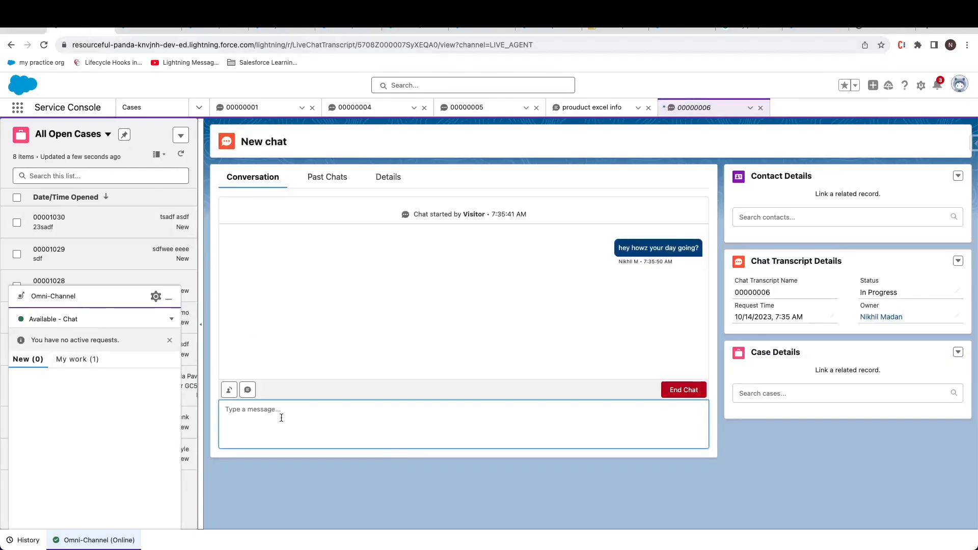
click(248, 390)
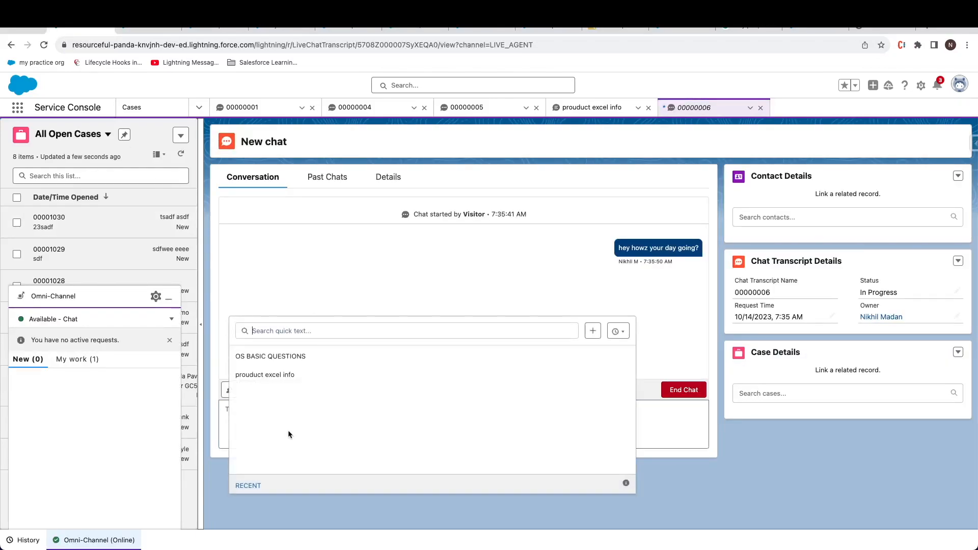
click(274, 362)
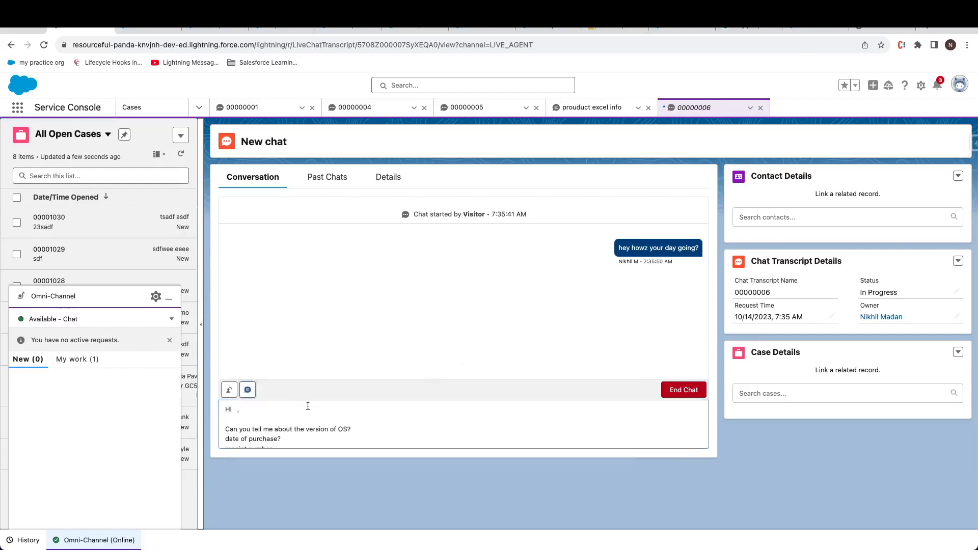
scroll(299, 416, down, 1)
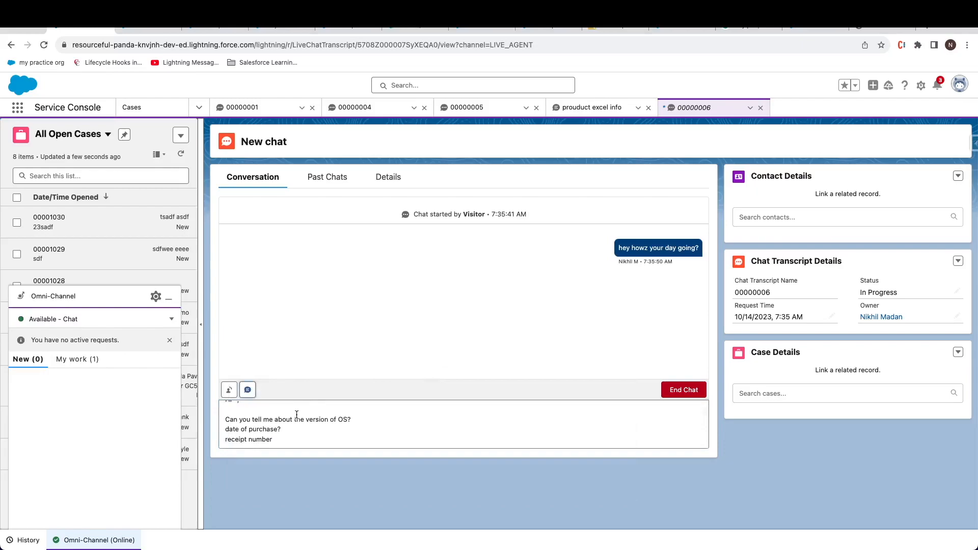
key(Return)
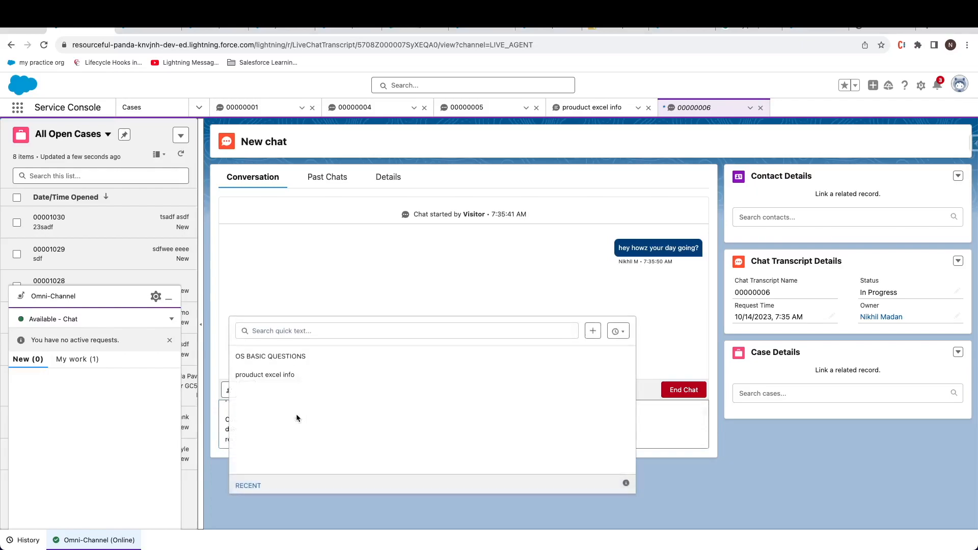
click(701, 485)
key(Return)
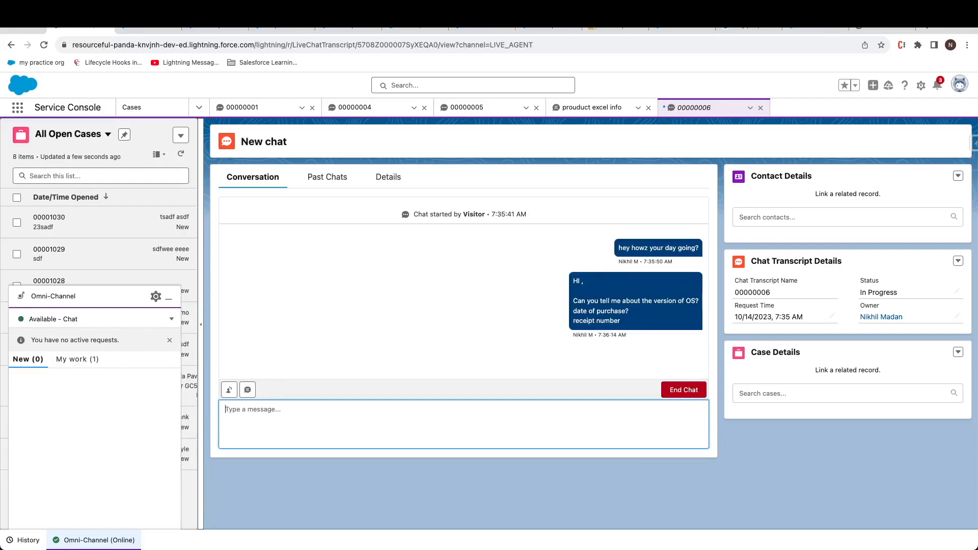
click(882, 24)
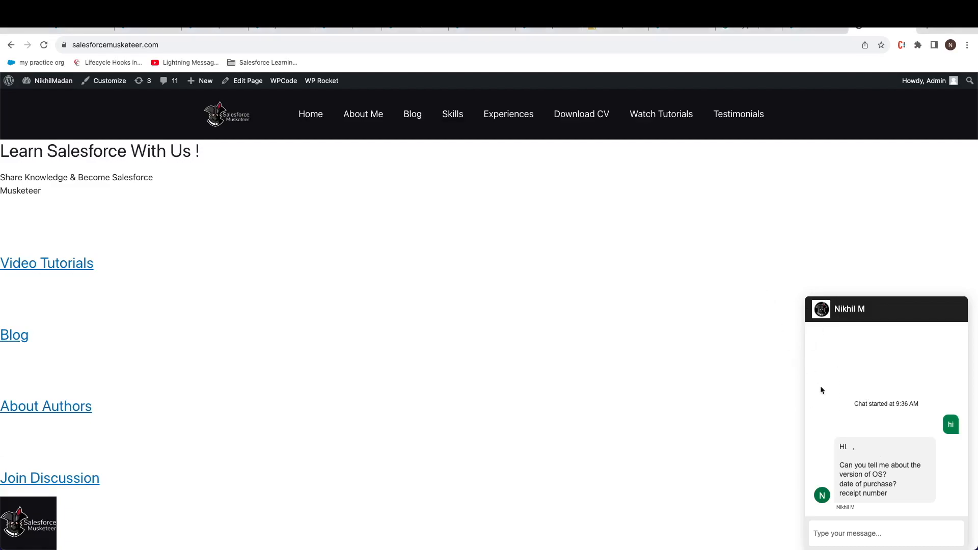
click(887, 534)
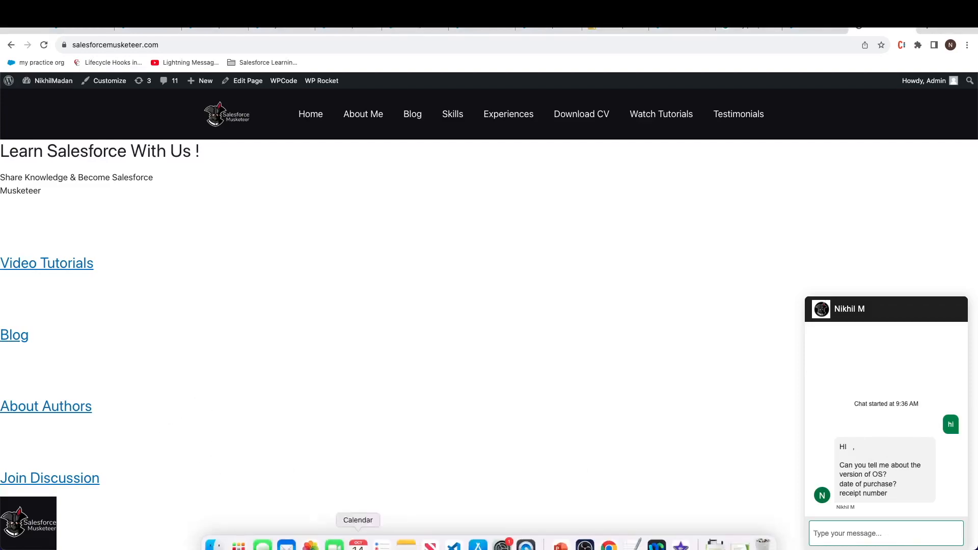
mouse_move(611, 521)
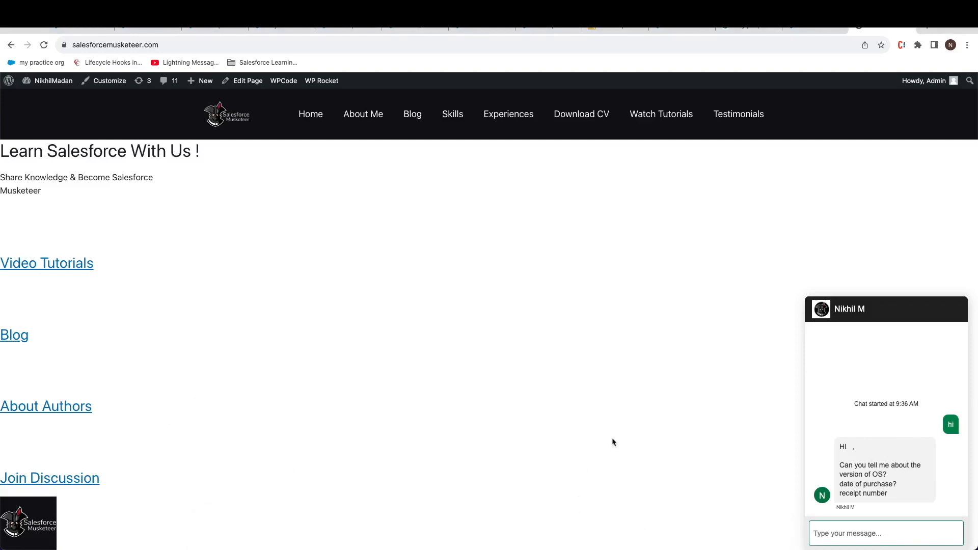